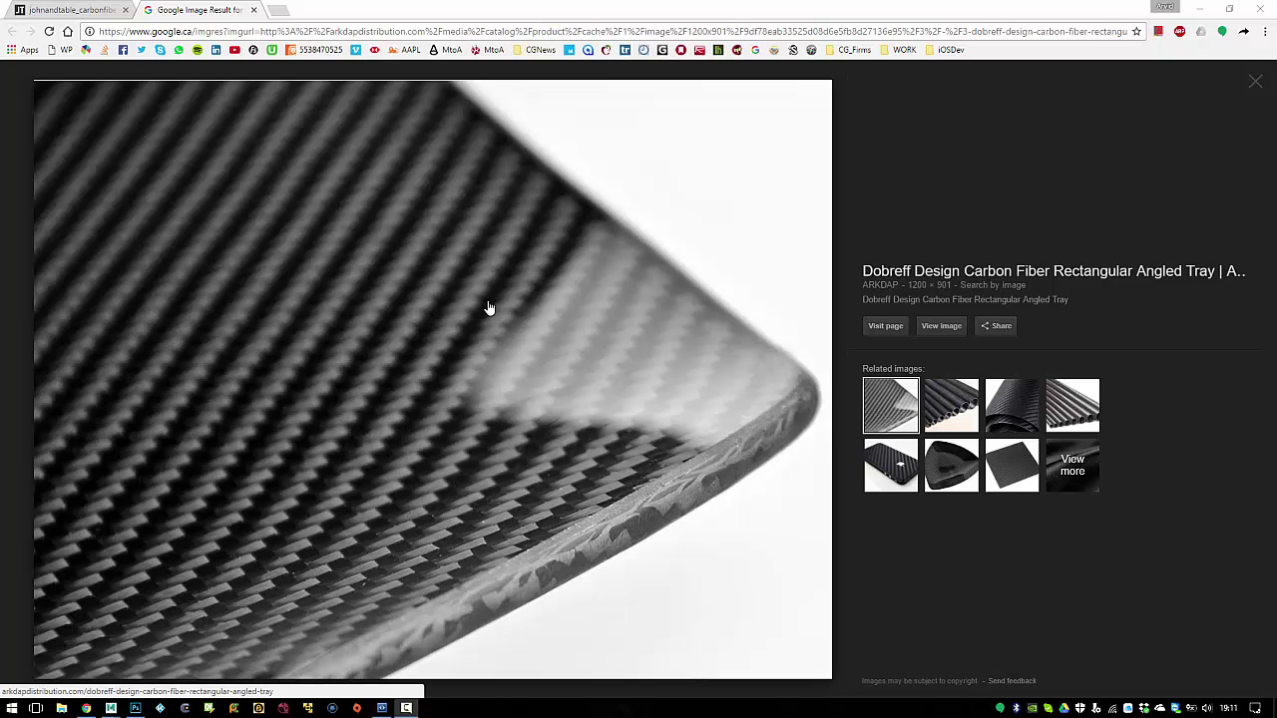
# Step: Examine the enlarged woven carbon fibre close-up and the carbon fibre tray photo as references in the browser
pyautogui.click(78, 14)
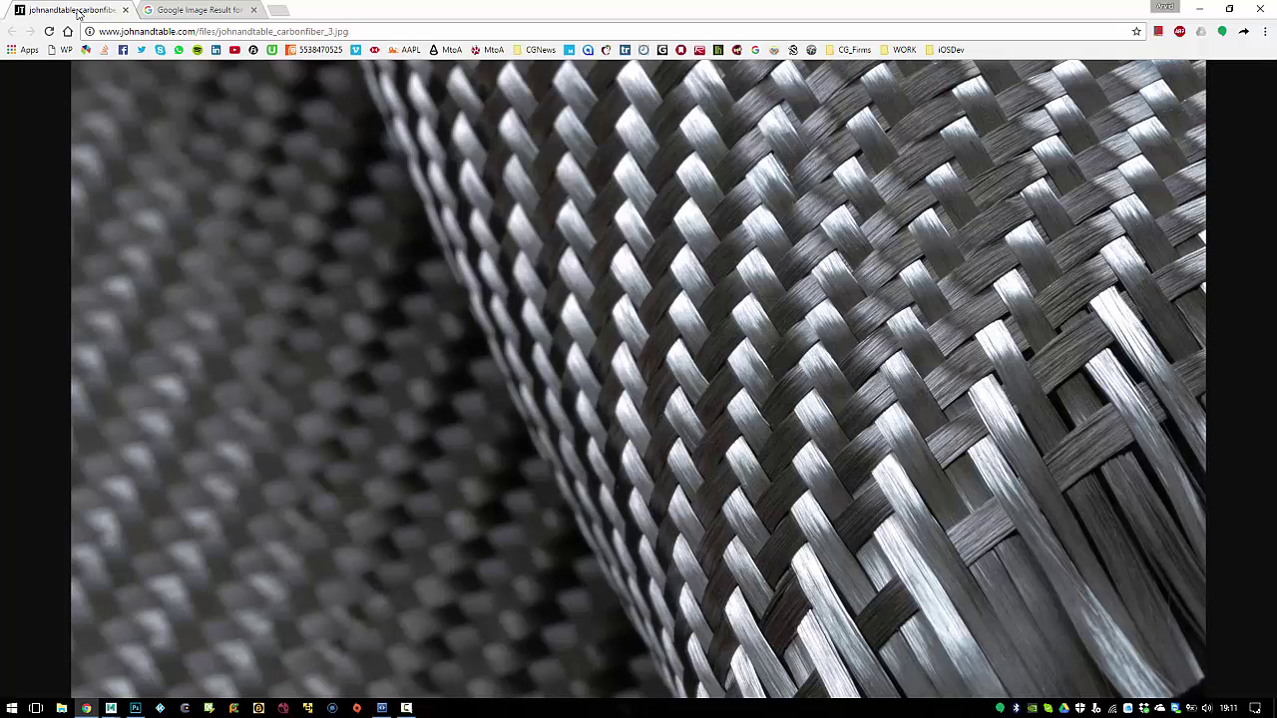
pyautogui.click(895, 431)
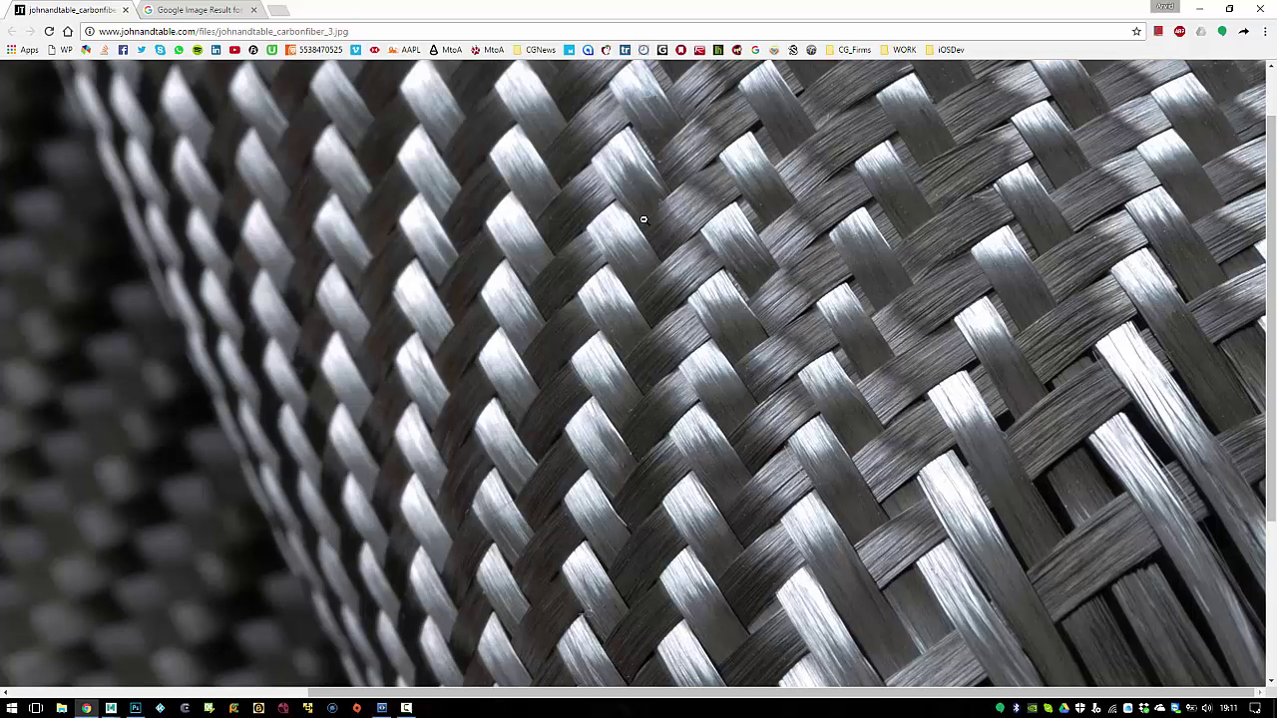
pyautogui.click(202, 9)
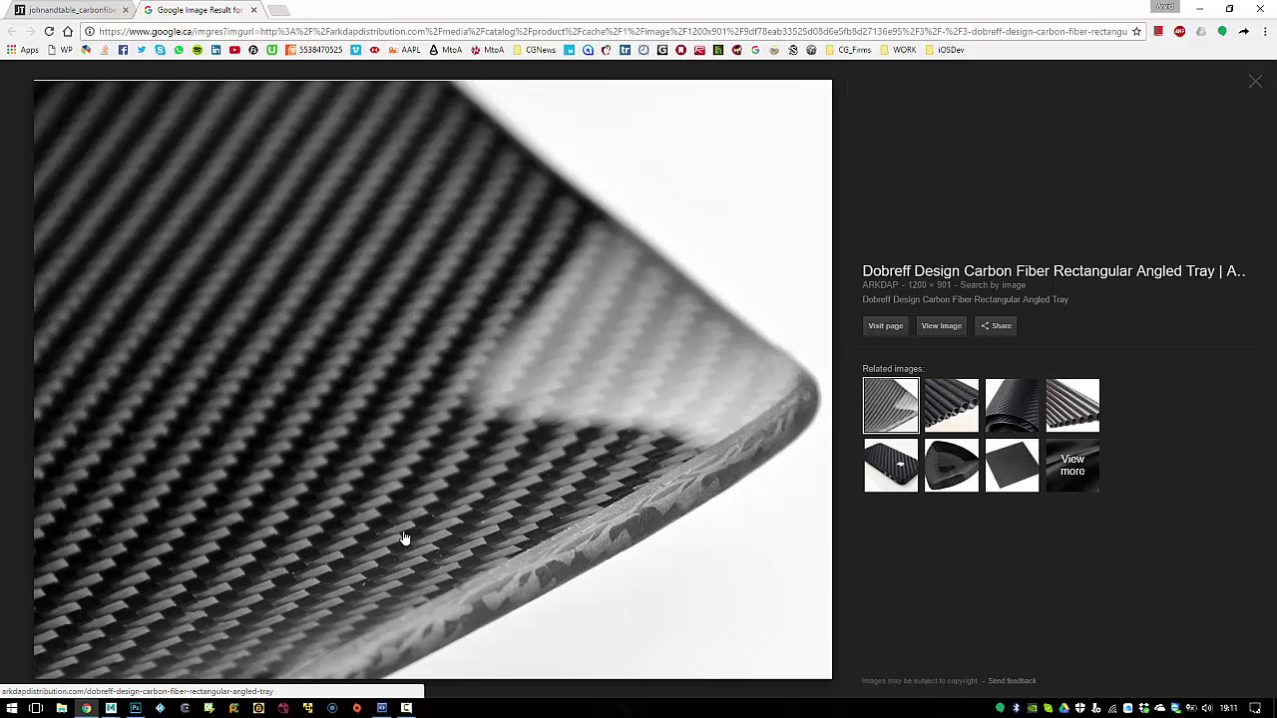
pyautogui.click(82, 9)
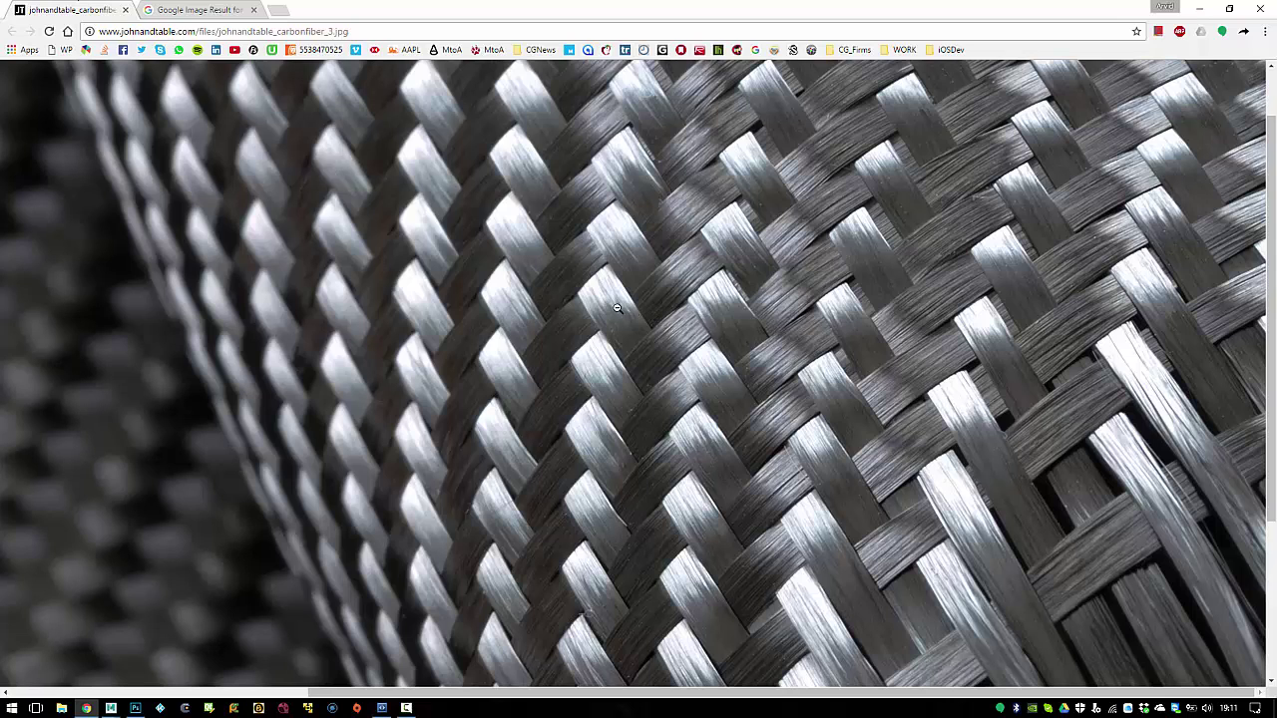
pyautogui.click(208, 11)
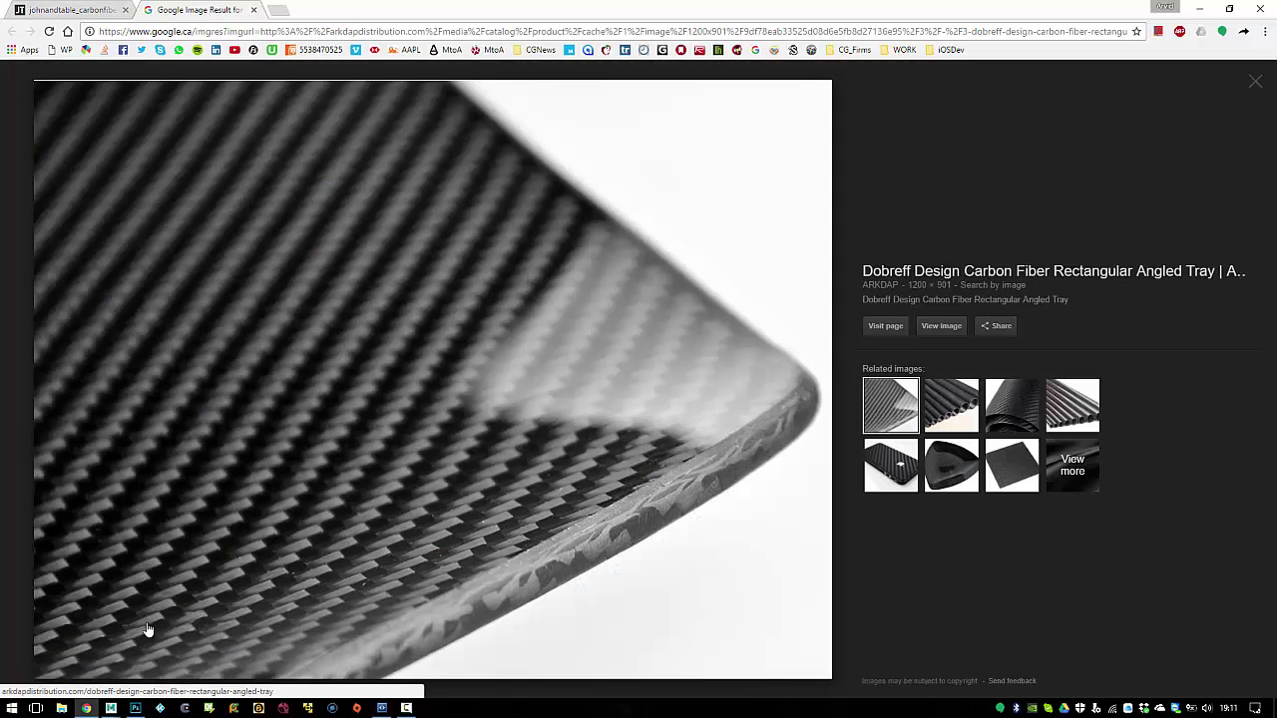
# Step: Switch to Maya, inspect the shader ball scene from several angles, and look through renderCamera
pyautogui.moveTo(107, 708)
pyautogui.click(220, 652)
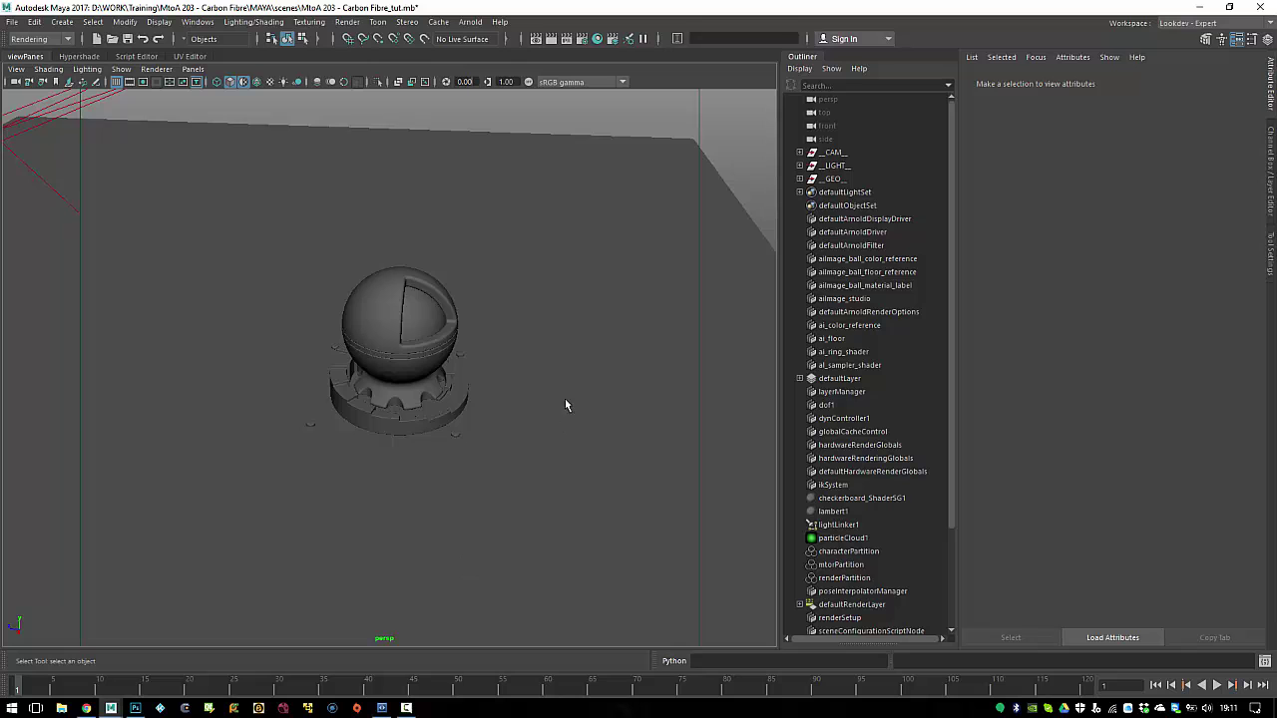
pyautogui.keyDown('alt'); pyautogui.moveTo(566, 401); pyautogui.dragTo(413, 325); pyautogui.keyUp('alt')
pyautogui.keyDown('alt'); pyautogui.moveTo(413, 326); pyautogui.dragTo(505, 317, button='right'); pyautogui.keyUp('alt')
pyautogui.keyDown('alt'); pyautogui.moveTo(505, 316); pyautogui.dragTo(599, 331); pyautogui.keyUp('alt')
pyautogui.keyDown('alt'); pyautogui.moveTo(599, 331); pyautogui.dragTo(385, 294, button='right'); pyautogui.keyUp('alt')
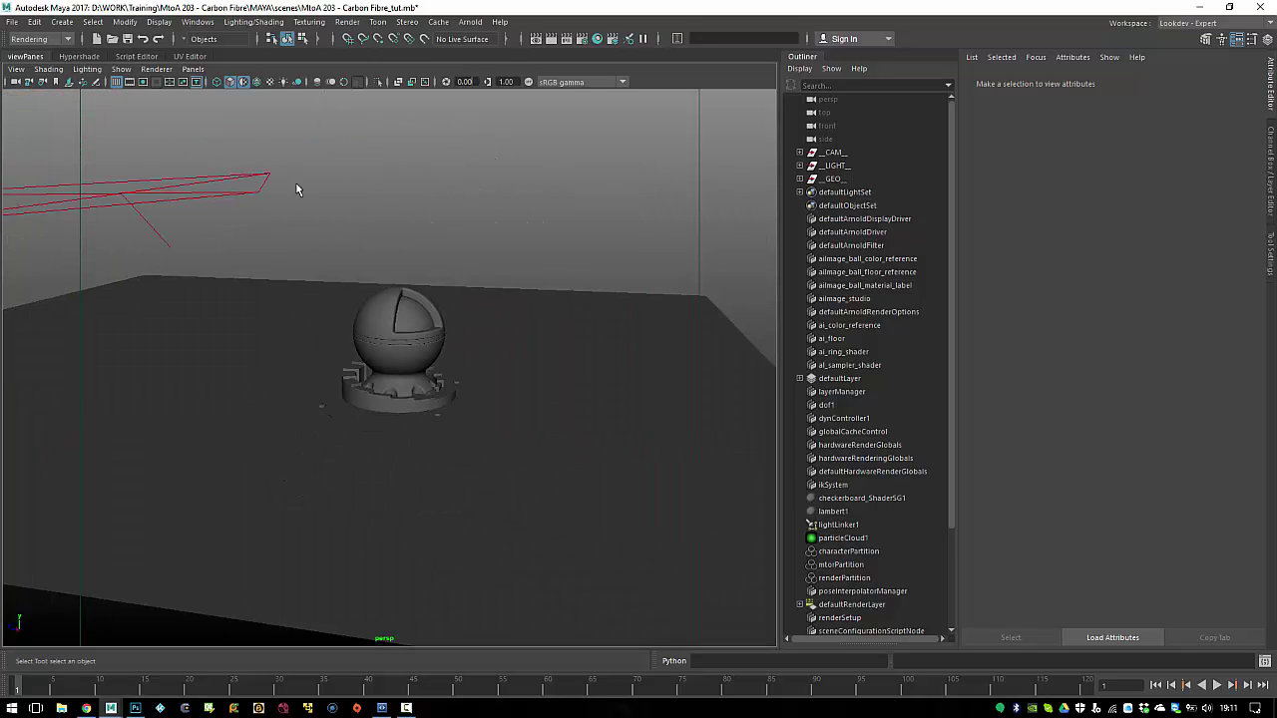
pyautogui.keyDown('alt'); pyautogui.moveTo(297, 190); pyautogui.dragTo(155, 181); pyautogui.keyUp('alt')
pyautogui.keyDown('alt'); pyautogui.moveTo(368, 270); pyautogui.dragTo(397, 282); pyautogui.keyUp('alt')
pyautogui.keyDown('alt'); pyautogui.moveTo(397, 282); pyautogui.dragTo(539, 329, button='right'); pyautogui.keyUp('alt')
pyautogui.click(193, 69)
pyautogui.moveTo(294, 83)
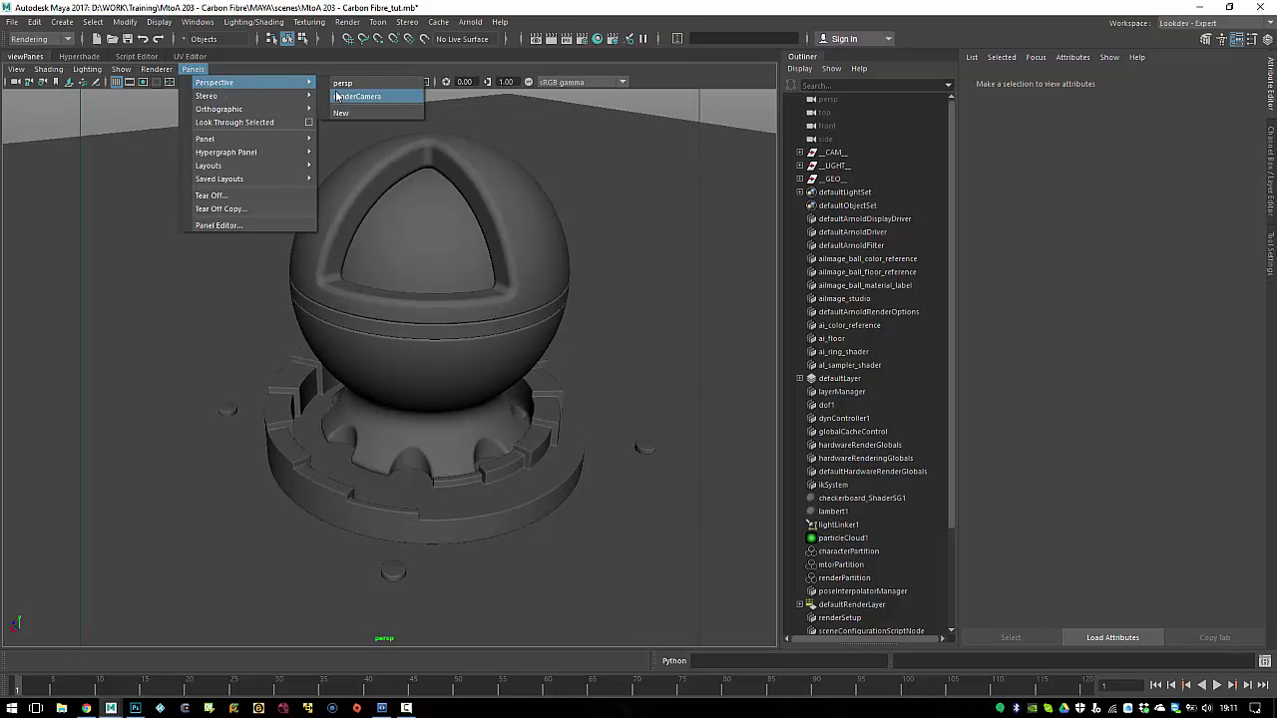
pyautogui.click(356, 96)
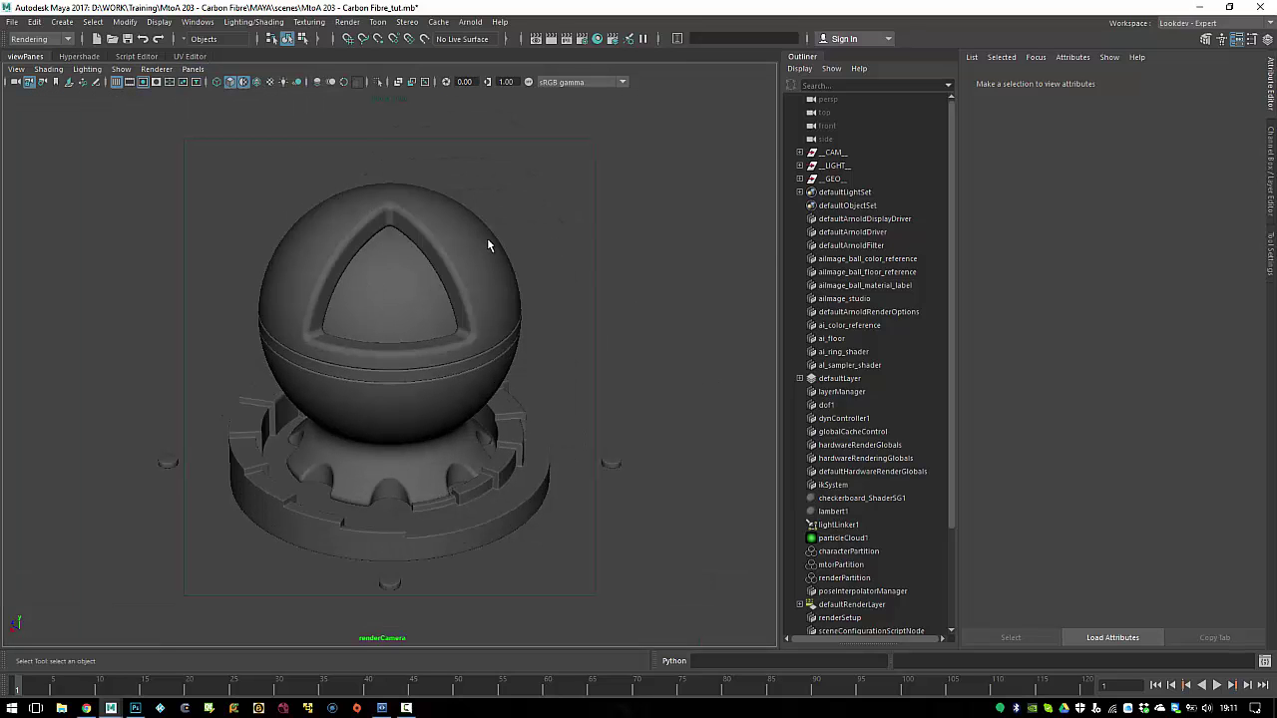
# Step: Show the attributes of the al_carbon_base shader in the Hypershade and save the scene
pyautogui.click(80, 57)
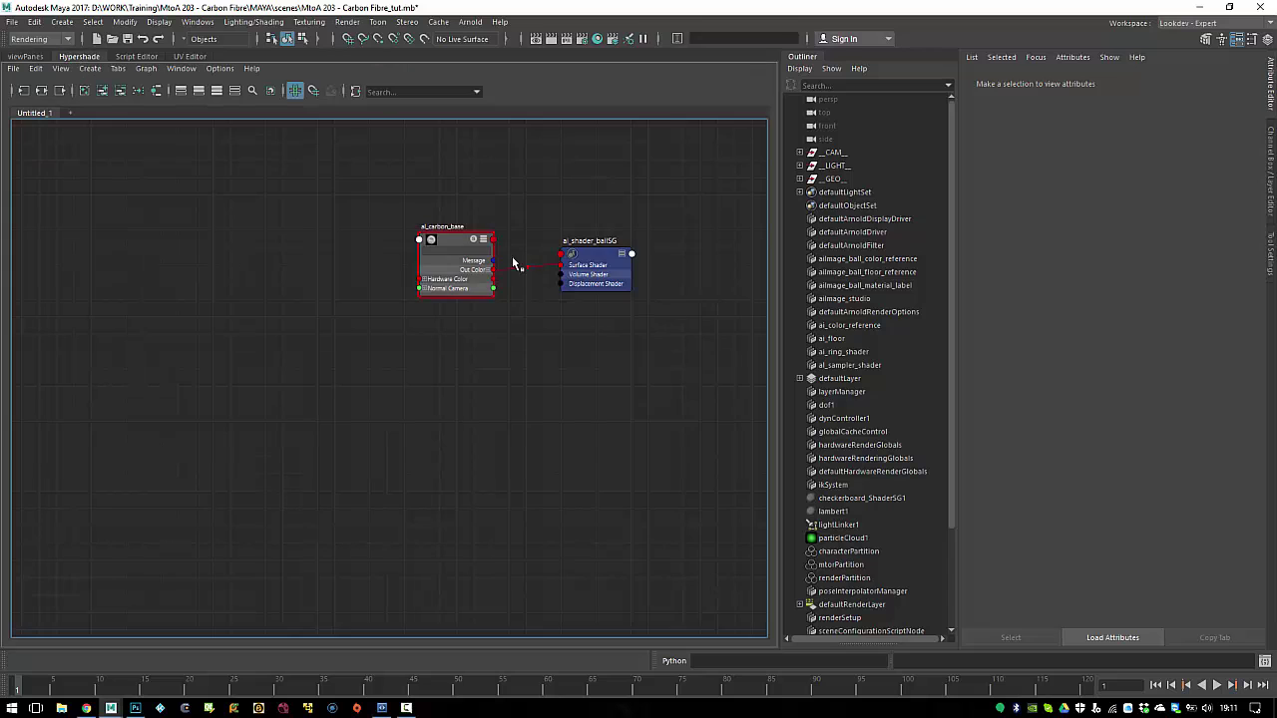
pyautogui.scroll(3, 415, 207)
pyautogui.click(394, 312)
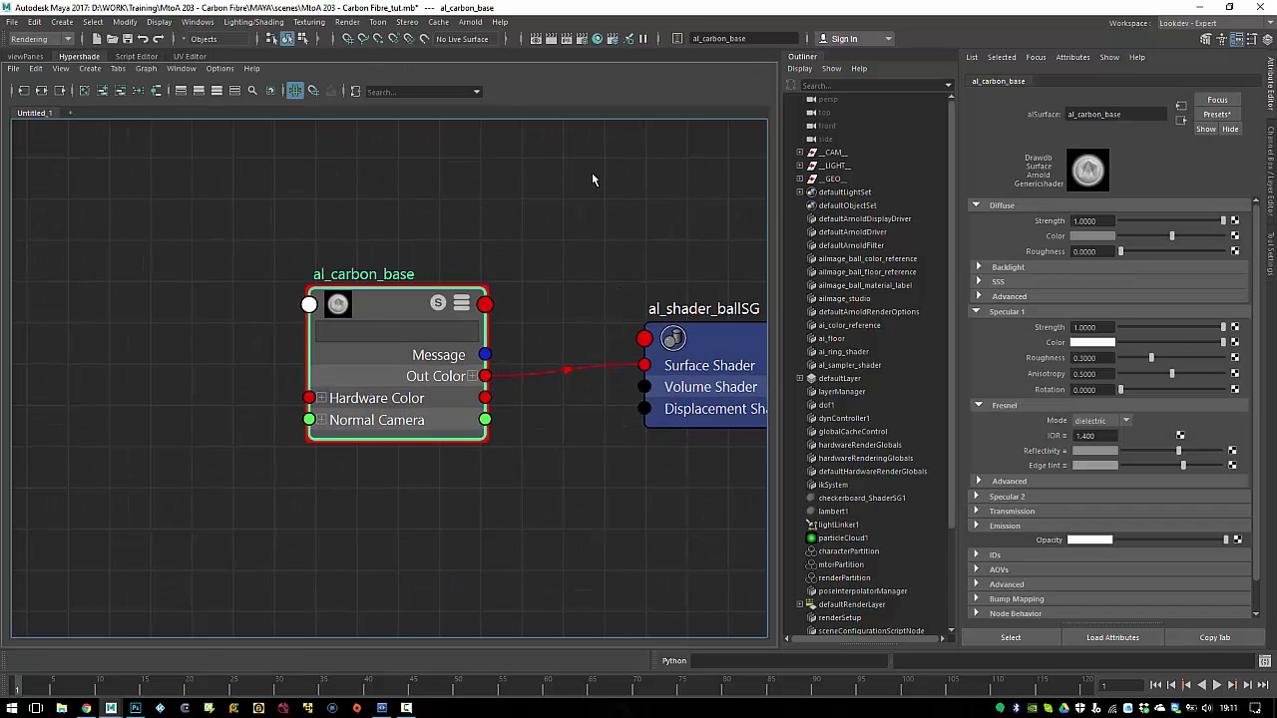
pyautogui.scroll(-3, 499, 200)
pyautogui.scroll(3, 494, 200)
pyautogui.hotkey('ctrl', 's')
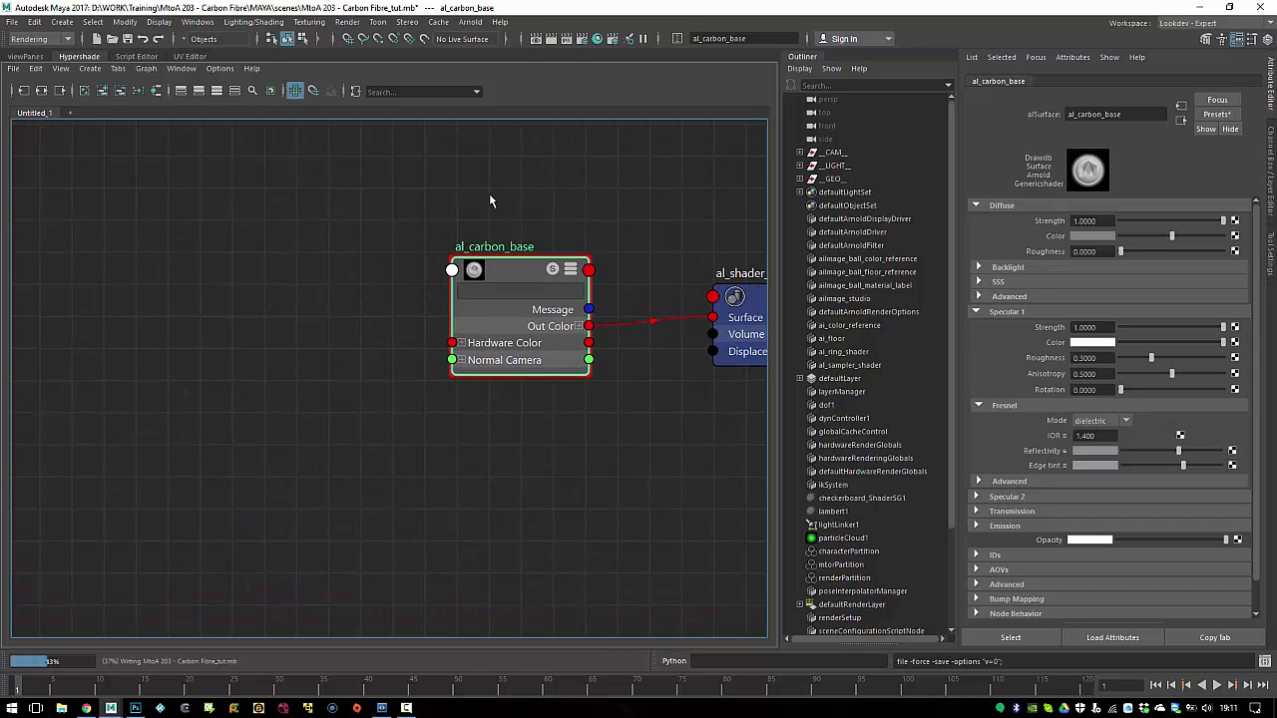
# Step: Render the shader ball live in Arnold RenderView with Progressive Refinement switched on, and close the render window
pyautogui.click(471, 22)
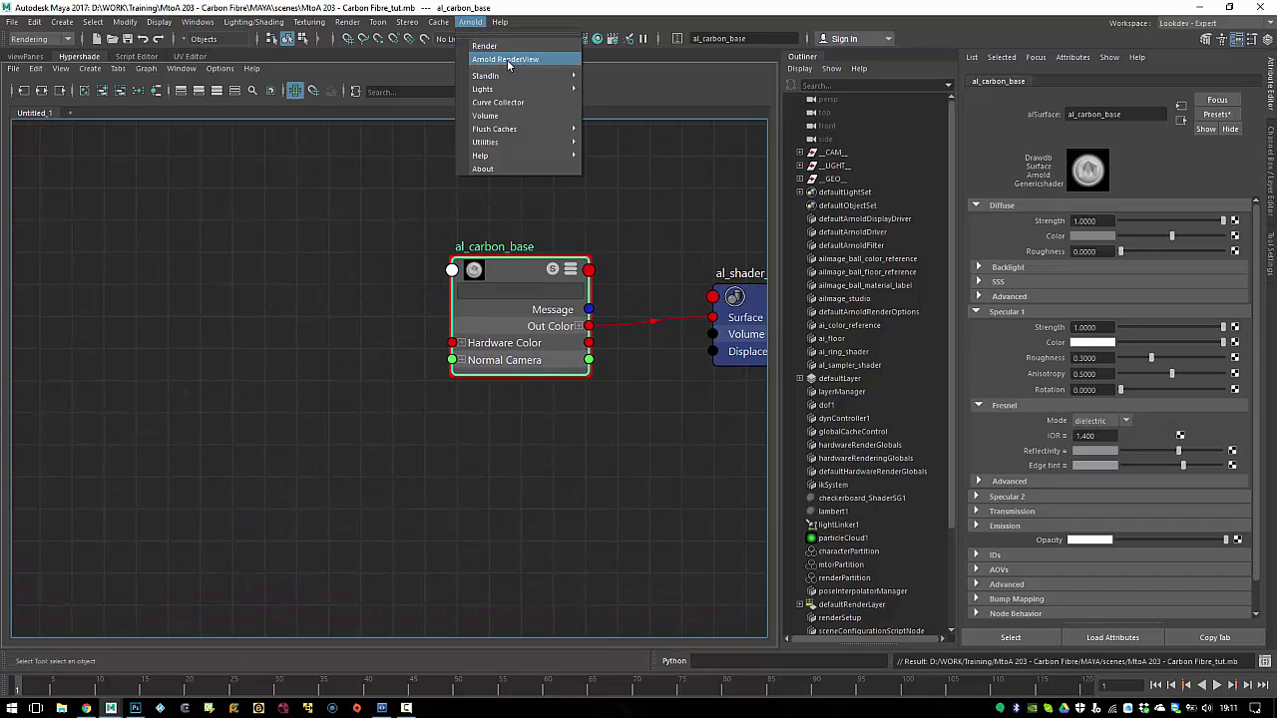
pyautogui.click(506, 60)
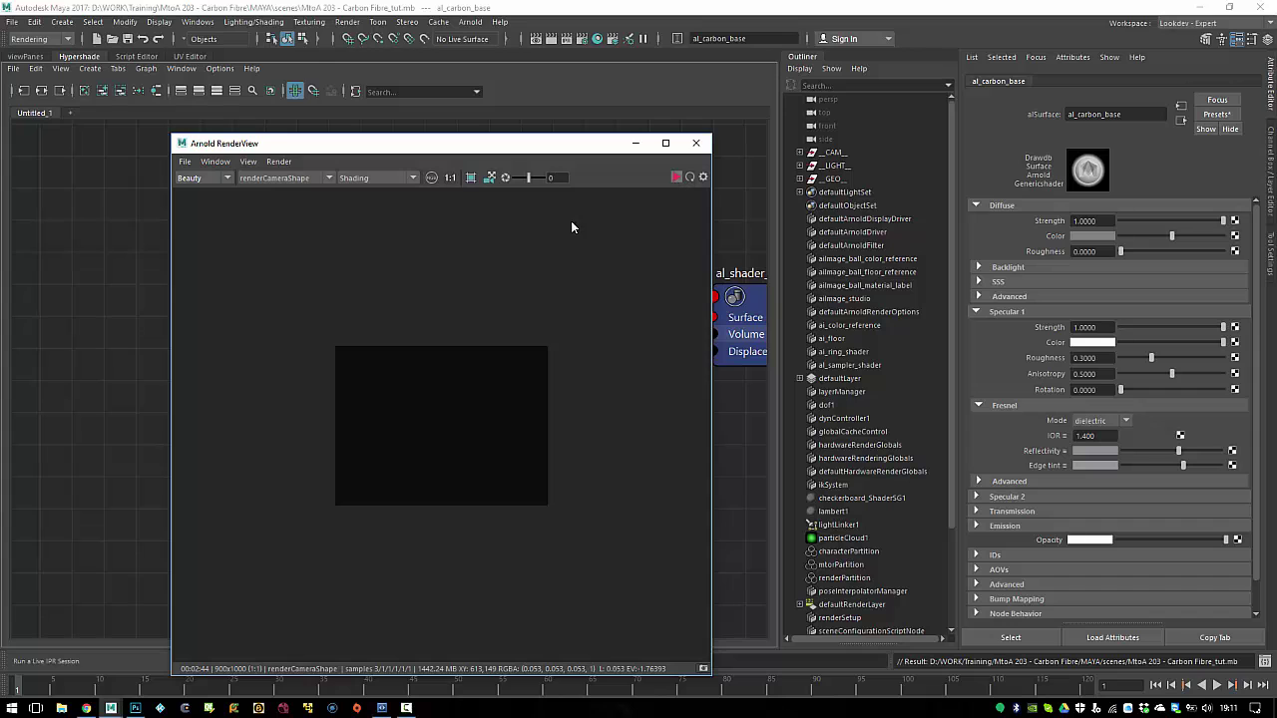
pyautogui.click(278, 162)
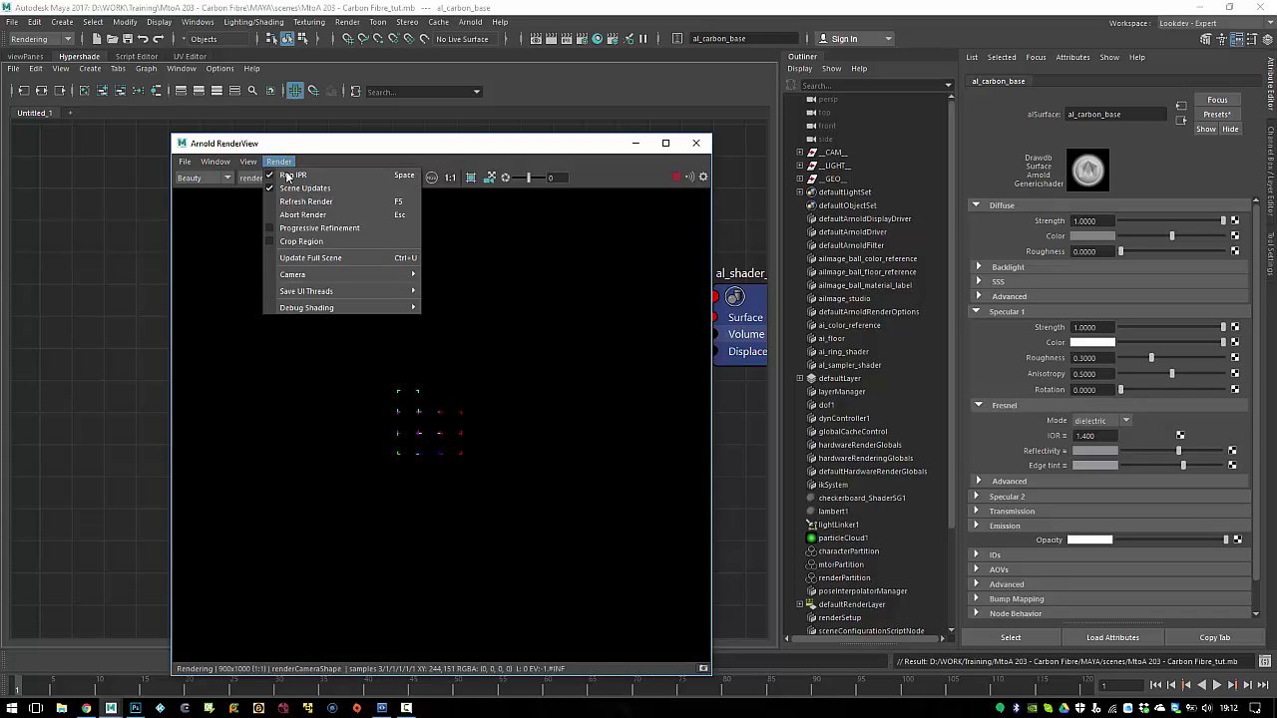
pyautogui.click(312, 227)
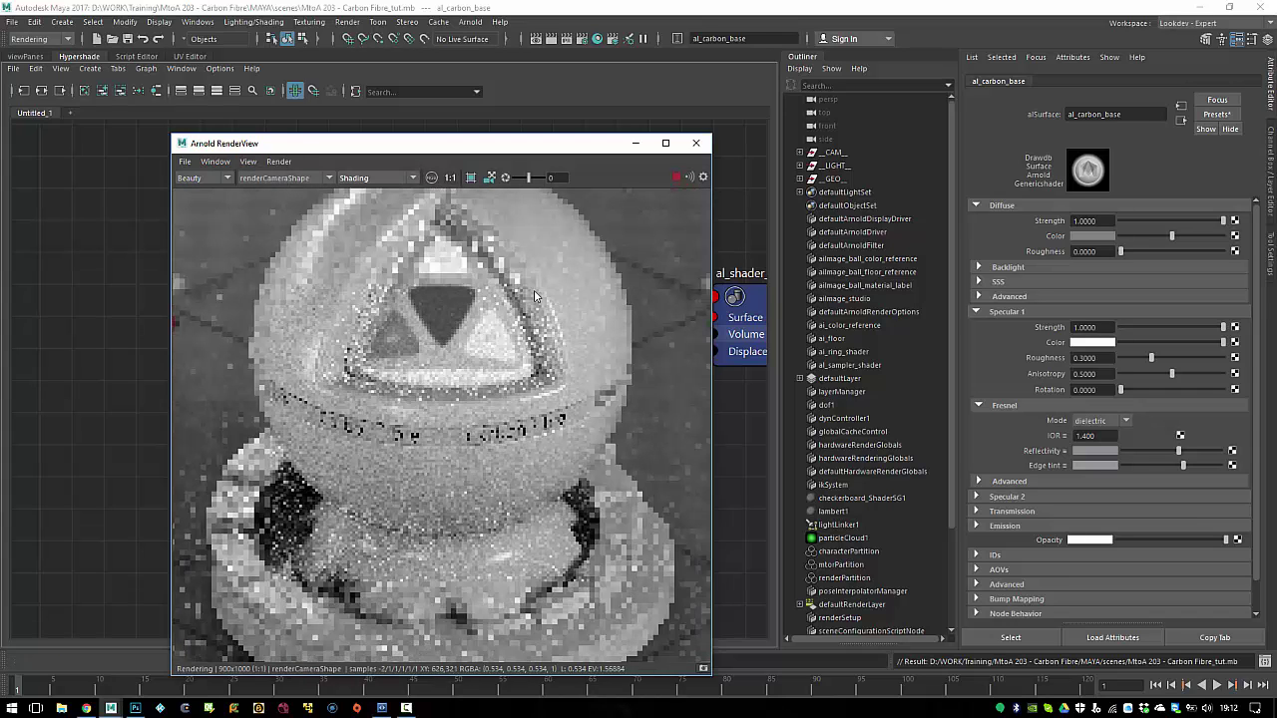
pyautogui.scroll(-2, 561, 418)
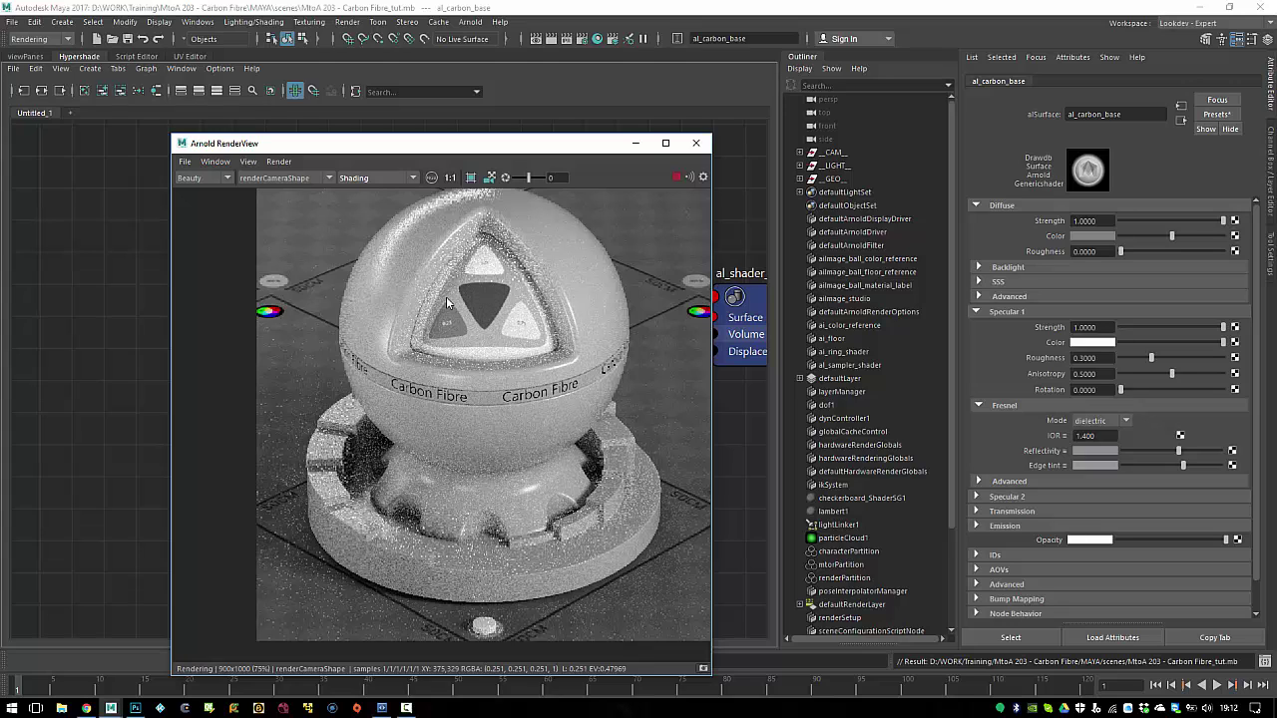
pyautogui.click(695, 143)
# Step: Add a Cloth texture node to the shader graph
pyautogui.click(397, 326)
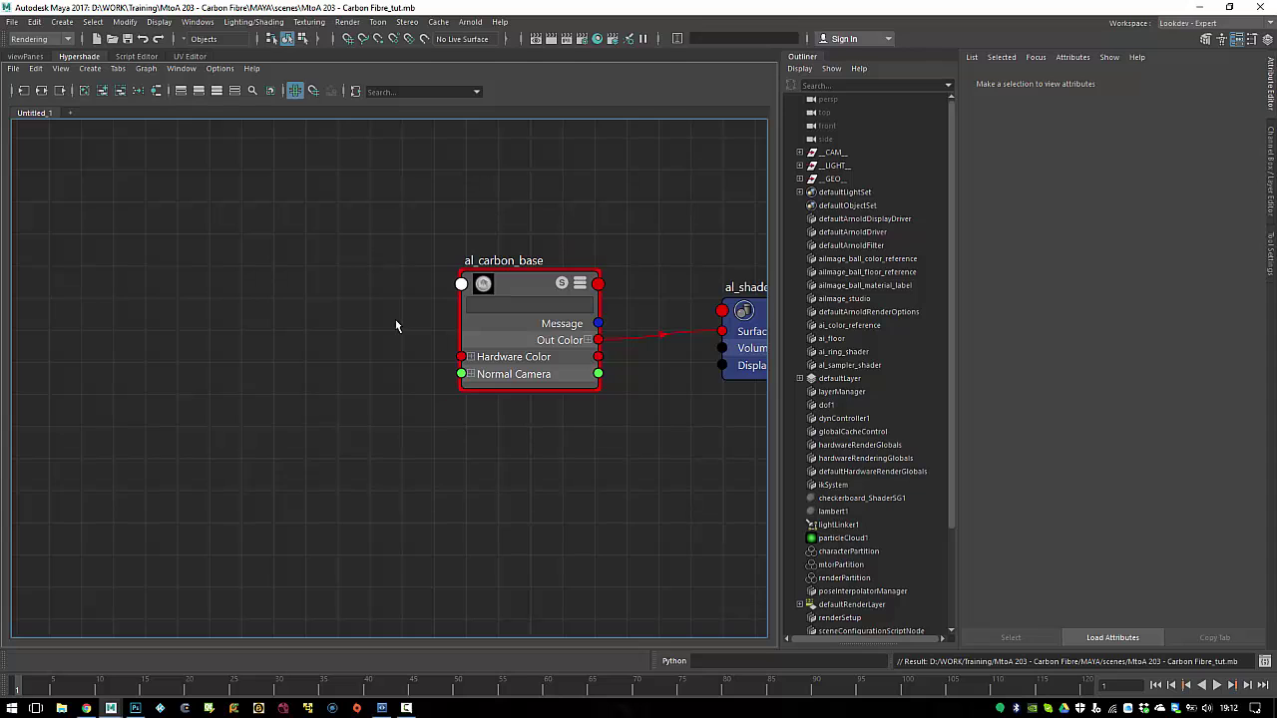
pyautogui.press('Tab')
pyautogui.write('cloth')
pyautogui.press('Down')
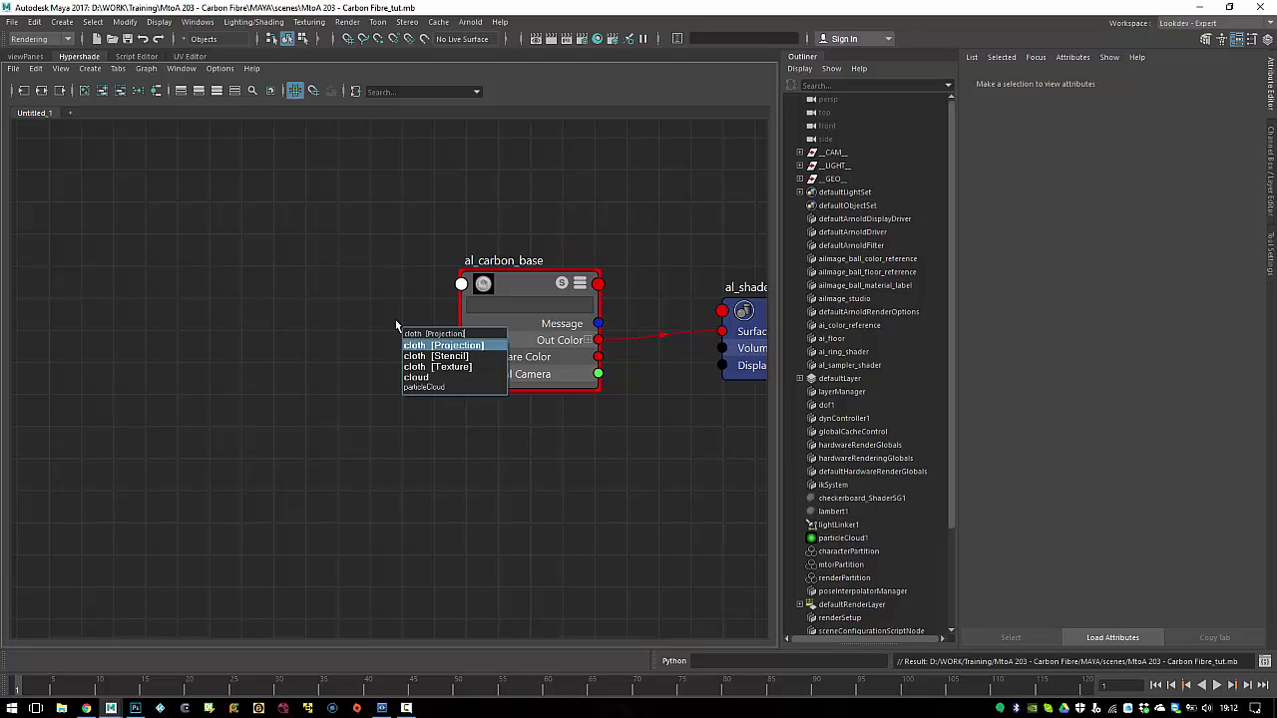
pyautogui.press('Down')
pyautogui.press('Down')
pyautogui.press('Return')
# Step: Arrange the place2dTexture1 and cloth1 nodes in a row ahead of al_carbon_base
pyautogui.moveTo(472, 356); pyautogui.dragTo(226, 345)
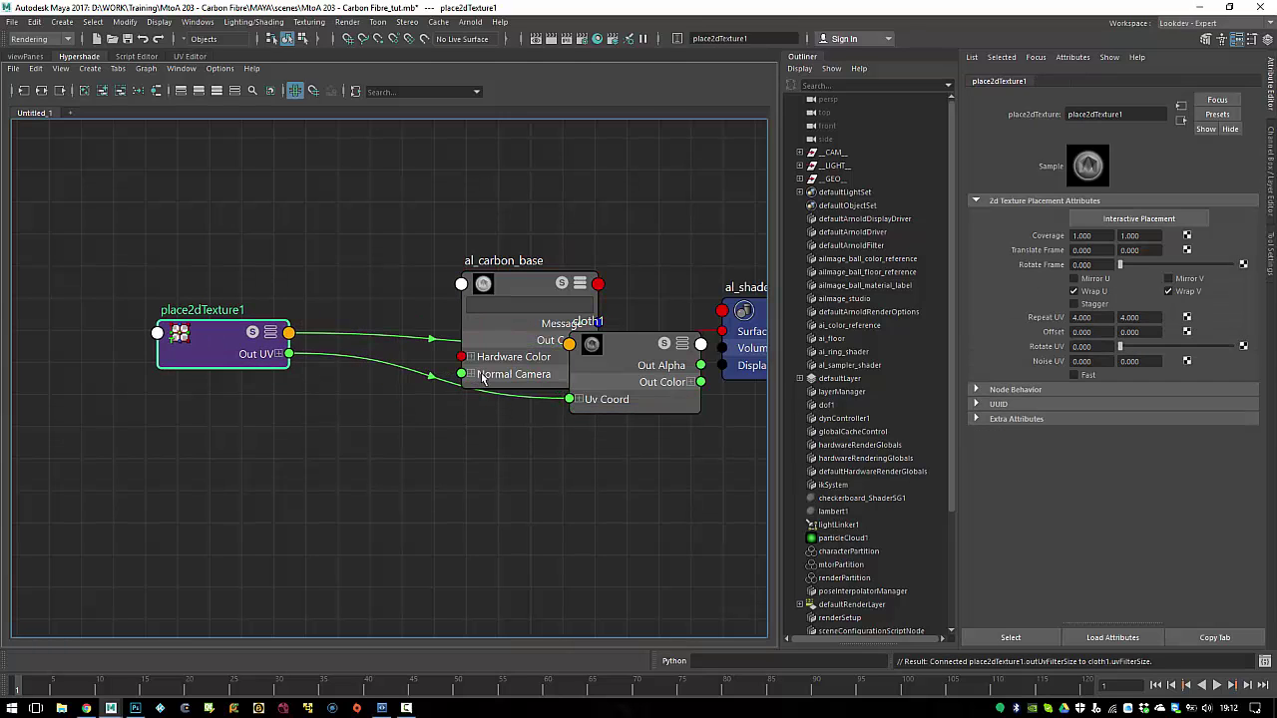
pyautogui.moveTo(613, 370); pyautogui.dragTo(372, 335)
pyautogui.moveTo(213, 344); pyautogui.dragTo(76, 318)
pyautogui.moveTo(360, 357); pyautogui.dragTo(272, 340)
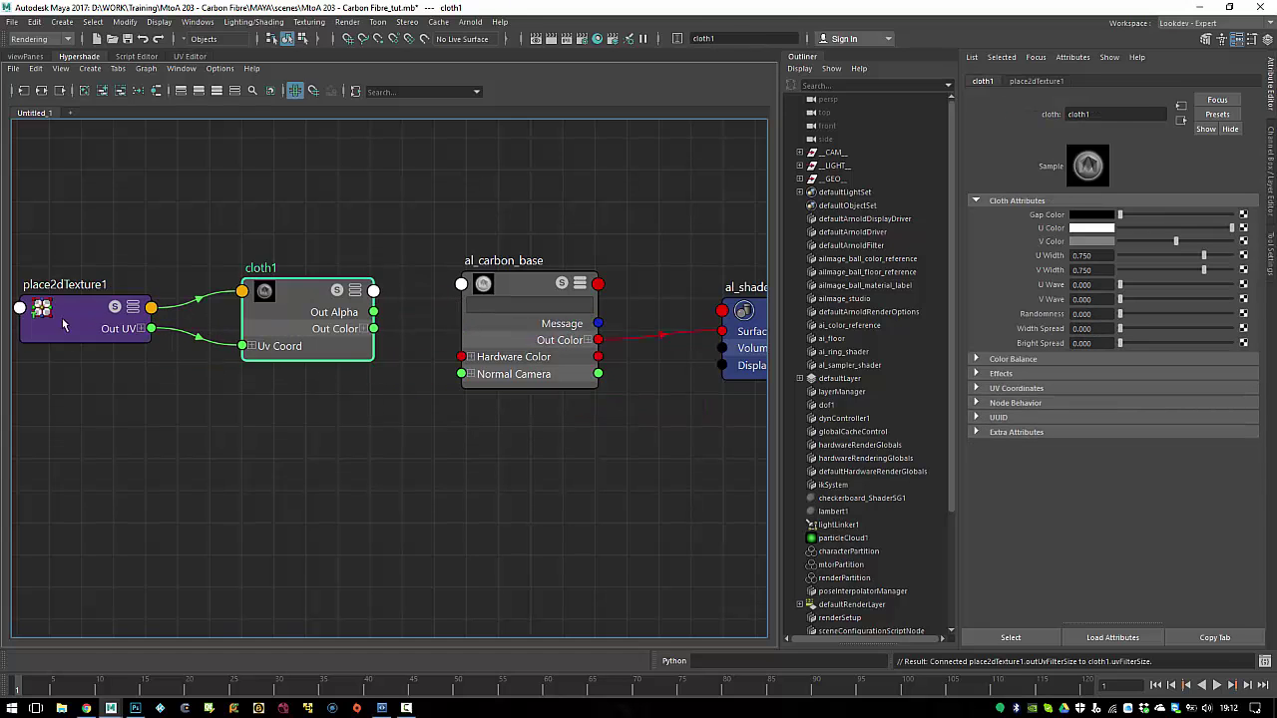
pyautogui.moveTo(65, 321); pyautogui.dragTo(35, 306)
pyautogui.keyDown('alt'); pyautogui.moveTo(370, 299); pyautogui.dragTo(342, 294); pyautogui.keyUp('alt')
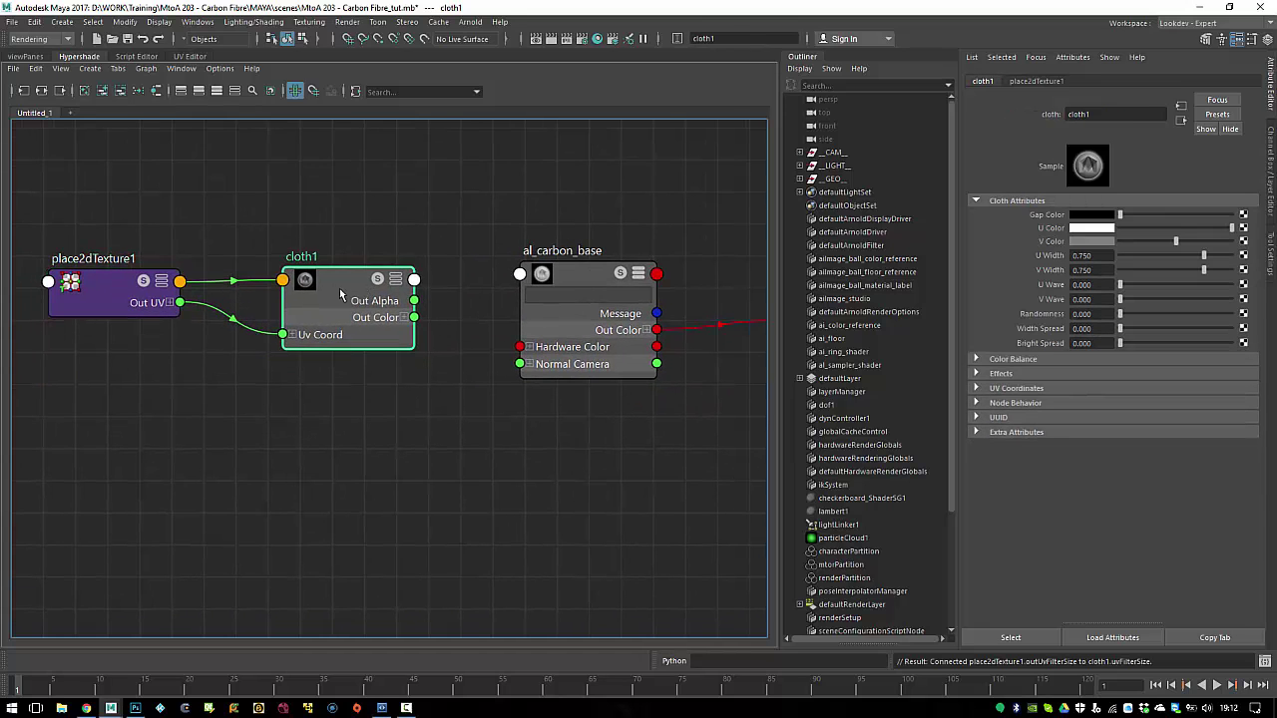
pyautogui.keyDown('alt'); pyautogui.moveTo(452, 305); pyautogui.dragTo(400, 306, button='middle'); pyautogui.keyUp('alt')
pyautogui.scroll(1, 400, 306)
# Step: Reposition the al_carbon_base node and connect the cloth texture to its Diffuse Color
pyautogui.moveTo(541, 274); pyautogui.dragTo(558, 244)
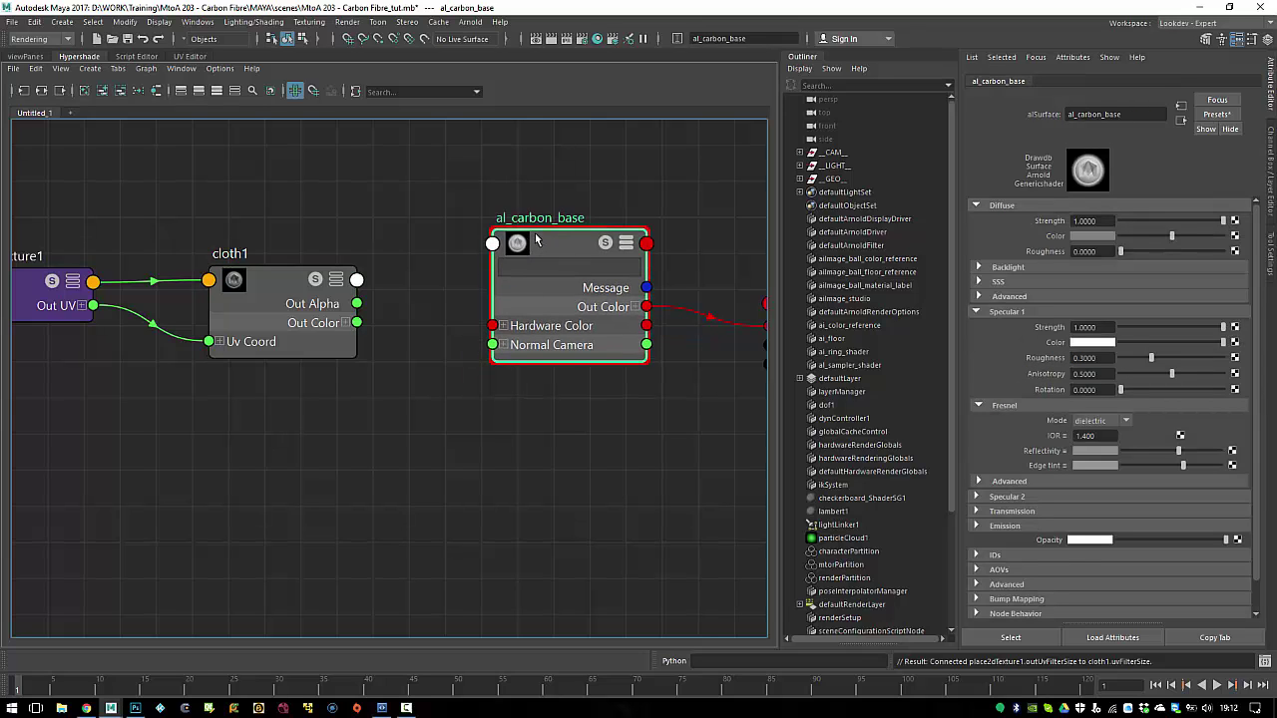
pyautogui.write('3')
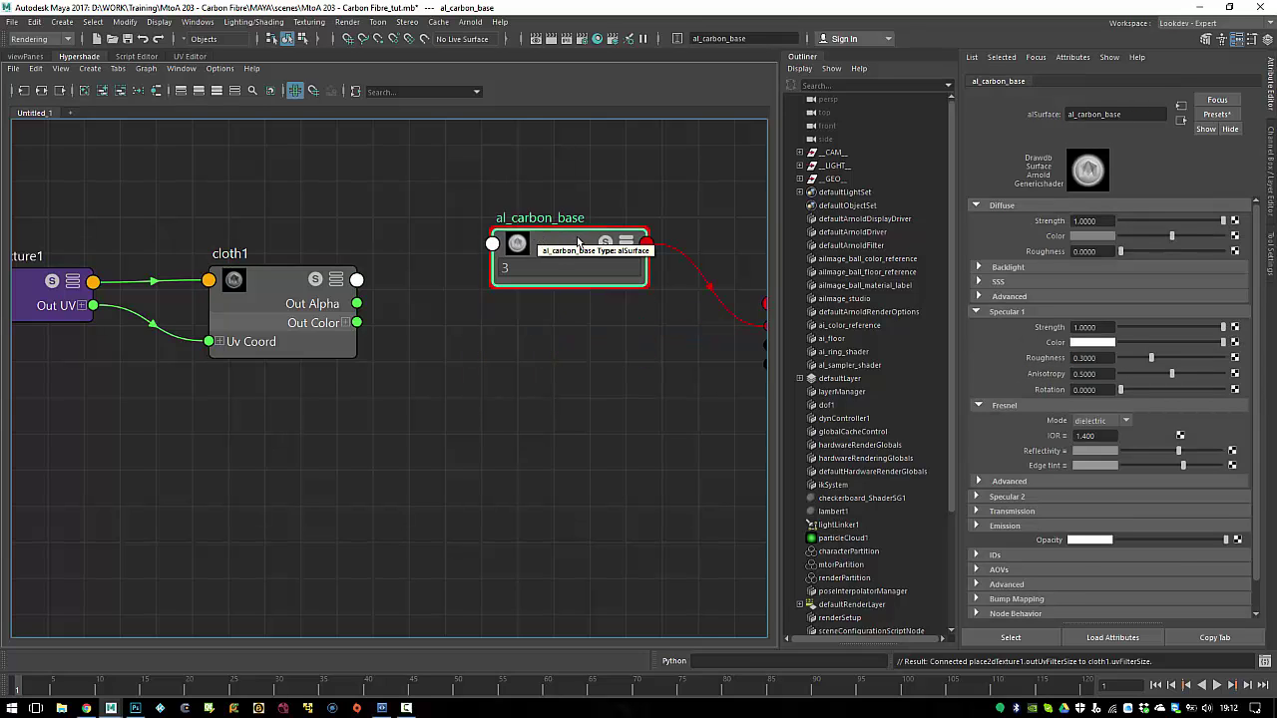
pyautogui.press('BackSpace')
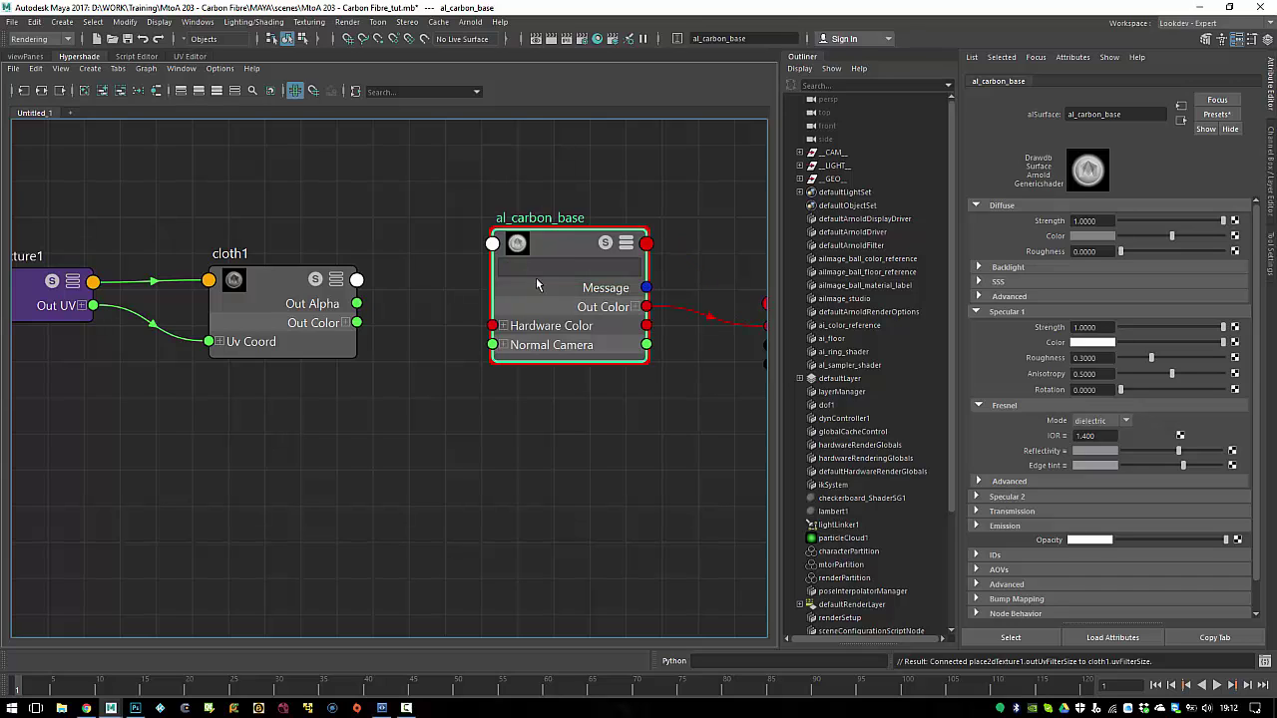
pyautogui.moveTo(564, 241); pyautogui.dragTo(562, 245)
pyautogui.moveTo(289, 276); pyautogui.dragTo(1024, 246, button='middle')
# Step: Rename the cloth1 node as fibre_weaves and frame the whole shader network
pyautogui.doubleClick(228, 255)
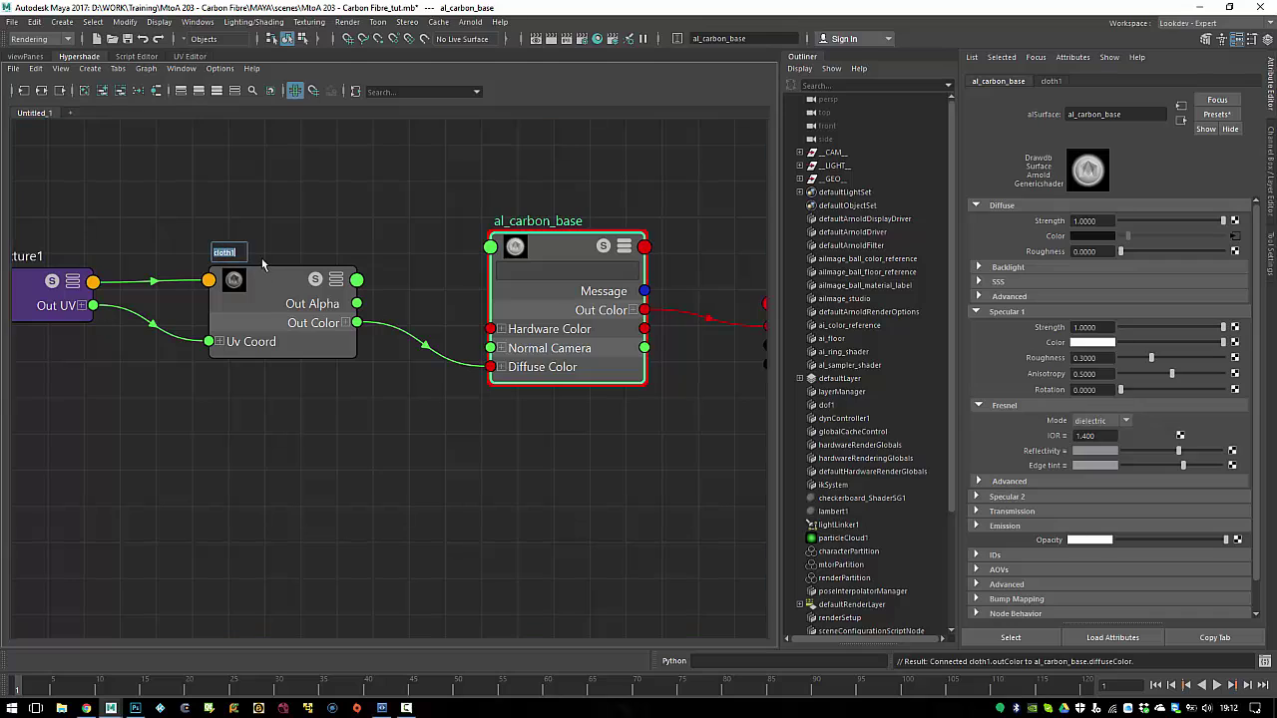
pyautogui.write('fibr')
pyautogui.press('Return')
pyautogui.press('a')
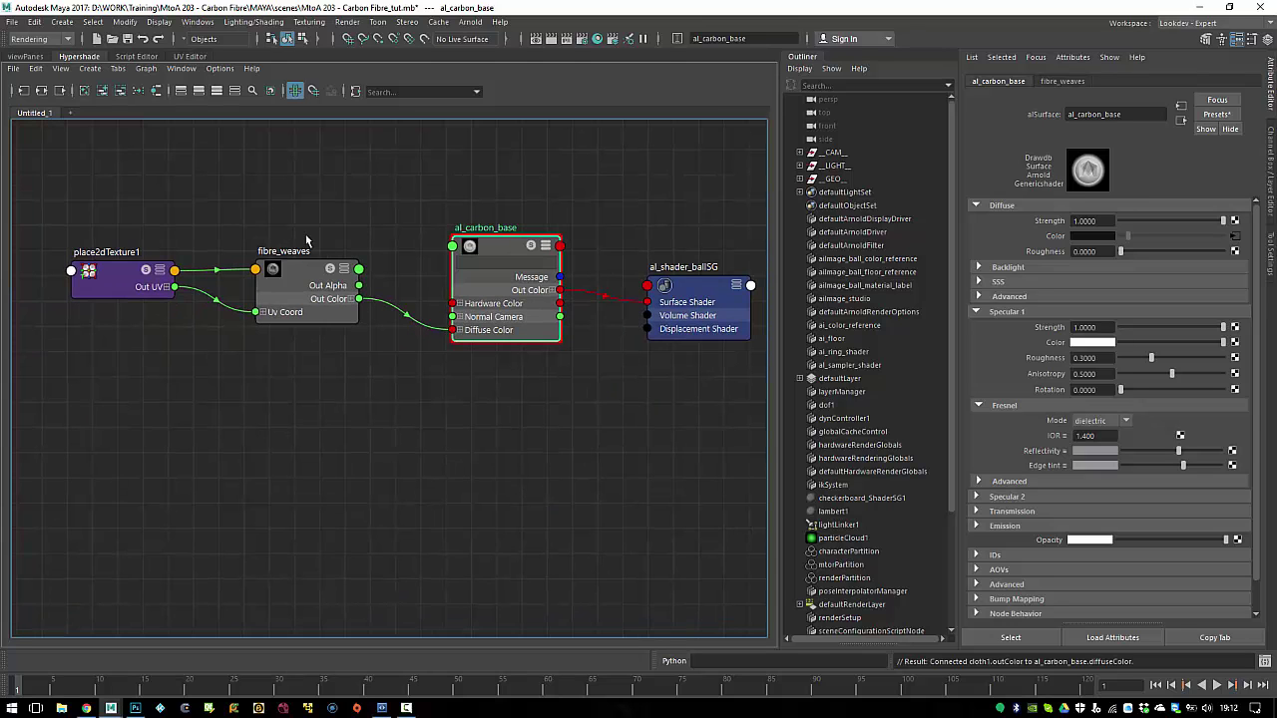
# Step: Render the cloth-textured shader ball in Arnold RenderView and move the render window clear of the place2dTexture1 node
pyautogui.click(470, 22)
pyautogui.click(505, 59)
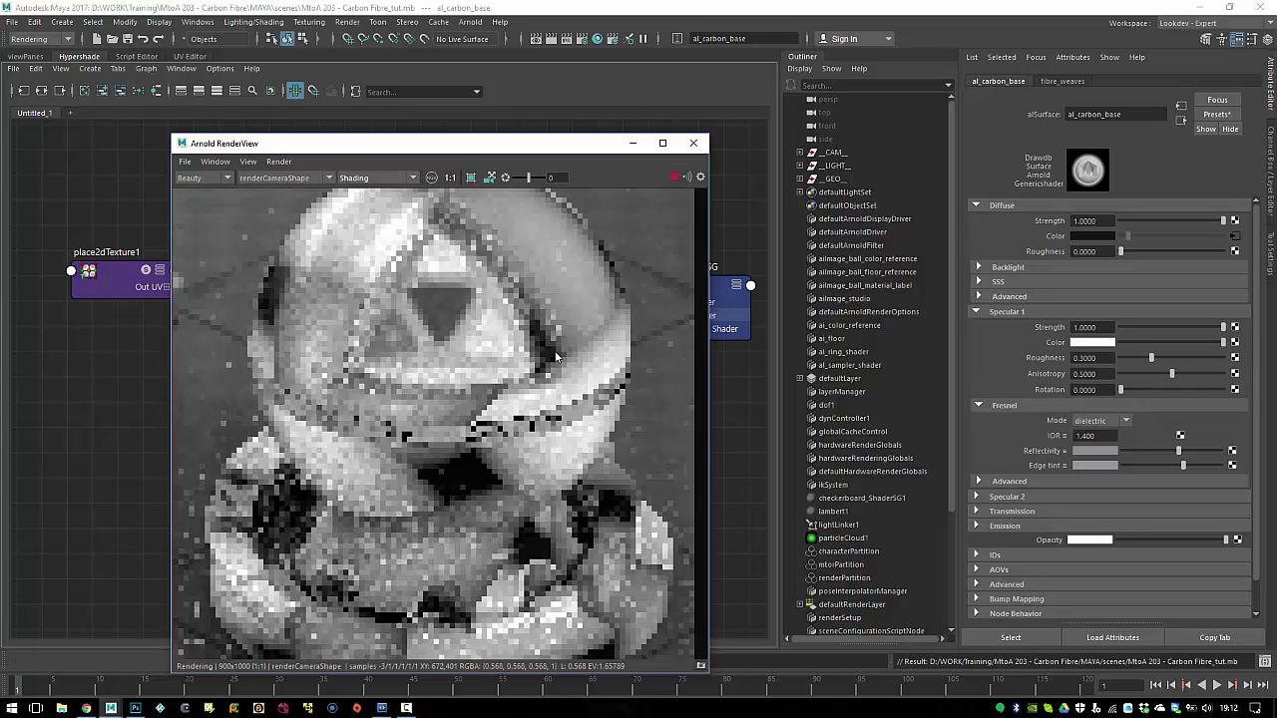
pyautogui.moveTo(519, 143); pyautogui.dragTo(607, 123)
# Step: Set the Repeat UV of place2dTexture1 to 50 in both directions
pyautogui.click(116, 280)
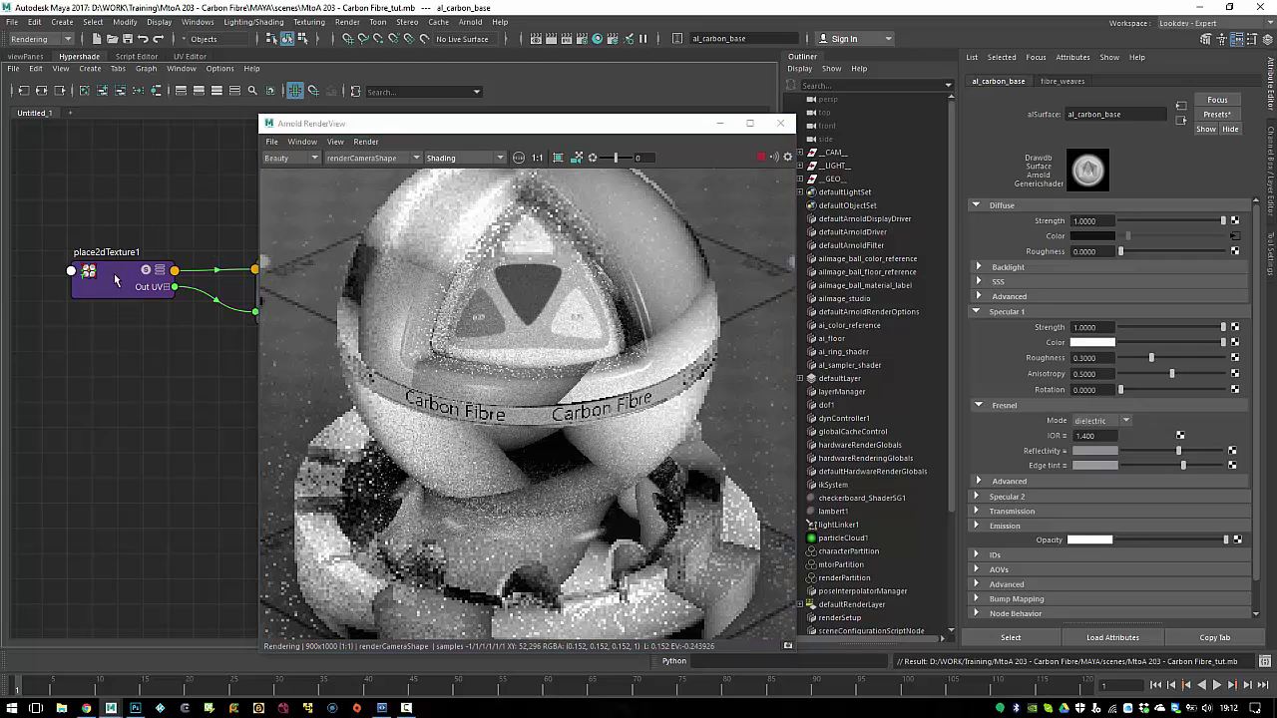
pyautogui.moveTo(1102, 317); pyautogui.dragTo(1018, 308)
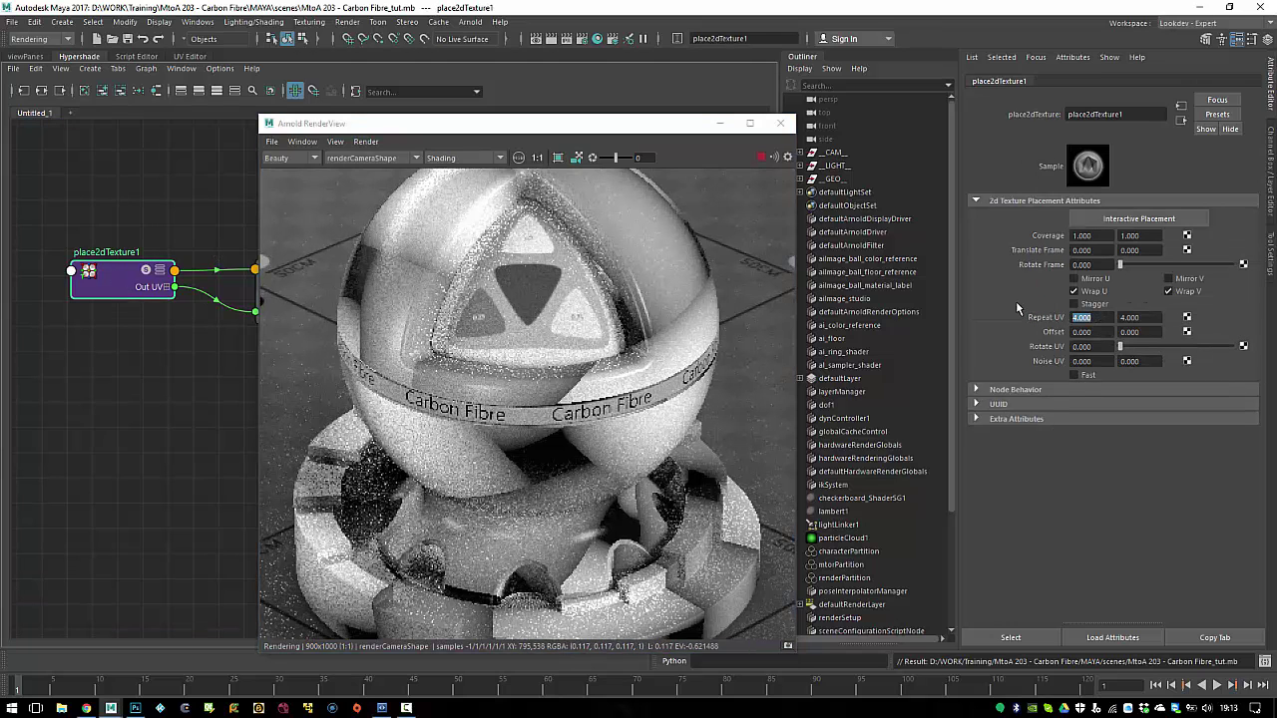
pyautogui.write('50')
pyautogui.press('Tab')
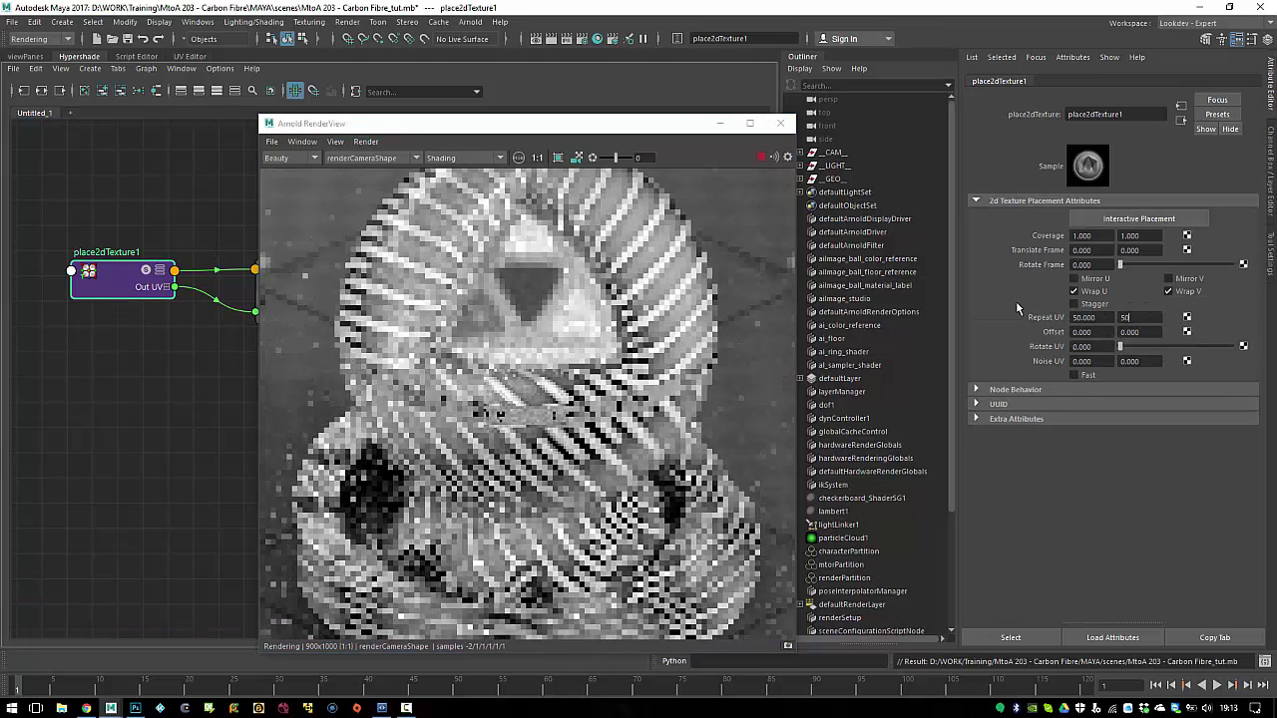
pyautogui.write('50')
pyautogui.press('Return')
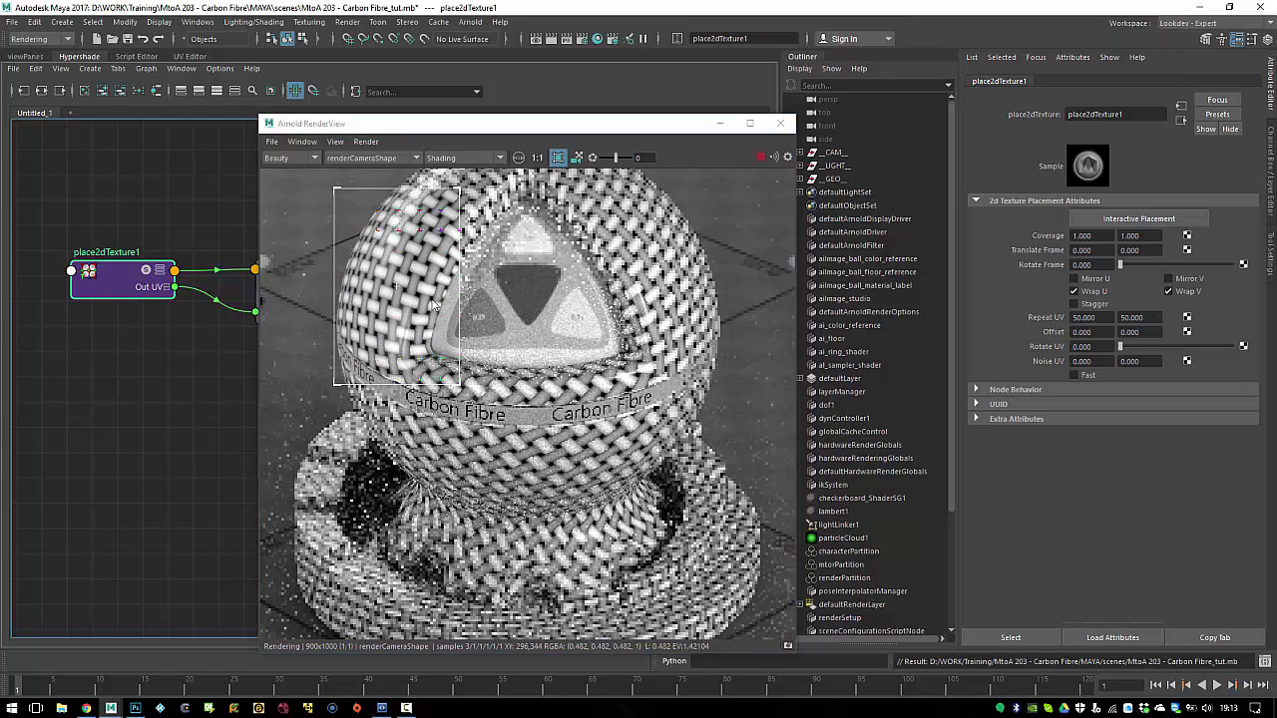
# Step: Set the U Width and V Width of the fibre_weaves texture to 1
pyautogui.moveTo(349, 124); pyautogui.dragTo(485, 138)
pyautogui.click(304, 302)
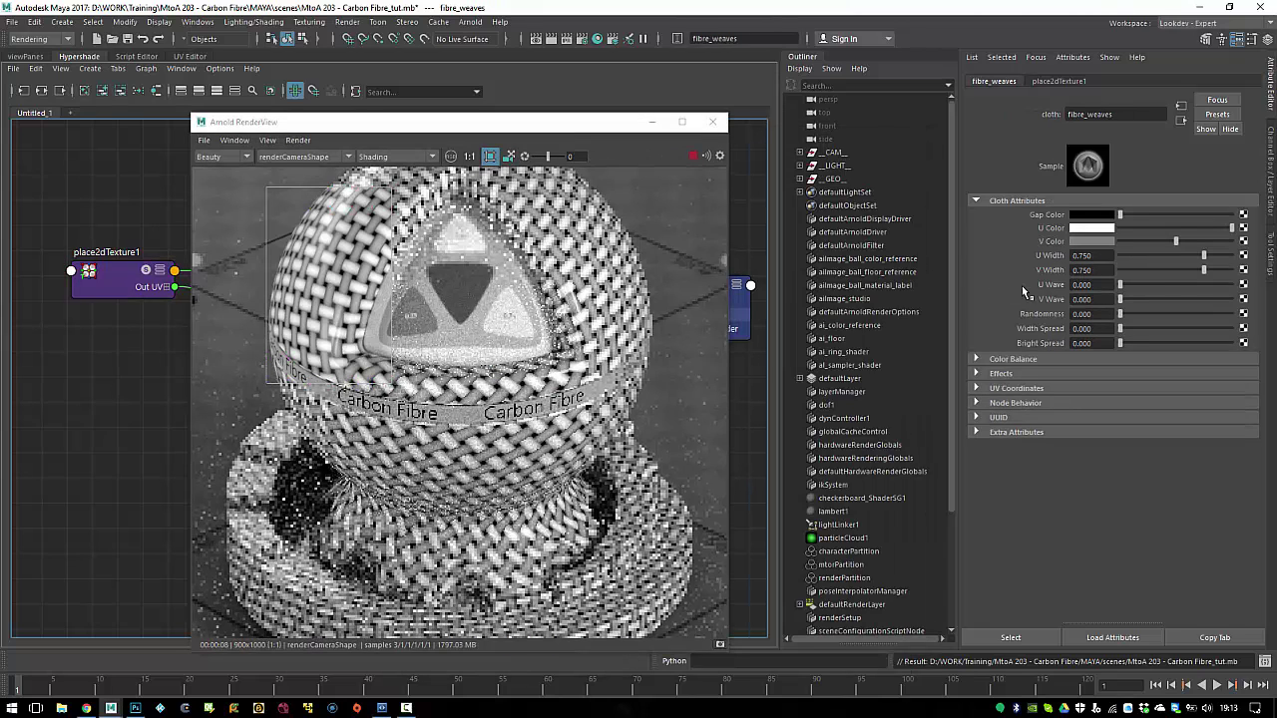
pyautogui.moveTo(1210, 254); pyautogui.dragTo(1237, 269)
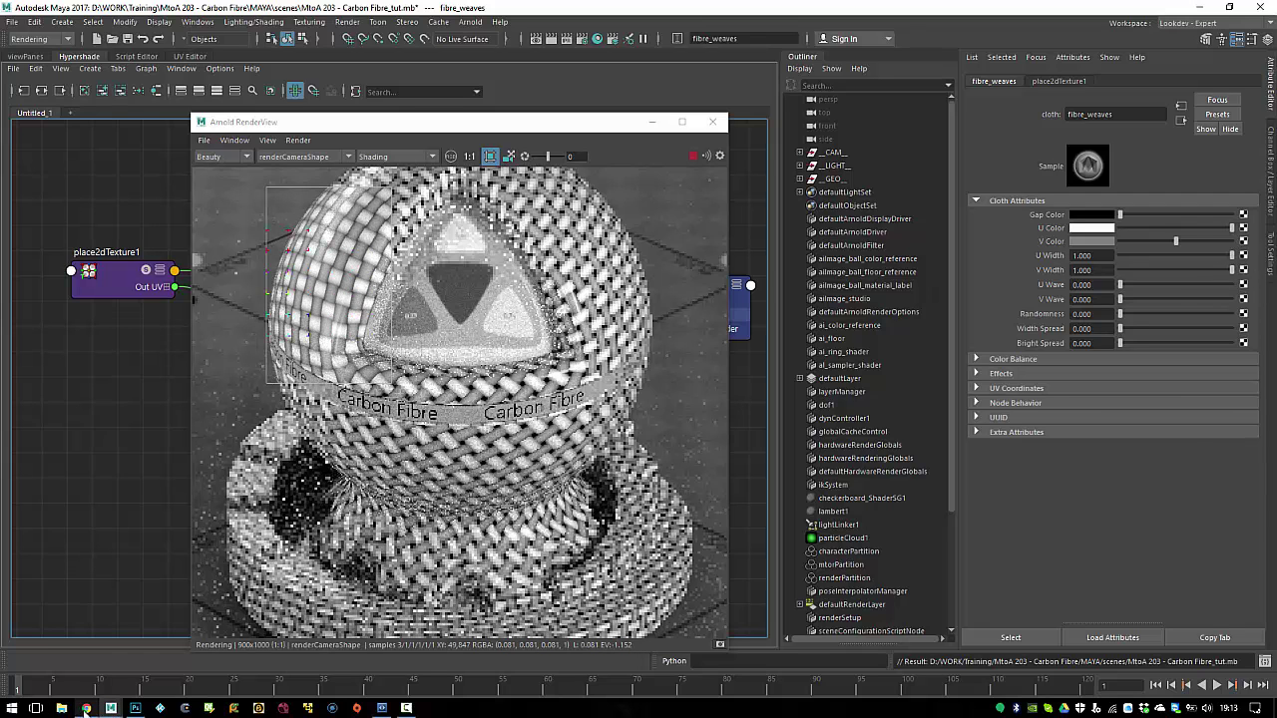
# Step: Switch to the browser and examine the woven carbon fibre close-up reference
pyautogui.click(87, 708)
pyautogui.click(88, 7)
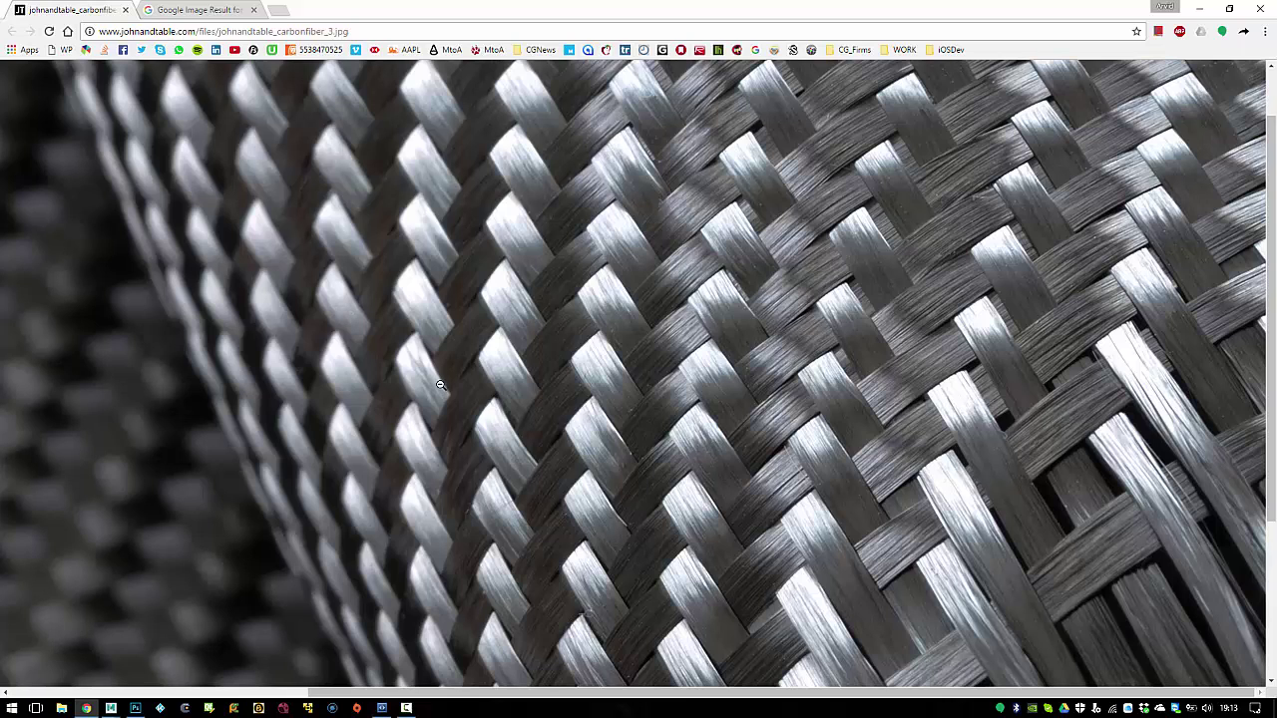
# Step: Return to Maya, clear the render crop region and draw a new one over the ball's upper-left part
pyautogui.moveTo(110, 708)
pyautogui.click(234, 643)
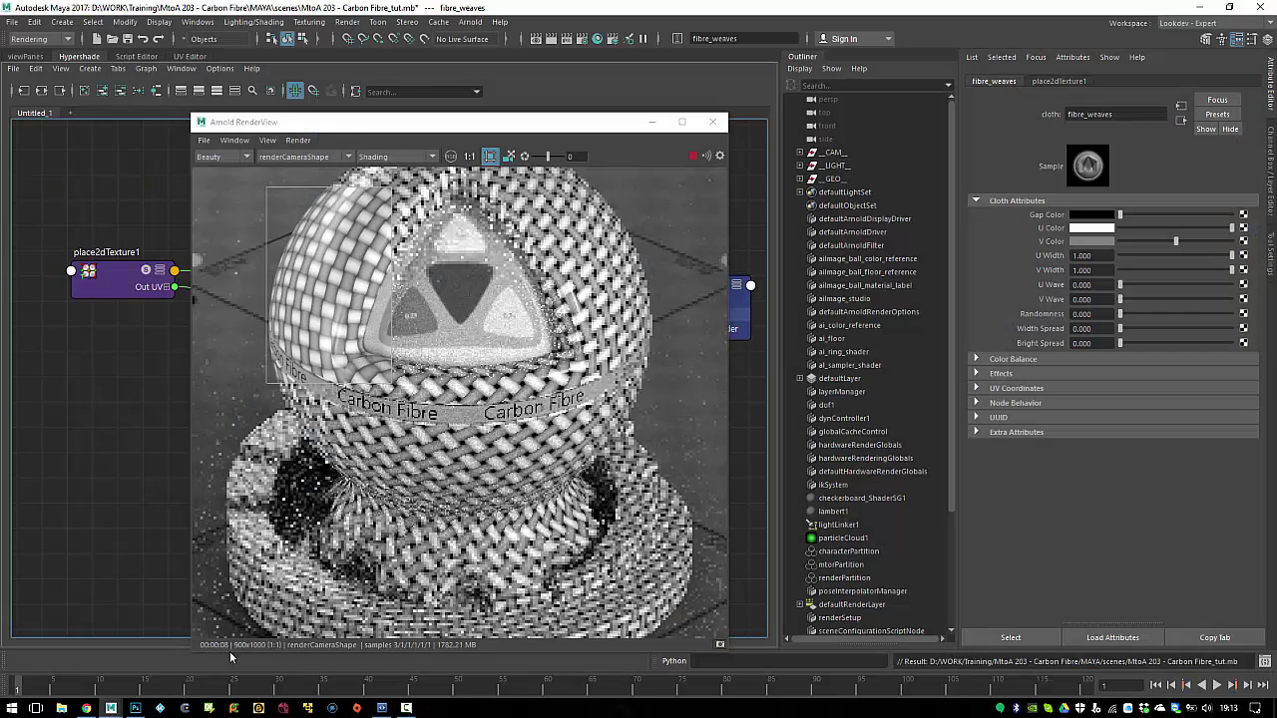
pyautogui.click(490, 157)
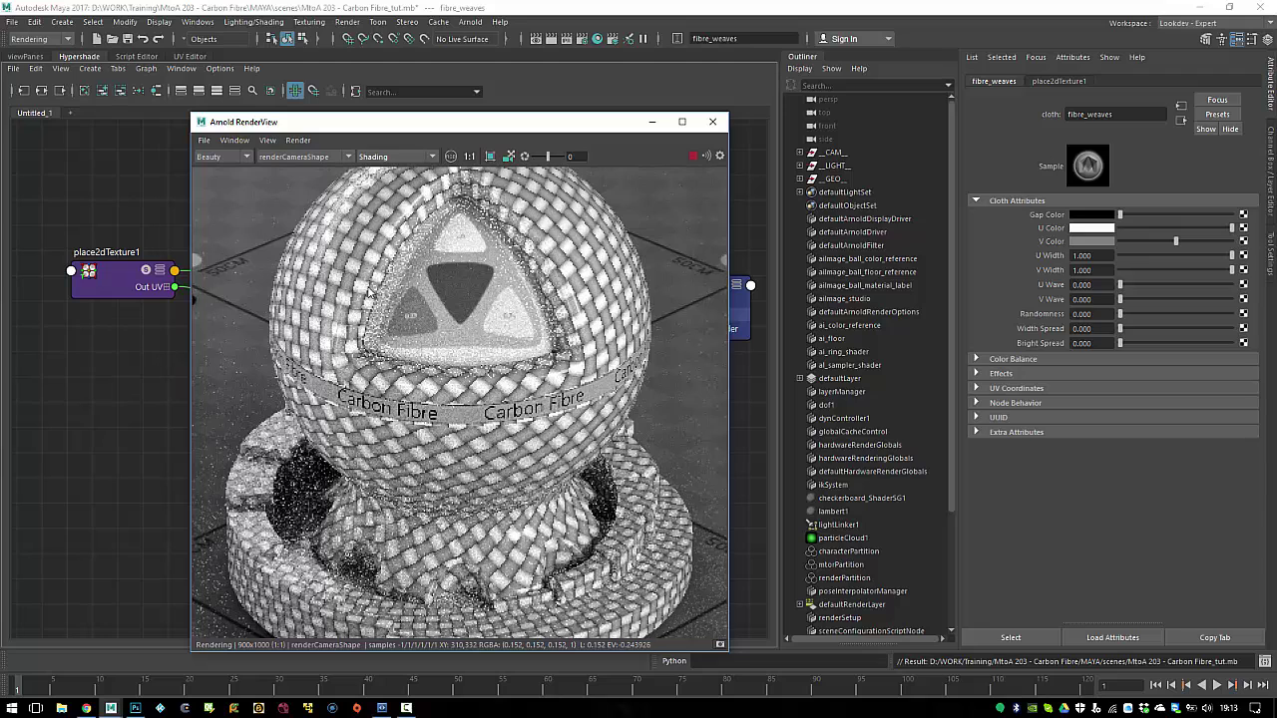
pyautogui.moveTo(248, 218); pyautogui.dragTo(415, 330)
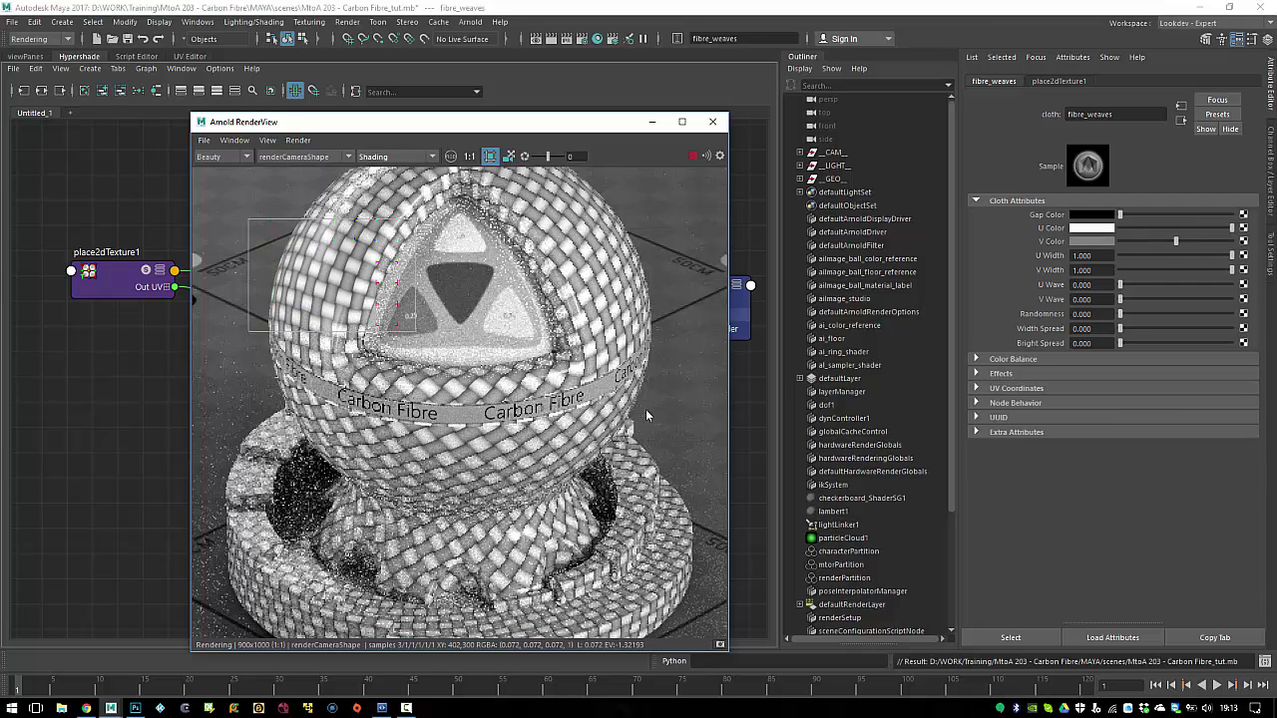
# Step: Compare the woven close-up with the carbon fibre tray photo in the browser and return to Maya
pyautogui.click(86, 708)
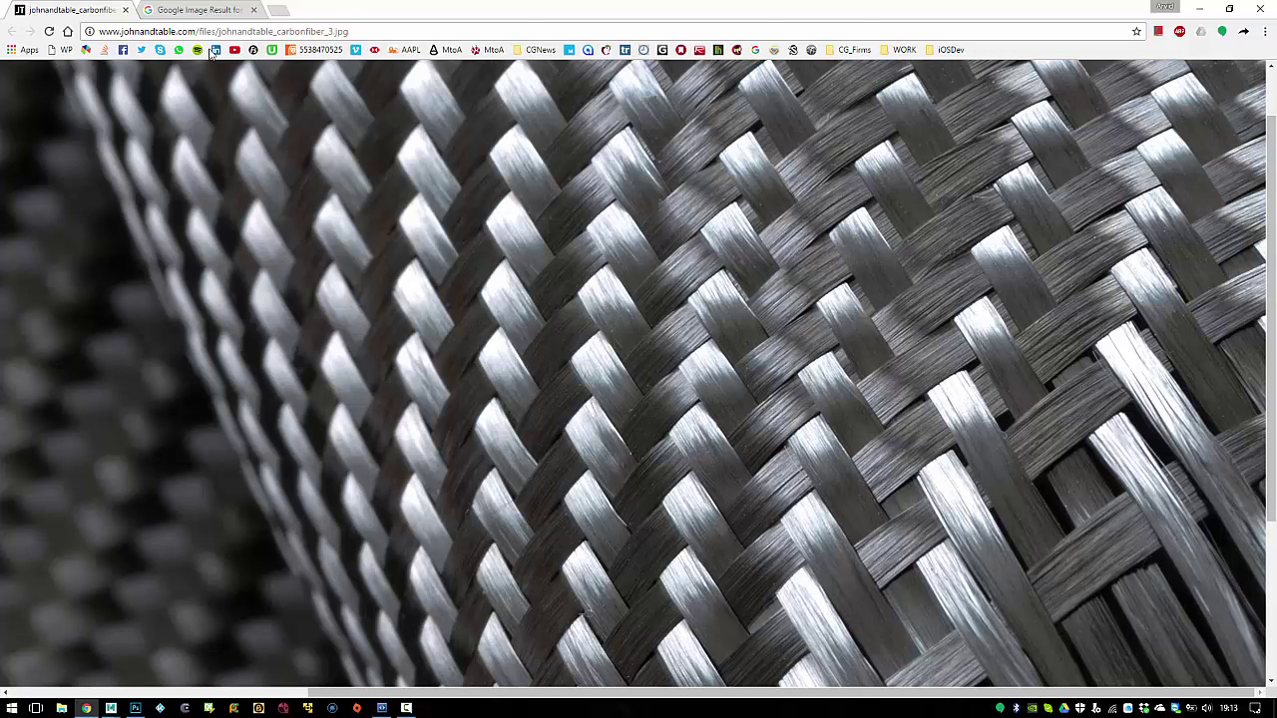
pyautogui.click(204, 9)
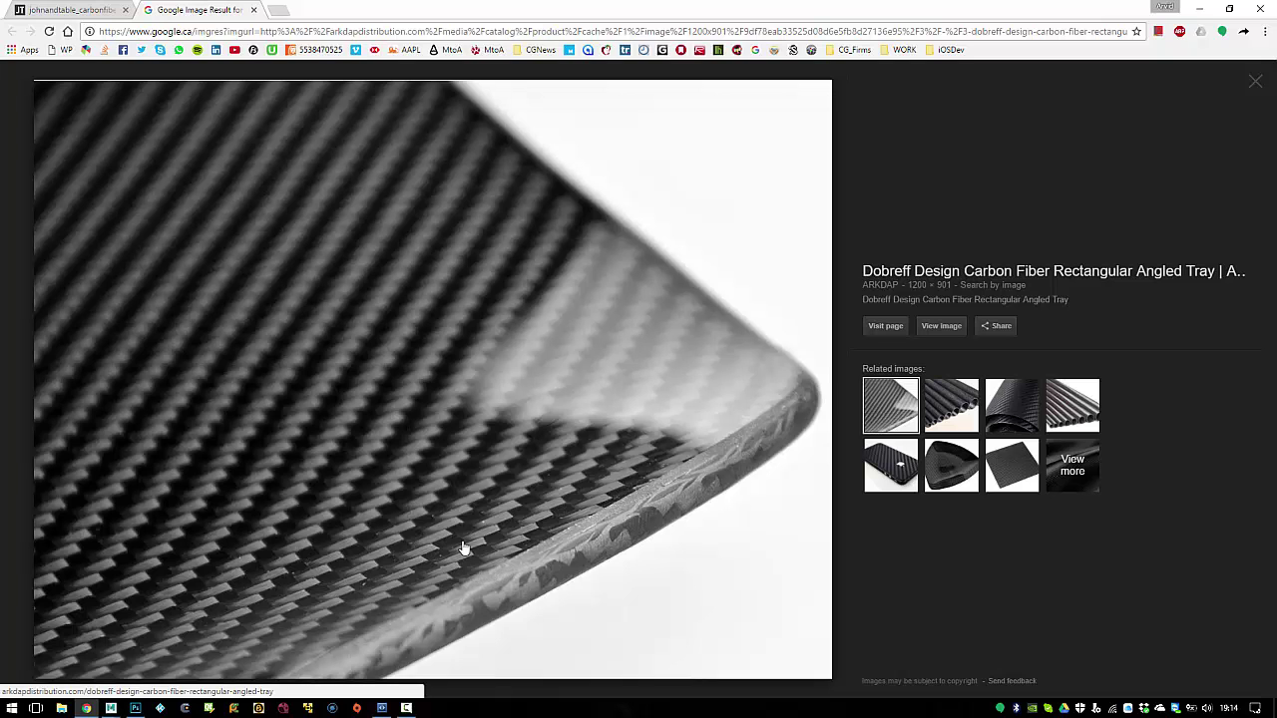
pyautogui.moveTo(110, 707)
pyautogui.click(159, 685)
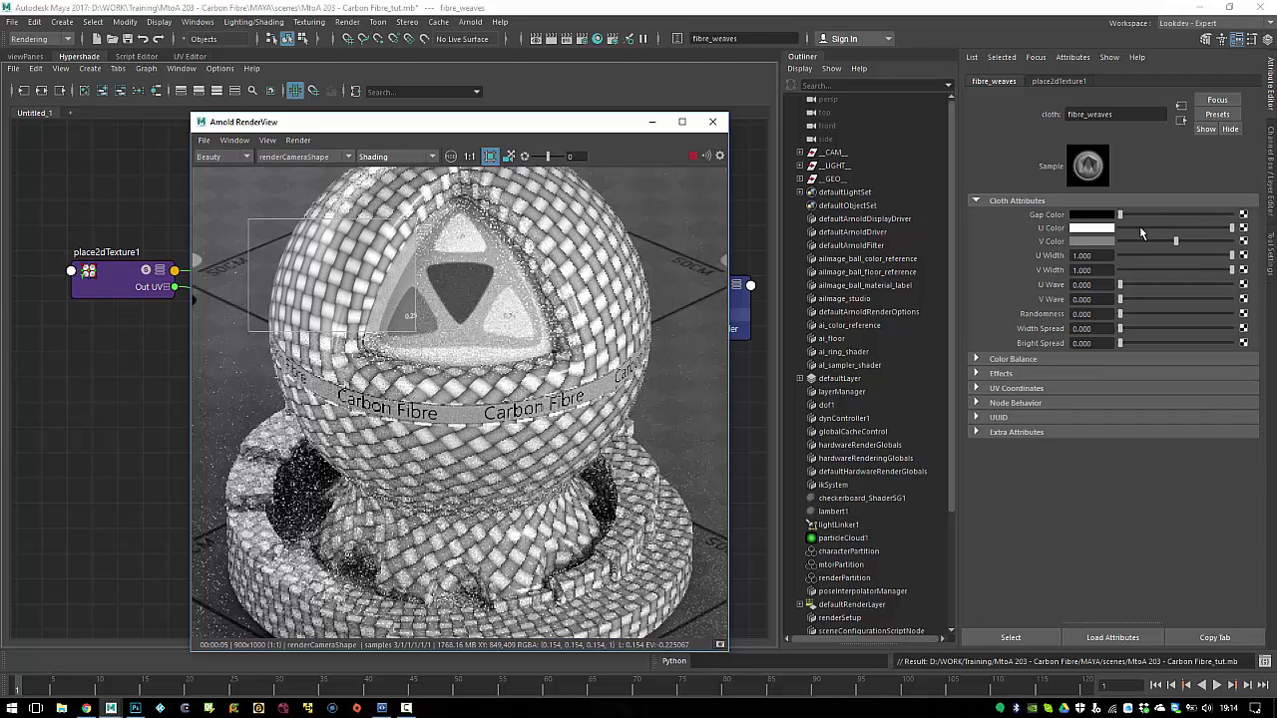
# Step: Set the U Color of the fibre_weaves texture to black and darken its V Color to nearly black
pyautogui.moveTo(1143, 234); pyautogui.dragTo(1099, 240)
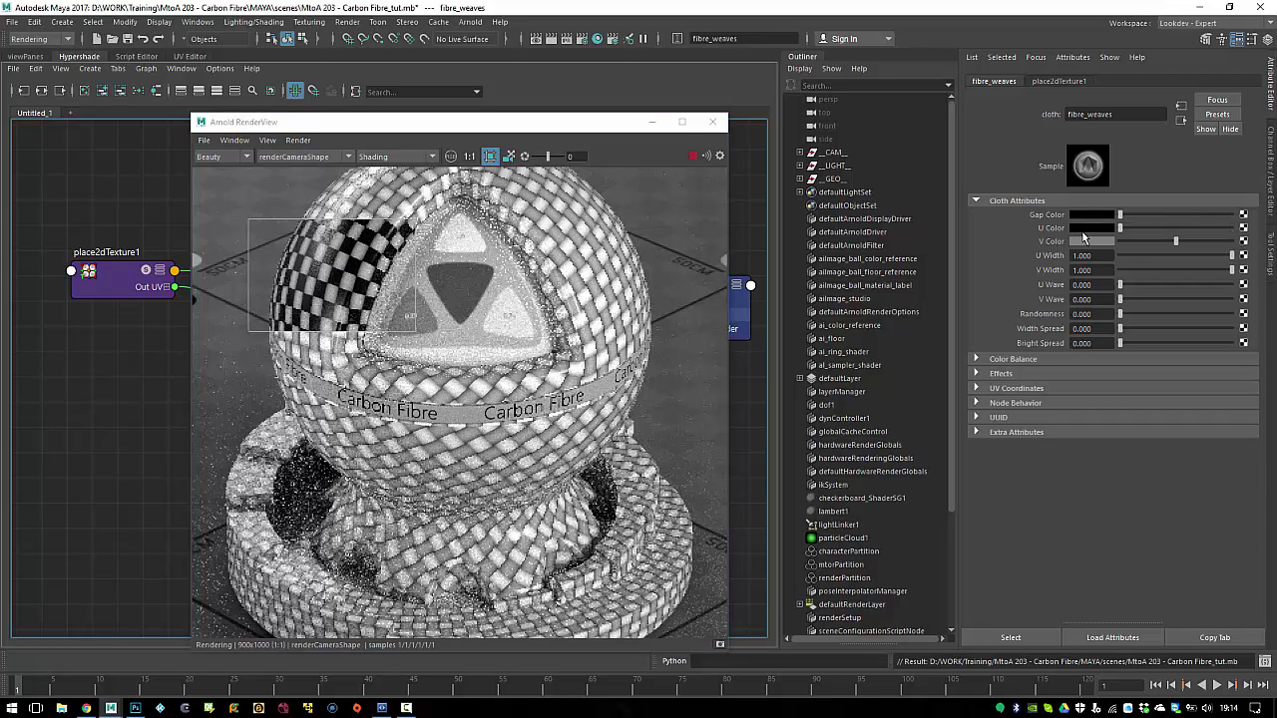
pyautogui.click(1122, 246)
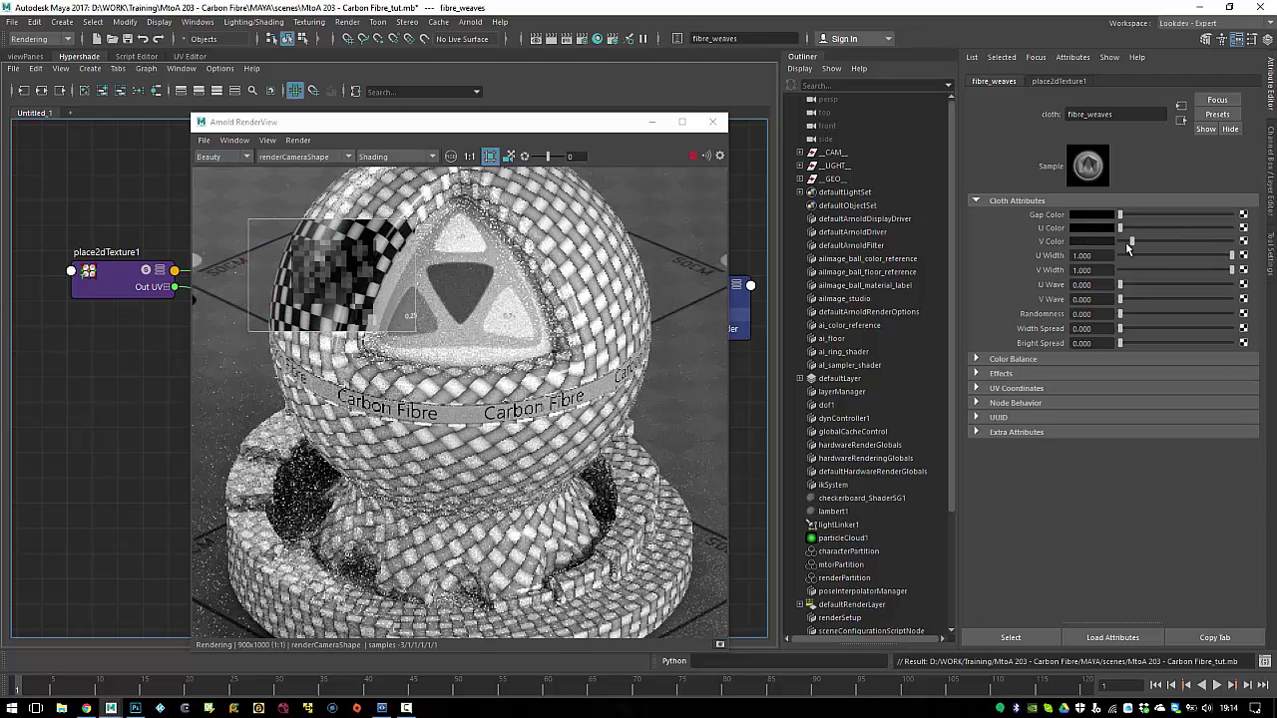
pyautogui.click(1091, 244)
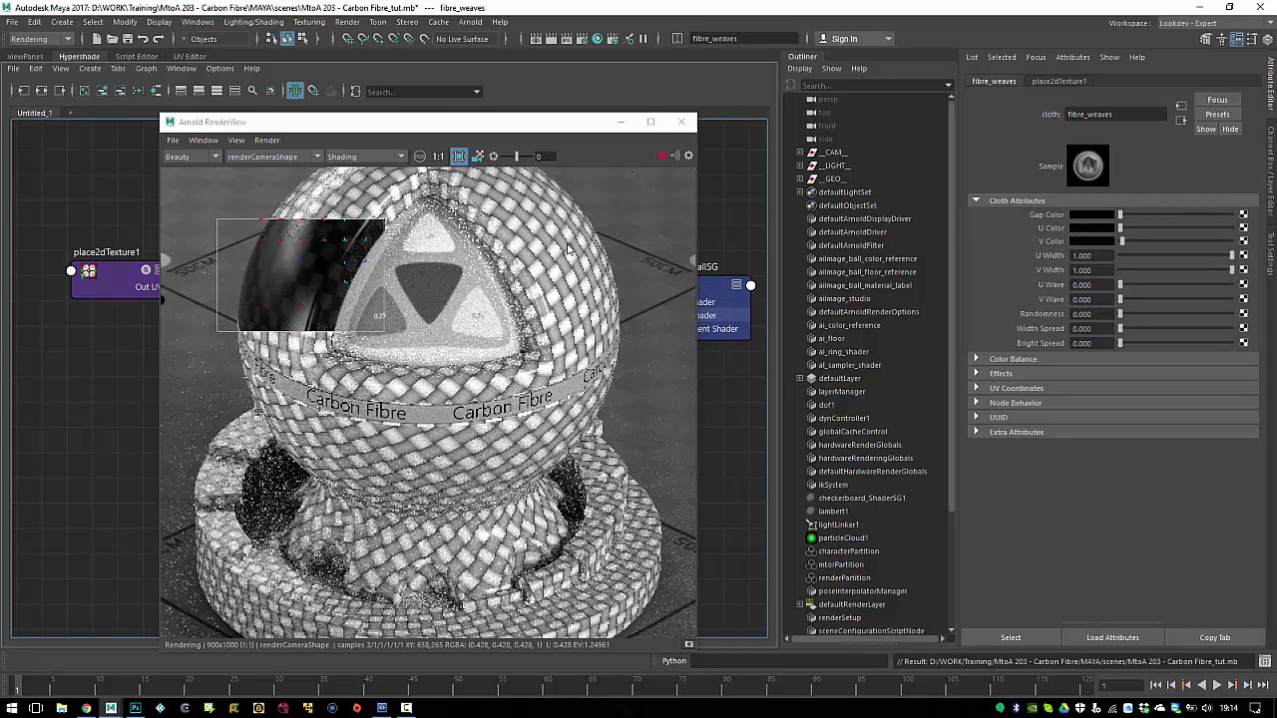
# Step: Set the Specular 1 Strength of al_carbon_base to 0 and render a crop region over the ball's upper-left part
pyautogui.keyDown('shift'); pyautogui.click(511, 315); pyautogui.keyUp('shift')
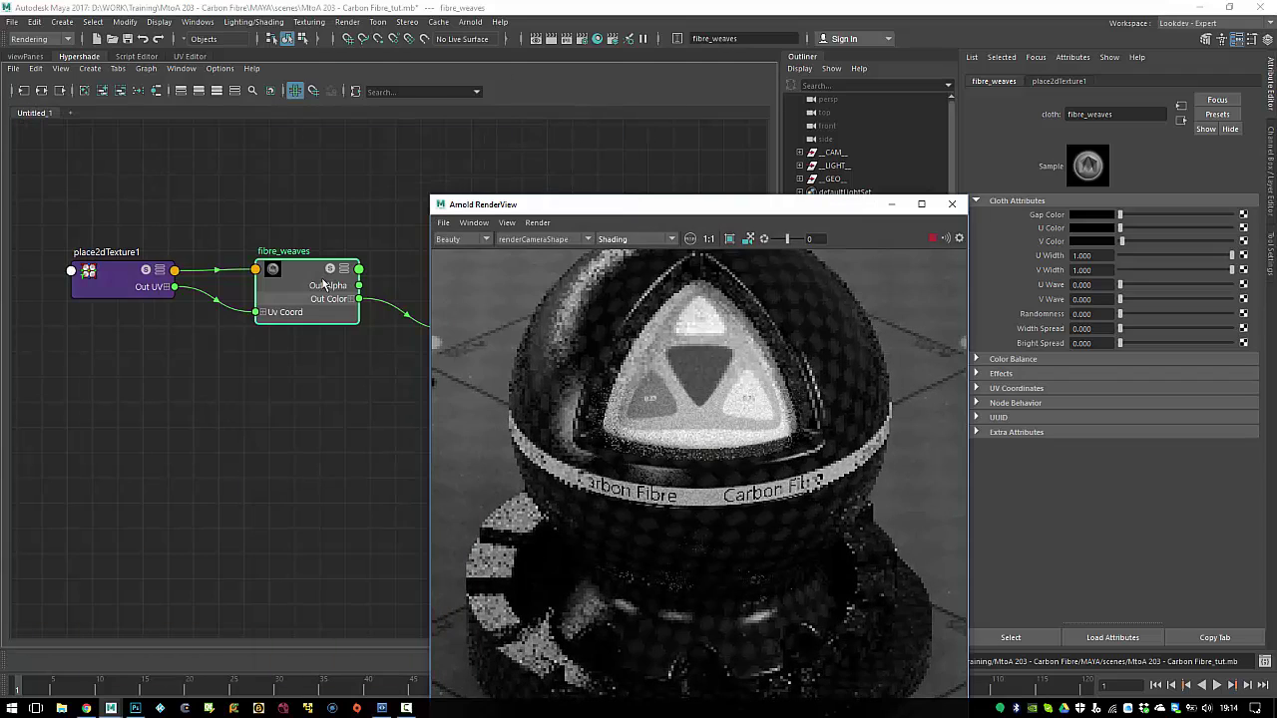
pyautogui.moveTo(539, 205); pyautogui.dragTo(394, 183)
pyautogui.click(486, 260)
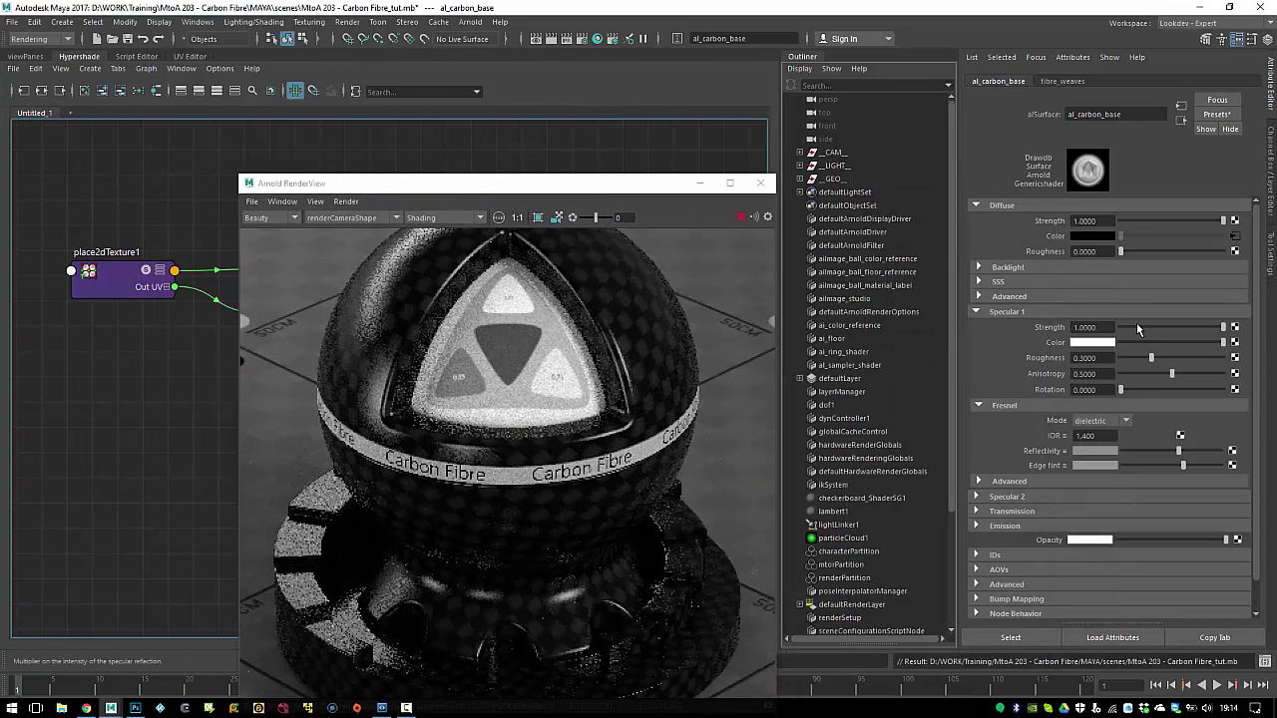
pyautogui.moveTo(1223, 327); pyautogui.dragTo(1120, 327)
pyautogui.moveTo(399, 183); pyautogui.dragTo(504, 162)
pyautogui.moveTo(447, 249); pyautogui.dragTo(618, 390)
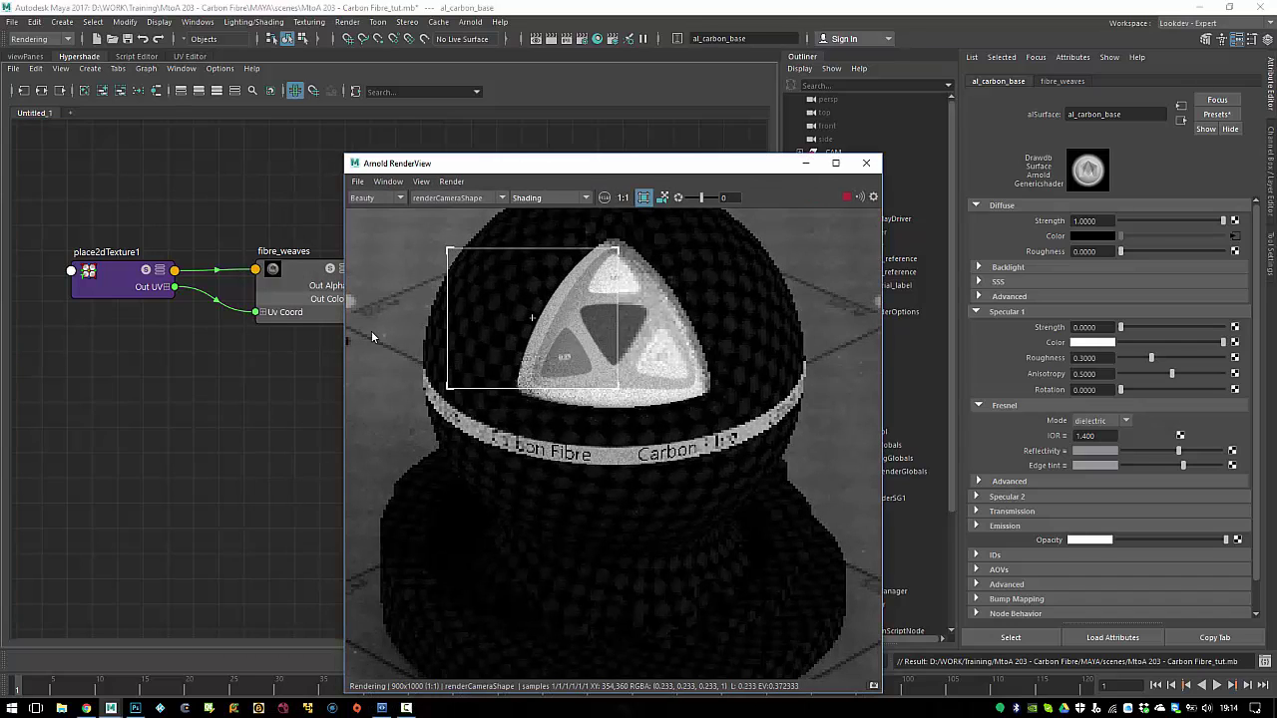
# Step: Set the HSV value of the fibre_weaves texture's V Color to 0.01
pyautogui.click(287, 287)
pyautogui.click(1088, 242)
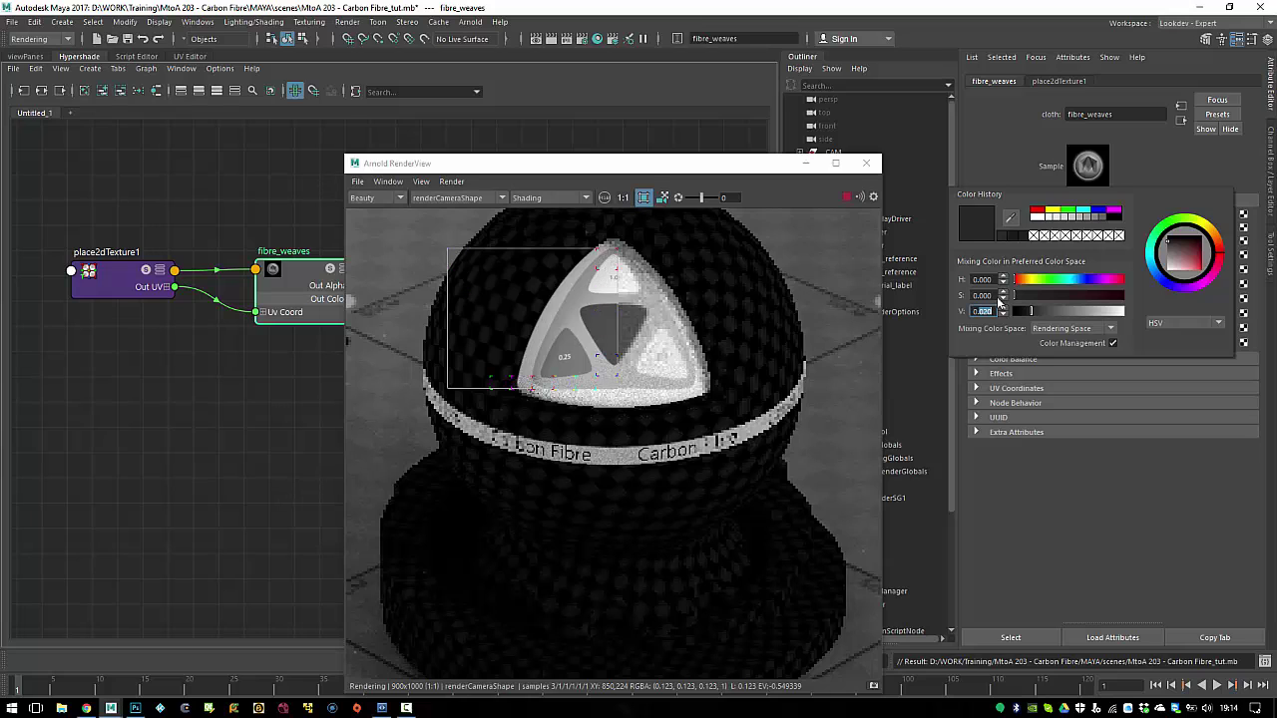
pyautogui.write('01')
pyautogui.press('Return')
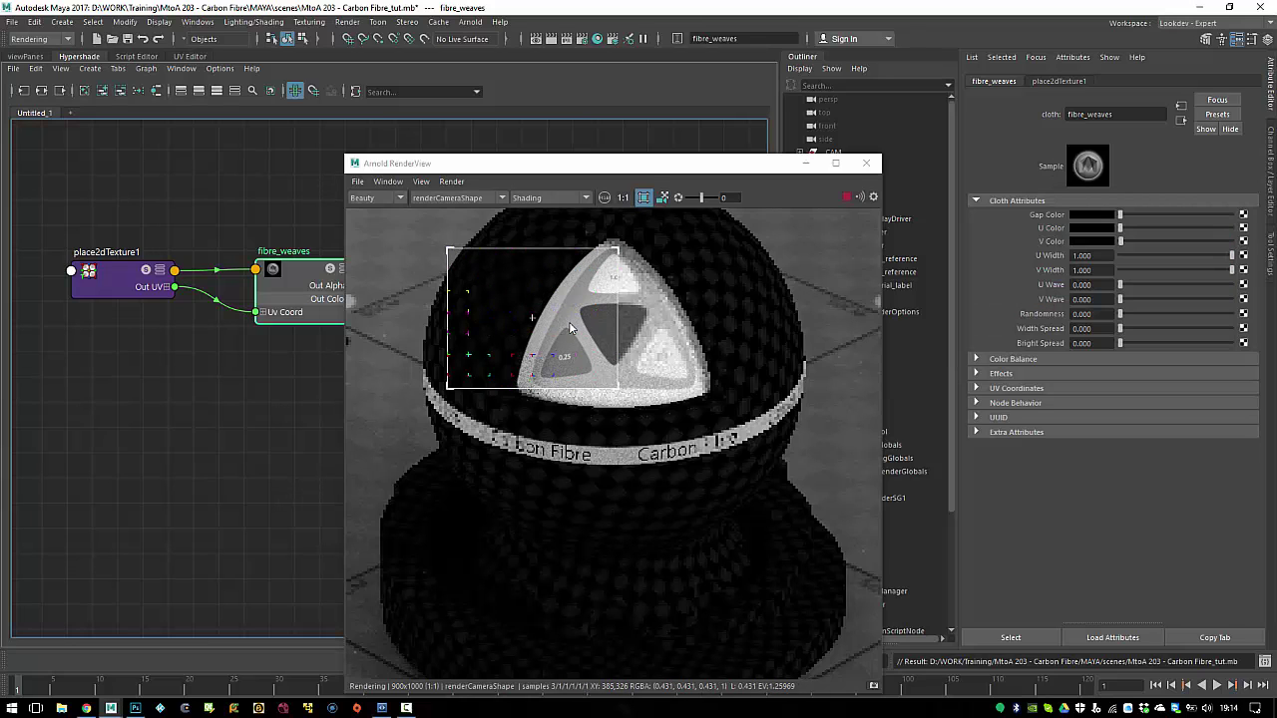
pyautogui.scroll(5, 160, 282)
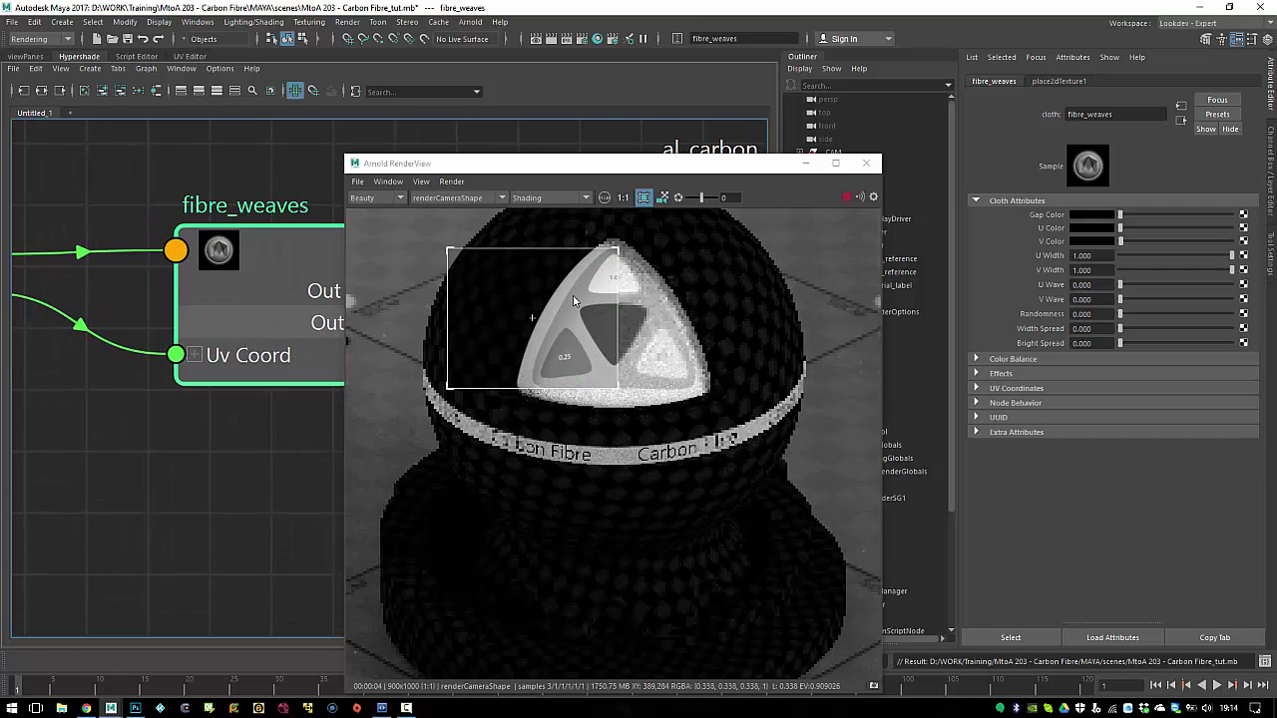
# Step: Switch to the browser to examine the tray photo and the woven close-up again, and return to Maya
pyautogui.hotkey('alt', 'Tab')
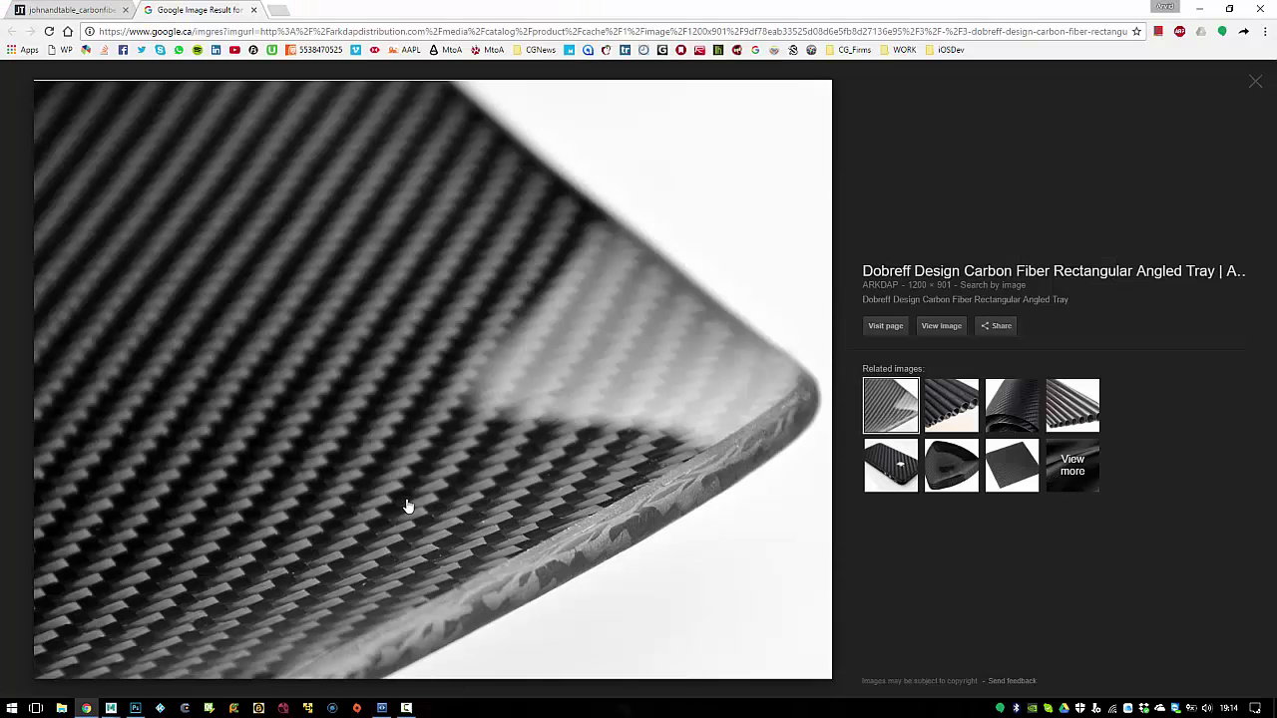
pyautogui.click(82, 11)
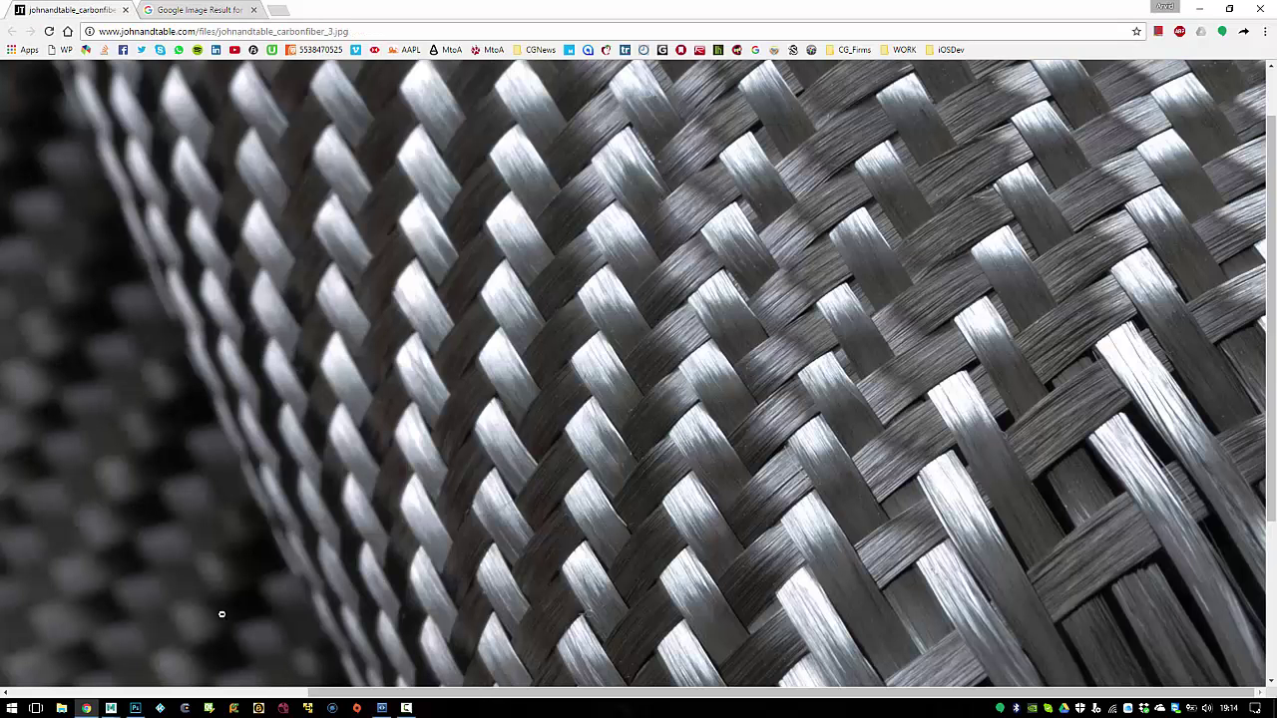
pyautogui.click(111, 709)
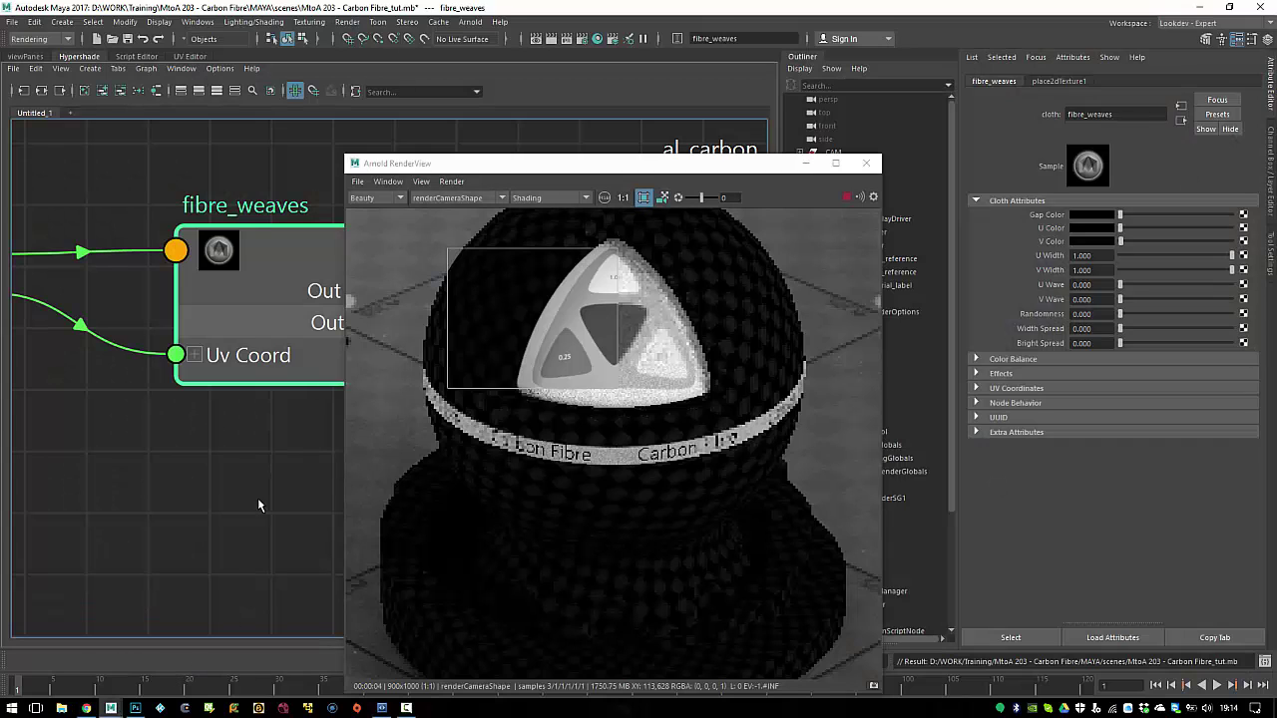
# Step: Close the Arnold RenderView window to uncover the shader network
pyautogui.keyDown('alt'); pyautogui.moveTo(114, 376); pyautogui.dragTo(234, 387, button='middle'); pyautogui.keyUp('alt')
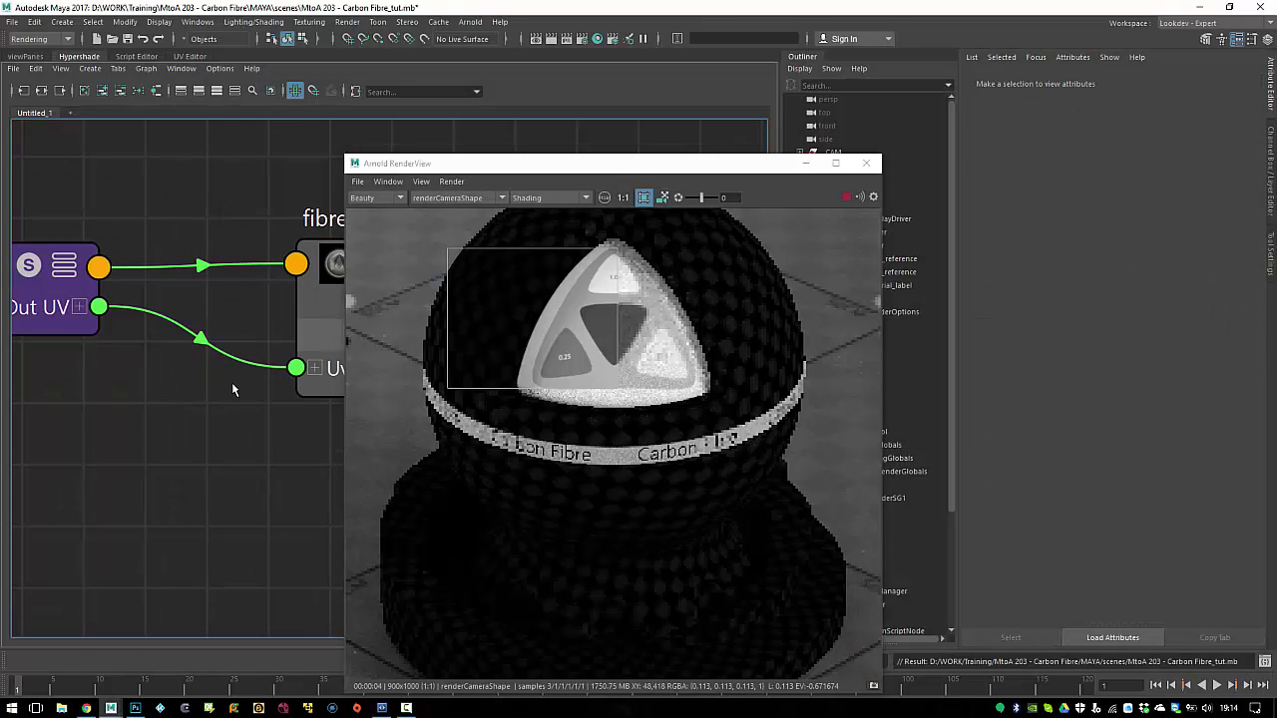
pyautogui.scroll(-2, 234, 388)
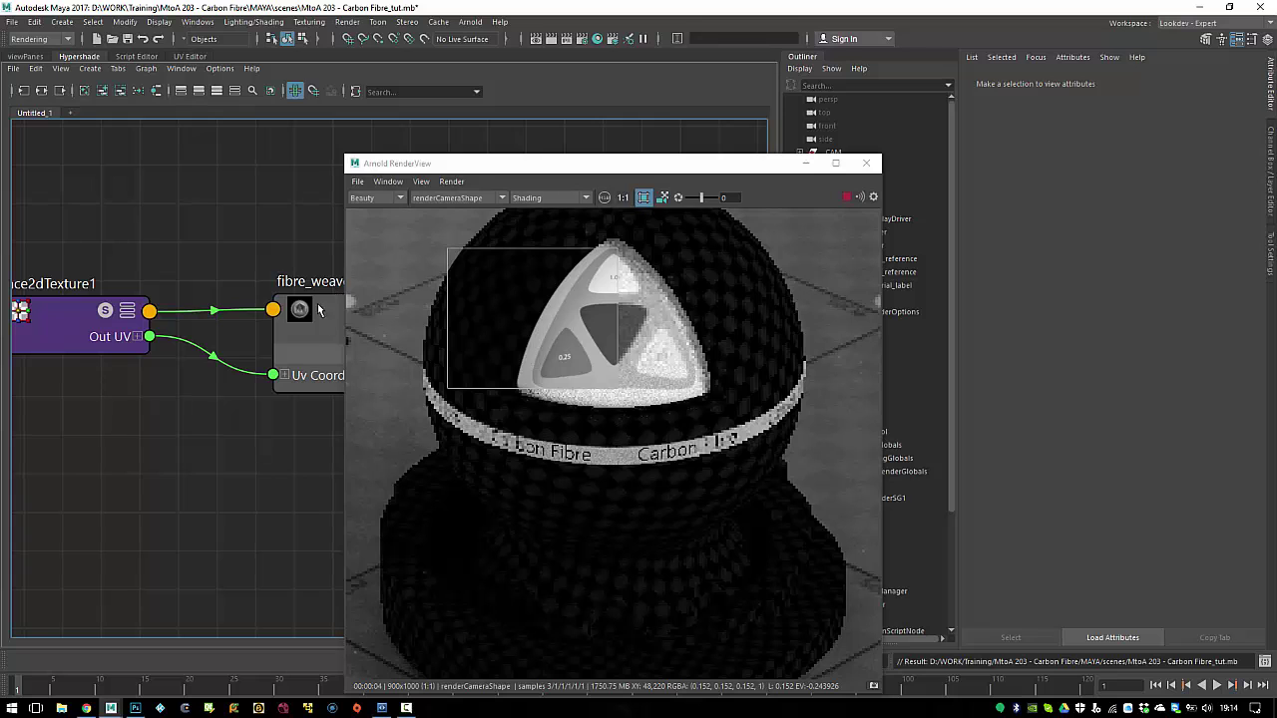
pyautogui.keyDown('alt'); pyautogui.moveTo(263, 427); pyautogui.dragTo(248, 336); pyautogui.keyUp('alt')
pyautogui.scroll(-3, 250, 337)
pyautogui.moveTo(422, 164); pyautogui.dragTo(593, 149)
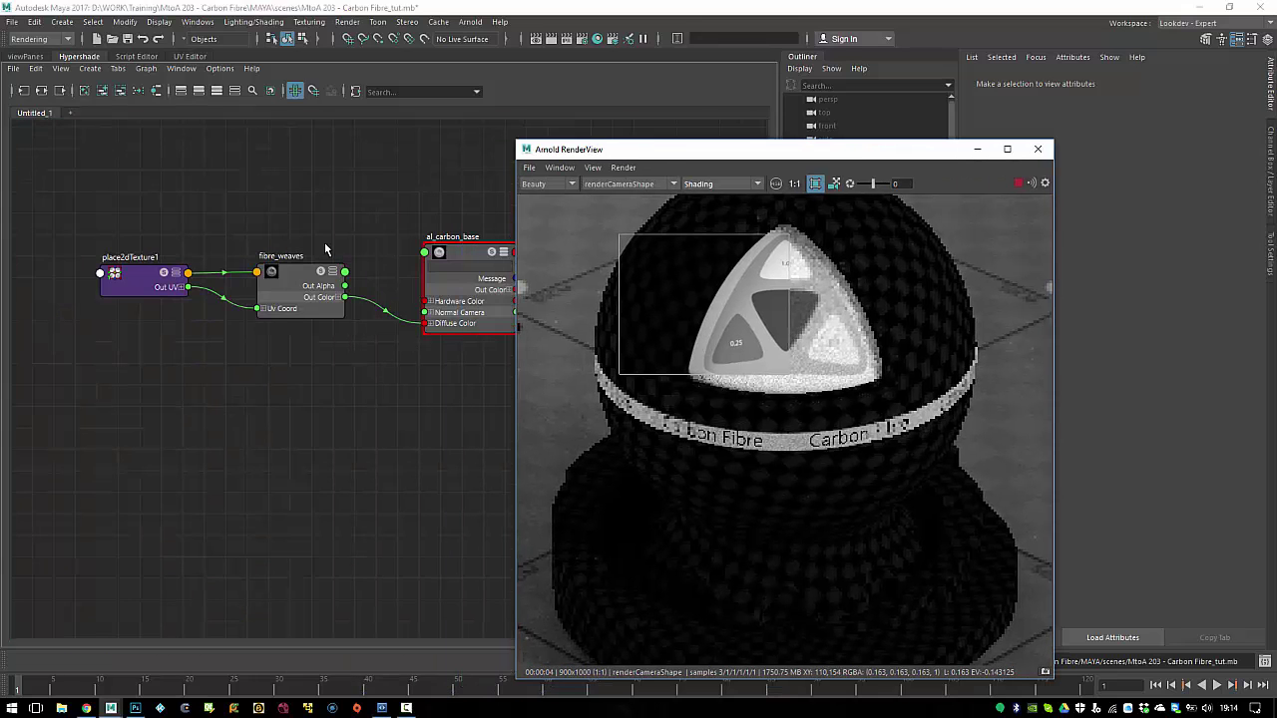
pyautogui.click(1038, 149)
# Step: Duplicate the fibre_weaves texture, place the copy below the original and rename it fibre_weaves_detail
pyautogui.click(329, 287)
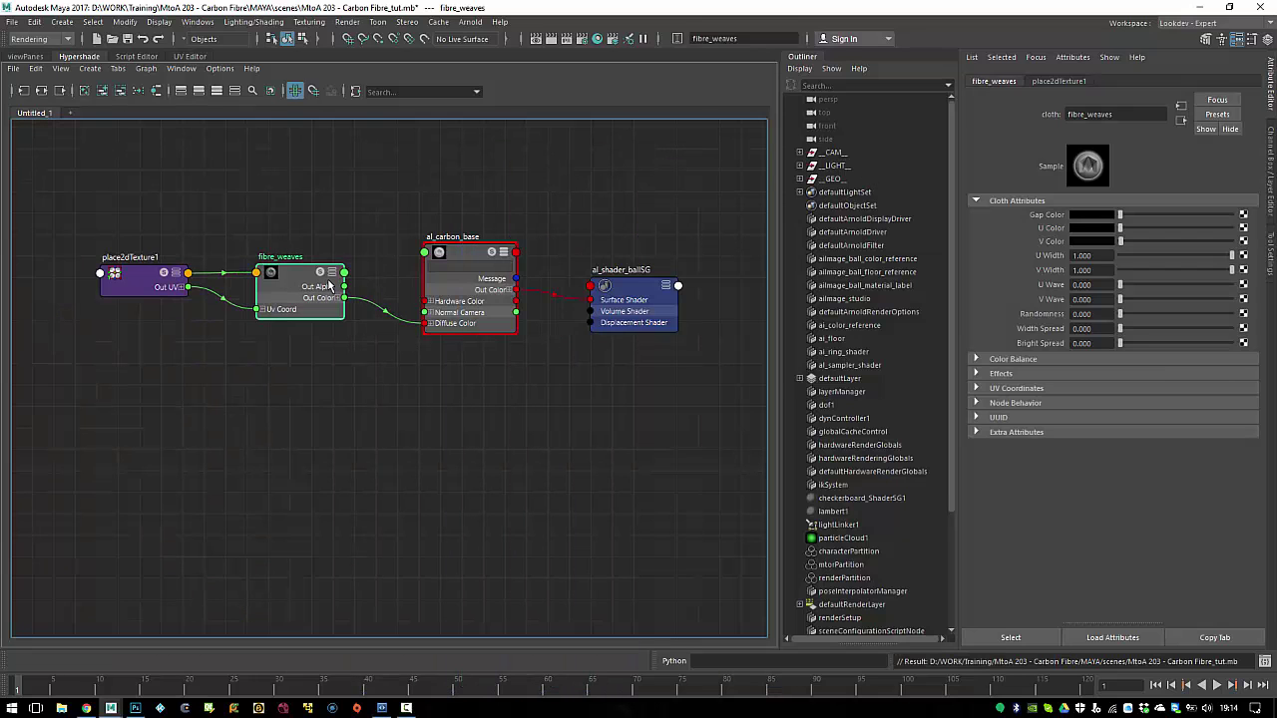
pyautogui.hotkey('ctrl', 'd')
pyautogui.moveTo(380, 472); pyautogui.dragTo(304, 419)
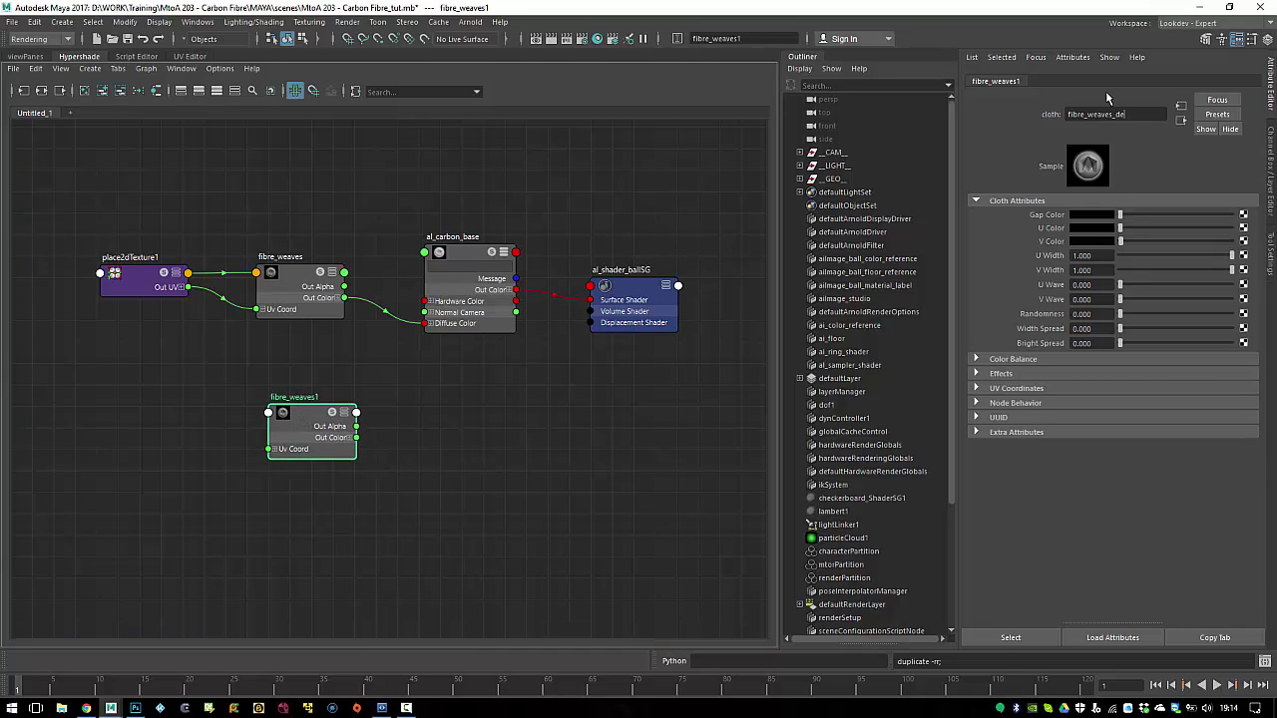
pyautogui.write('tail')
pyautogui.press('Return')
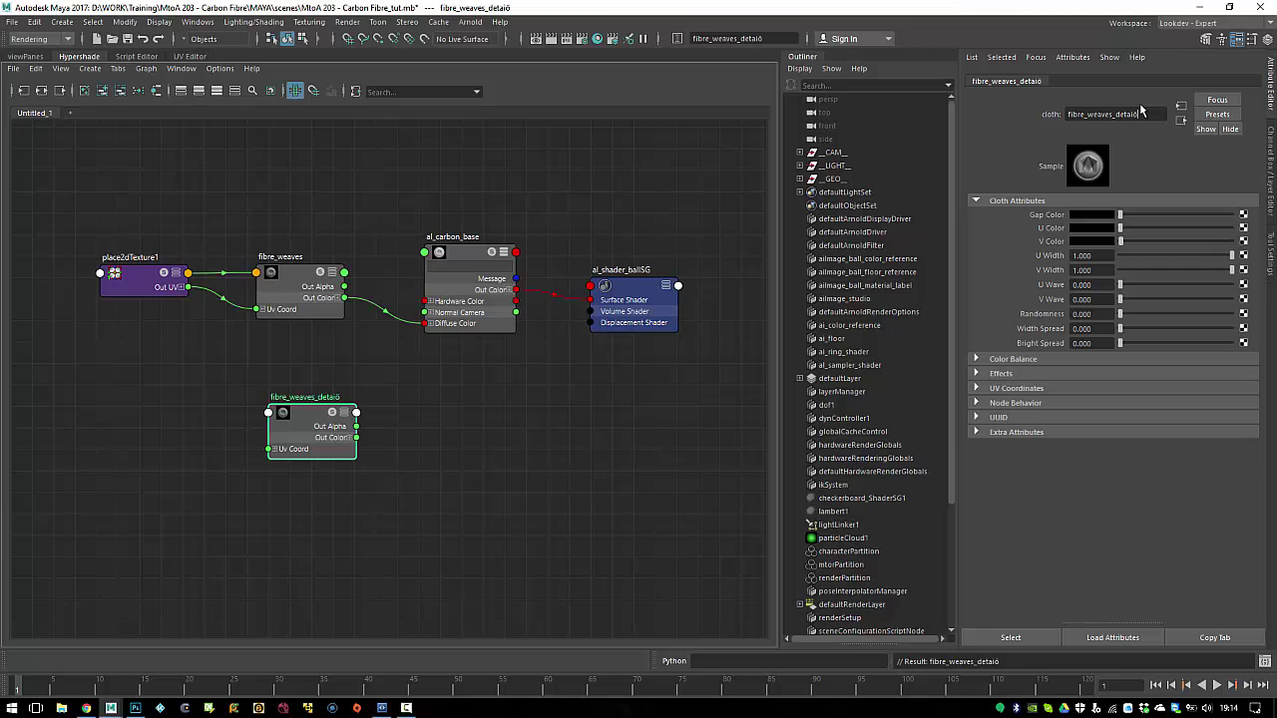
# Step: Connect place2dTexture1 to fibre_weaves_detail so it shares the same UV placement
pyautogui.scroll(3, 336, 309)
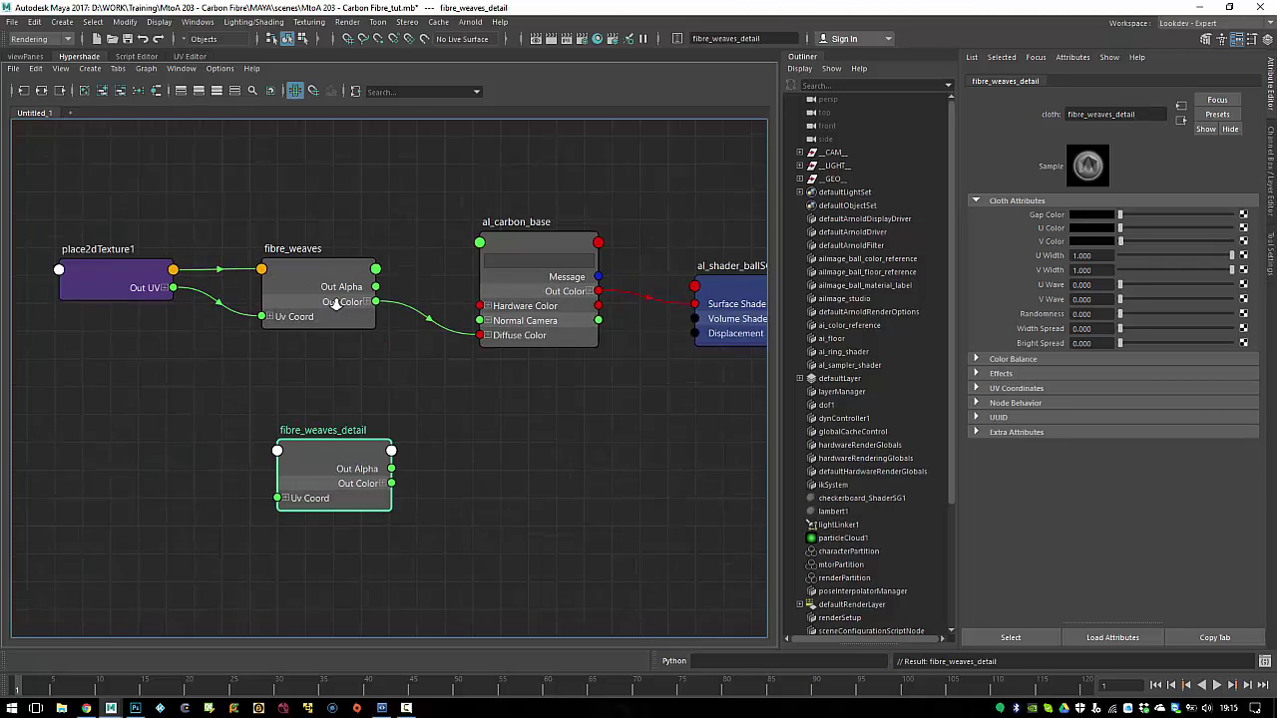
pyautogui.scroll(2, 408, 375)
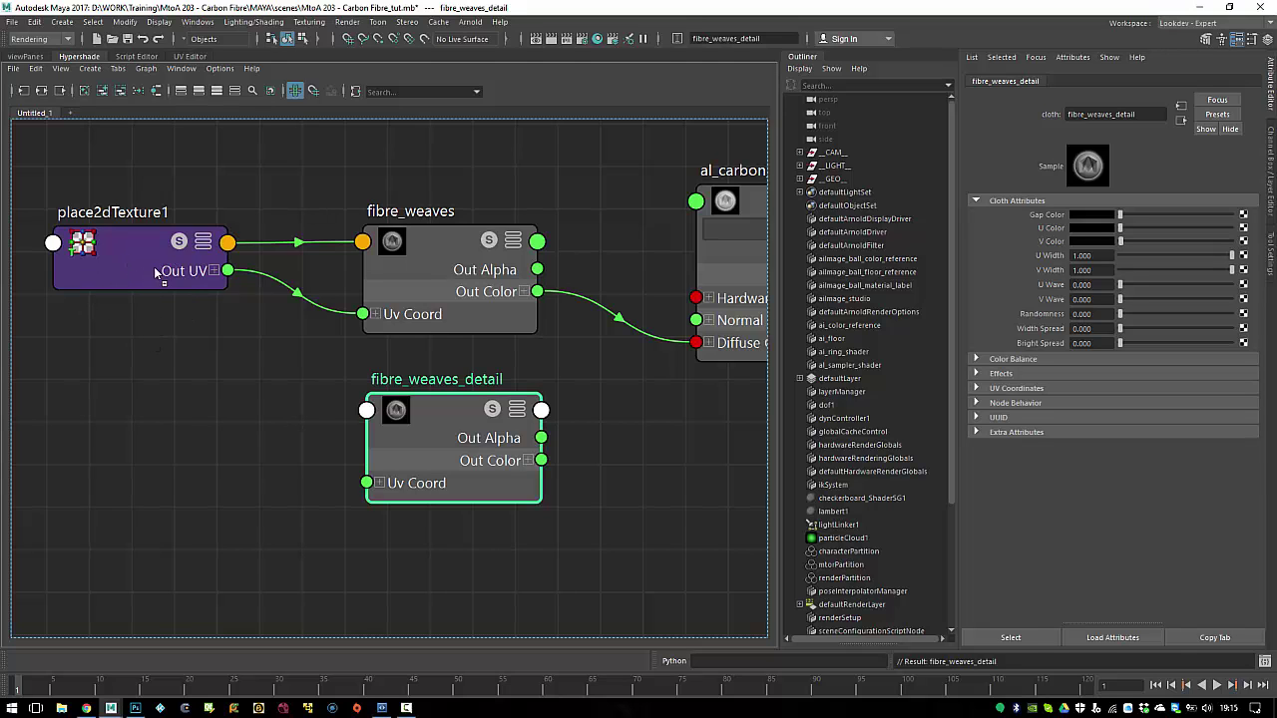
pyautogui.moveTo(361, 412); pyautogui.dragTo(365, 412, button='middle')
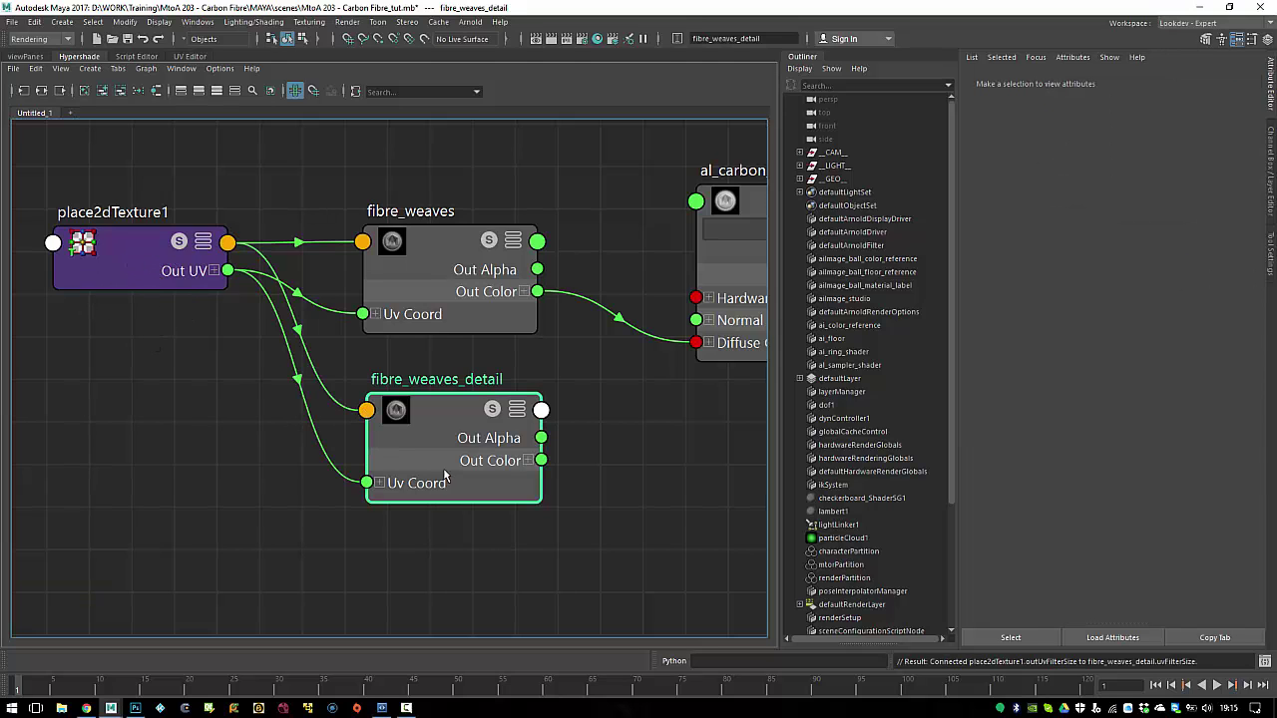
# Step: Space out the network by moving fibre_weaves_detail slightly down and place2dTexture1 farther from the cloth textures
pyautogui.keyDown('alt'); pyautogui.moveTo(581, 402); pyautogui.dragTo(539, 352, button='middle'); pyautogui.keyUp('alt')
pyautogui.scroll(-2, 537, 352)
pyautogui.moveTo(428, 387); pyautogui.dragTo(427, 427)
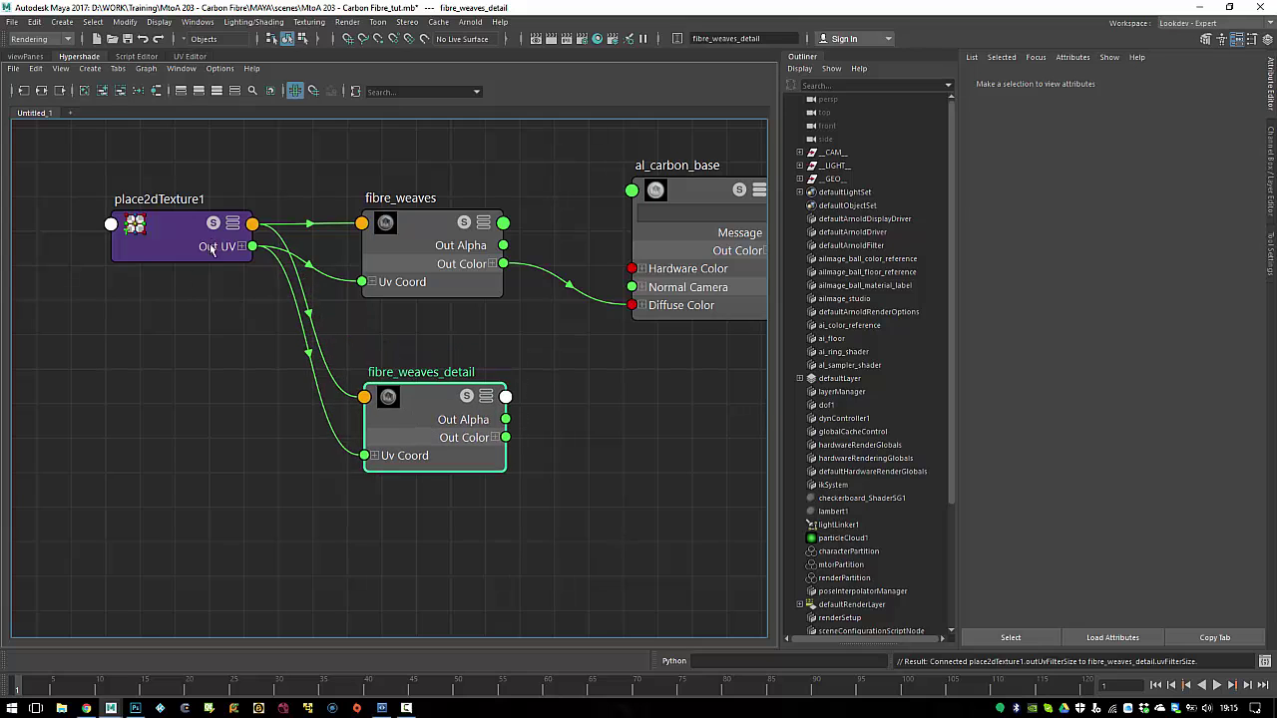
pyautogui.moveTo(211, 246); pyautogui.dragTo(84, 253)
# Step: Move al_carbon_base farther from the cloth textures and connect fibre_weaves_detail's Out Color to its Diffuse Color
pyautogui.keyDown('alt'); pyautogui.moveTo(621, 352); pyautogui.dragTo(516, 337, button='middle'); pyautogui.keyUp('alt')
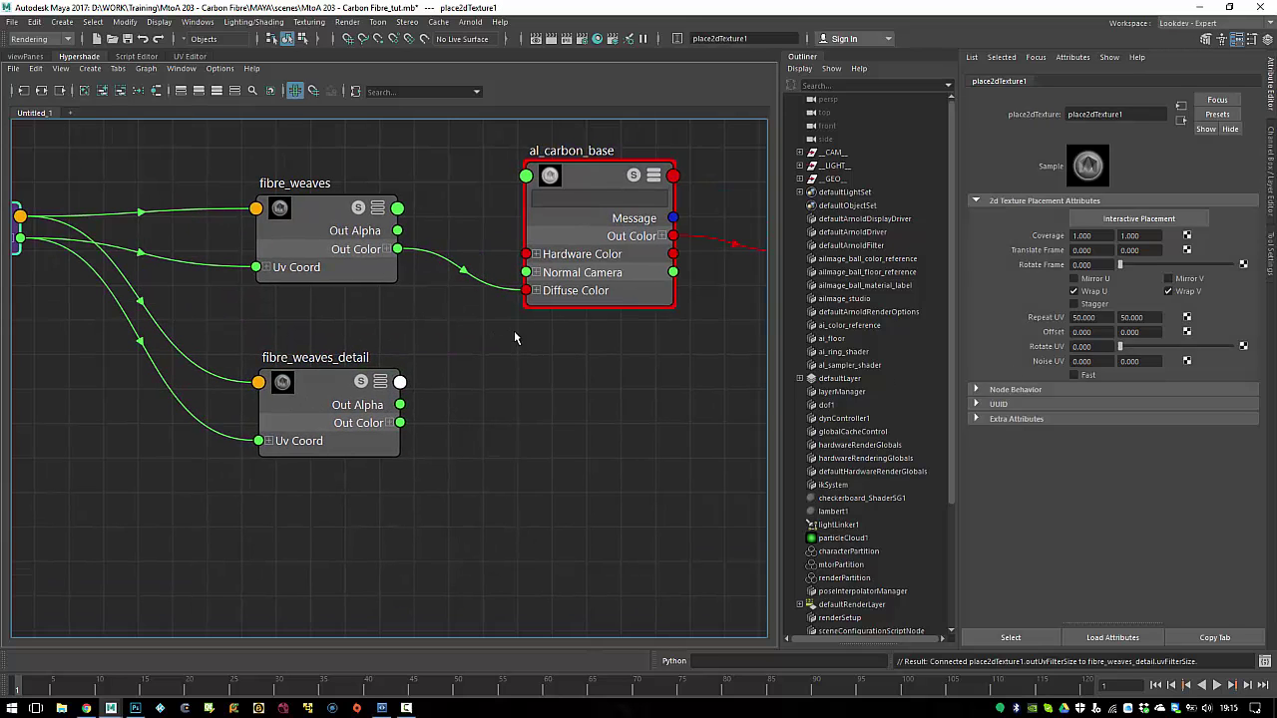
pyautogui.moveTo(597, 198); pyautogui.dragTo(669, 187)
pyautogui.keyDown('alt'); pyautogui.moveTo(669, 190); pyautogui.dragTo(617, 196, button='middle'); pyautogui.keyUp('alt')
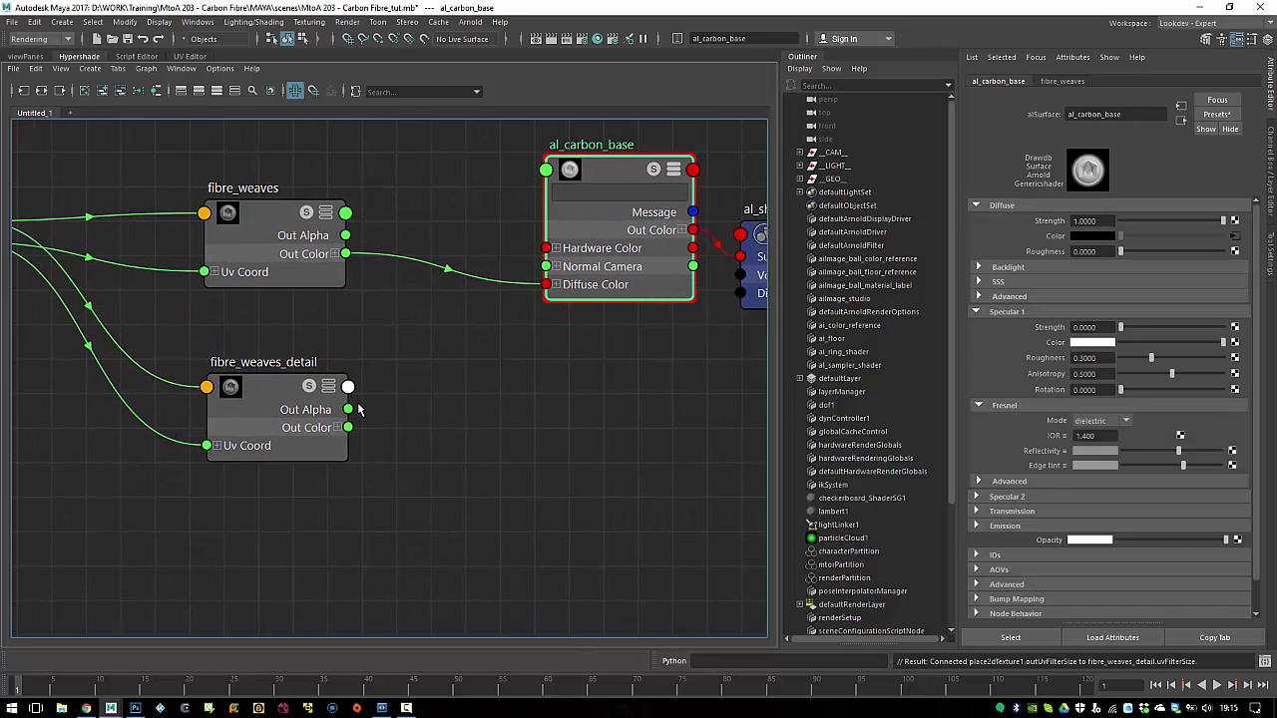
pyautogui.moveTo(323, 349); pyautogui.dragTo(539, 289, button='middle')
pyautogui.moveTo(349, 429); pyautogui.dragTo(539, 290)
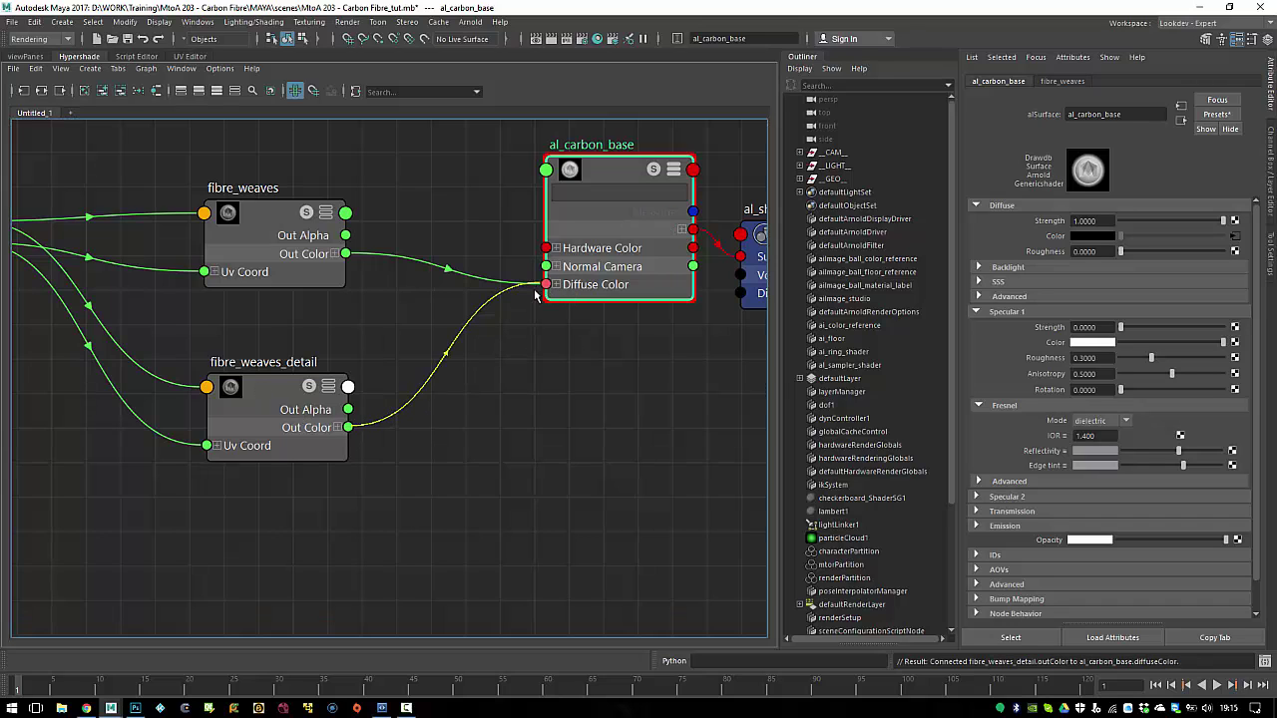
# Step: Create an alFractal node and place it below and to the left of fibre_weaves_detail
pyautogui.keyDown('alt'); pyautogui.moveTo(181, 543); pyautogui.dragTo(350, 496, button='middle'); pyautogui.keyUp('alt')
pyautogui.moveTo(460, 505); pyautogui.dragTo(348, 493)
pyautogui.write('aire')
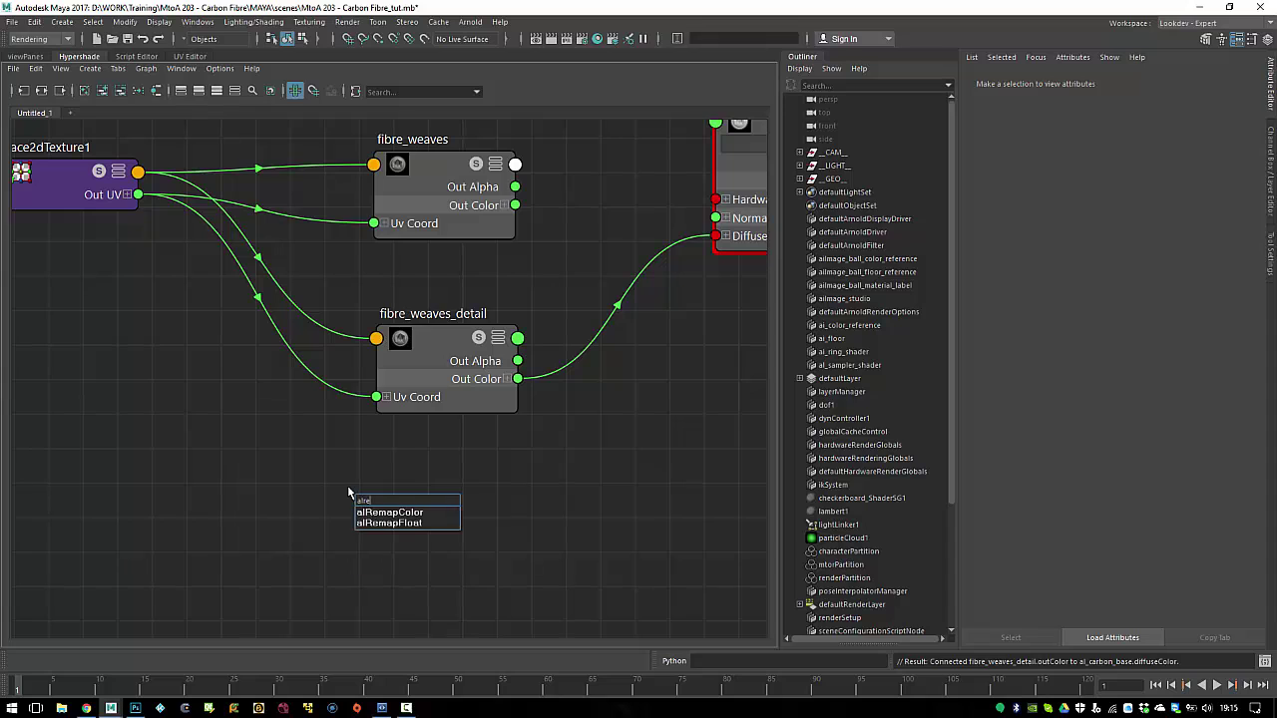
pyautogui.press('BackSpace')
pyautogui.press('BackSpace')
pyautogui.write('f')
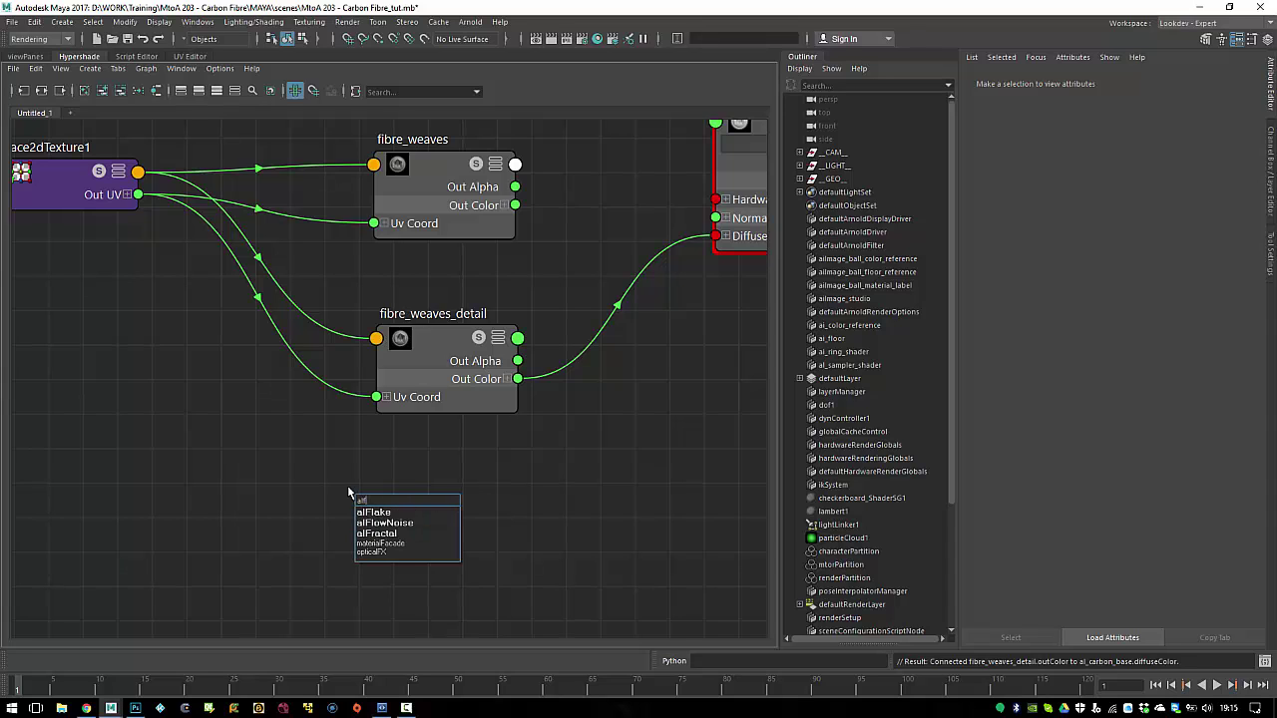
pyautogui.press('Down')
pyautogui.press('Down')
pyautogui.press('Down')
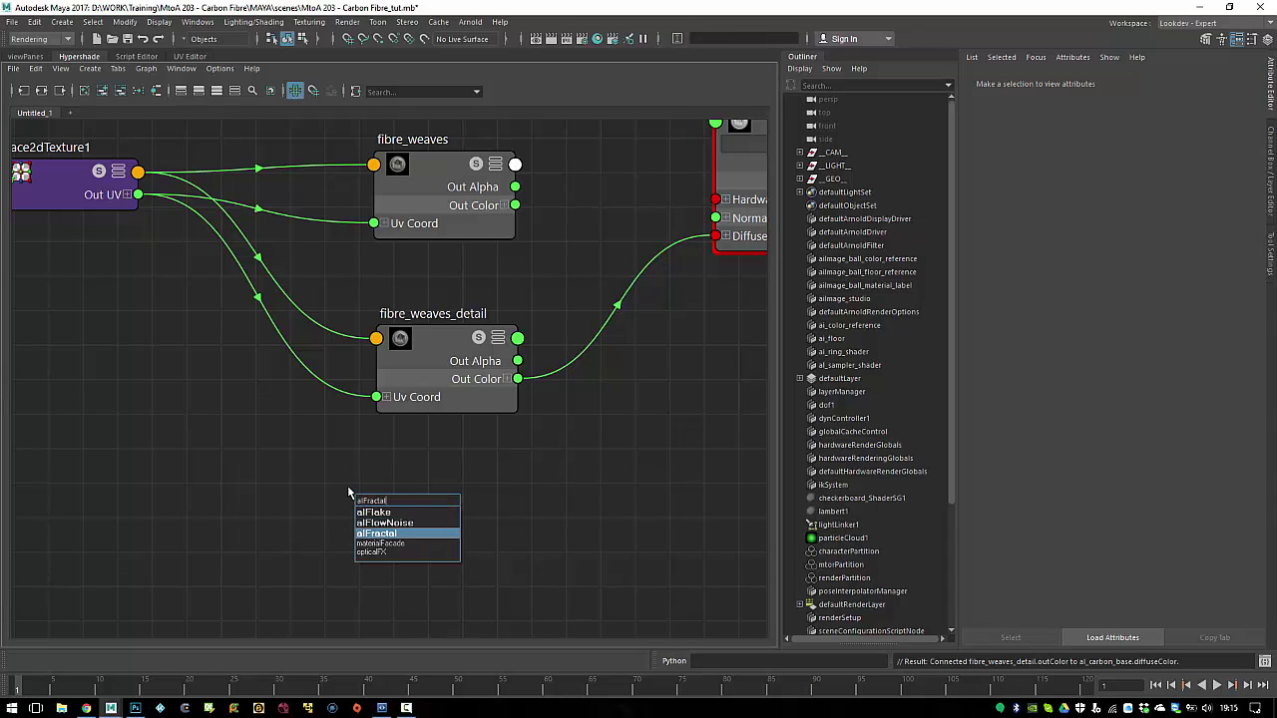
pyautogui.press('Return')
pyautogui.moveTo(414, 515); pyautogui.dragTo(294, 455)
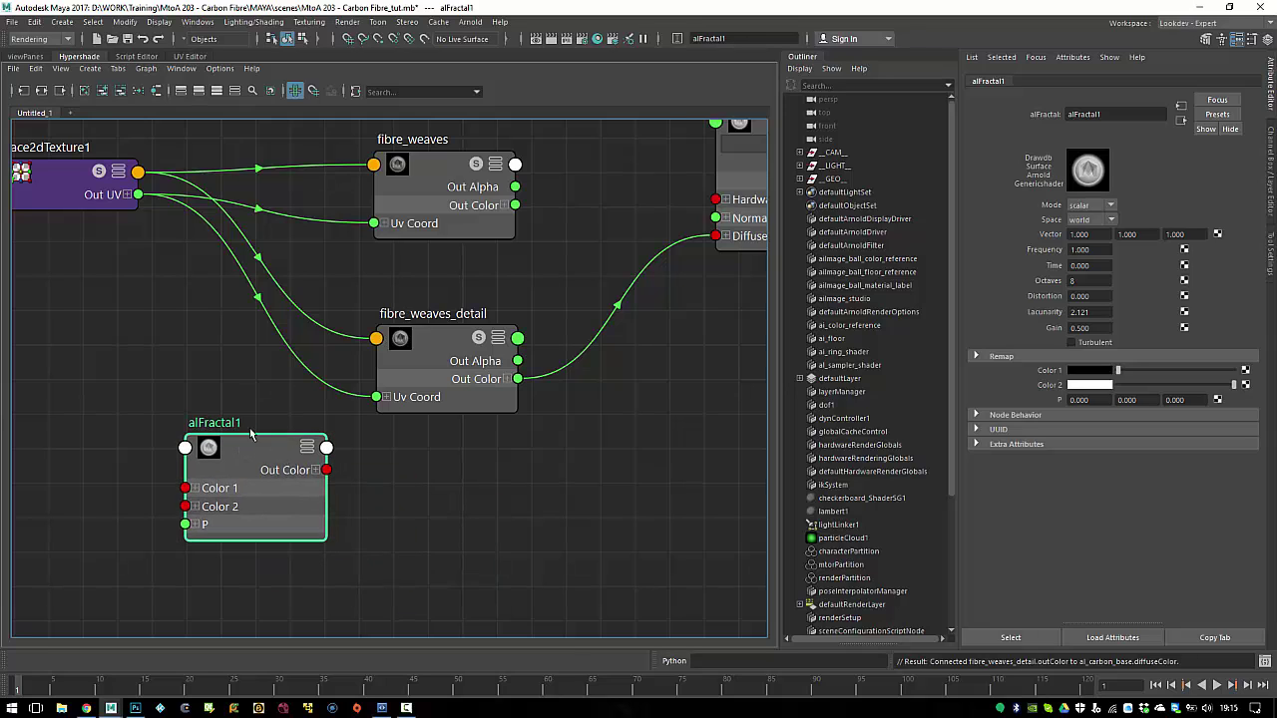
# Step: Rename the alFractal1 node to alFractal_u and move it up, farther from fibre_weaves_detail
pyautogui.doubleClick(219, 420)
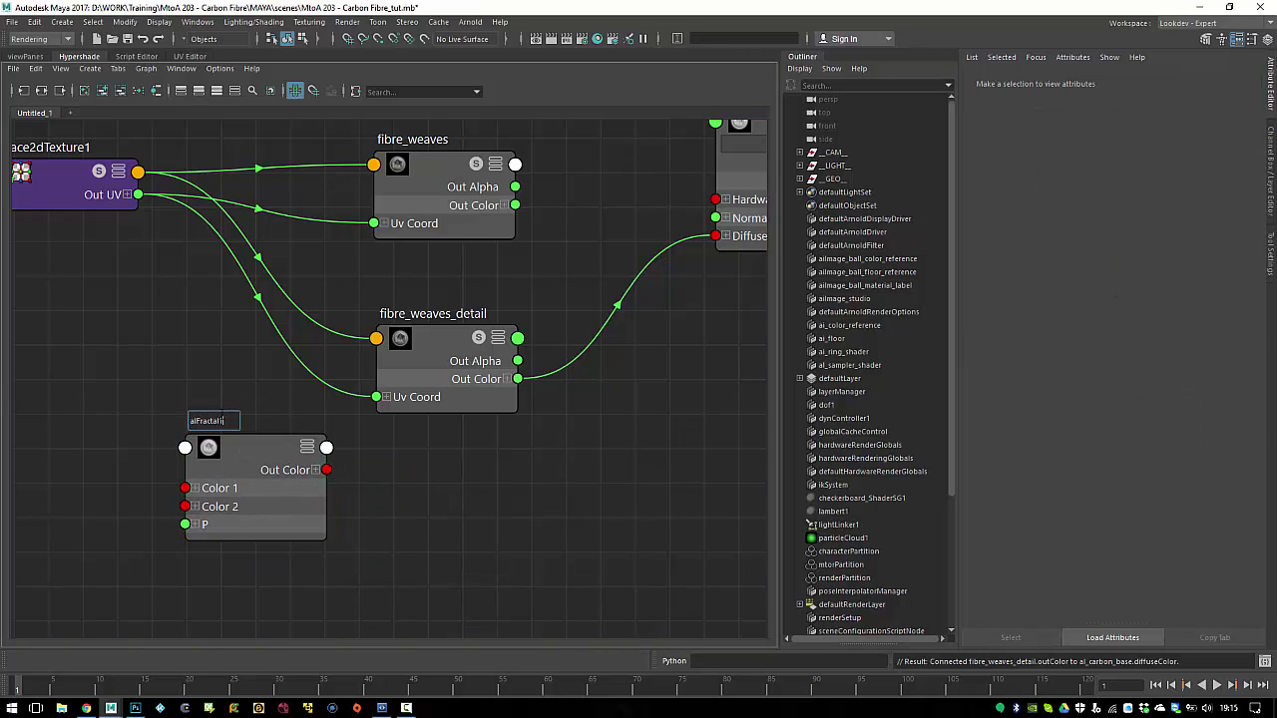
pyautogui.press('Return')
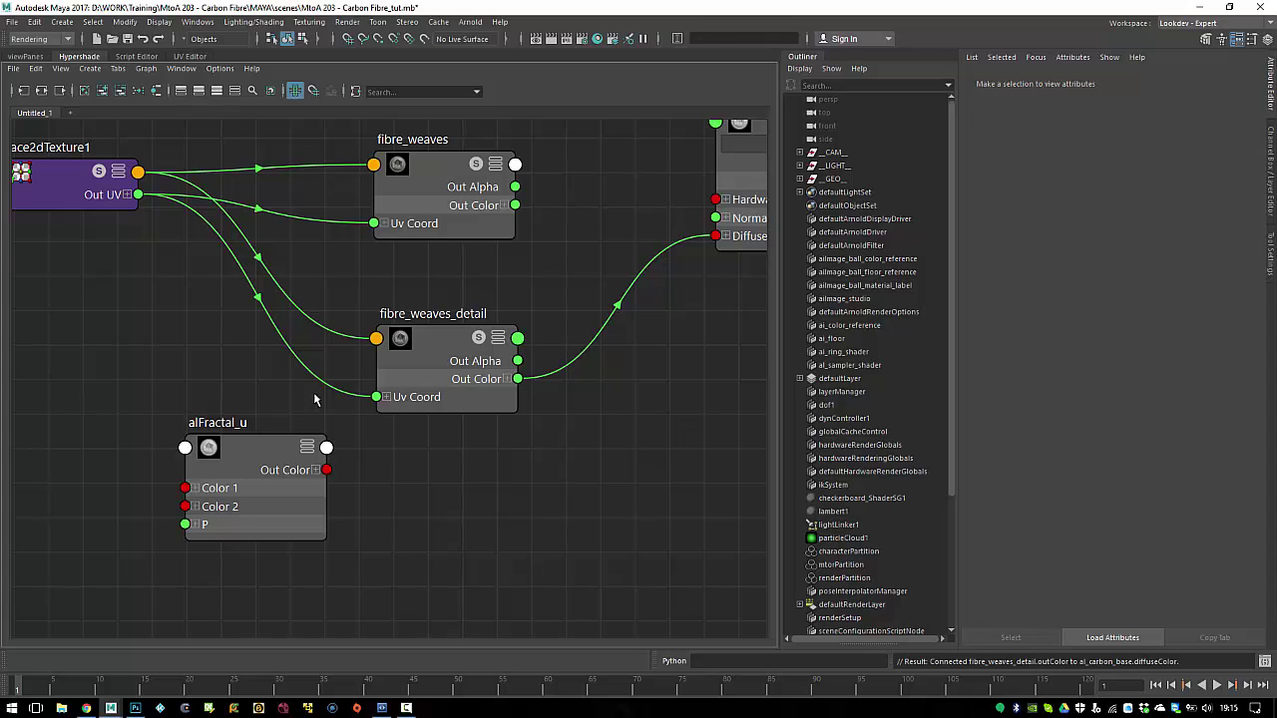
pyautogui.moveTo(249, 459); pyautogui.dragTo(205, 391)
# Step: Duplicate alFractal_u, place the copy directly below the original and rename it alFractal_v
pyautogui.hotkey('ctrl', 'd')
pyautogui.moveTo(419, 534); pyautogui.dragTo(197, 513)
pyautogui.click(212, 473)
pyautogui.click(211, 493)
pyautogui.doubleClick(180, 498)
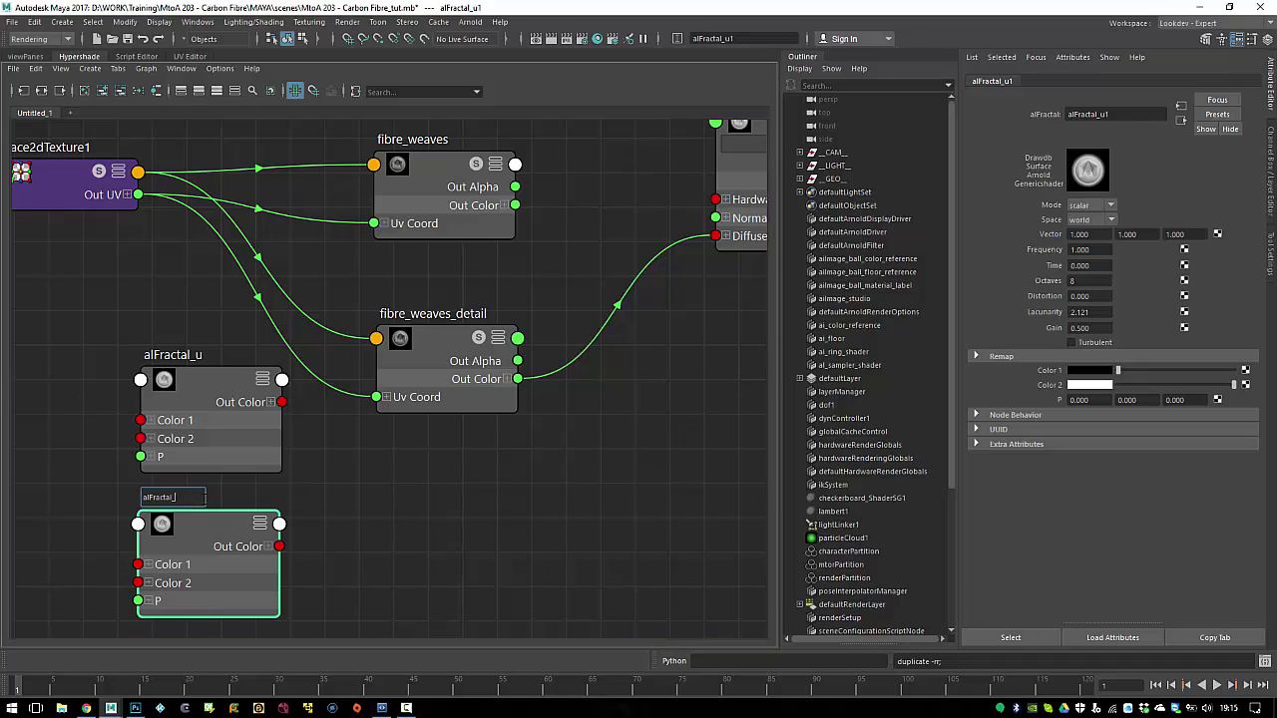
pyautogui.write('v')
pyautogui.press('Return')
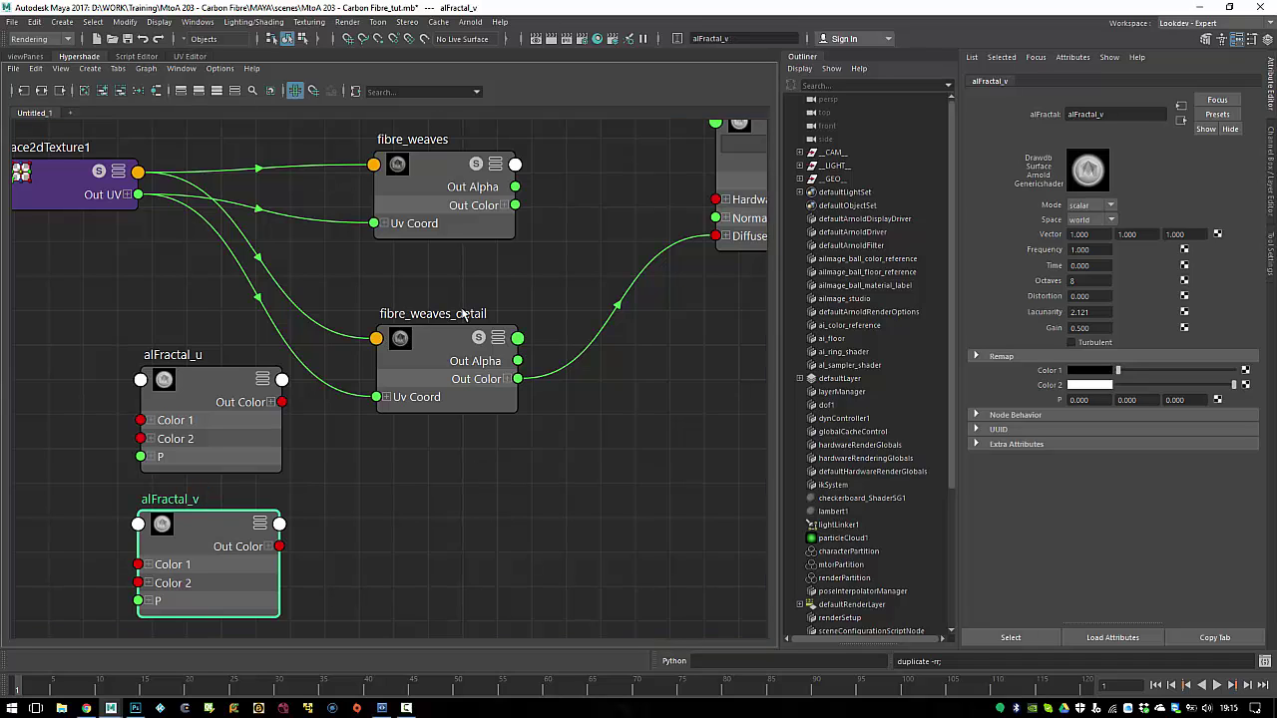
# Step: Connect alFractal_u to the U Color and alFractal_v to the V Color of fibre_weaves_detail, and save the scene
pyautogui.click(427, 356)
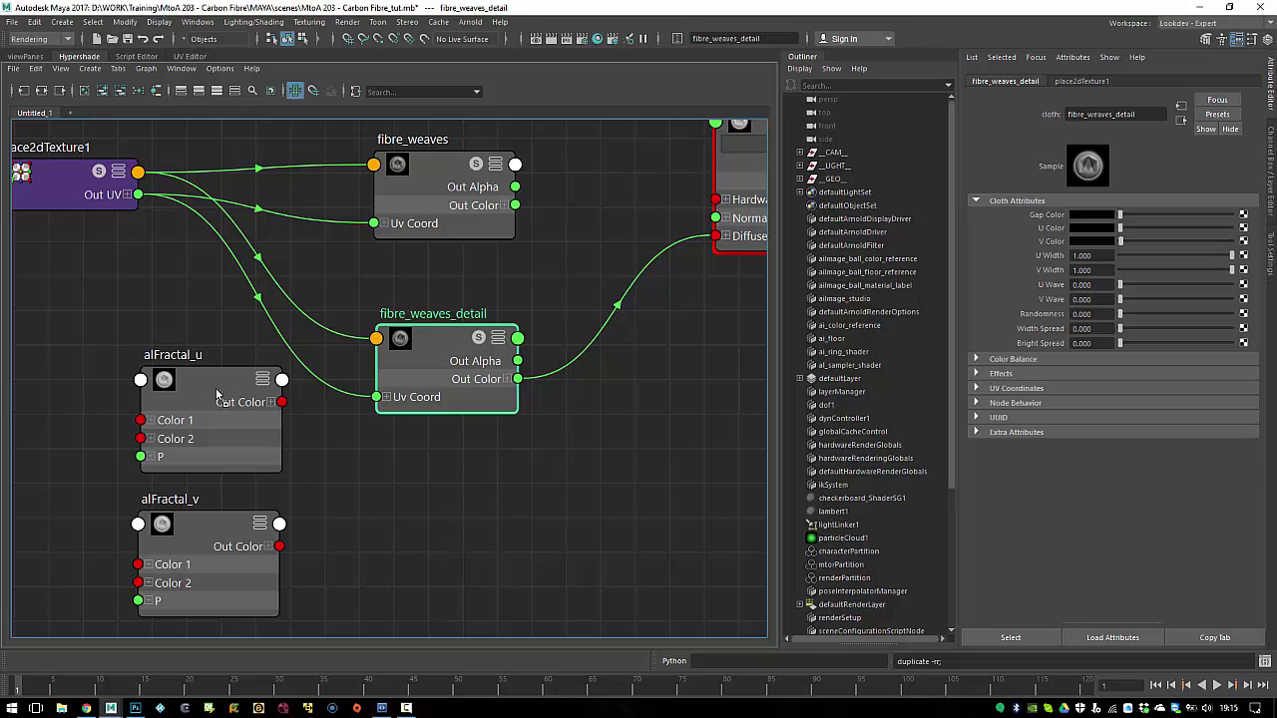
pyautogui.moveTo(217, 395); pyautogui.dragTo(1010, 228, button='middle')
pyautogui.click(227, 526)
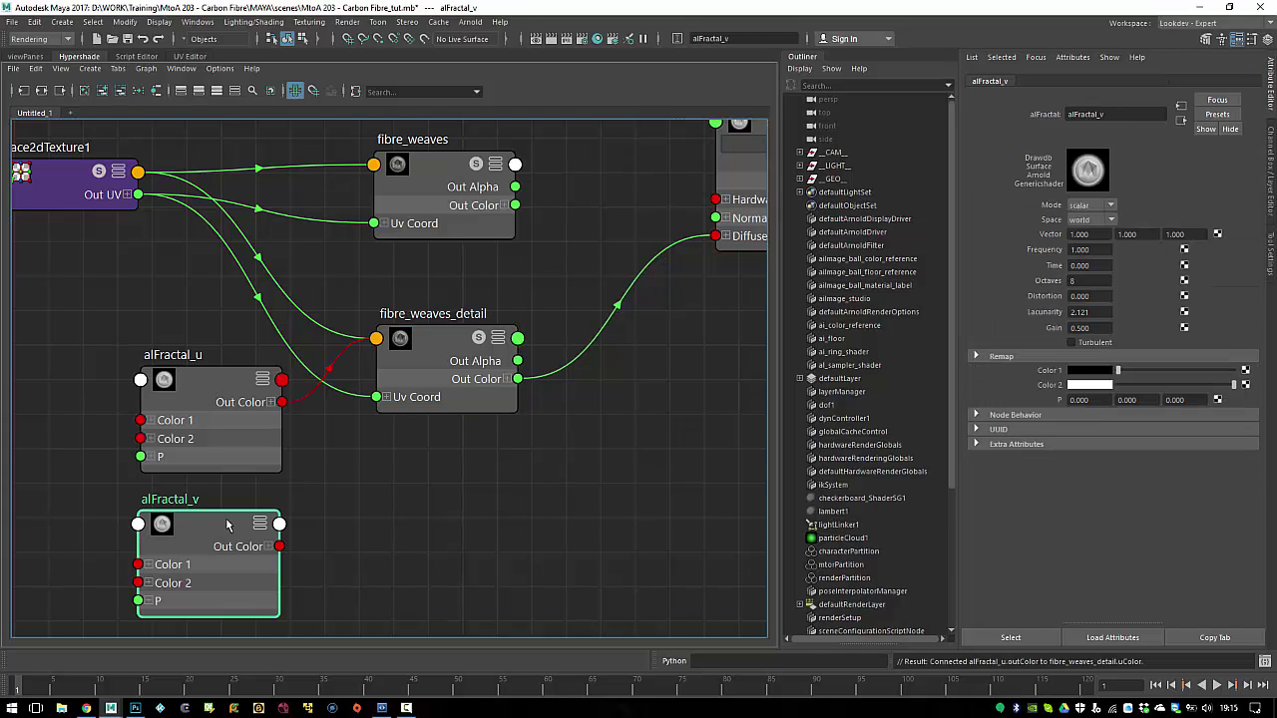
pyautogui.click(420, 407)
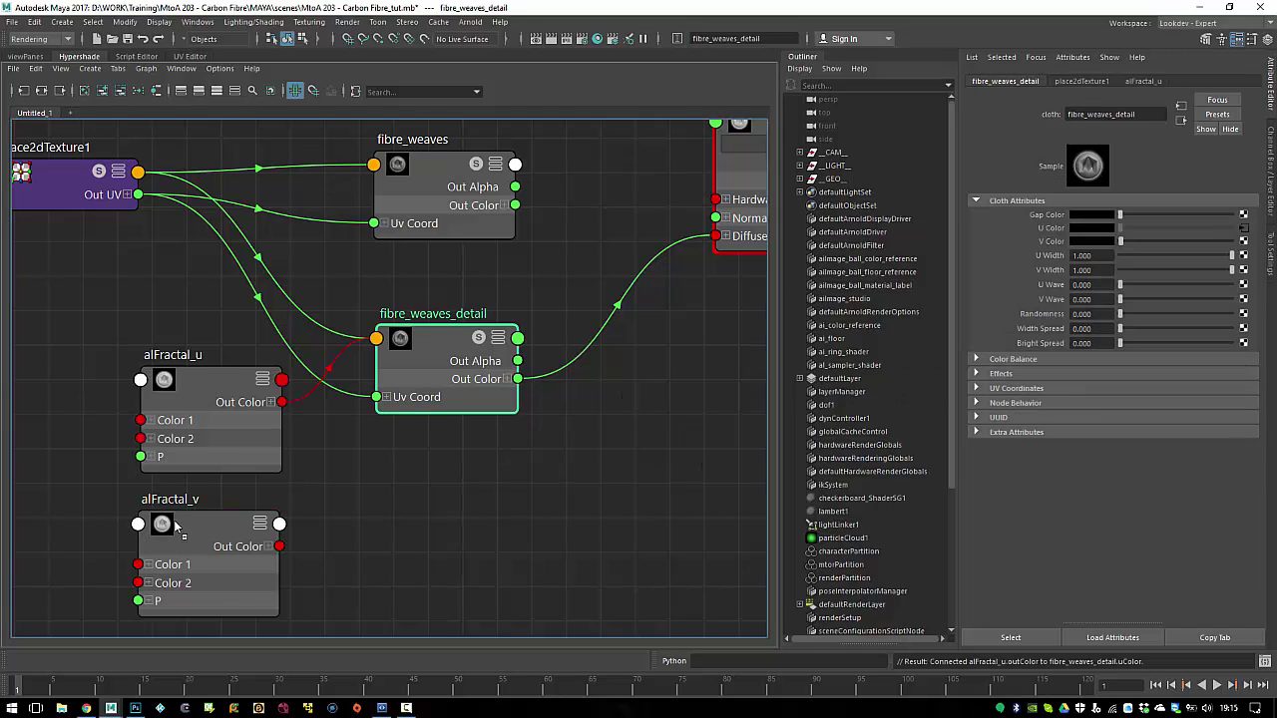
pyautogui.scroll(-1, 399, 466)
pyautogui.moveTo(175, 525); pyautogui.dragTo(1033, 241, button='middle')
pyautogui.click(583, 469)
pyautogui.hotkey('ctrl', 's')
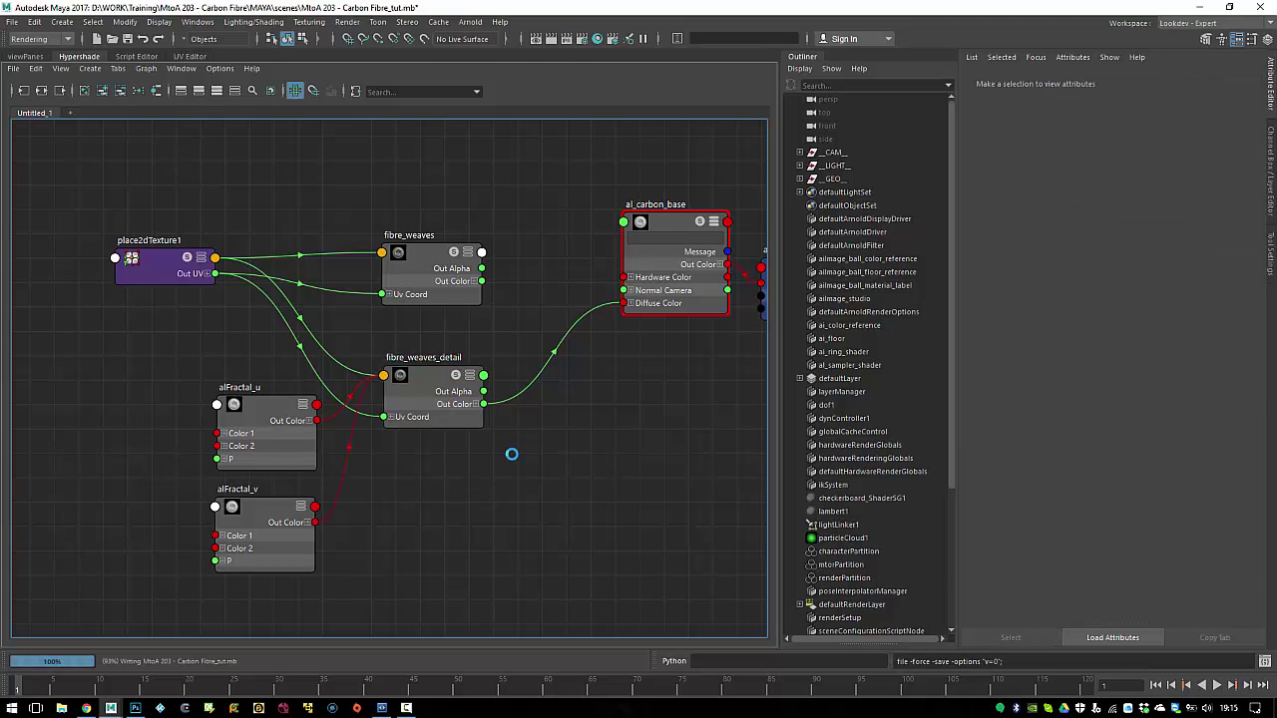
# Step: Open the Arnold RenderView beside the fractal nodes with a render region over the upper-left part of the shader ball
pyautogui.keyDown('alt'); pyautogui.moveTo(583, 215); pyautogui.dragTo(538, 197, button='middle'); pyautogui.keyUp('alt')
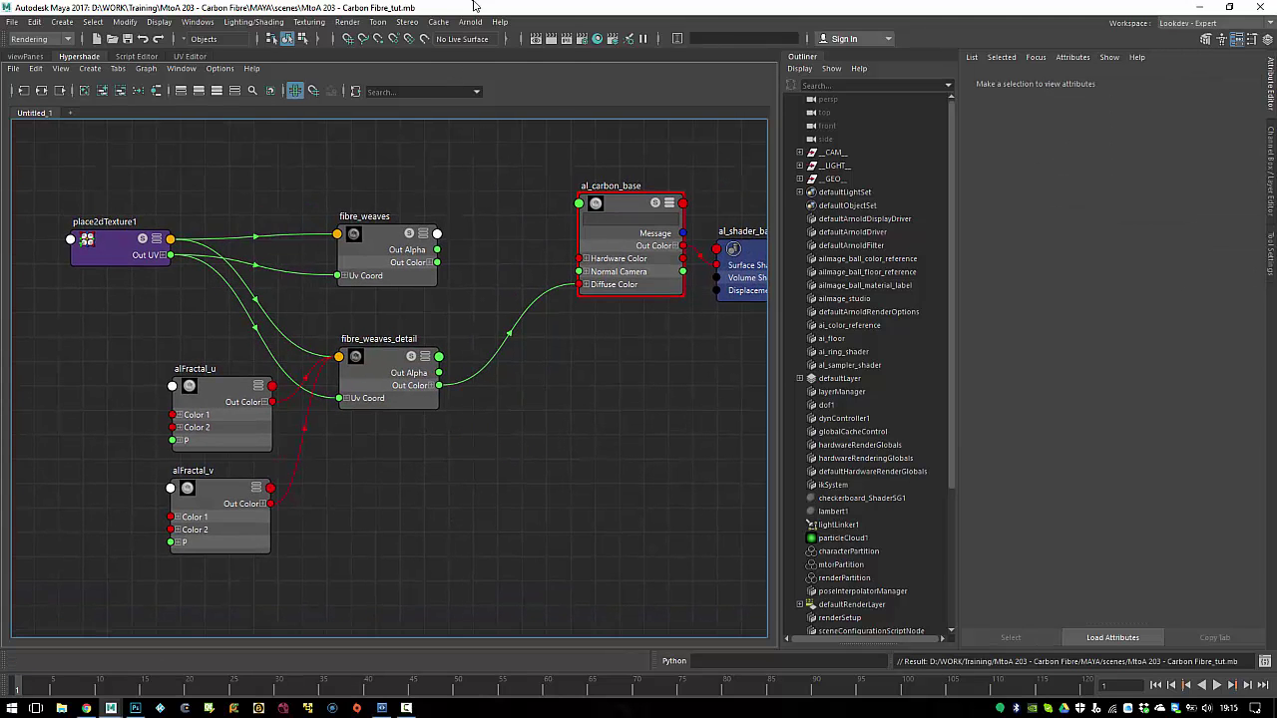
pyautogui.click(475, 23)
pyautogui.click(484, 46)
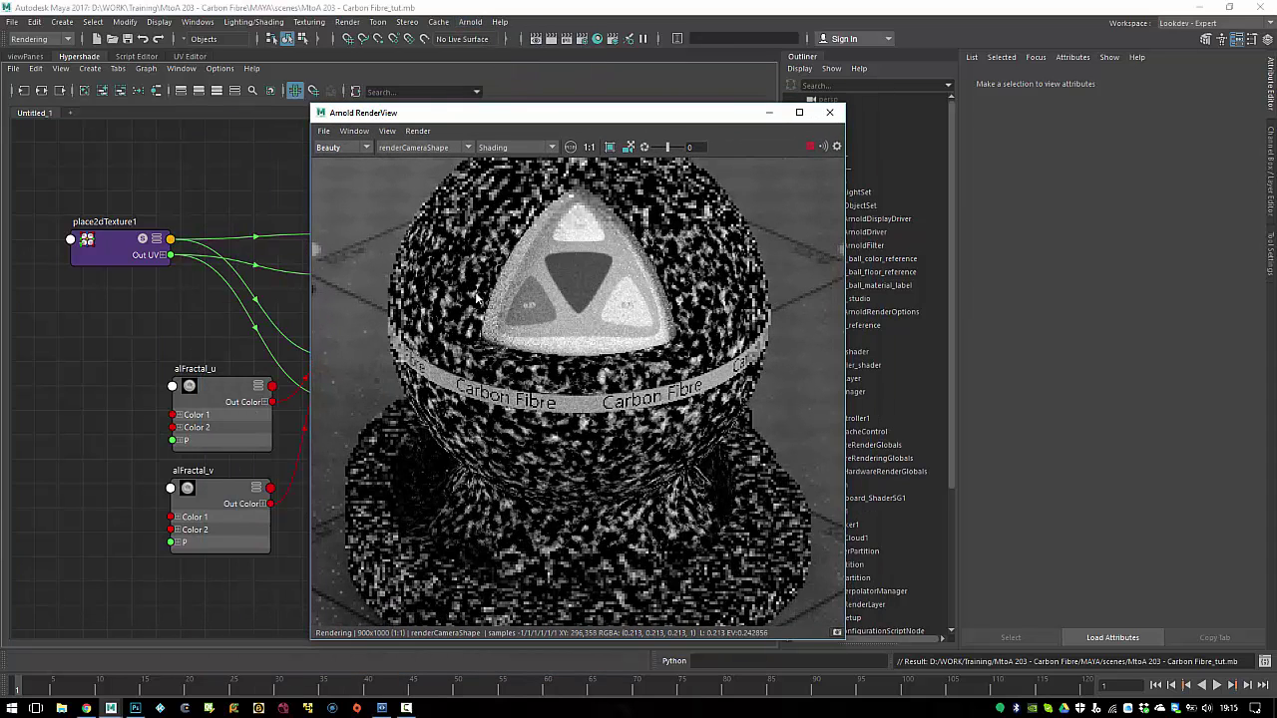
pyautogui.click(611, 147)
pyautogui.moveTo(402, 182); pyautogui.dragTo(536, 317)
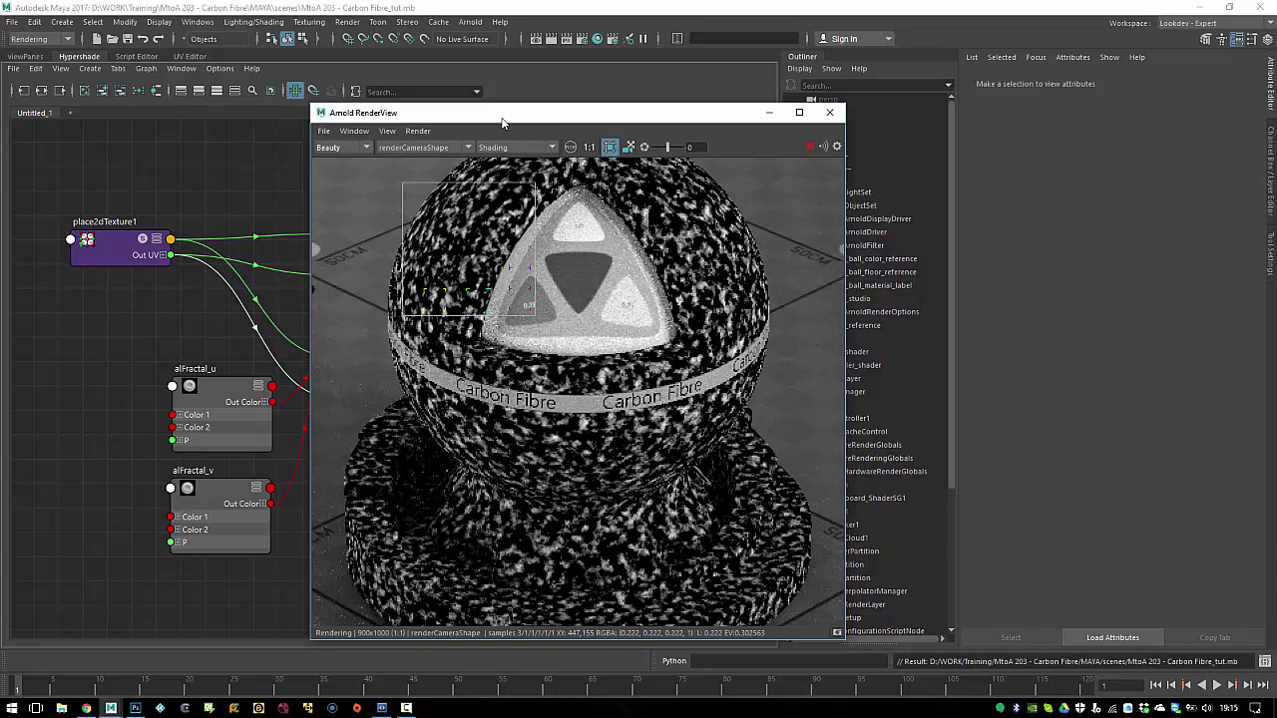
pyautogui.moveTo(503, 119); pyautogui.dragTo(601, 138)
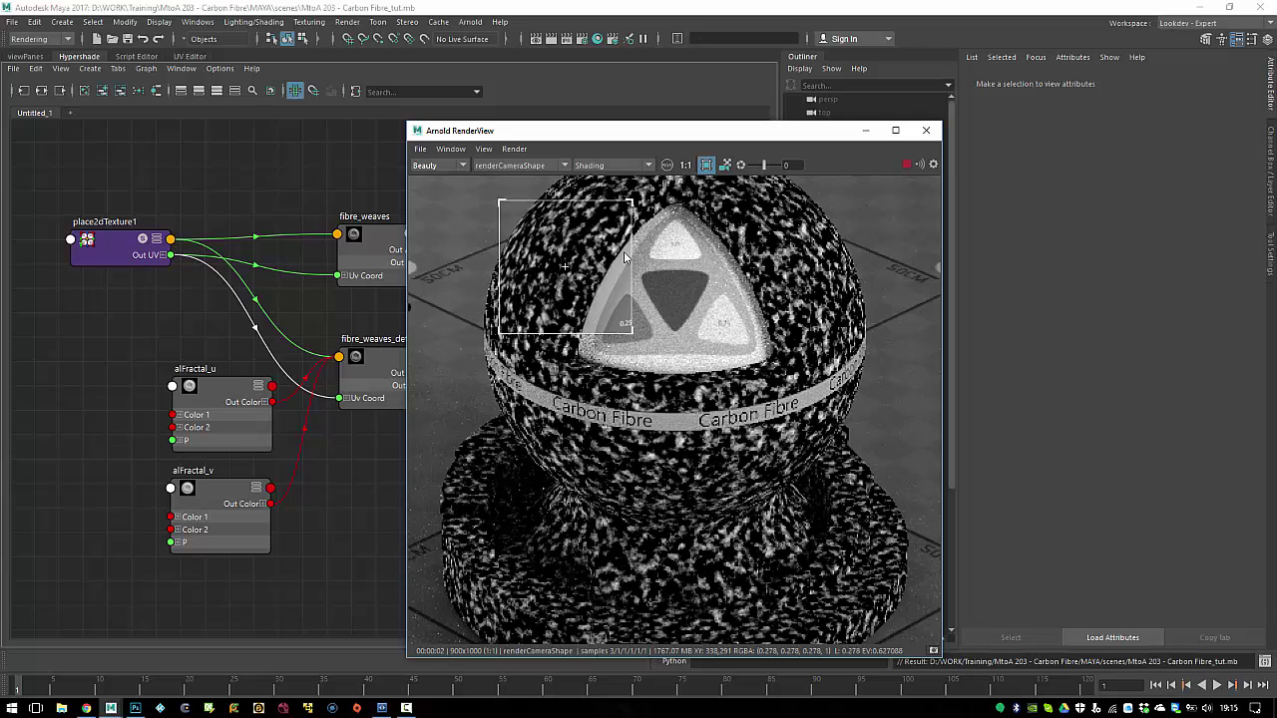
# Step: Try Frequency values of 1.73 and 10 on alFractal_u
pyautogui.click(226, 397)
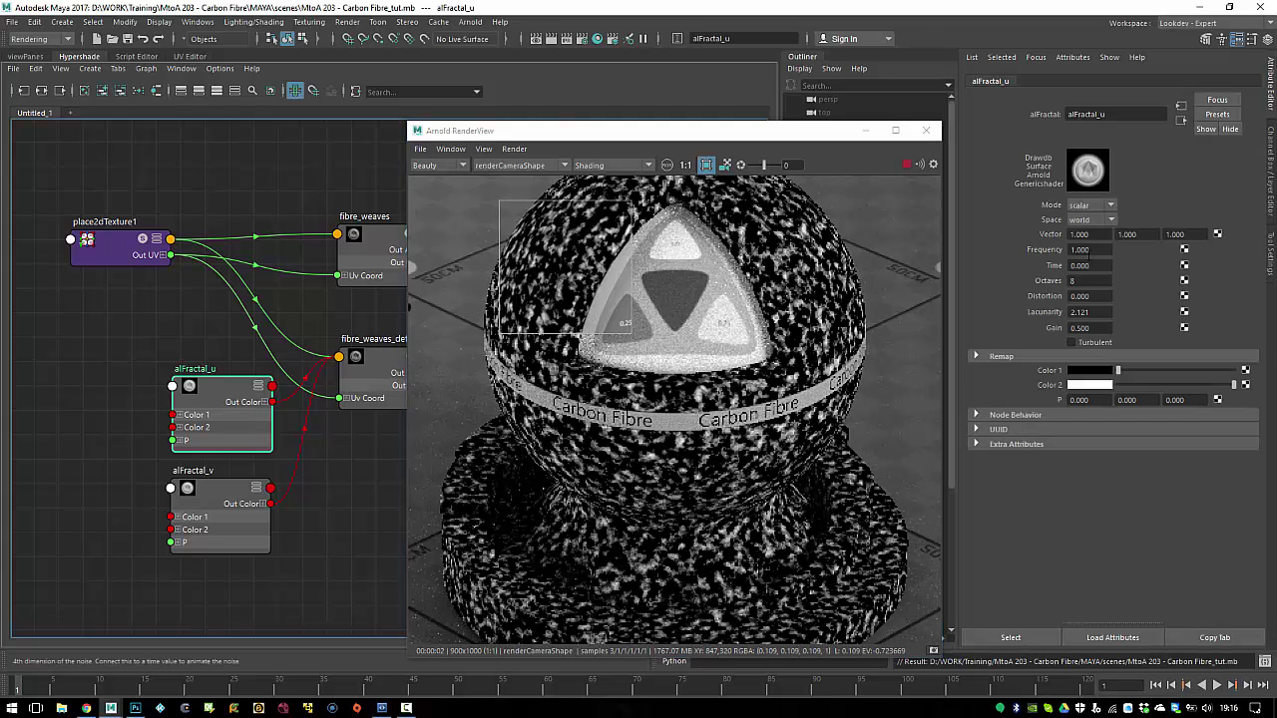
pyautogui.moveTo(1094, 249); pyautogui.dragTo(1018, 248)
pyautogui.write('1.73')
pyautogui.press('Return')
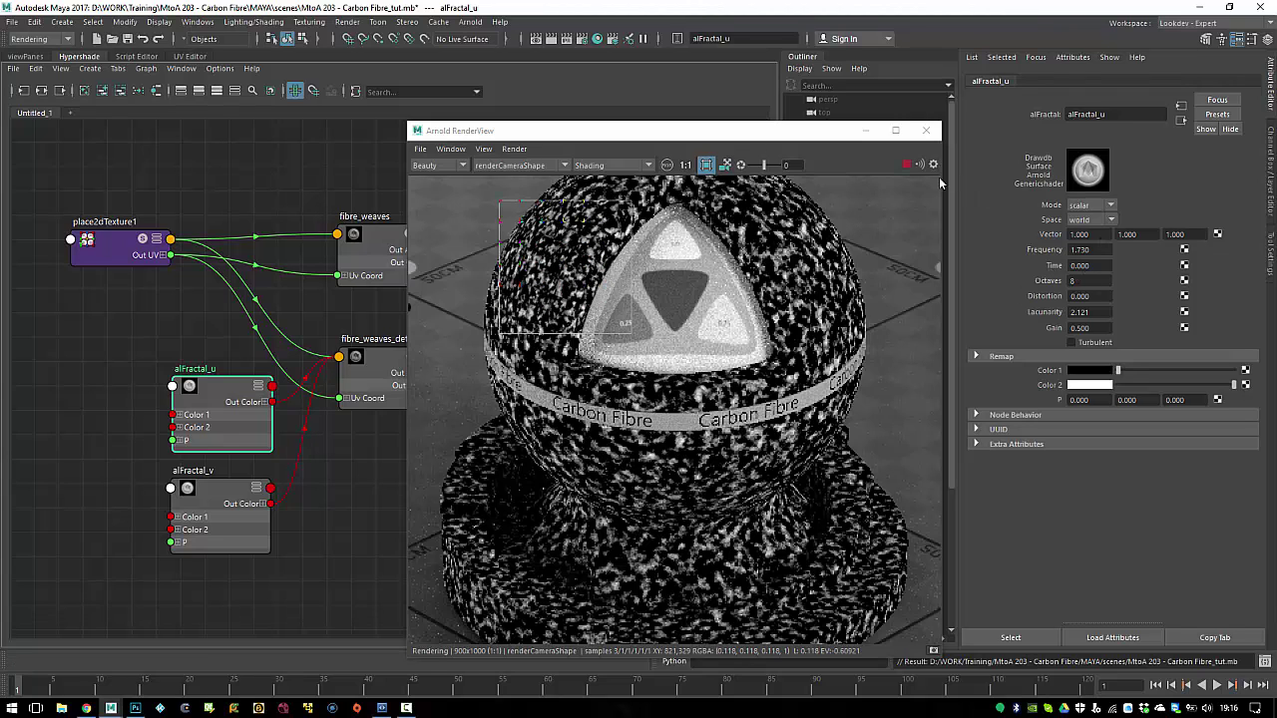
pyautogui.moveTo(1095, 249); pyautogui.dragTo(1011, 245)
pyautogui.write('10')
pyautogui.press('Return')
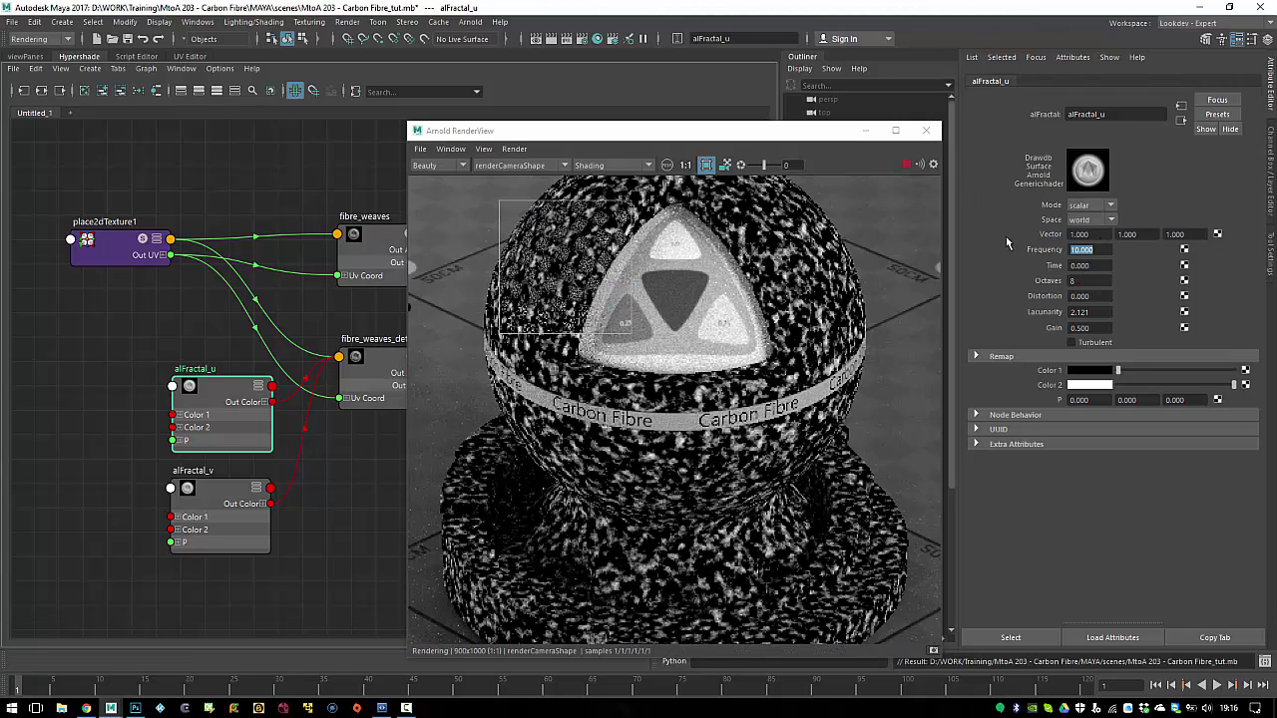
# Step: Set the render's test resolution to 200% and show the render region at actual 1:1 size
pyautogui.click(483, 149)
pyautogui.moveTo(515, 275)
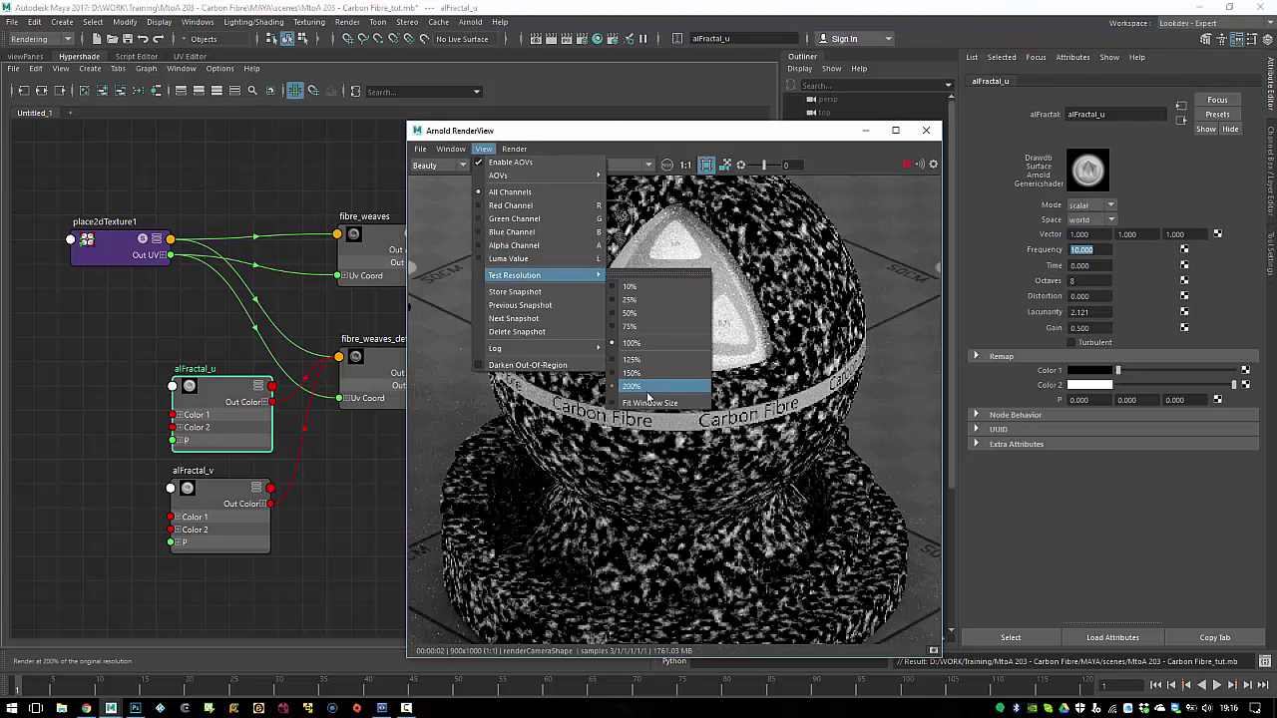
pyautogui.click(646, 391)
pyautogui.click(683, 166)
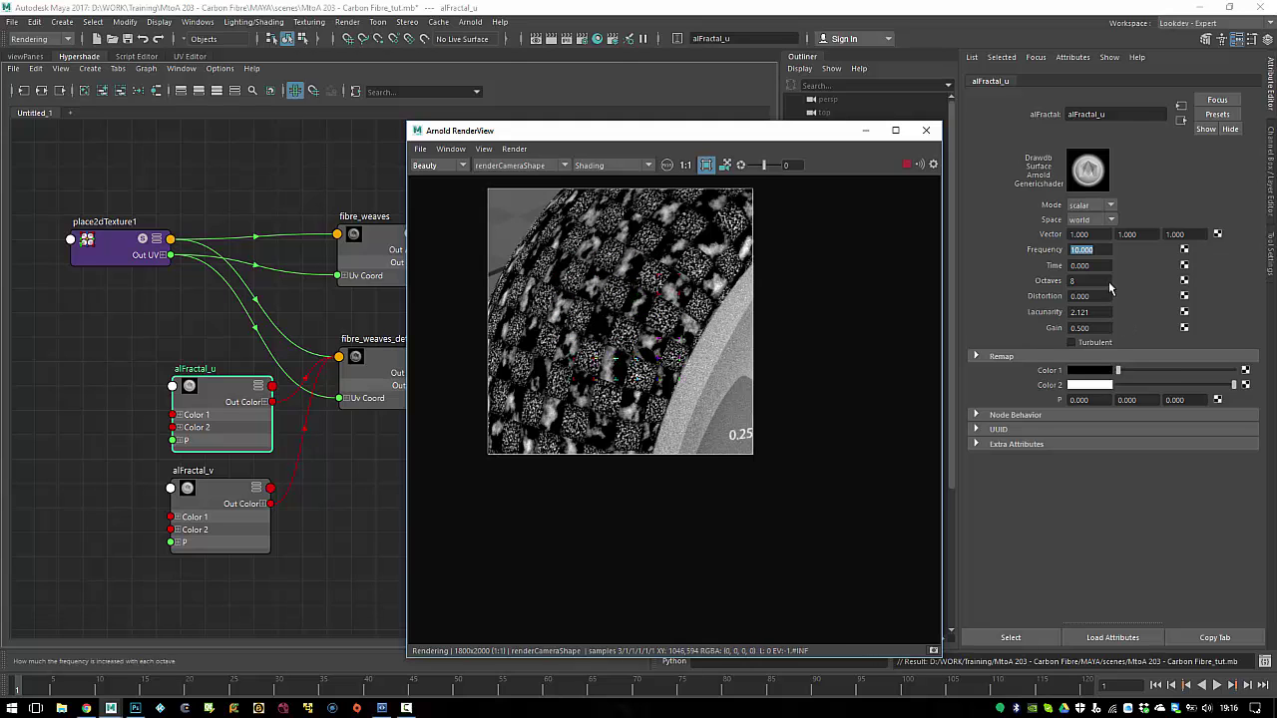
# Step: Set alFractal_u's Frequency to 2 and its second Vector value to 10 to stretch the noise
pyautogui.write('2')
pyautogui.press('Return')
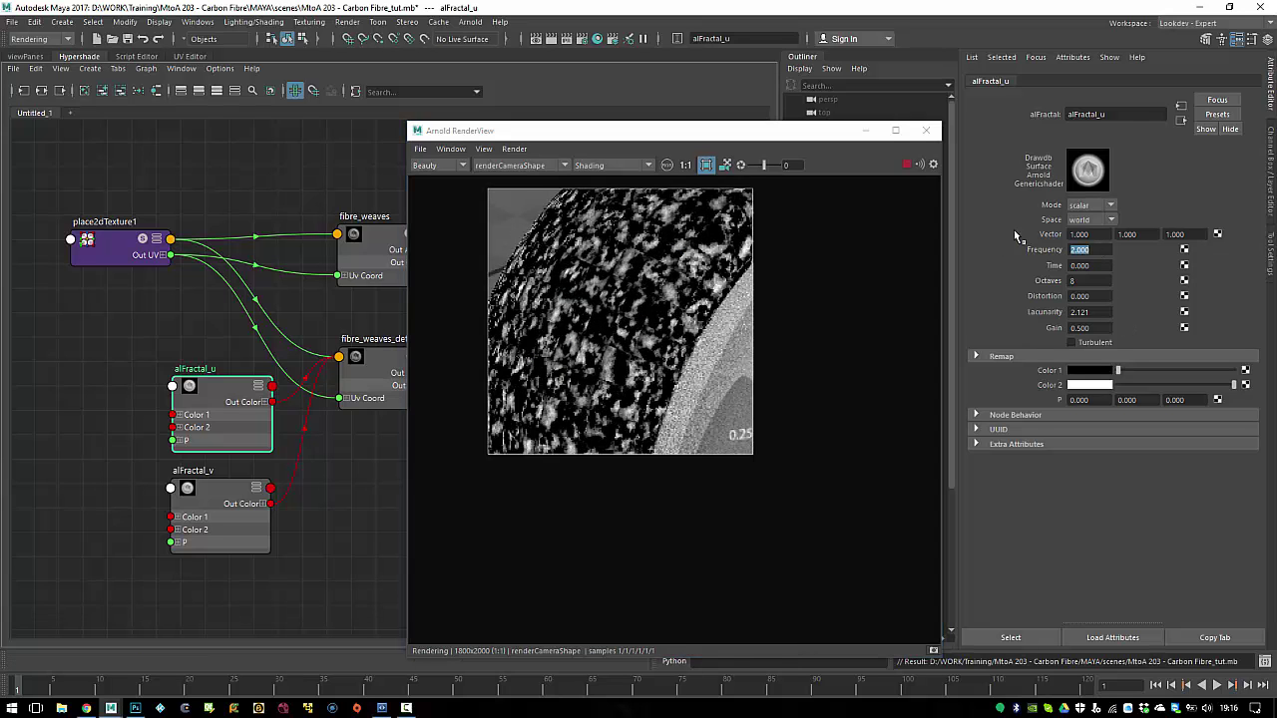
pyautogui.click(1137, 236)
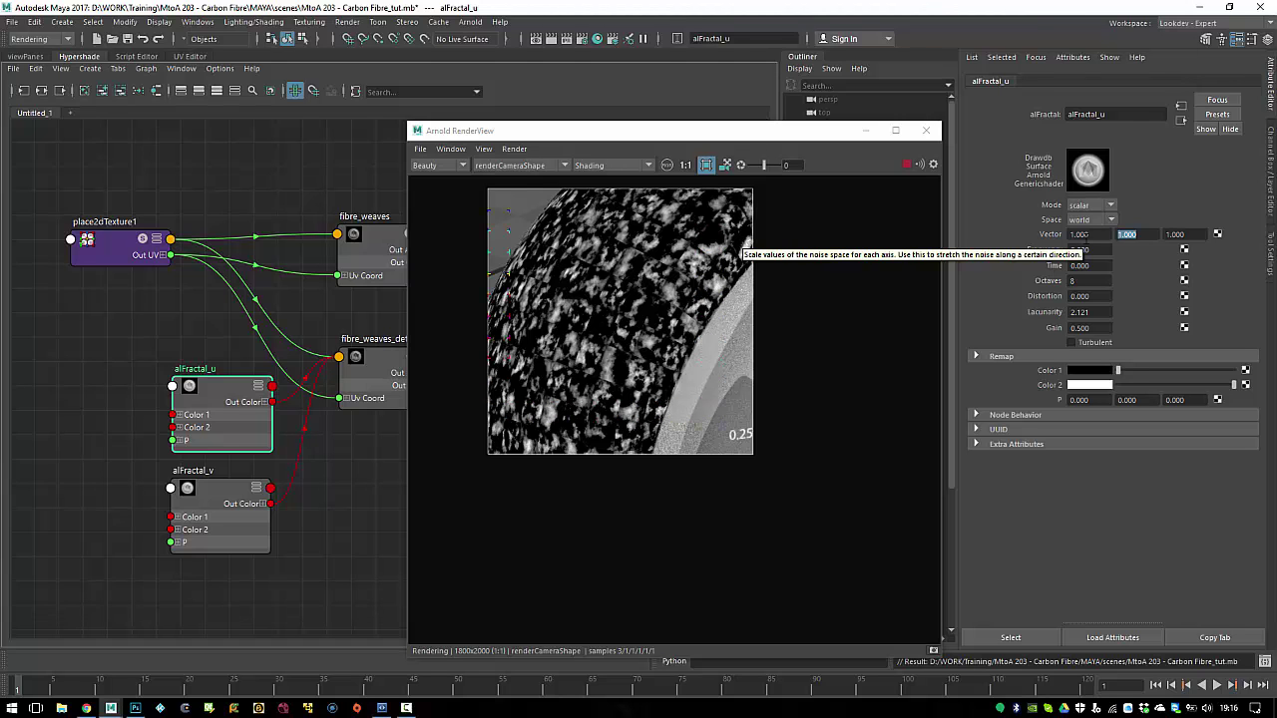
pyautogui.write('10')
pyautogui.press('Return')
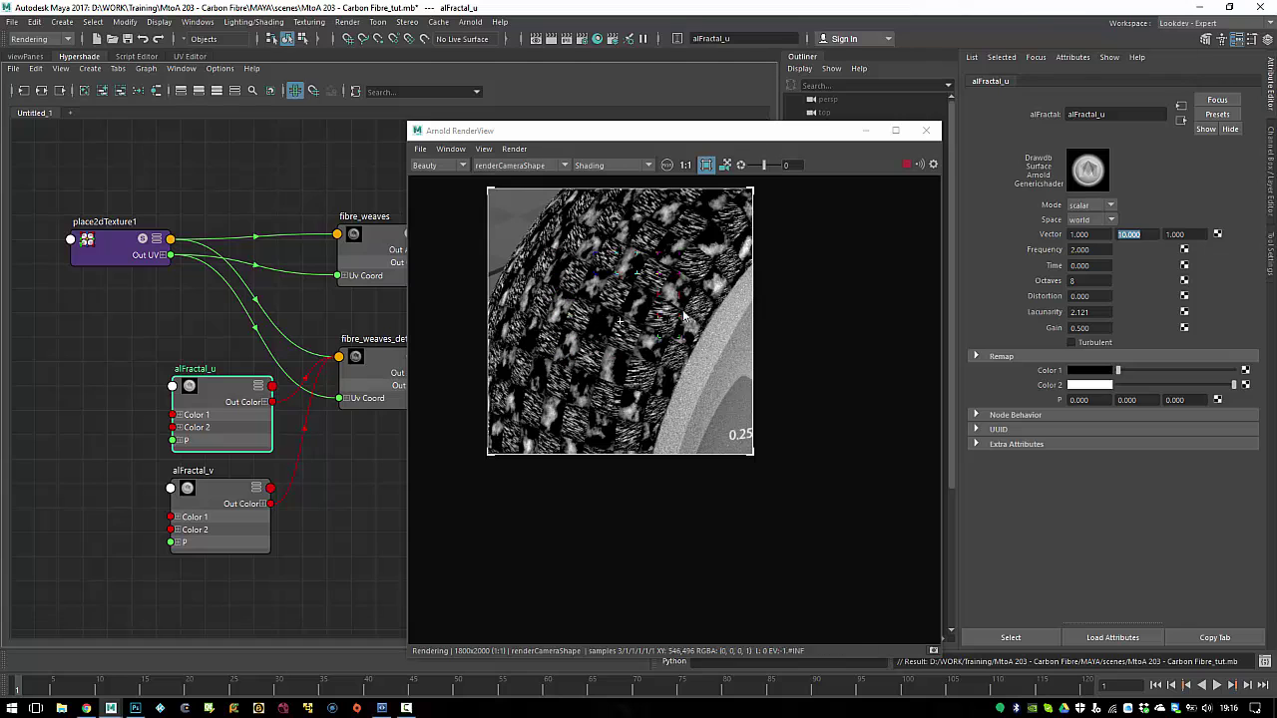
# Step: Switch alFractal_u's Space to object and set its second Vector value to 20
pyautogui.click(1097, 219)
pyautogui.click(1101, 250)
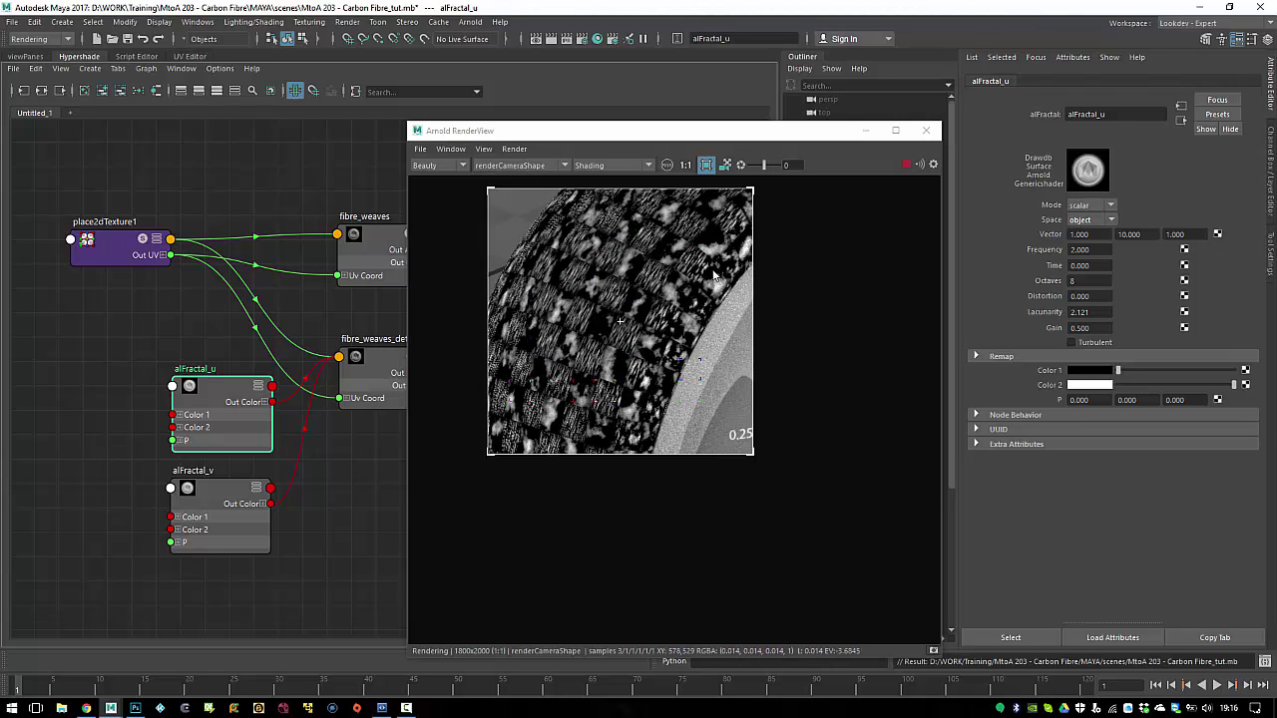
pyautogui.click(1126, 234)
pyautogui.write('20')
pyautogui.press('Return')
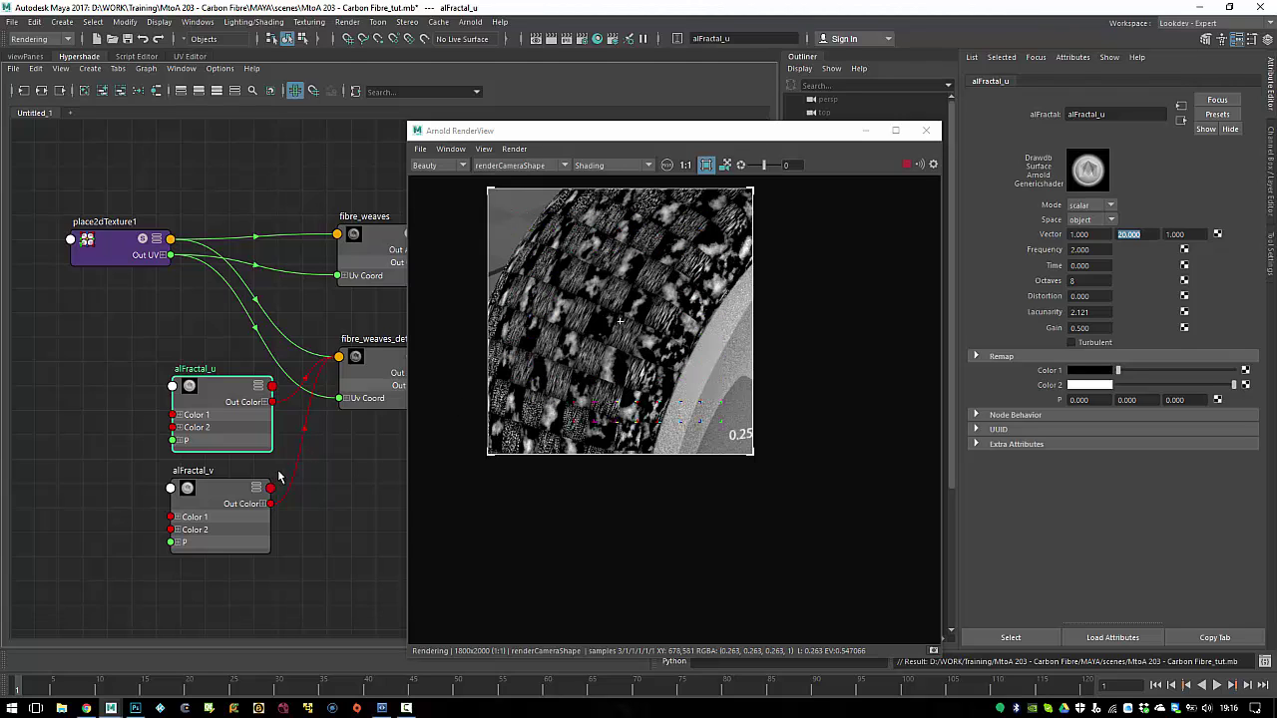
# Step: Check the carbon fibre weave reference photo in Chrome, return to Maya and compare the settings of the two fractals
pyautogui.click(92, 709)
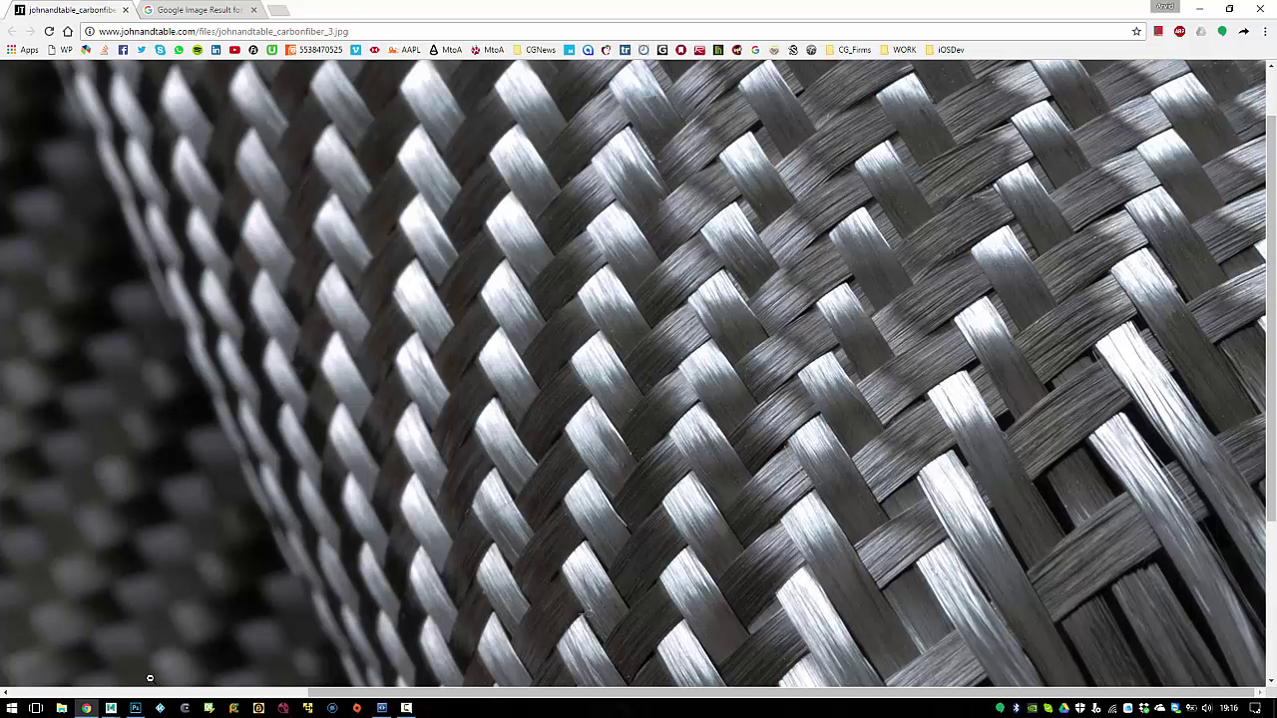
pyautogui.hotkey('alt', 'Tab')
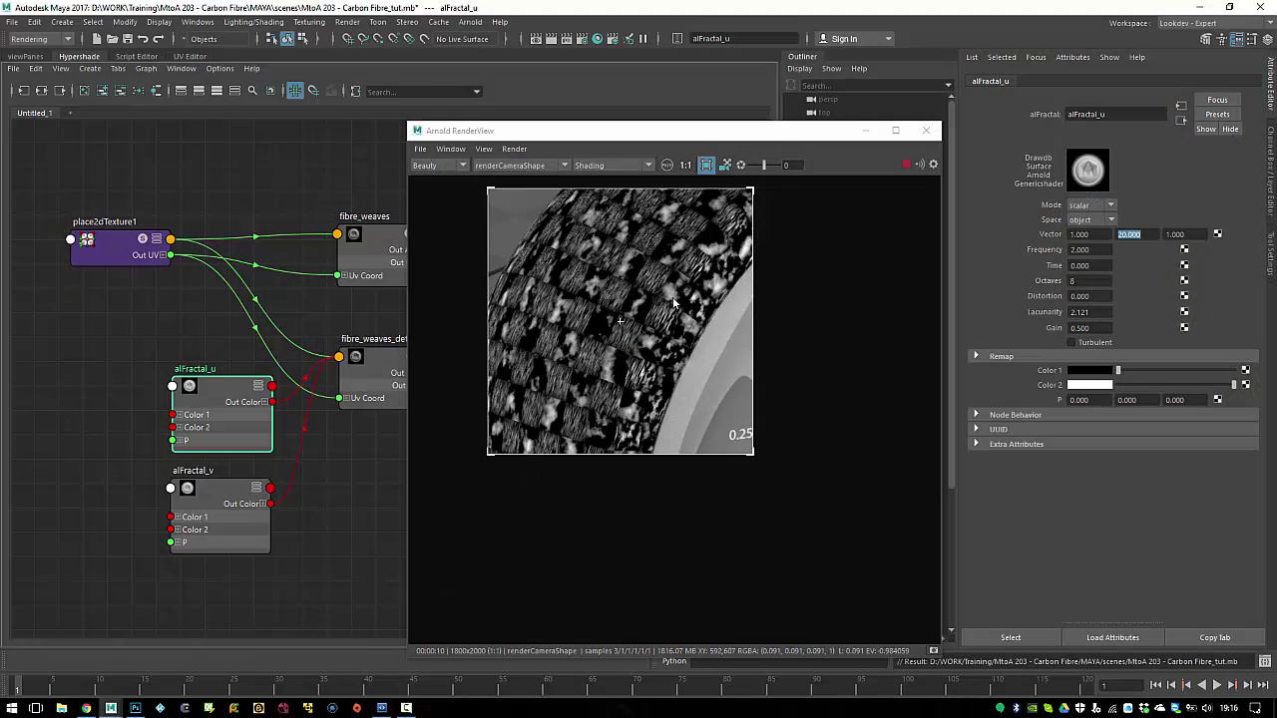
pyautogui.click(210, 493)
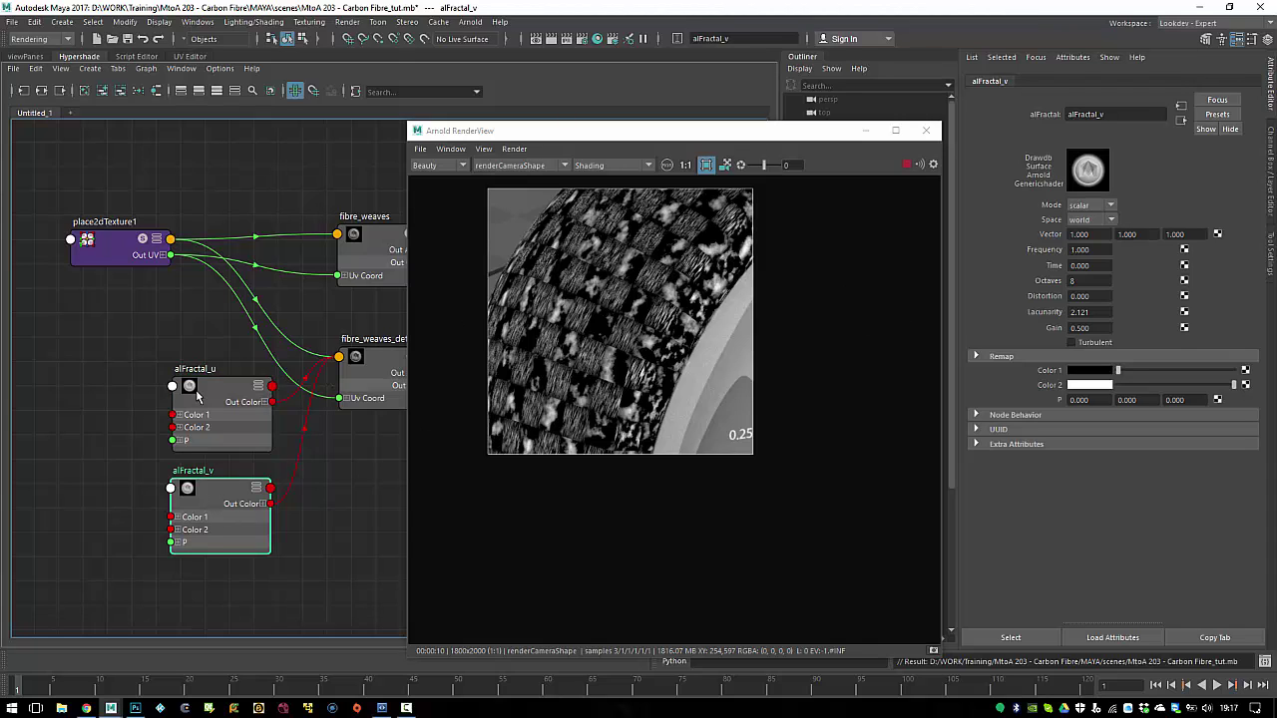
pyautogui.click(198, 397)
# Step: Try a Frequency of 10 on alFractal_v and compare its settings with alFractal_u
pyautogui.click(203, 499)
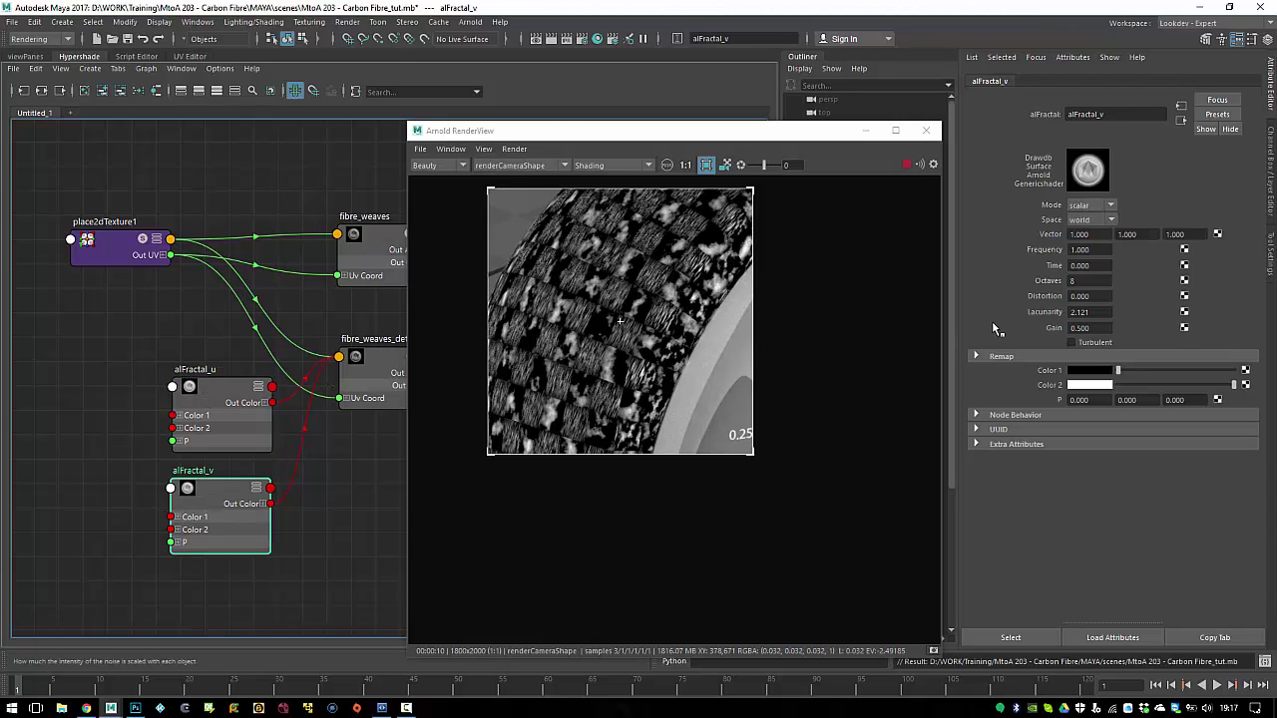
pyautogui.click(1079, 249)
pyautogui.write('10')
pyautogui.press('Return')
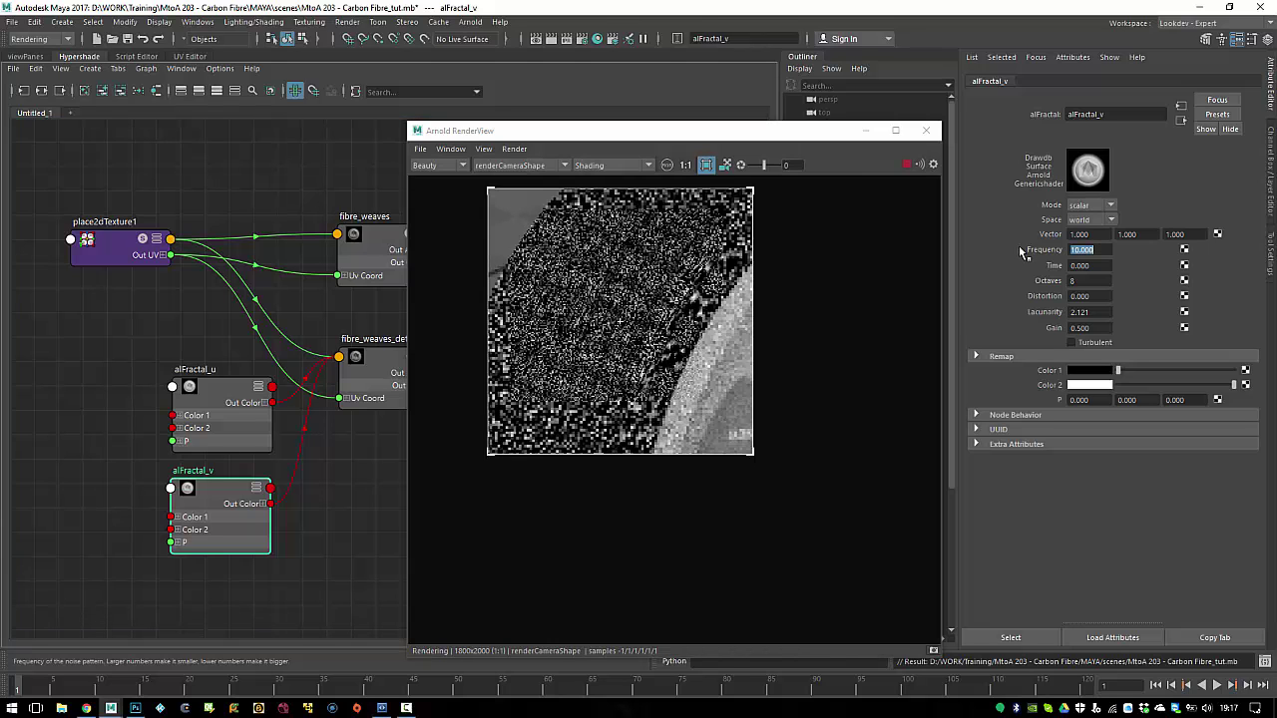
pyautogui.click(209, 439)
pyautogui.click(210, 481)
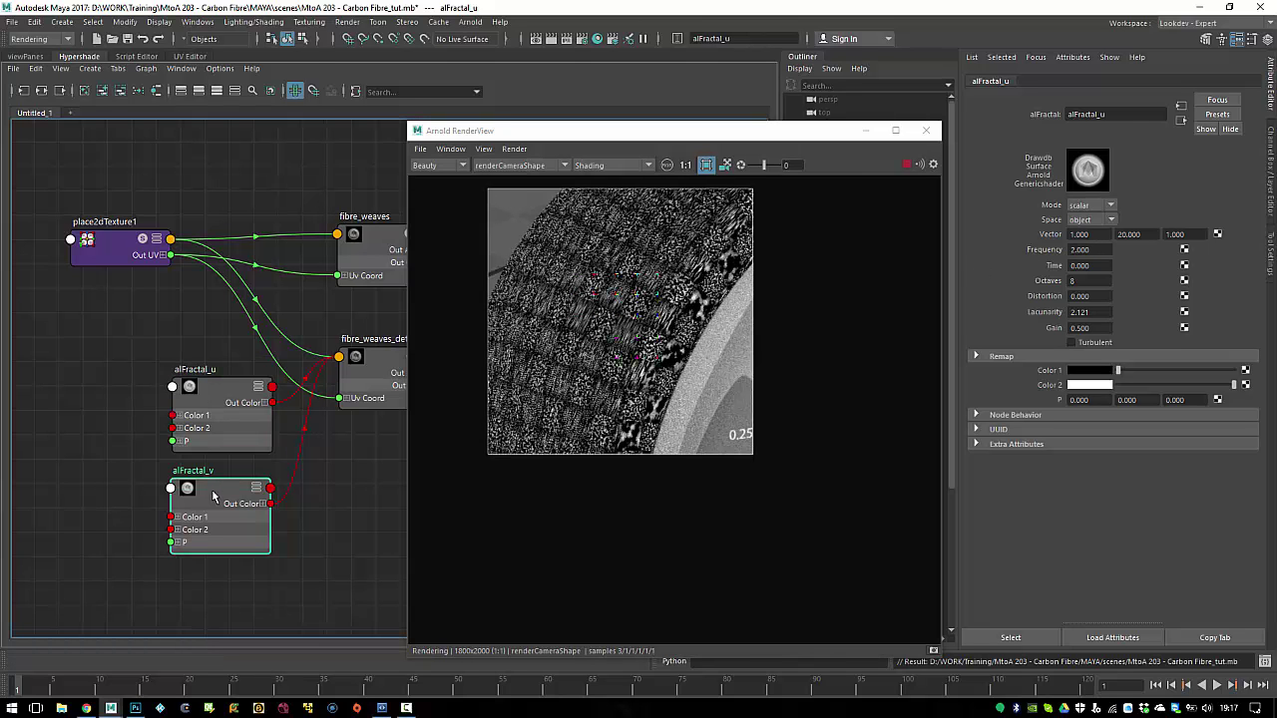
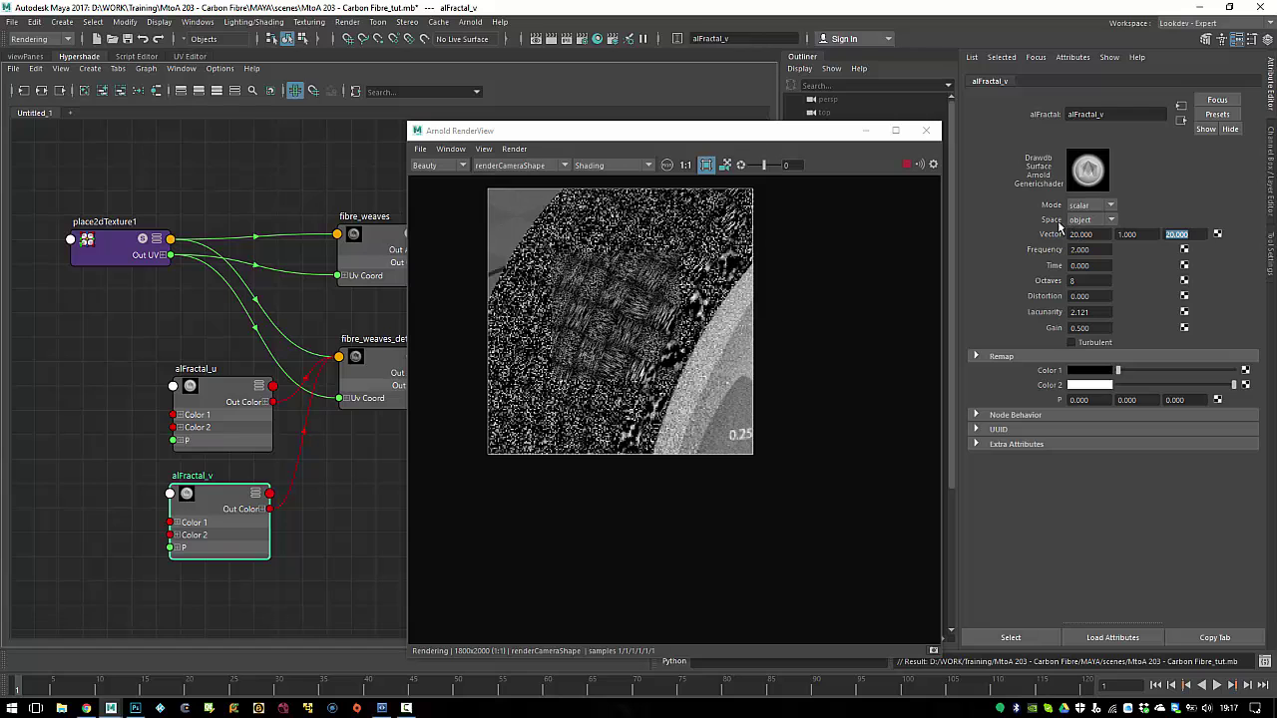
# Step: Set alFractal_v's first Vector value to 1 and its third Vector value to 40
pyautogui.moveTo(1097, 234); pyautogui.dragTo(1049, 227)
pyautogui.write('1')
pyautogui.press('Return')
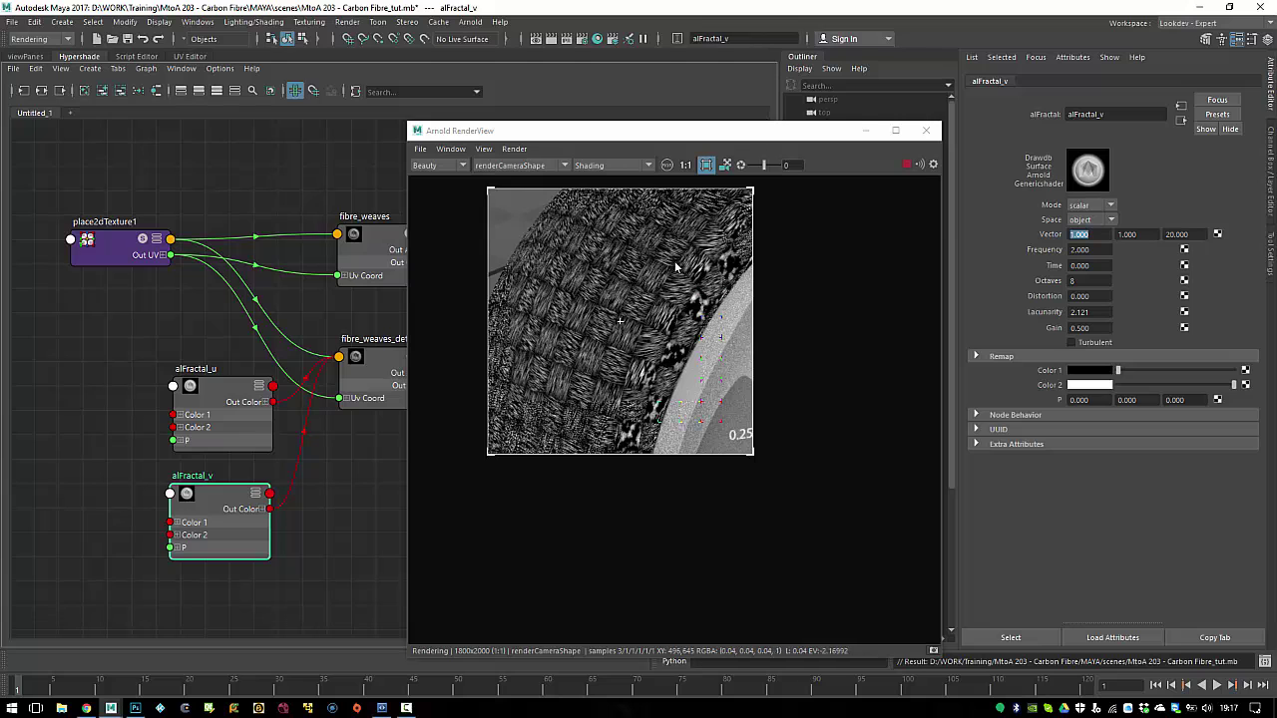
pyautogui.moveTo(1203, 238); pyautogui.dragTo(1070, 217)
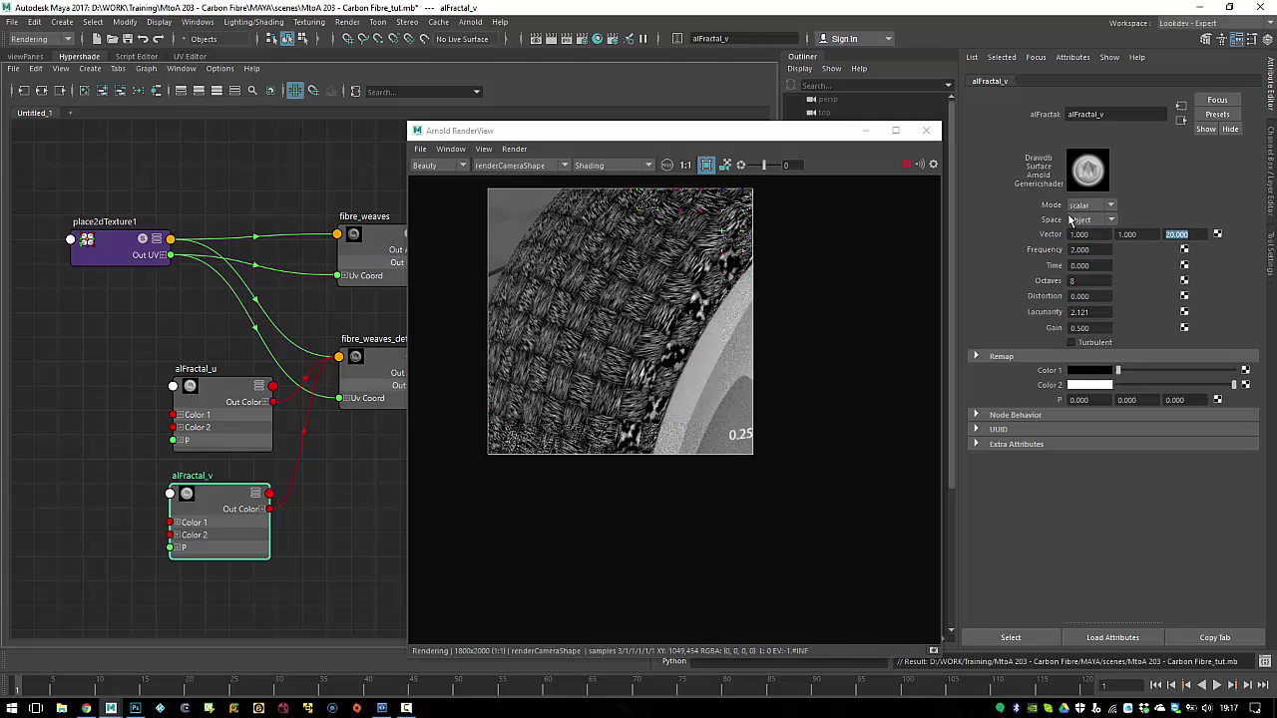
pyautogui.write('40')
pyautogui.press('Return')
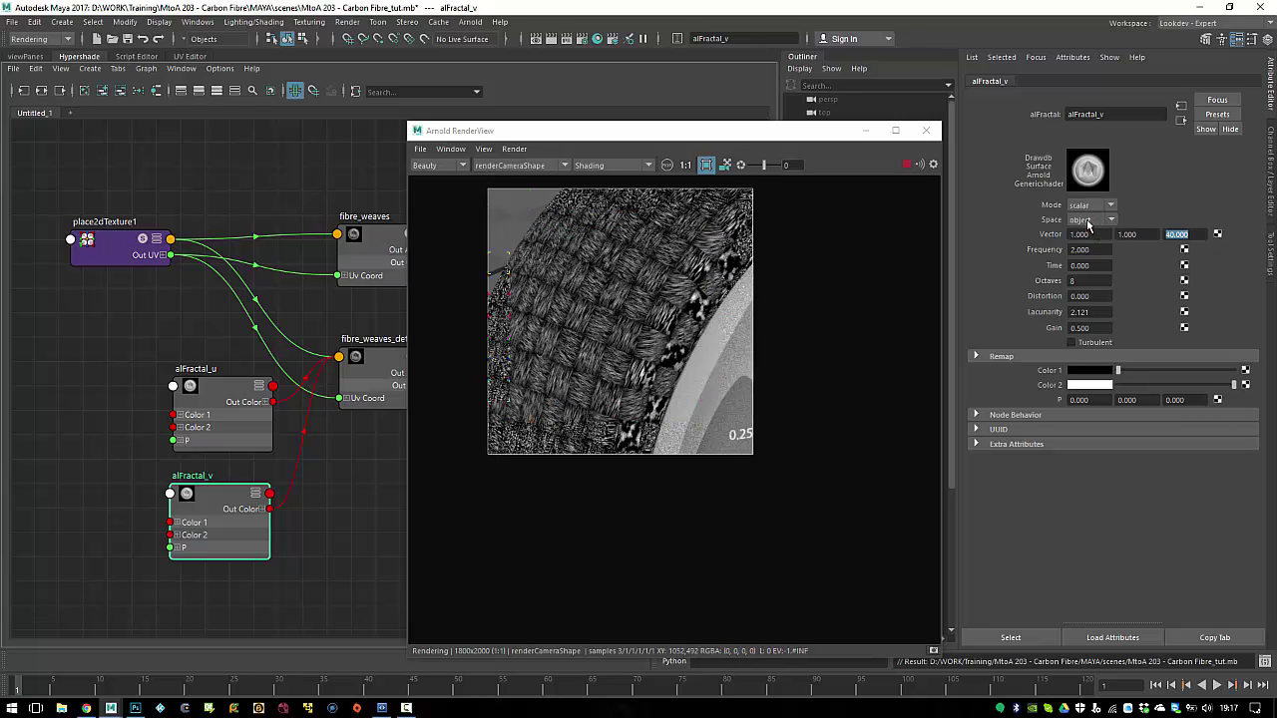
# Step: Try the Pref option for alFractal_v's Space, and switch it to world
pyautogui.click(1088, 221)
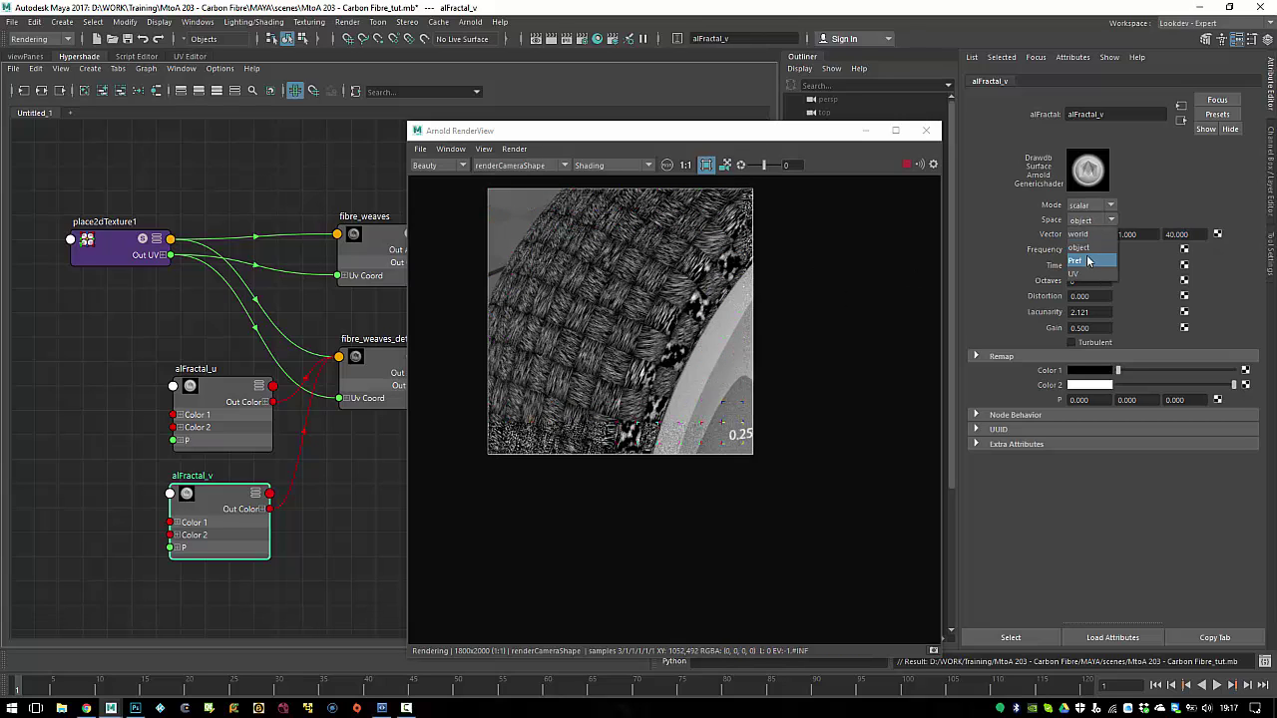
pyautogui.click(1075, 260)
pyautogui.click(1088, 220)
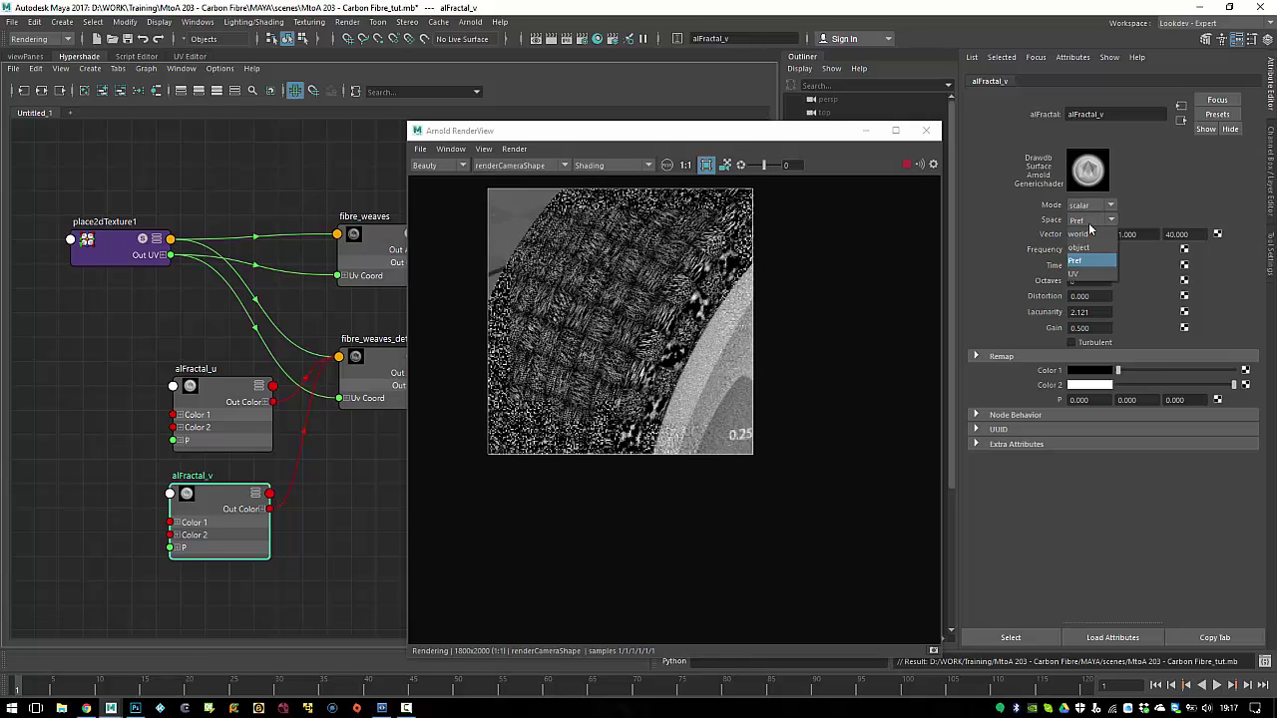
pyautogui.click(1088, 235)
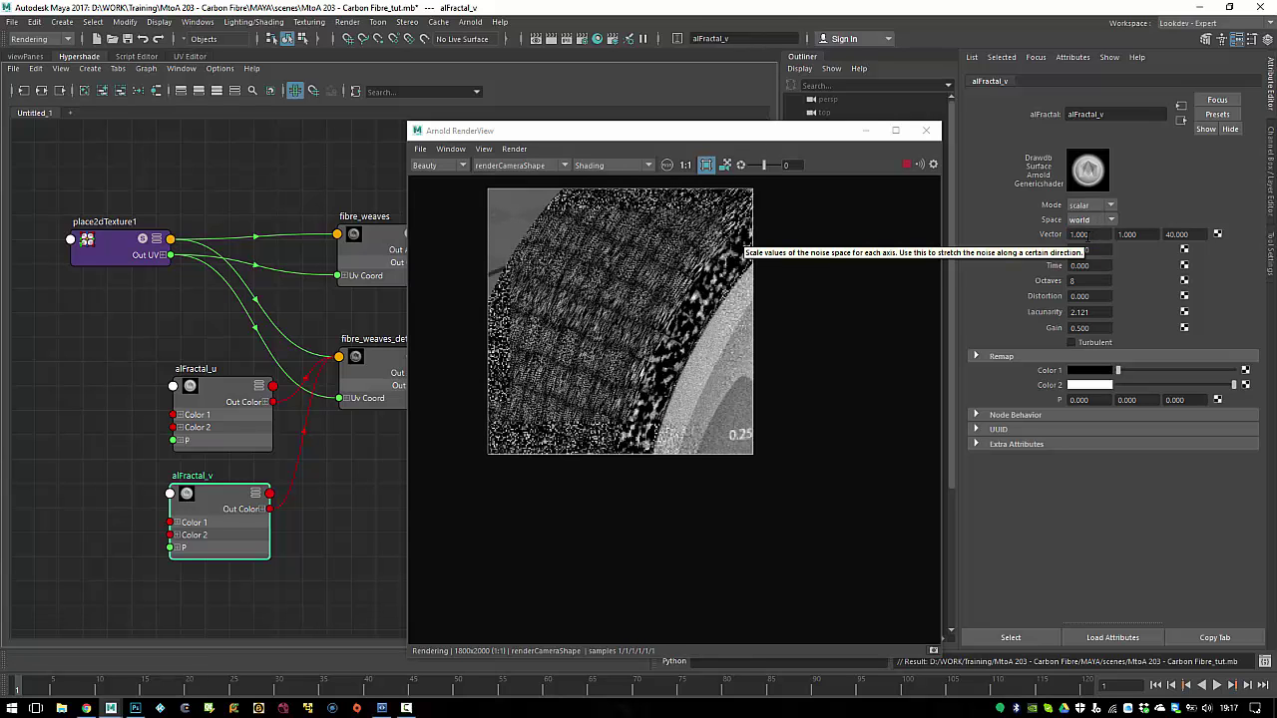
# Step: Try a first Vector value of 20 on alFractal_v and check the weave in small render regions on the ball
pyautogui.moveTo(1091, 234); pyautogui.dragTo(1020, 223)
pyautogui.write('20')
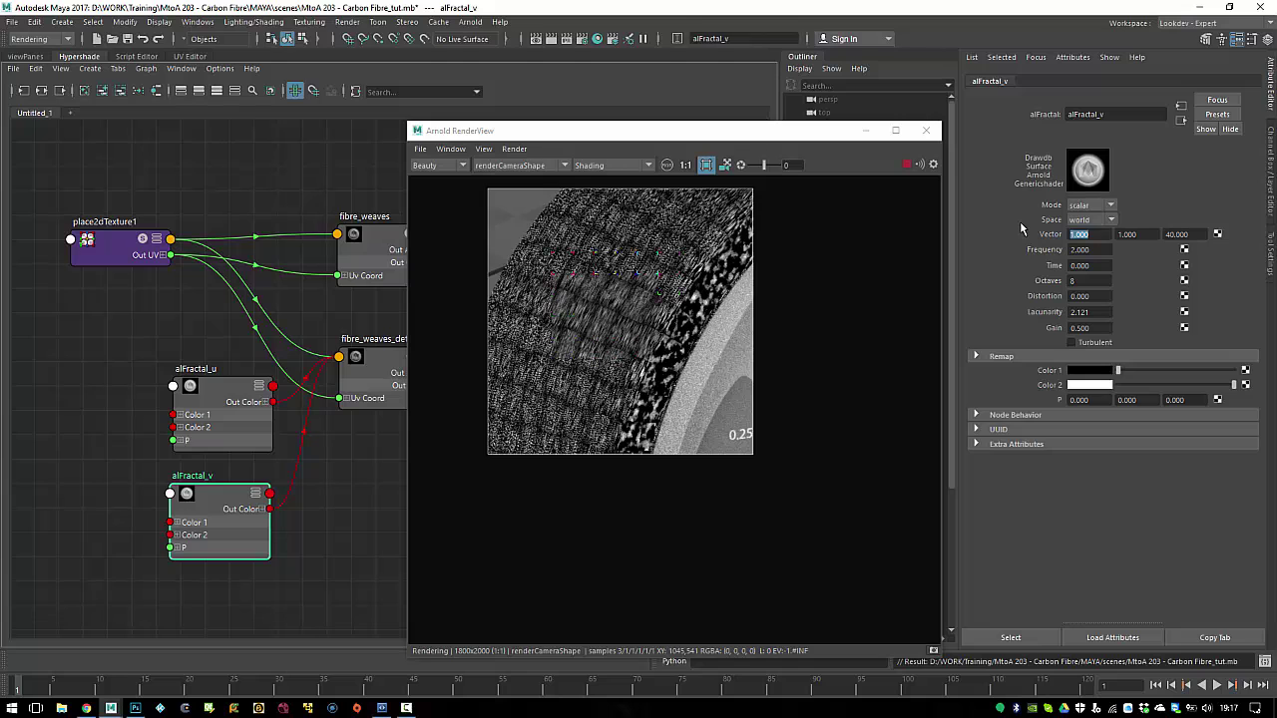
pyautogui.press('Return')
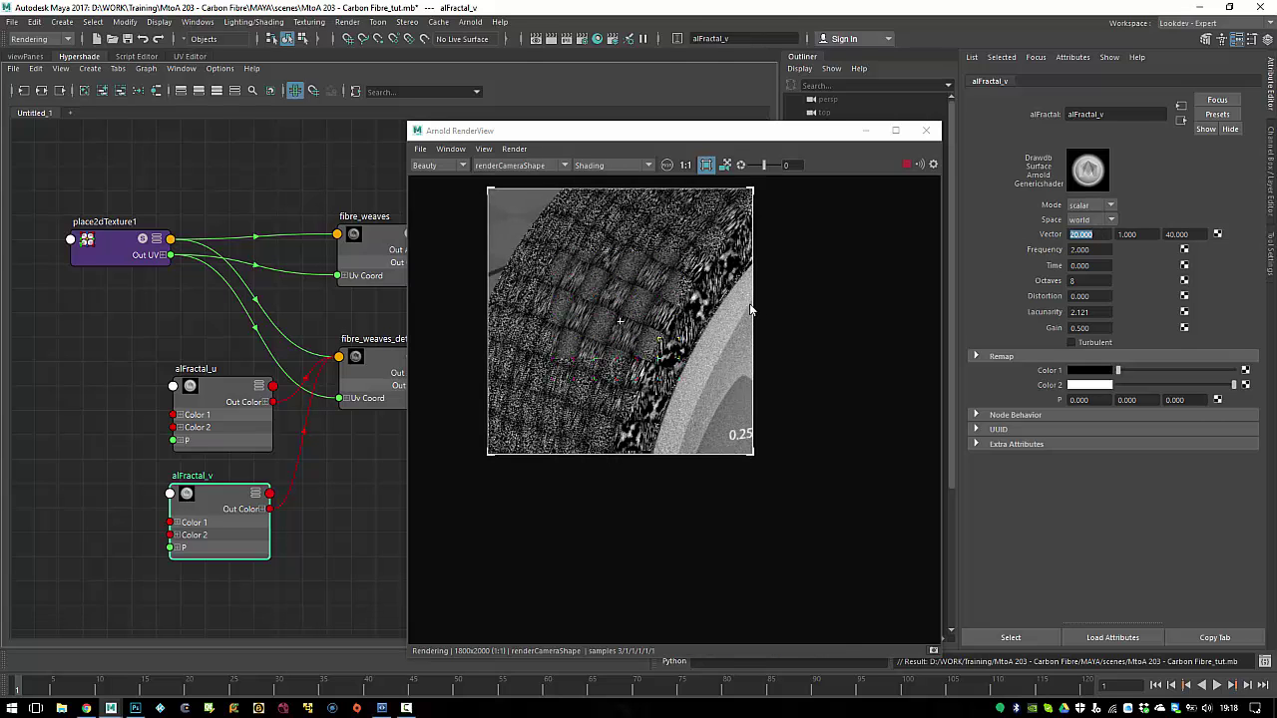
pyautogui.scroll(6, 802, 379)
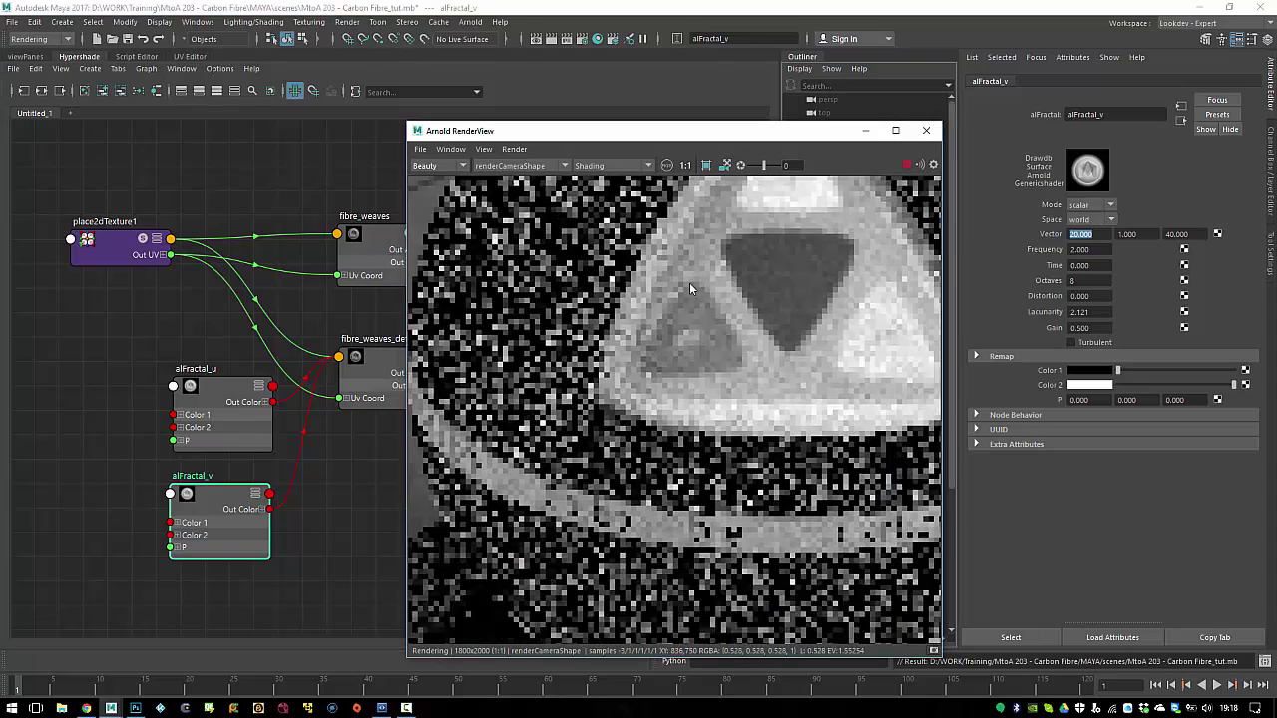
pyautogui.moveTo(621, 366); pyautogui.dragTo(795, 504)
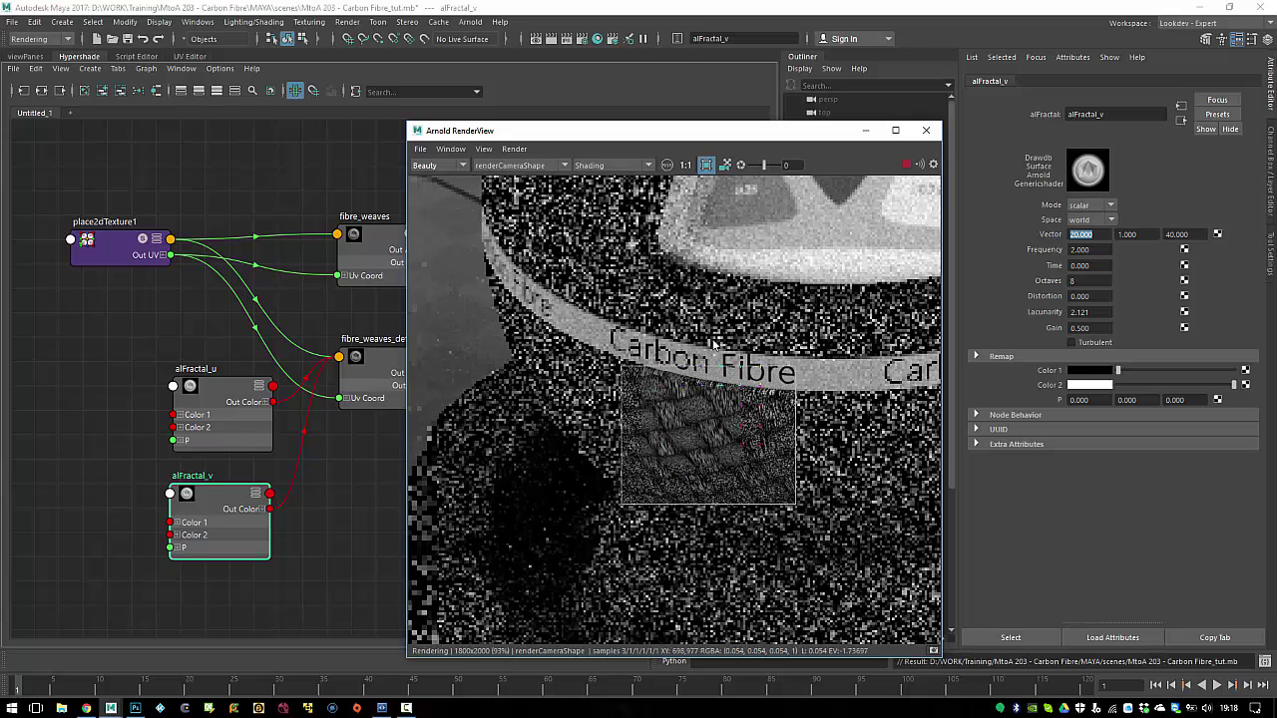
pyautogui.moveTo(658, 299); pyautogui.dragTo(716, 449, button='middle')
pyautogui.moveTo(545, 240); pyautogui.dragTo(728, 411)
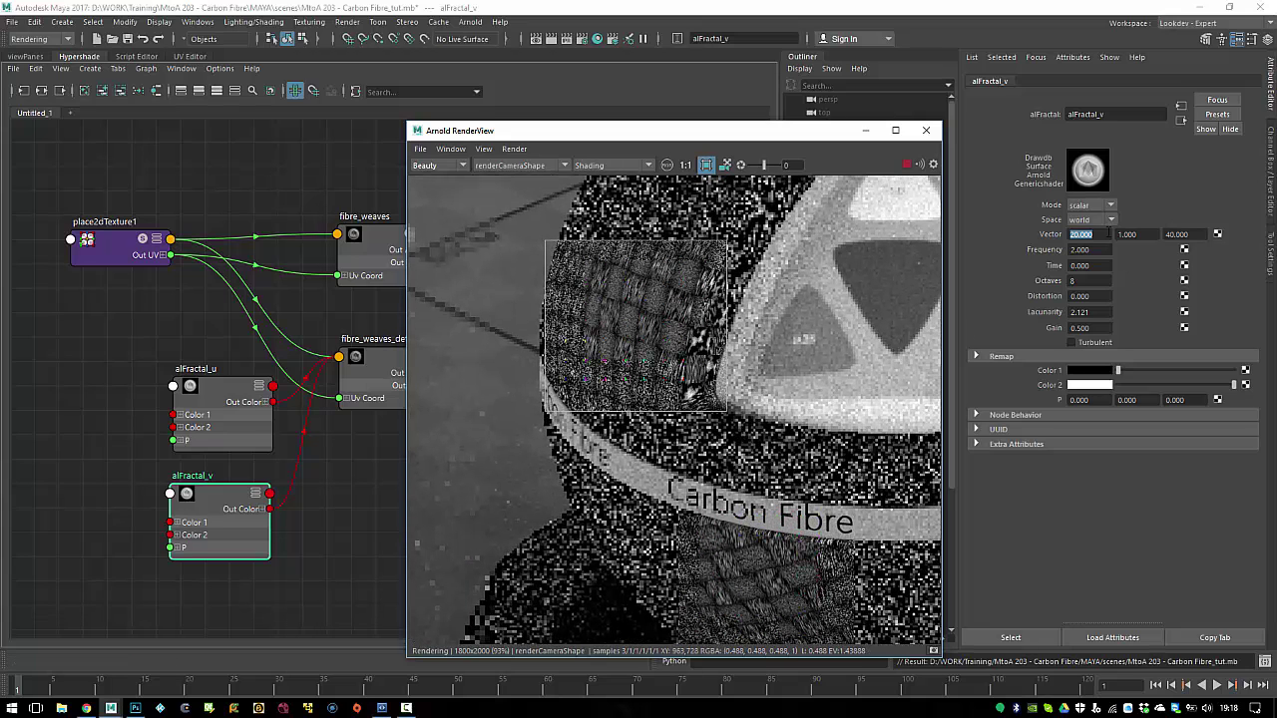
# Step: Set alFractal_v's Space to object and its first Vector value to 10, and refresh a render region over the upper weave
pyautogui.click(1097, 219)
pyautogui.click(1097, 249)
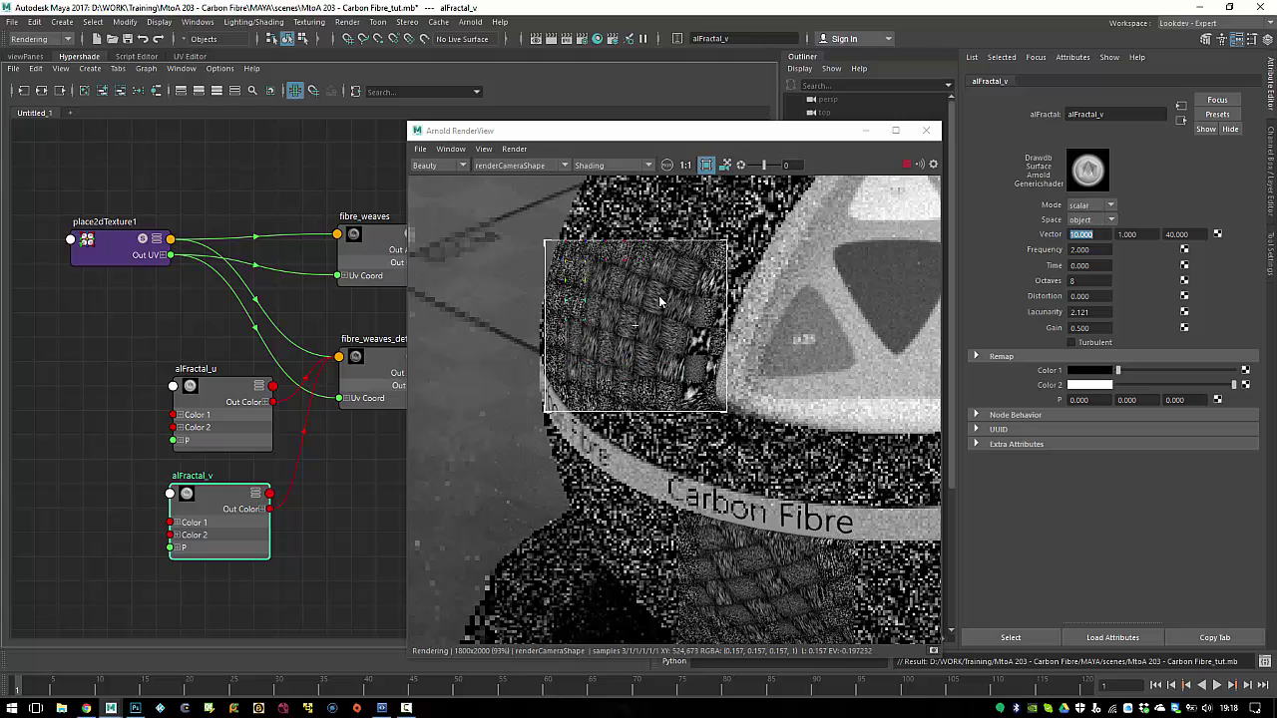
pyautogui.moveTo(623, 289); pyautogui.dragTo(666, 306, button='middle')
pyautogui.moveTo(572, 244); pyautogui.dragTo(741, 374)
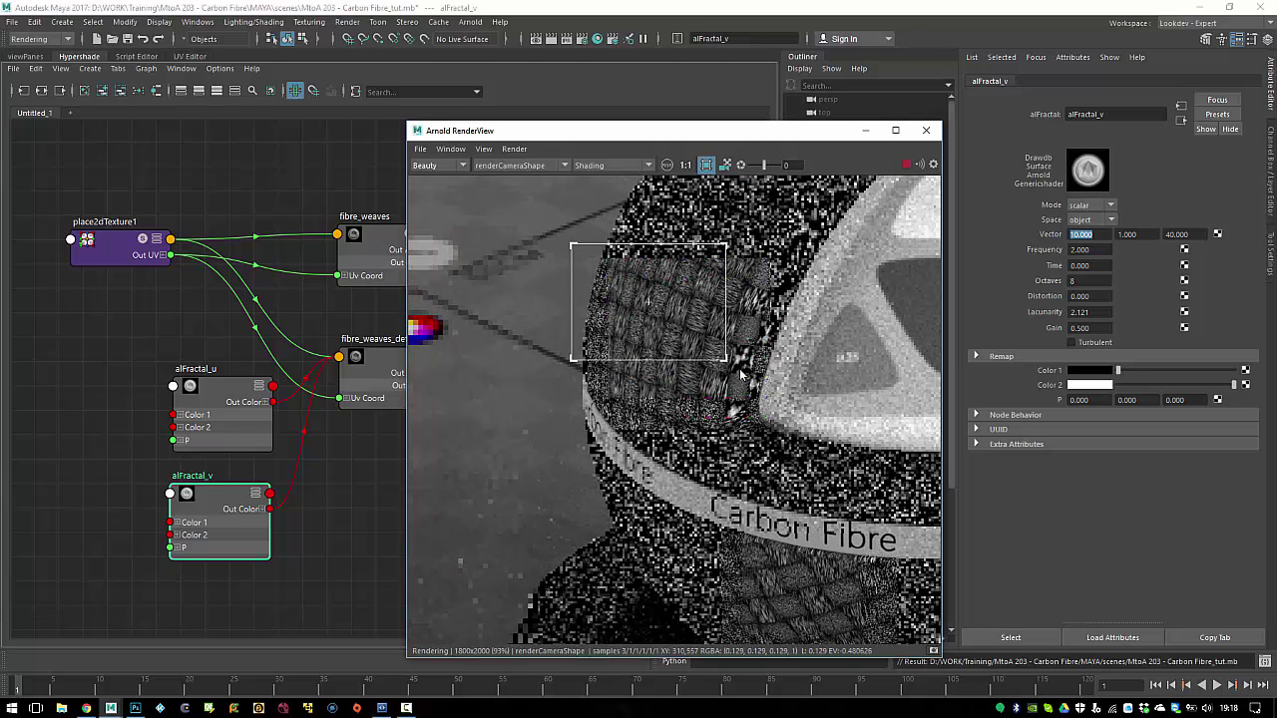
pyautogui.click(514, 149)
pyautogui.click(534, 277)
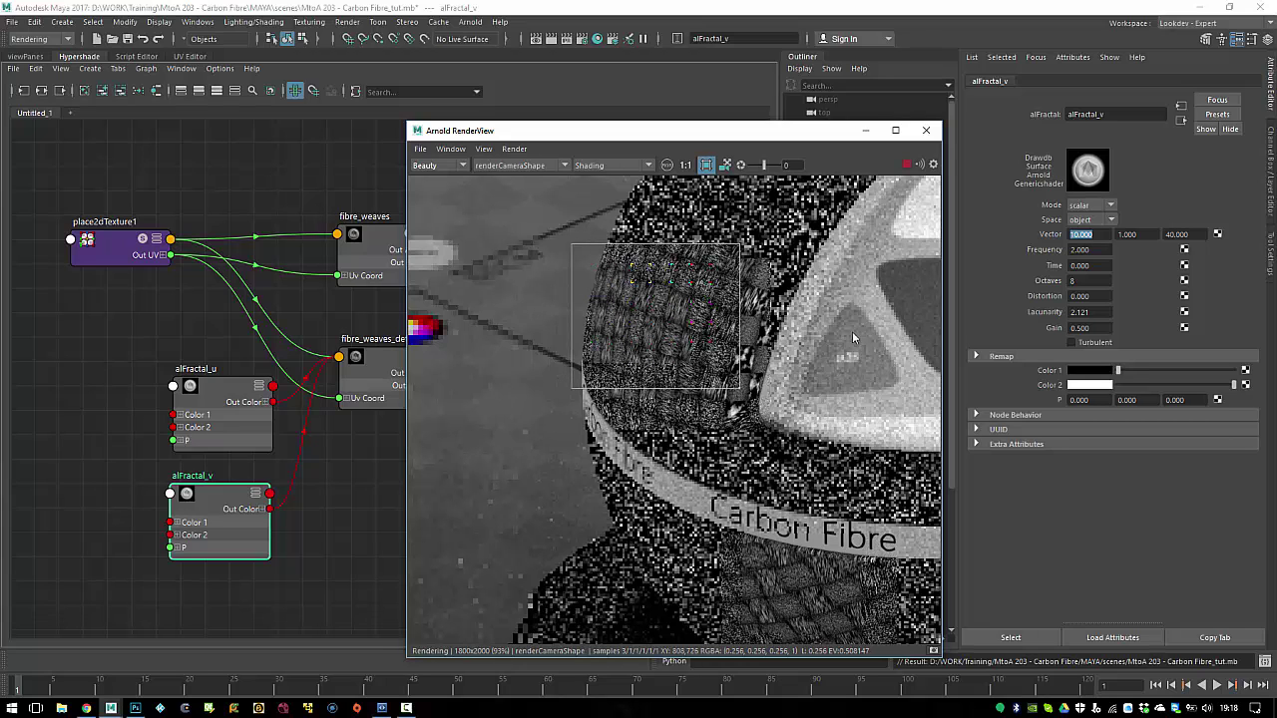
# Step: Darken Color 2 of alFractal_v and alFractal_u to near black, keeping Color 1 of alFractal_u near black as well
pyautogui.keyDown('alt'); pyautogui.moveTo(259, 434); pyautogui.dragTo(204, 429, button='middle'); pyautogui.keyUp('alt')
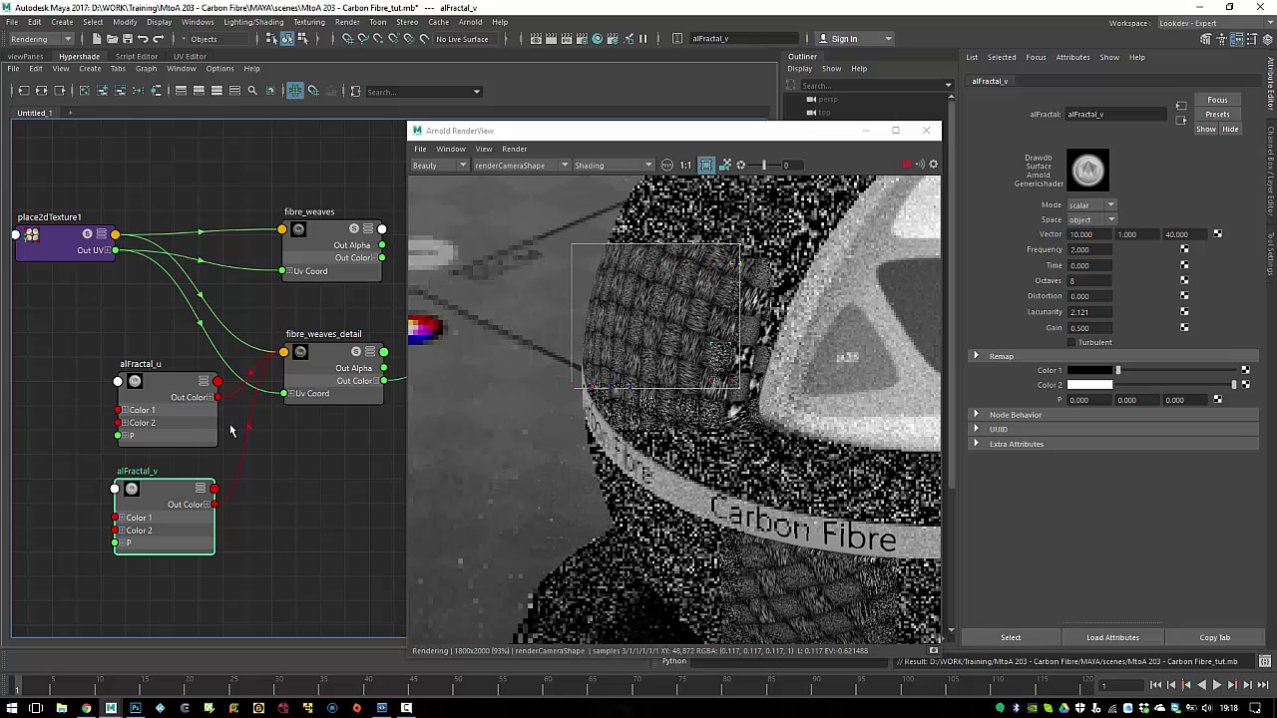
pyautogui.moveTo(1128, 384)
pyautogui.mouseDown()
pyautogui.moveTo(1076, 404)
pyautogui.moveTo(1122, 387)
pyautogui.mouseUp()
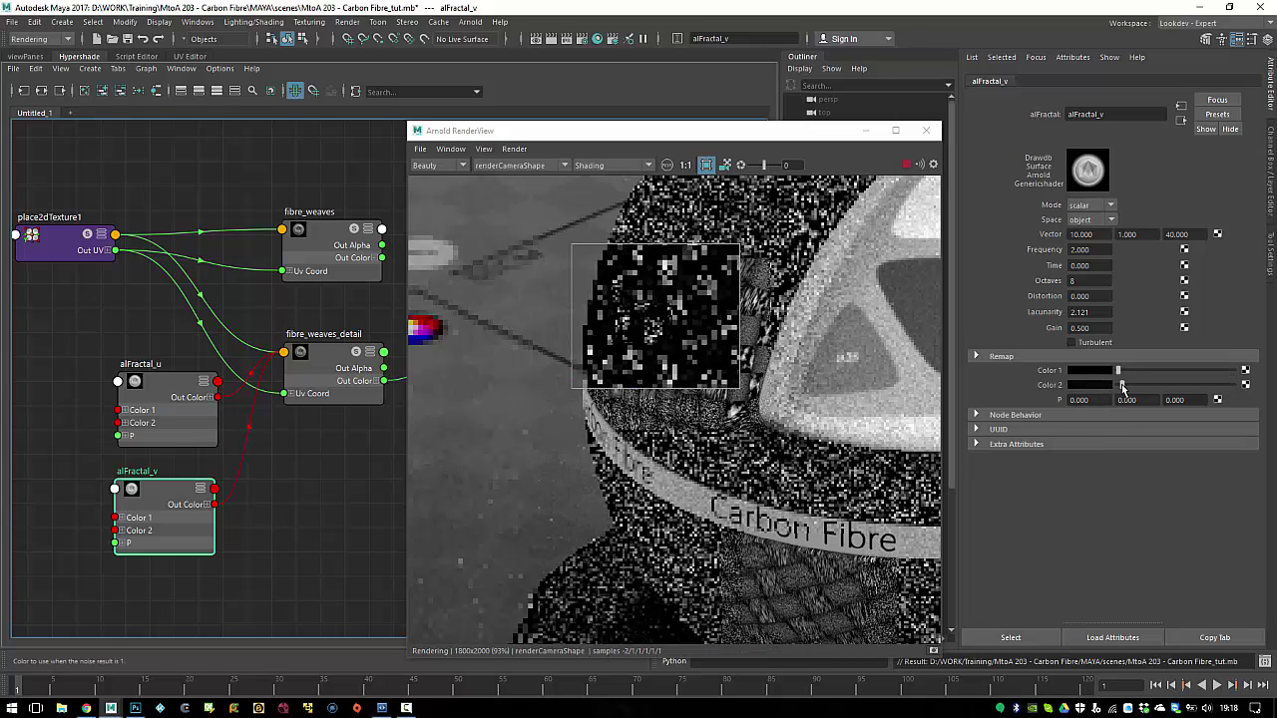
pyautogui.click(176, 390)
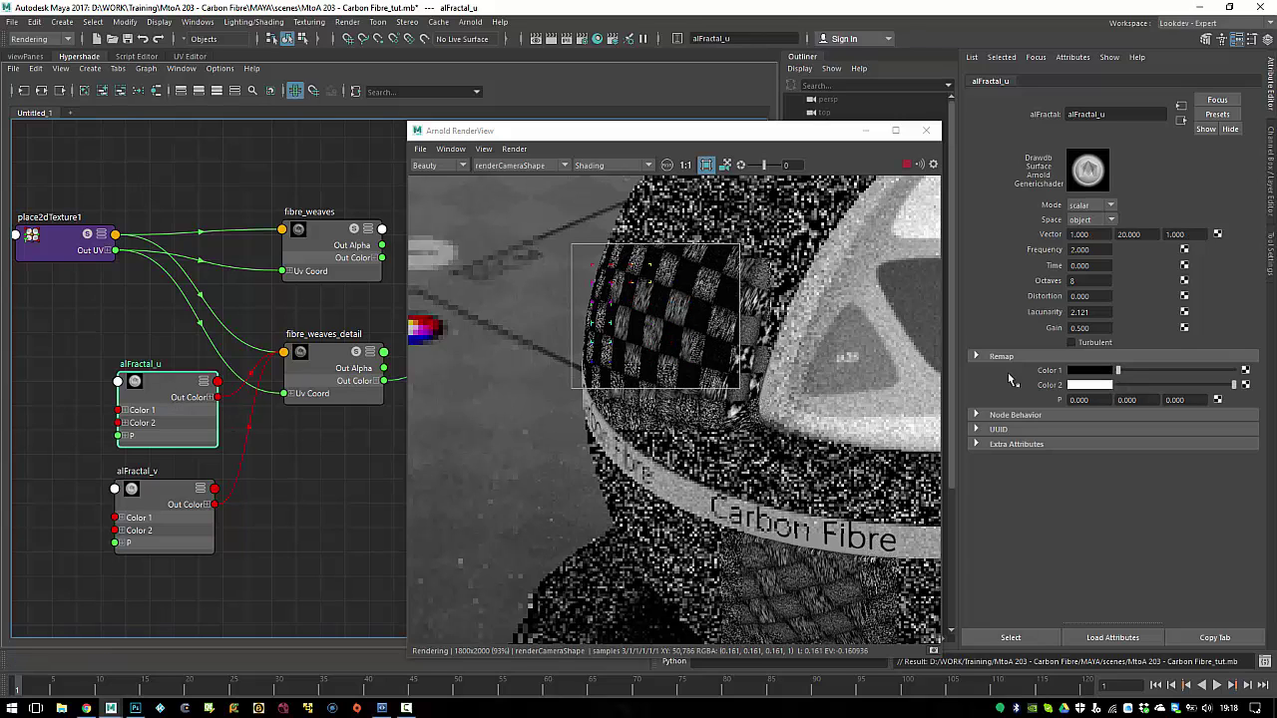
pyautogui.moveTo(1131, 385); pyautogui.dragTo(986, 393)
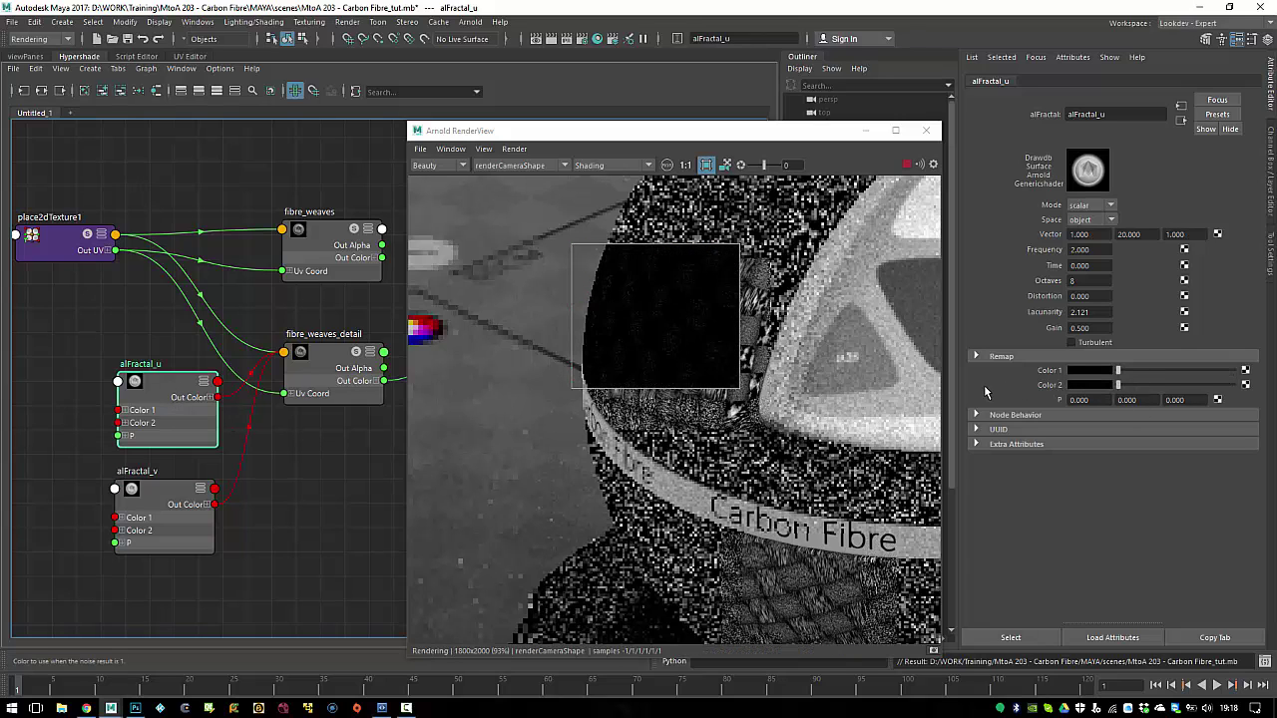
pyautogui.moveTo(1121, 371); pyautogui.dragTo(1115, 373)
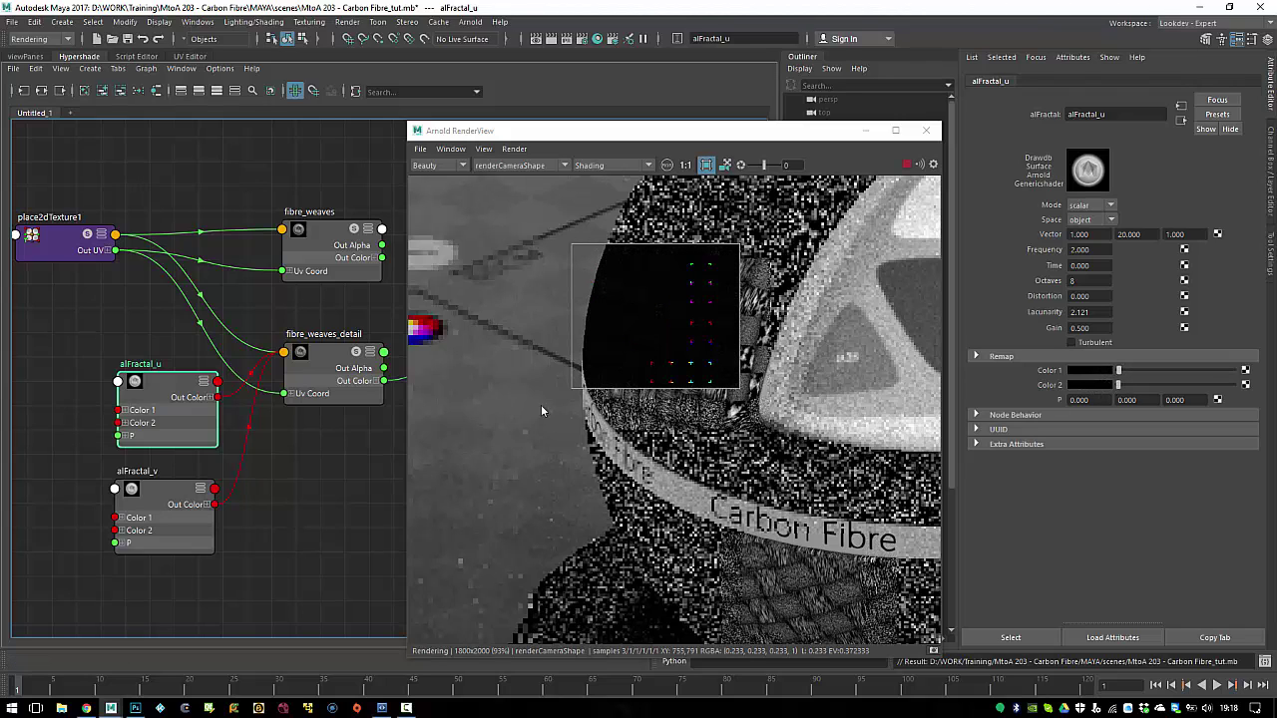
# Step: Render a larger region over the ball's upper weave and fine-tune alFractal_v's Color 2 to a very dark grey
pyautogui.scroll(4, 748, 263)
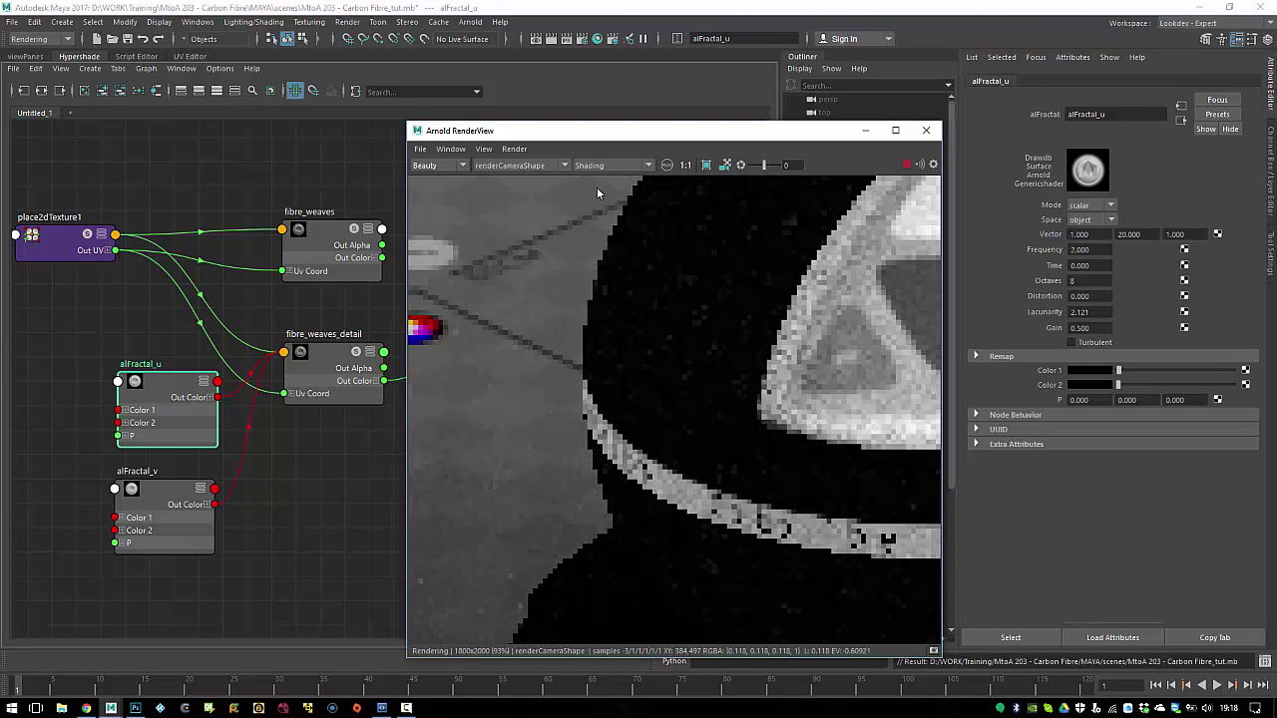
pyautogui.moveTo(582, 189); pyautogui.dragTo(797, 366)
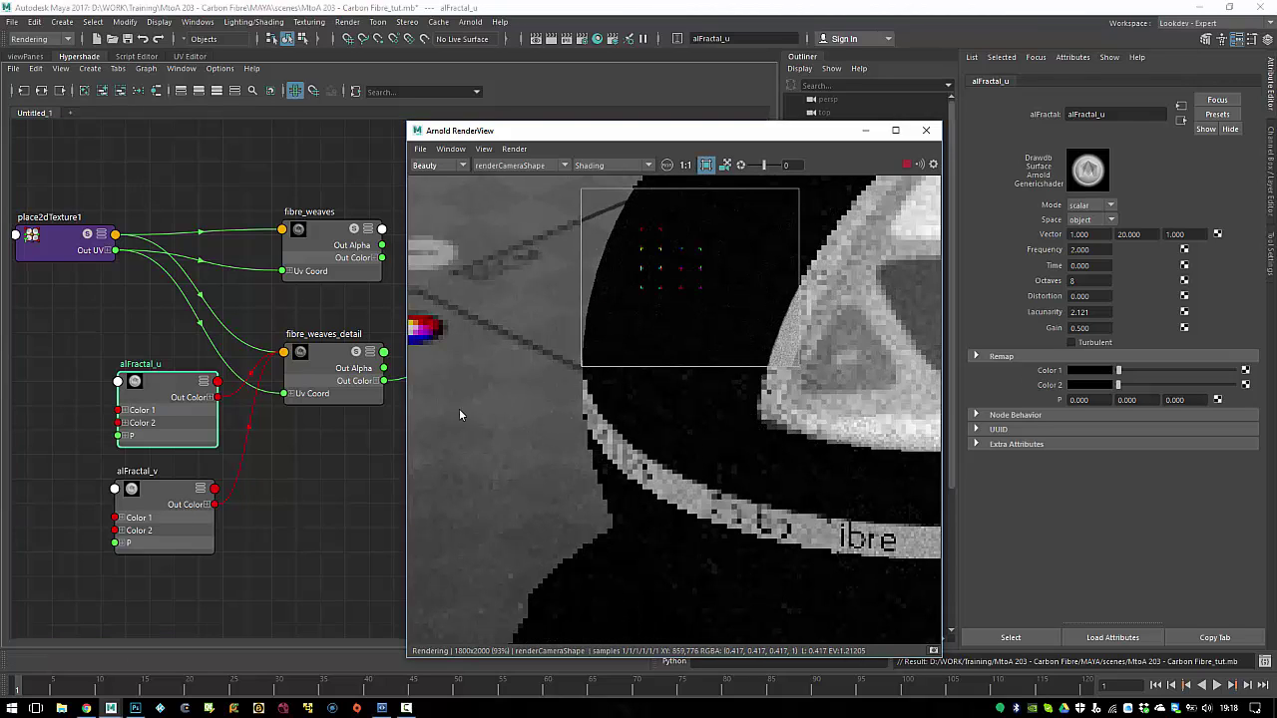
pyautogui.click(158, 496)
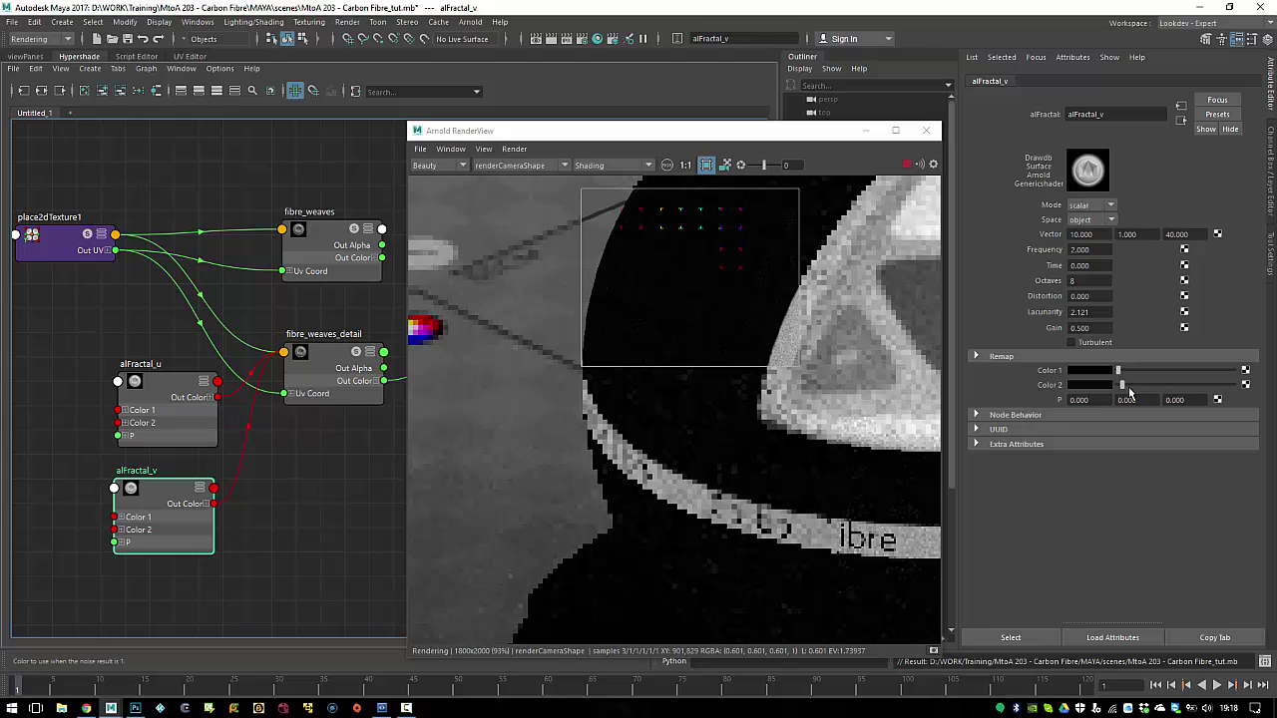
pyautogui.moveTo(1123, 386); pyautogui.dragTo(1124, 388)
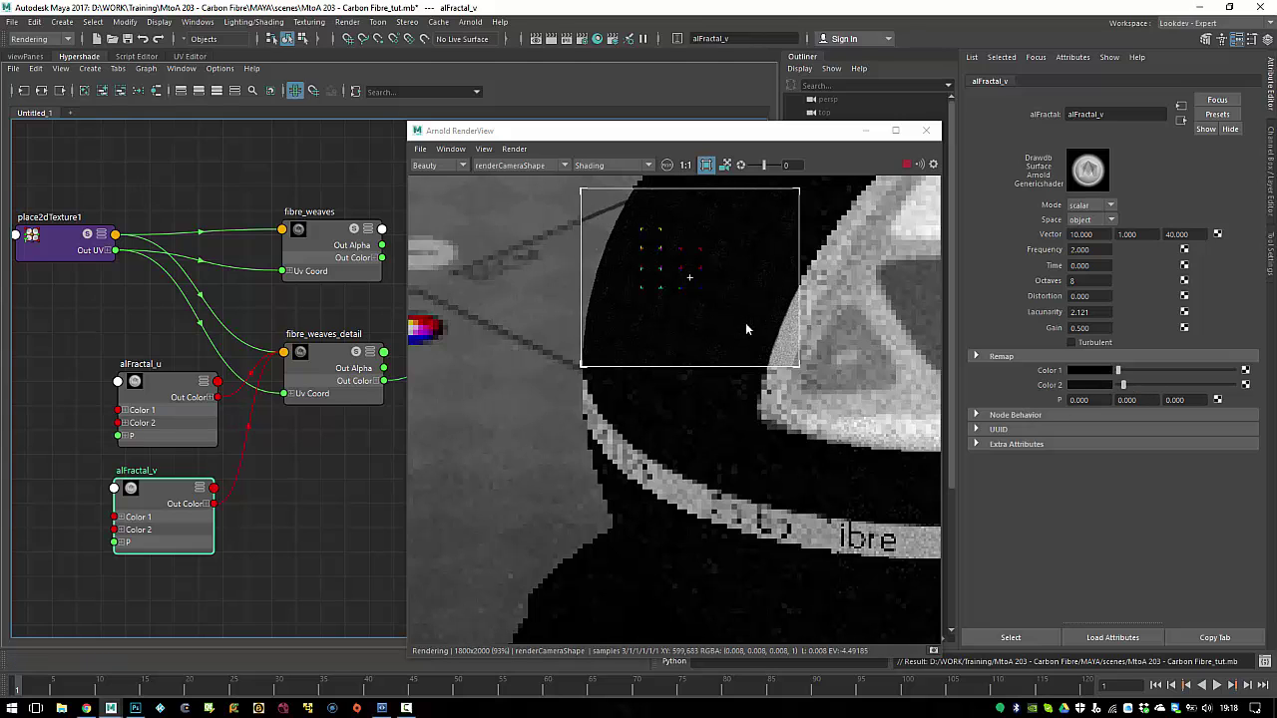
# Step: Look over the darkened ball in the render and stop the live IPR session
pyautogui.scroll(-1, 747, 322)
pyautogui.moveTo(736, 311); pyautogui.dragTo(765, 342, button='middle')
pyautogui.moveTo(929, 424); pyautogui.dragTo(671, 386, button='middle')
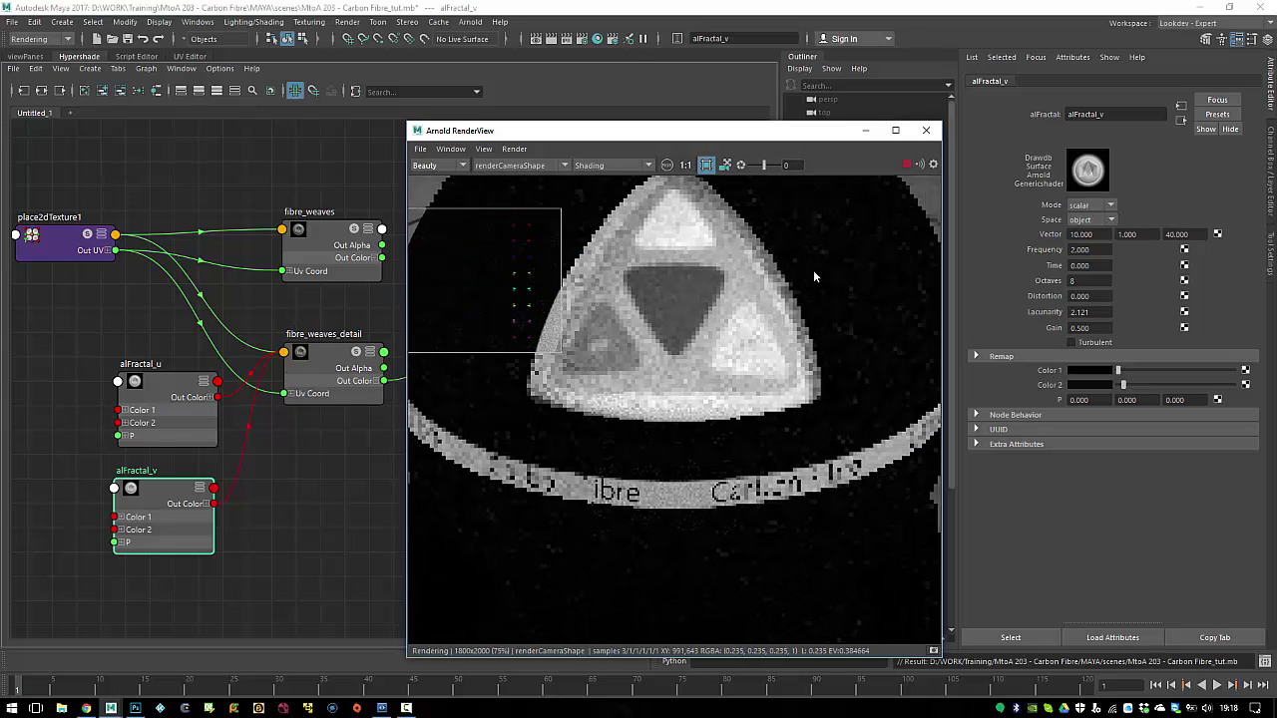
pyautogui.moveTo(766, 135); pyautogui.dragTo(816, 131)
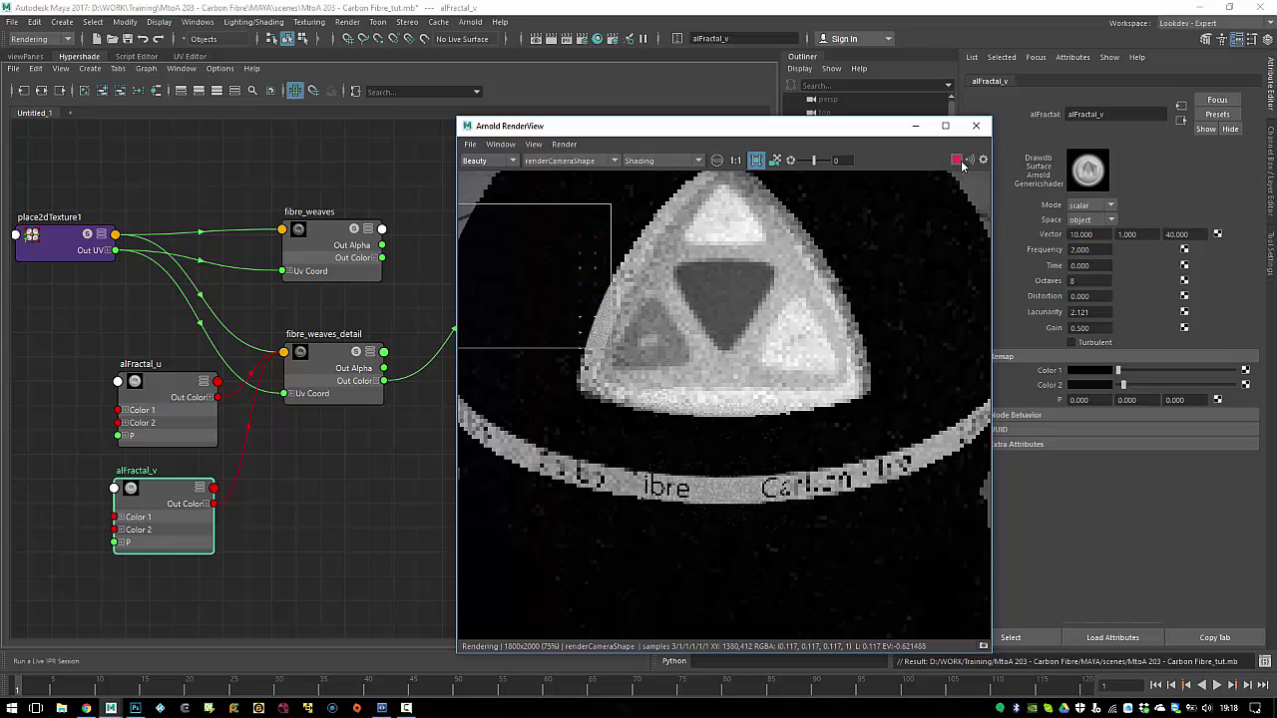
# Step: Create a bump2d node in the Hypershade graph and place it between fibre_weaves and al_carbon_base
pyautogui.keyDown('alt'); pyautogui.moveTo(344, 309); pyautogui.dragTo(278, 318, button='middle'); pyautogui.keyUp('alt')
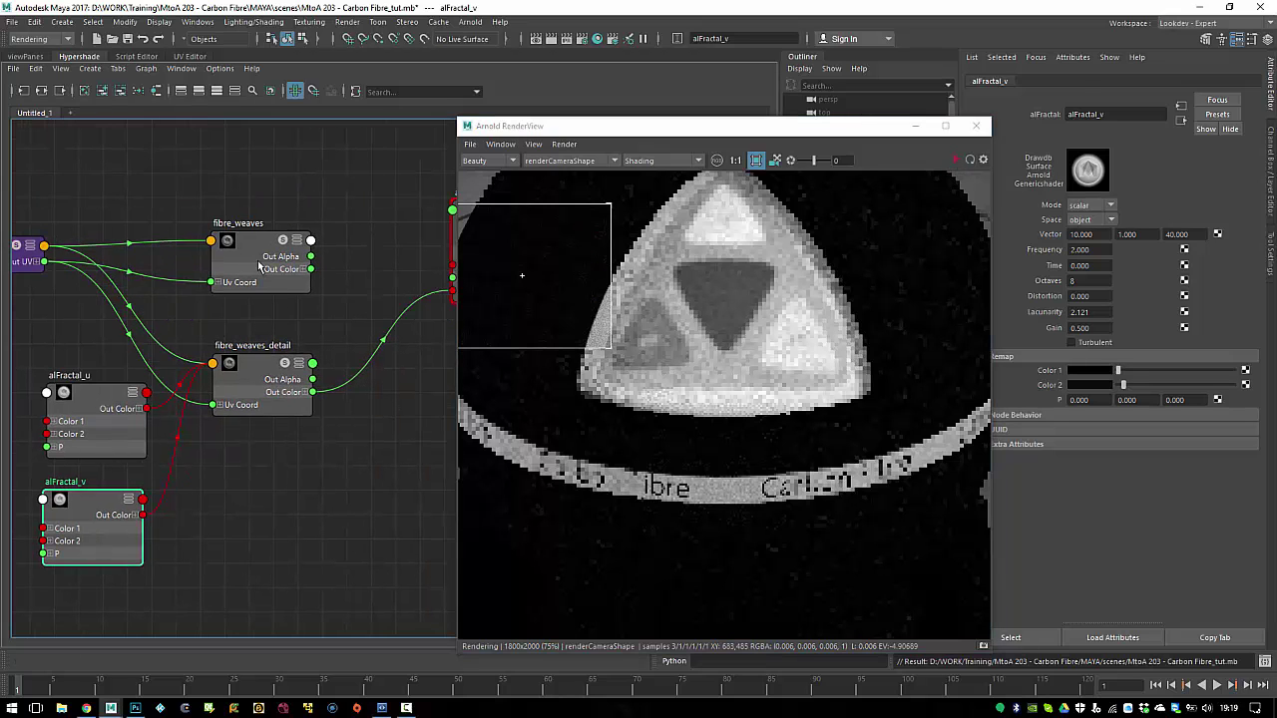
pyautogui.click(251, 254)
pyautogui.keyDown('alt'); pyautogui.moveTo(355, 238); pyautogui.dragTo(262, 248, button='middle'); pyautogui.keyUp('alt')
pyautogui.click(261, 247)
pyautogui.moveTo(263, 249); pyautogui.dragTo(256, 244)
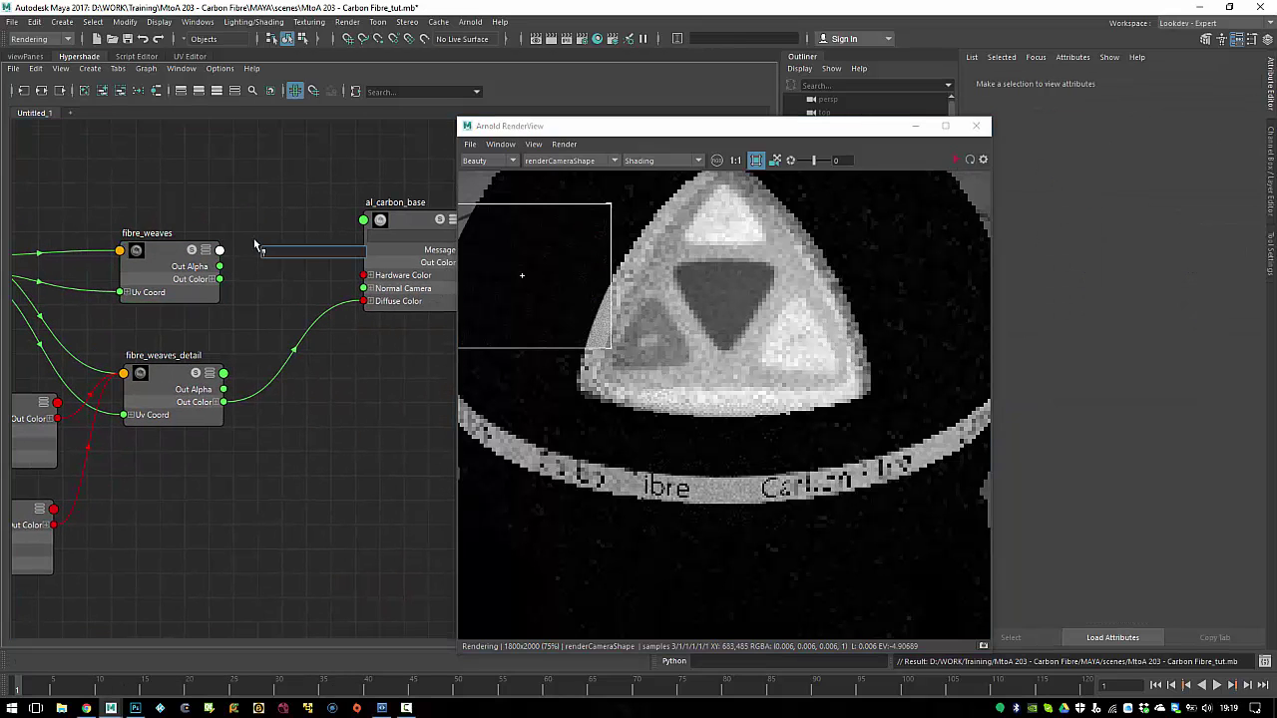
pyautogui.write('bum')
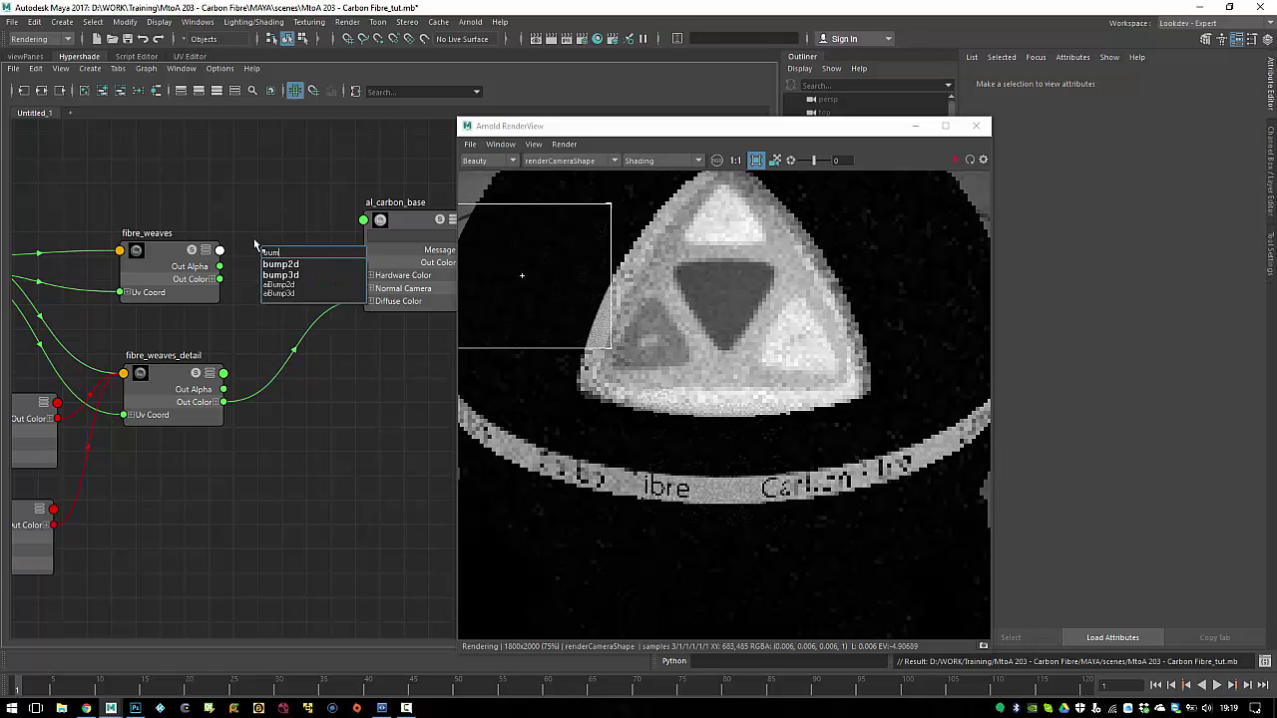
pyautogui.press('Down')
pyautogui.press('Return')
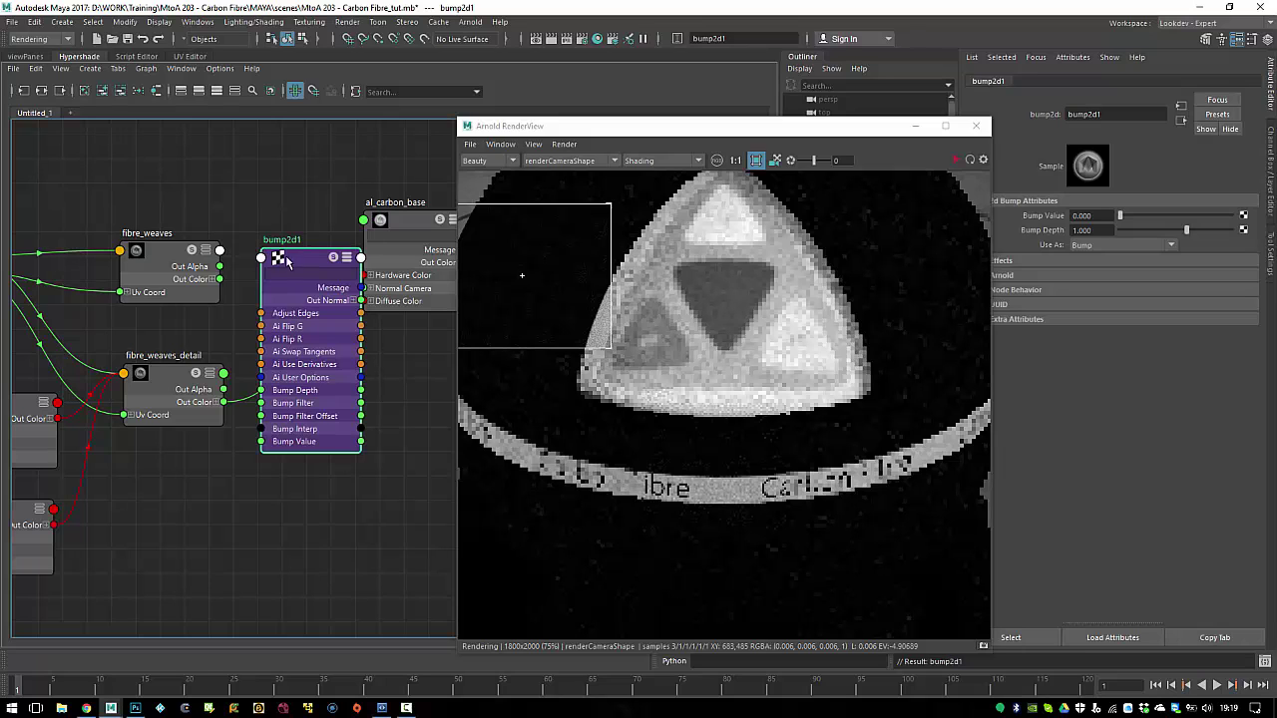
pyautogui.moveTo(286, 261); pyautogui.dragTo(338, 230)
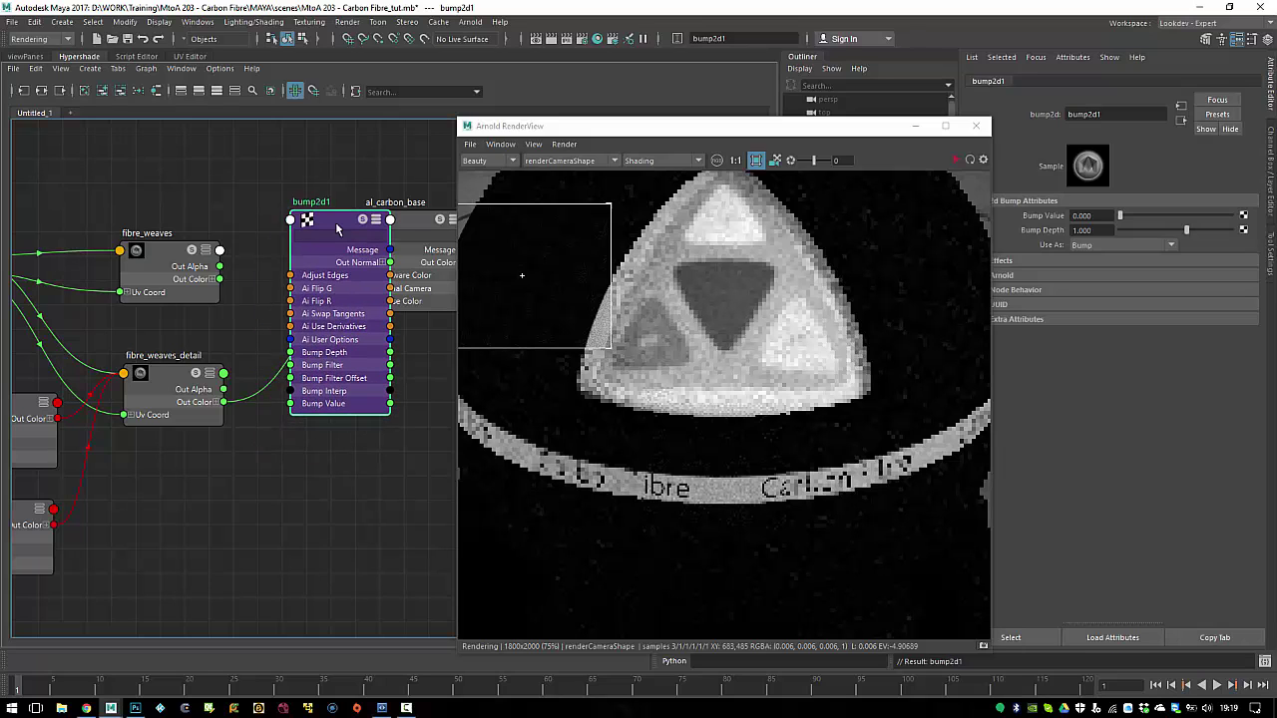
# Step: Connect fibre_weaves' Out Color R to bump2d1's Bump Value and delete its mistaken link to Bump Depth
pyautogui.click(211, 281)
pyautogui.moveTo(219, 297); pyautogui.dragTo(305, 353)
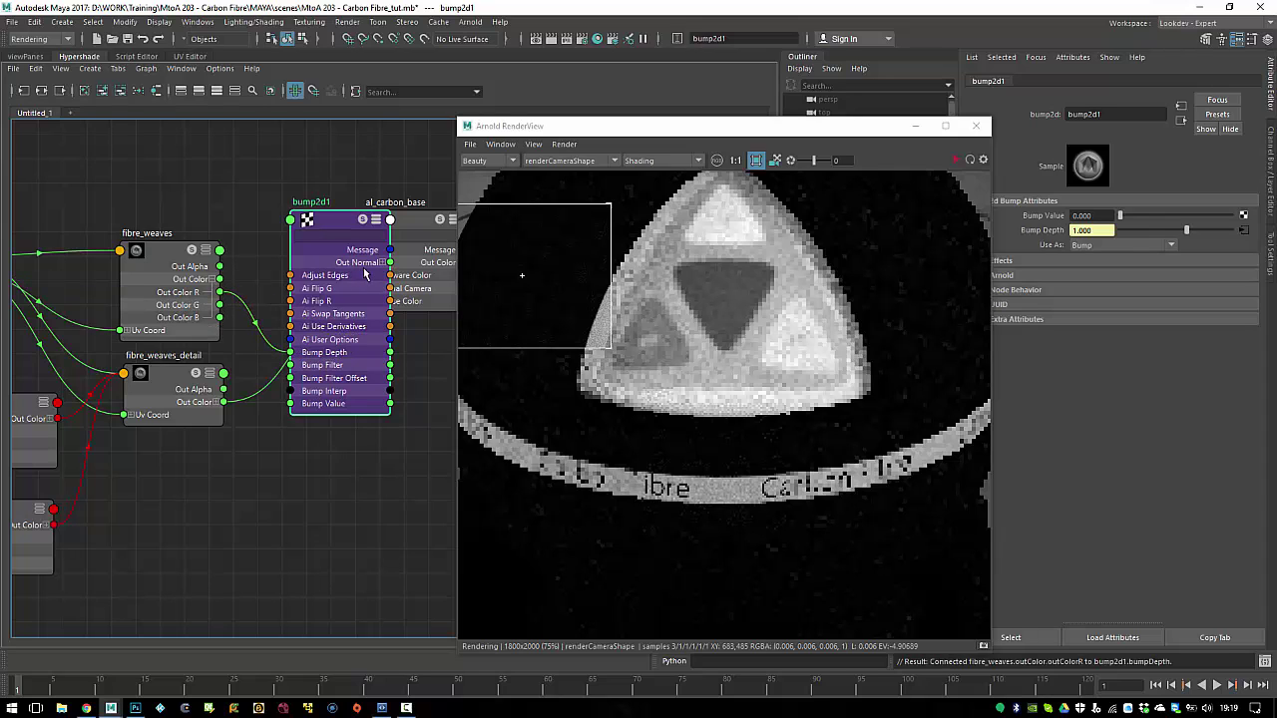
pyautogui.moveTo(219, 296); pyautogui.dragTo(291, 402)
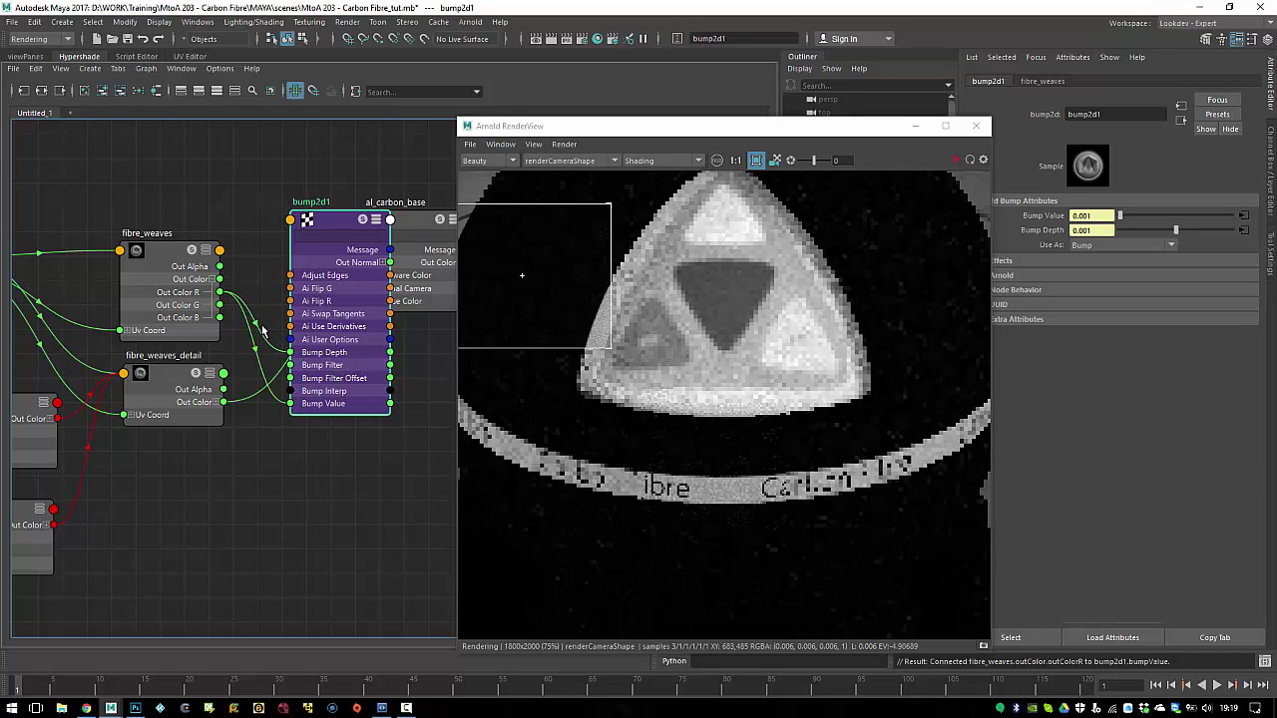
pyautogui.press('Delete')
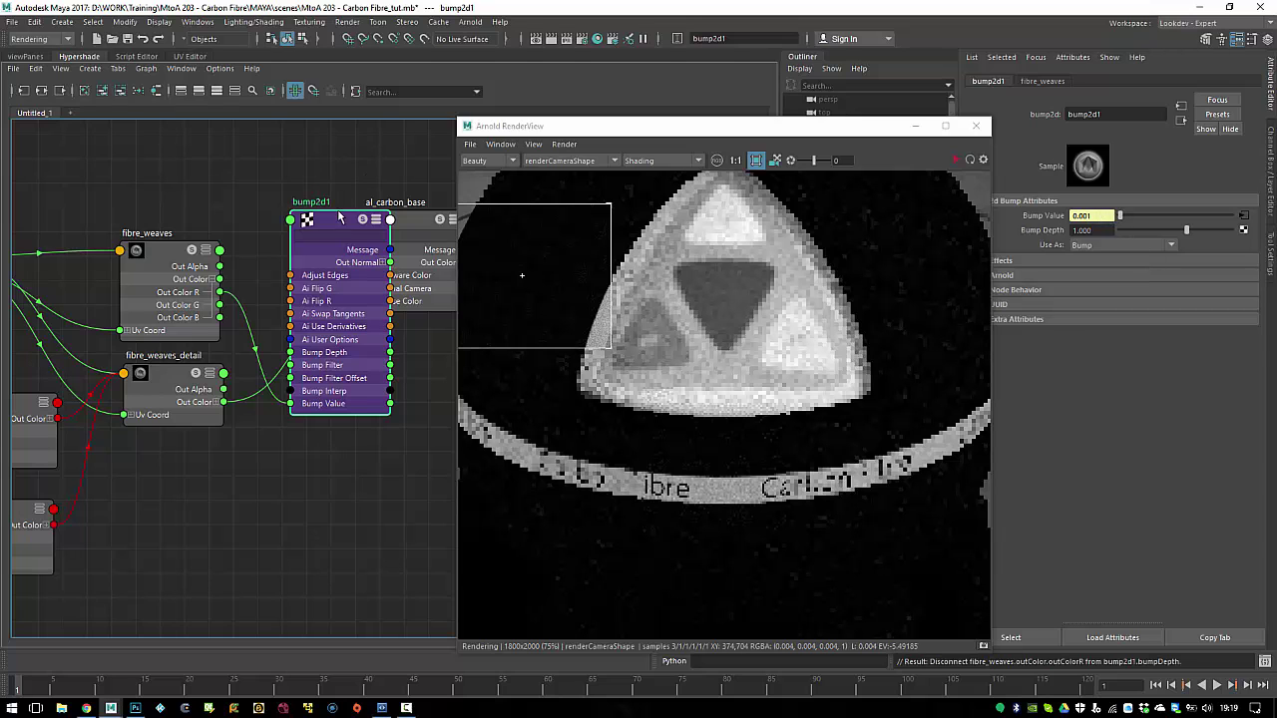
# Step: Space out bump2d1 and al_carbon_base in the graph and collapse bump2d1 to its compact view
pyautogui.moveTo(339, 217); pyautogui.dragTo(295, 228)
pyautogui.moveTo(380, 237); pyautogui.dragTo(260, 239, button='middle')
pyautogui.keyDown('alt'); pyautogui.moveTo(406, 207); pyautogui.dragTo(315, 207, button='middle'); pyautogui.keyUp('alt')
pyautogui.moveTo(315, 207); pyautogui.dragTo(397, 292)
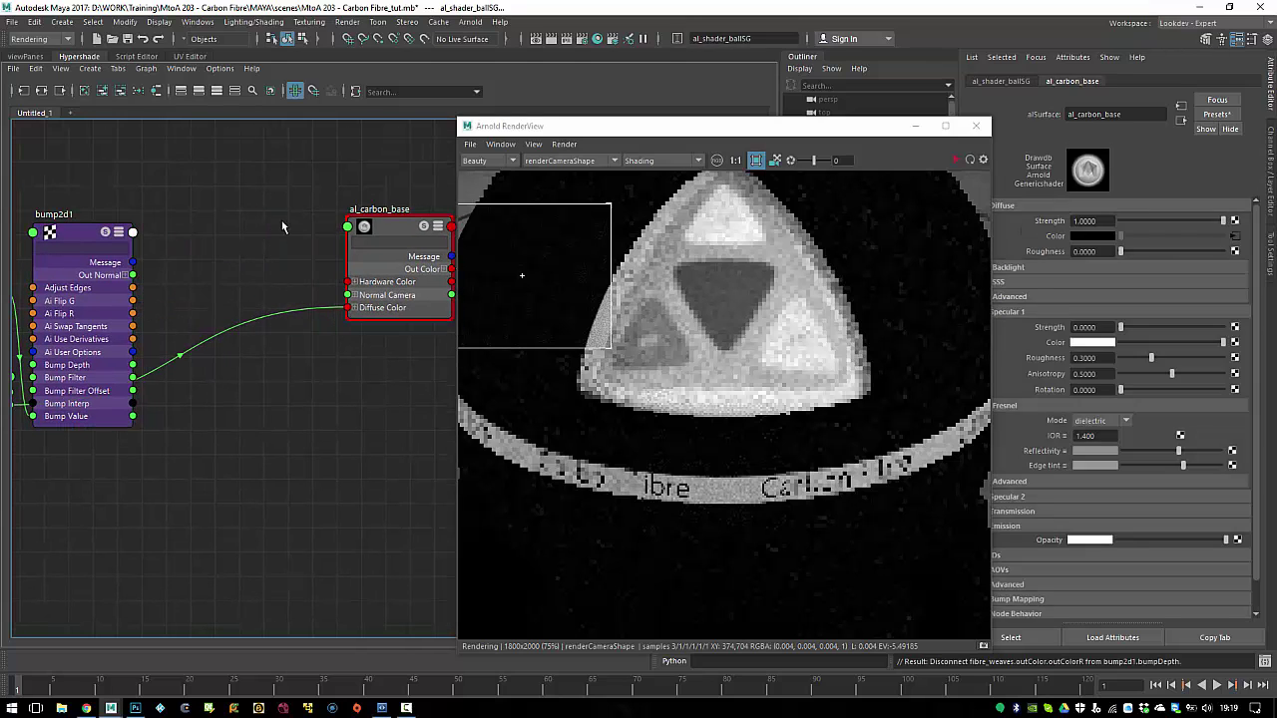
pyautogui.click(282, 222)
pyautogui.press('1')
pyautogui.moveTo(63, 234); pyautogui.dragTo(205, 242)
# Step: Close the render view, connect bump2d1 to al_carbon_base's Bump Mapping and save the scene
pyautogui.click(383, 228)
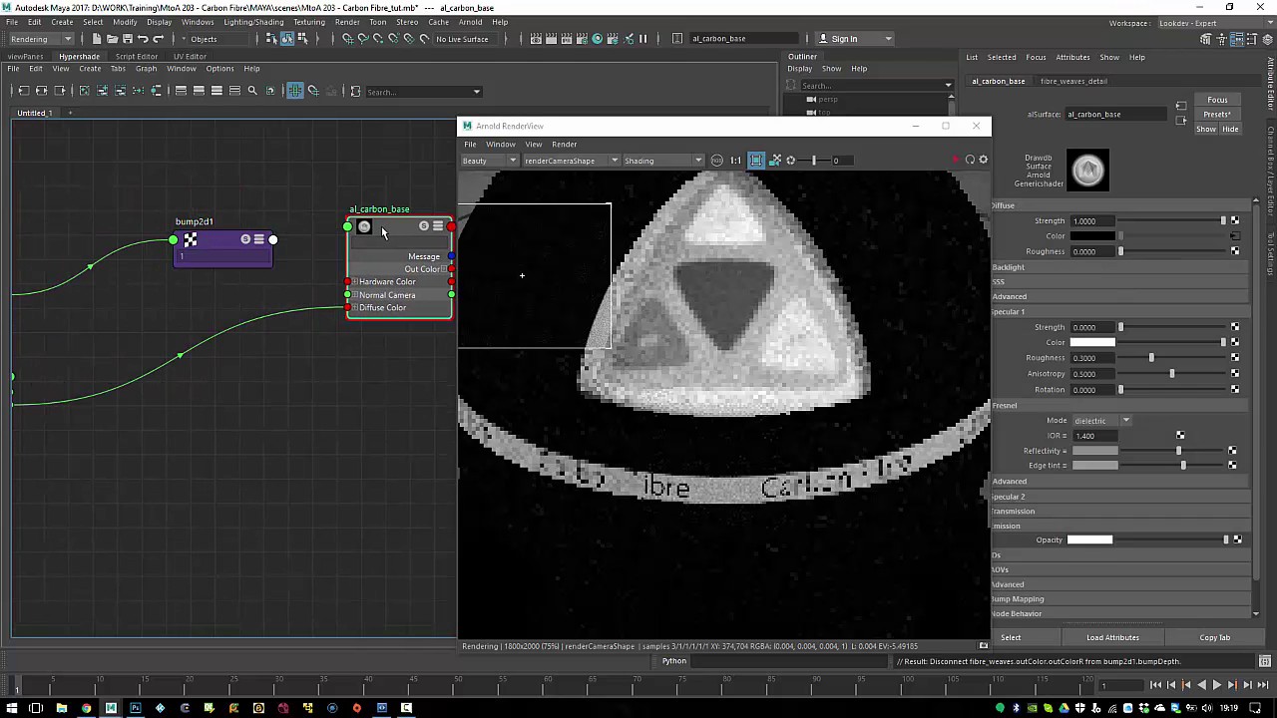
pyautogui.moveTo(878, 126); pyautogui.dragTo(785, 120)
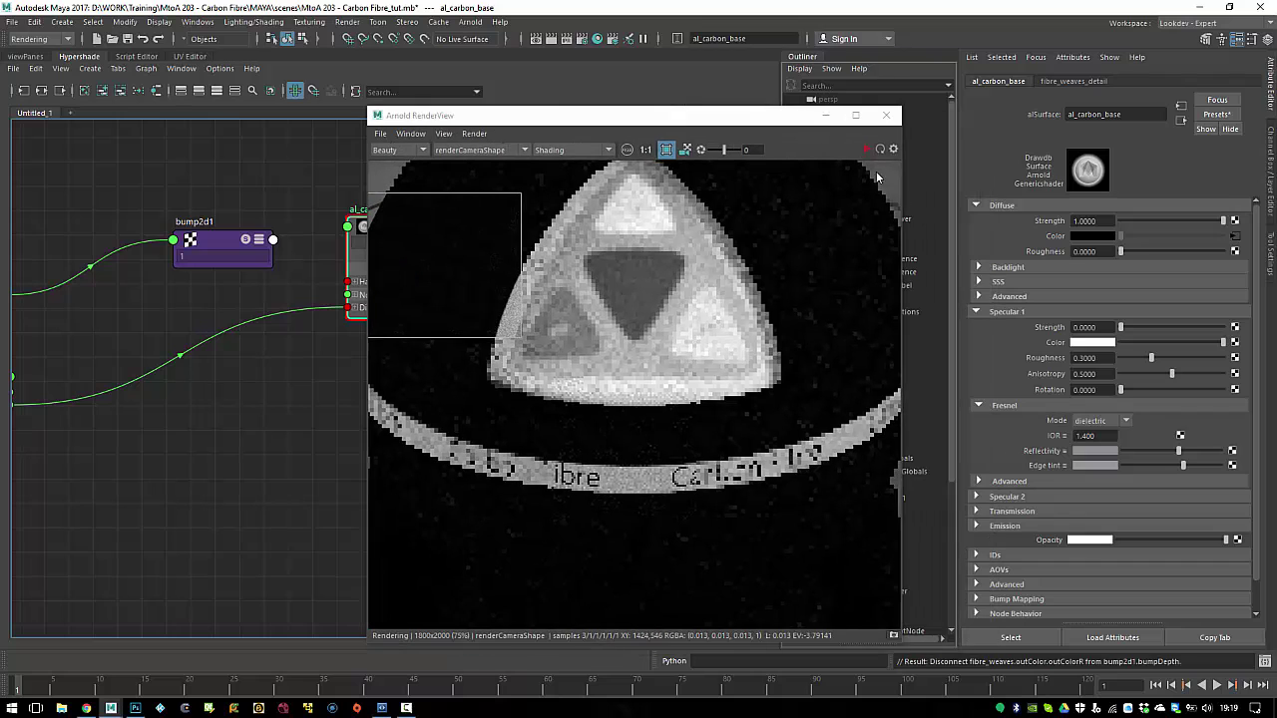
pyautogui.click(885, 118)
pyautogui.scroll(-1, 1016, 479)
pyautogui.click(996, 567)
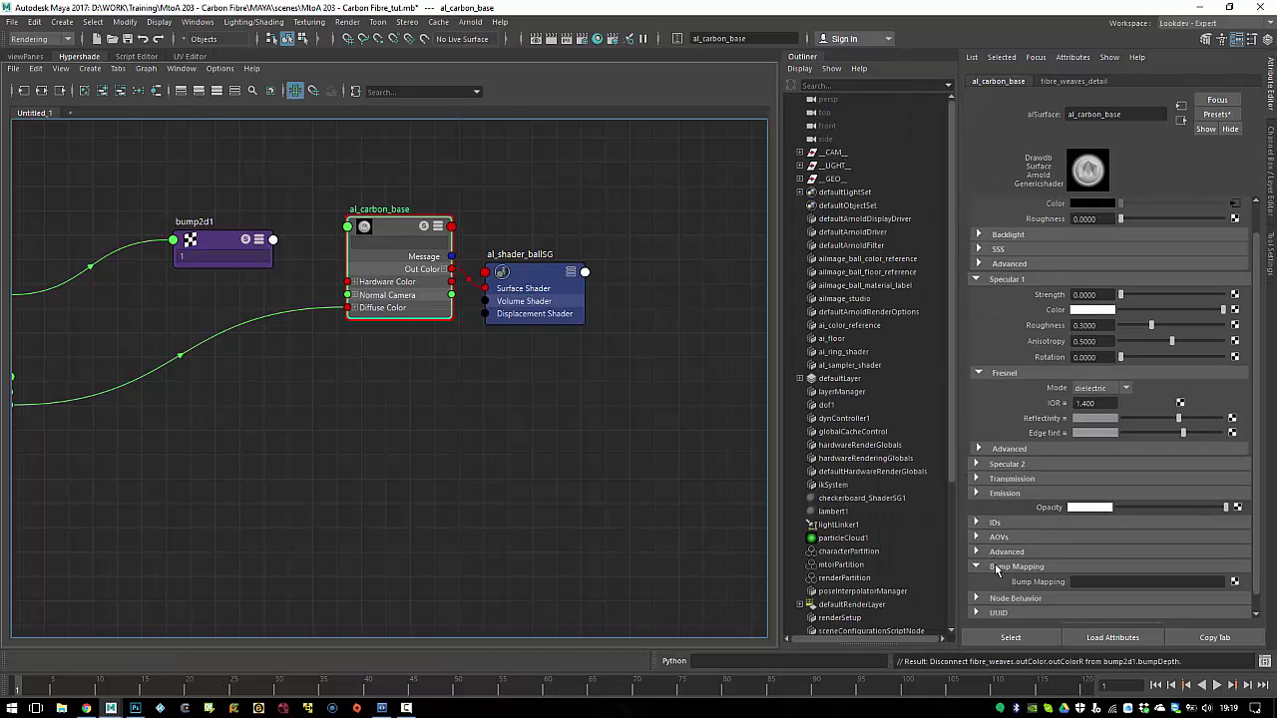
pyautogui.moveTo(212, 242); pyautogui.dragTo(1018, 587, button='middle')
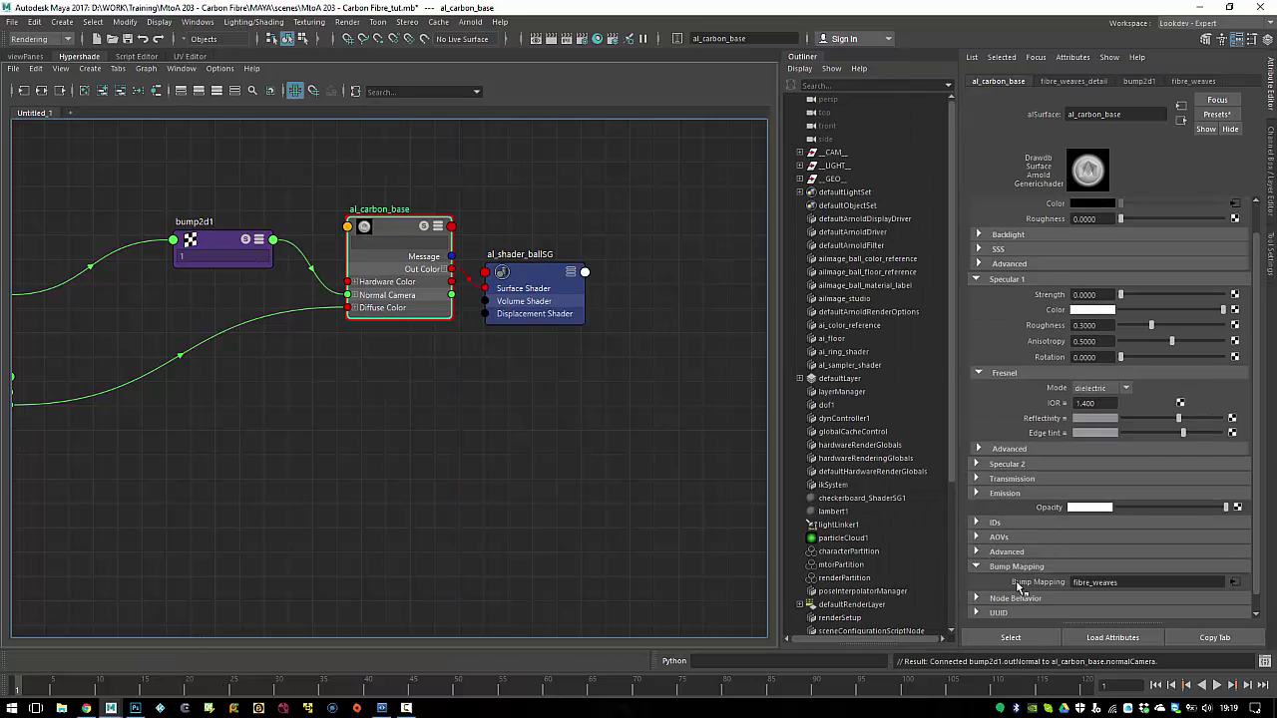
pyautogui.hotkey('ctrl', 's')
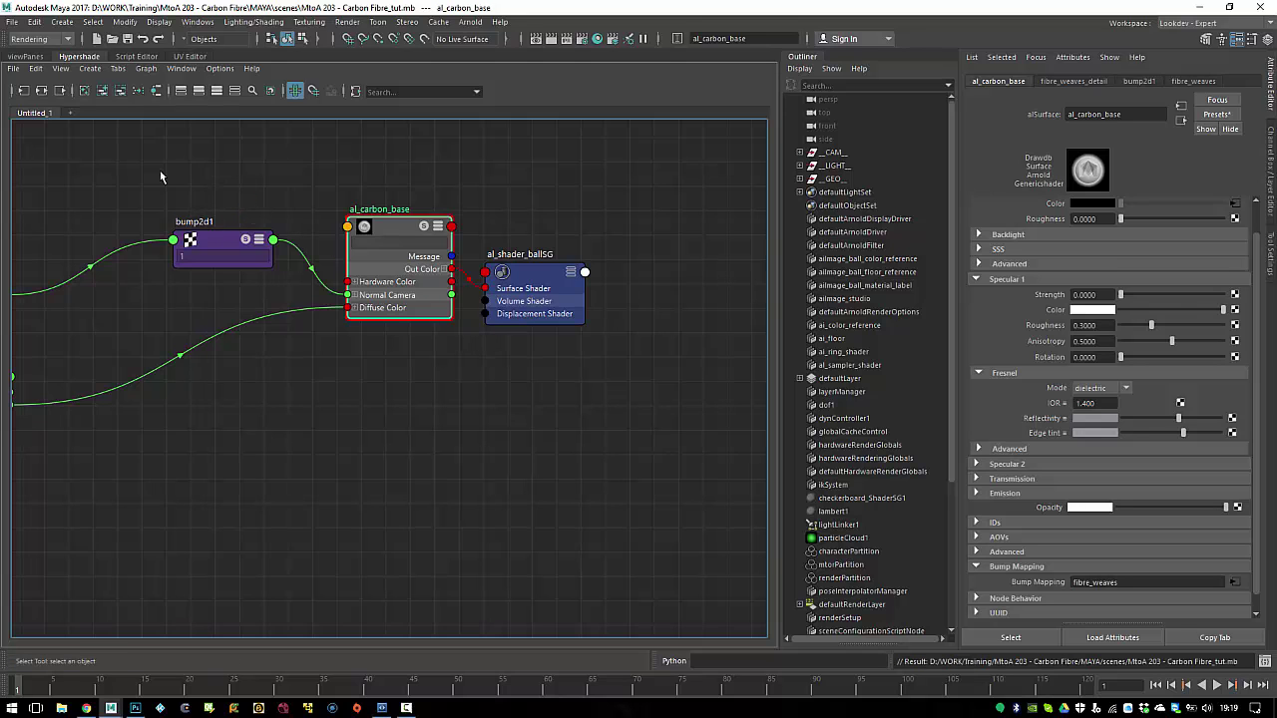
# Step: Reopen the Arnold RenderView and place it so that bump2d1 stays visible in the graph
pyautogui.keyDown('alt'); pyautogui.moveTo(161, 173); pyautogui.dragTo(248, 167, button='middle'); pyautogui.keyUp('alt')
pyautogui.click(471, 23)
pyautogui.click(480, 48)
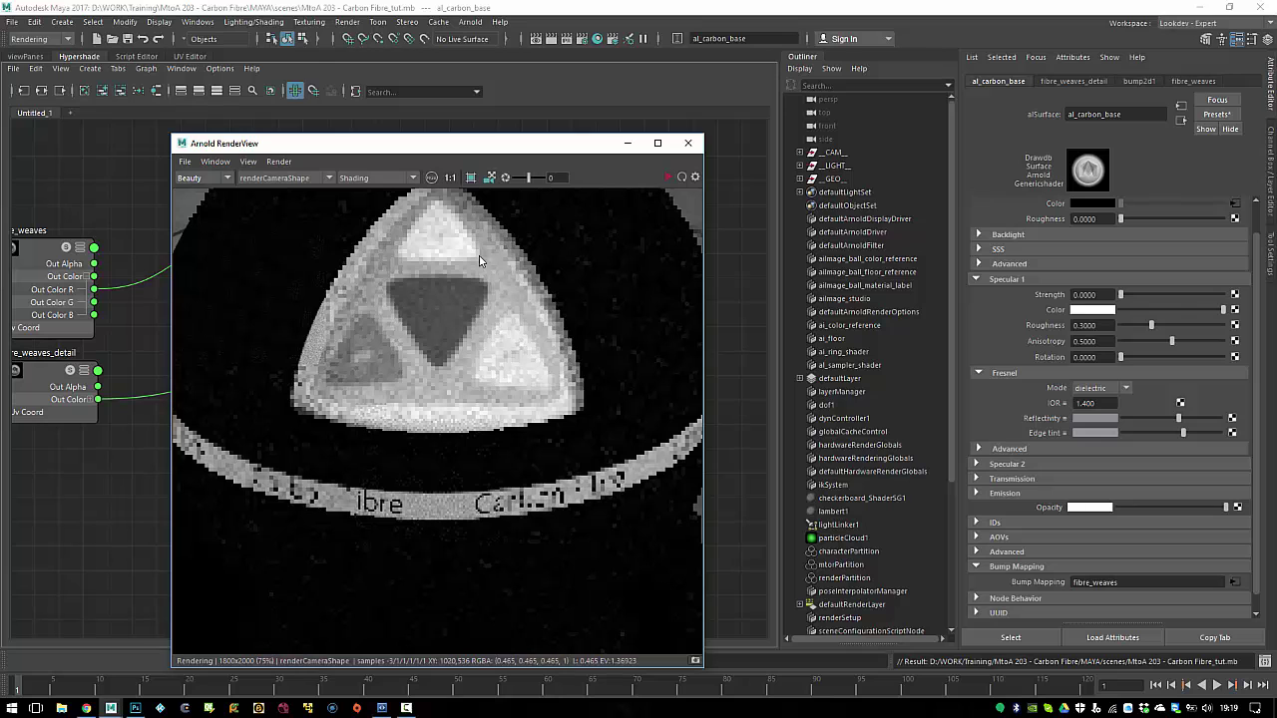
pyautogui.moveTo(259, 142); pyautogui.dragTo(472, 202)
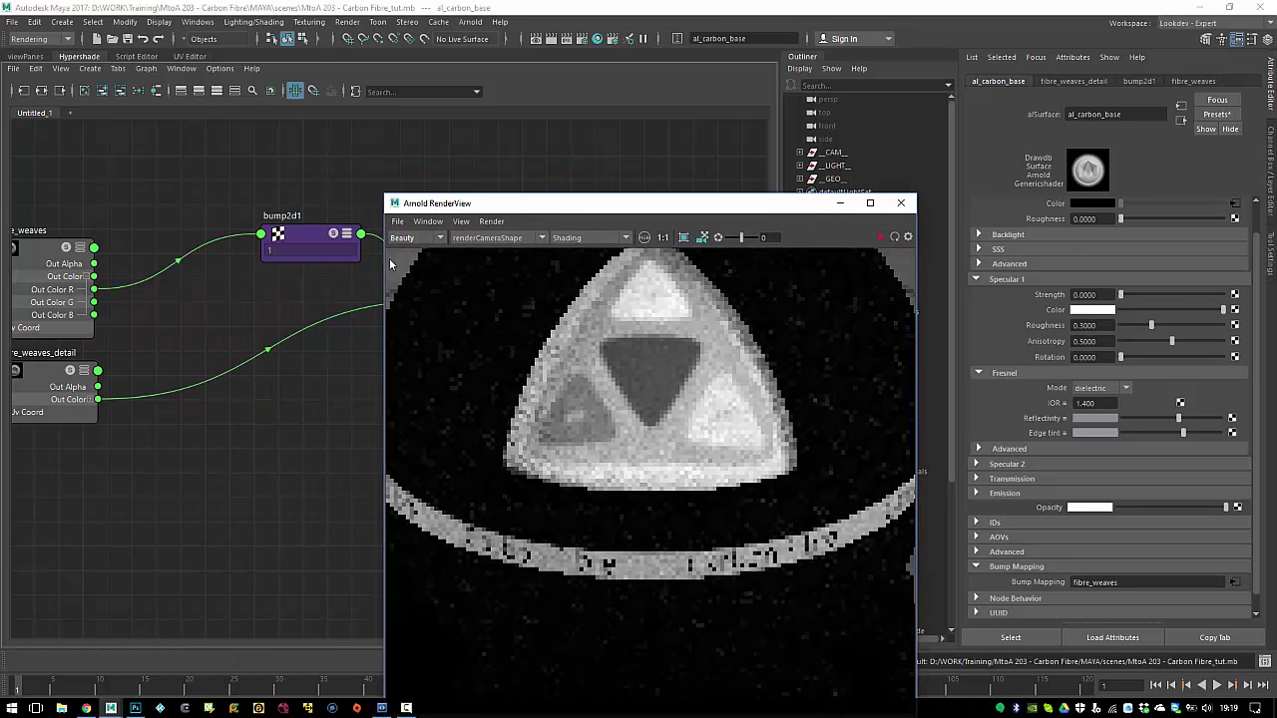
# Step: Raise the Specular 1 Strength of al_carbon_base to 1.0 and reposition the render view beside its attributes
pyautogui.click(309, 244)
pyautogui.moveTo(851, 202); pyautogui.dragTo(567, 278)
pyautogui.click(485, 215)
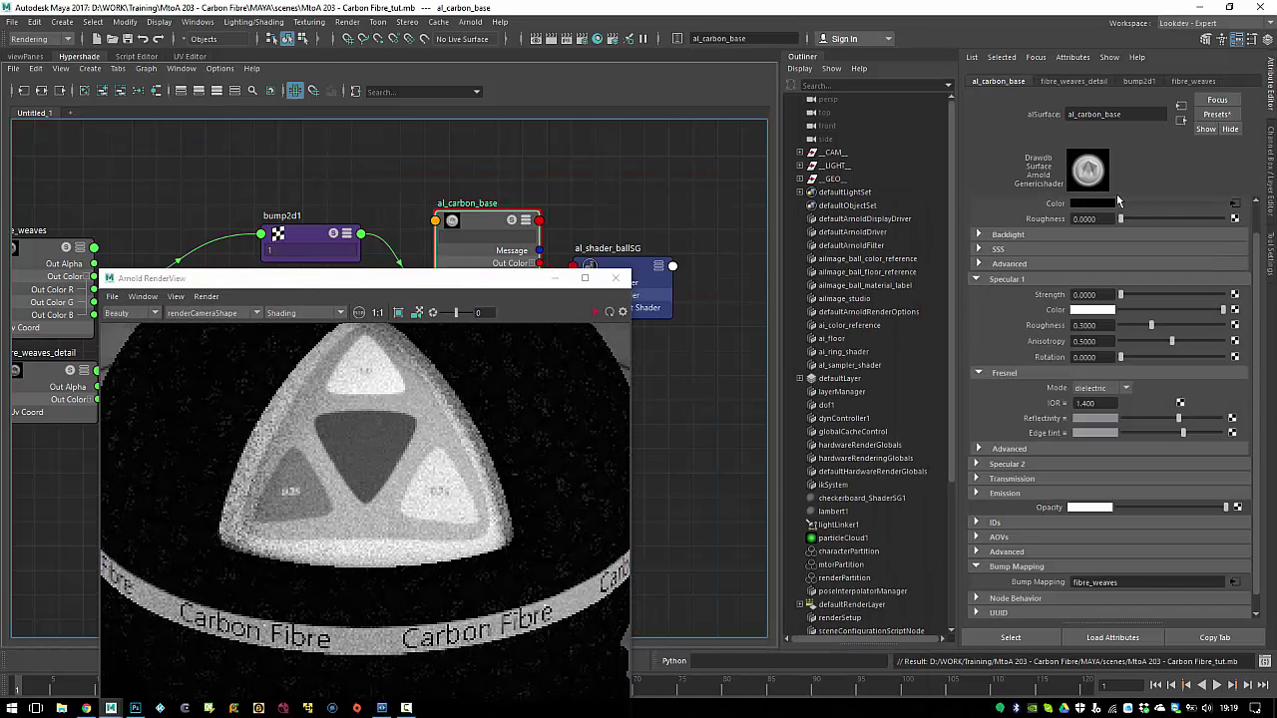
pyautogui.moveTo(1121, 294); pyautogui.dragTo(1227, 294)
pyautogui.moveTo(536, 279); pyautogui.dragTo(703, 211)
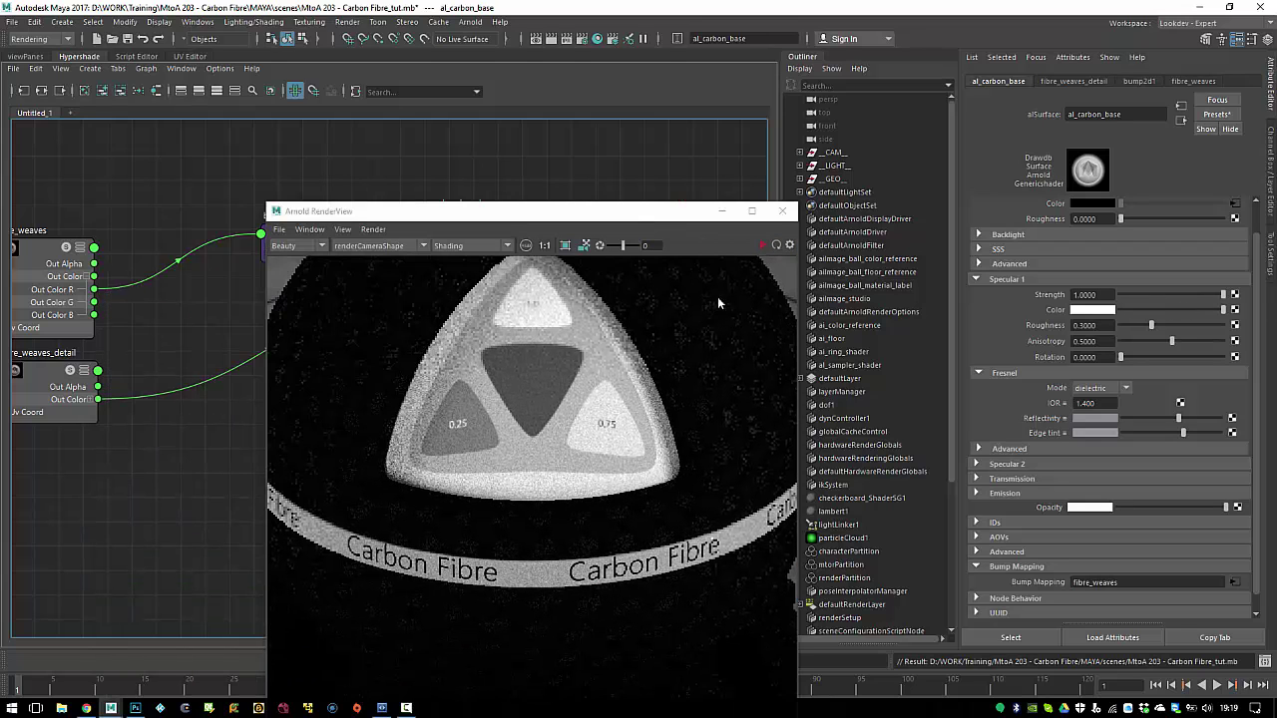
# Step: Move the render view clear of bump2d1 and limit rendering to a crop region on the ball's curved shell beside the triangle
pyautogui.press('space')
pyautogui.click(761, 245)
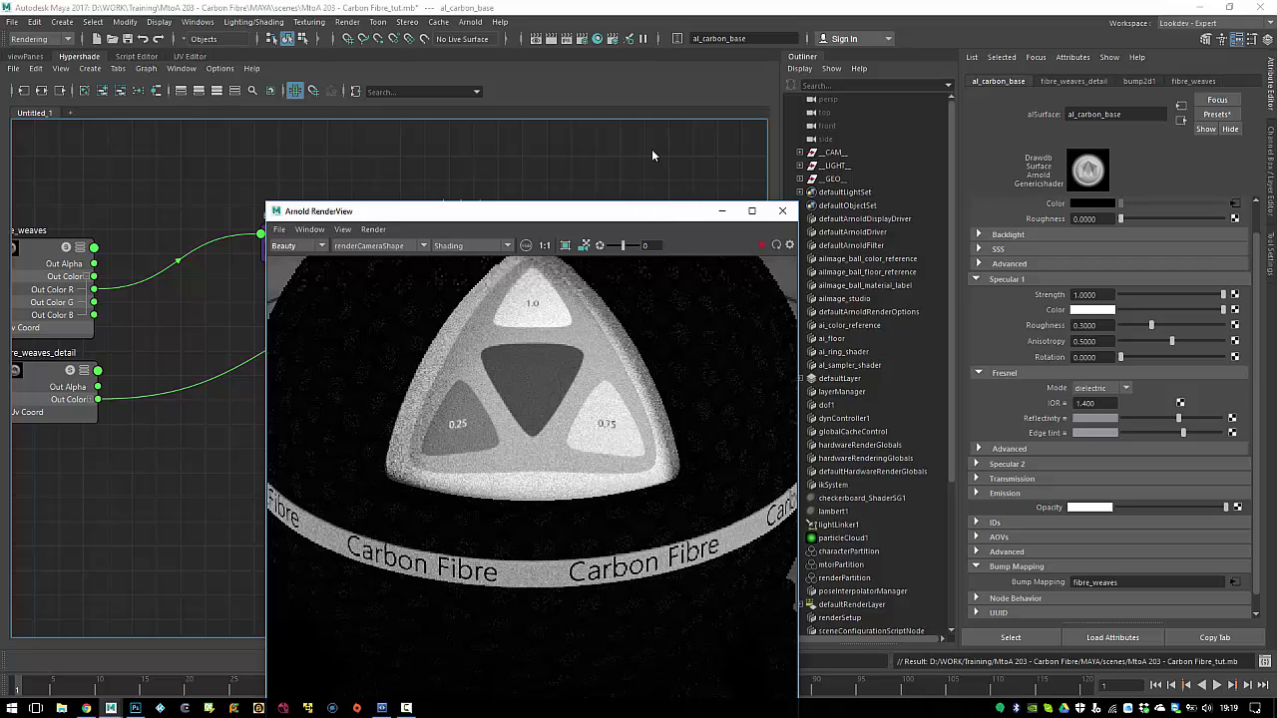
pyautogui.moveTo(447, 212); pyautogui.dragTo(581, 147)
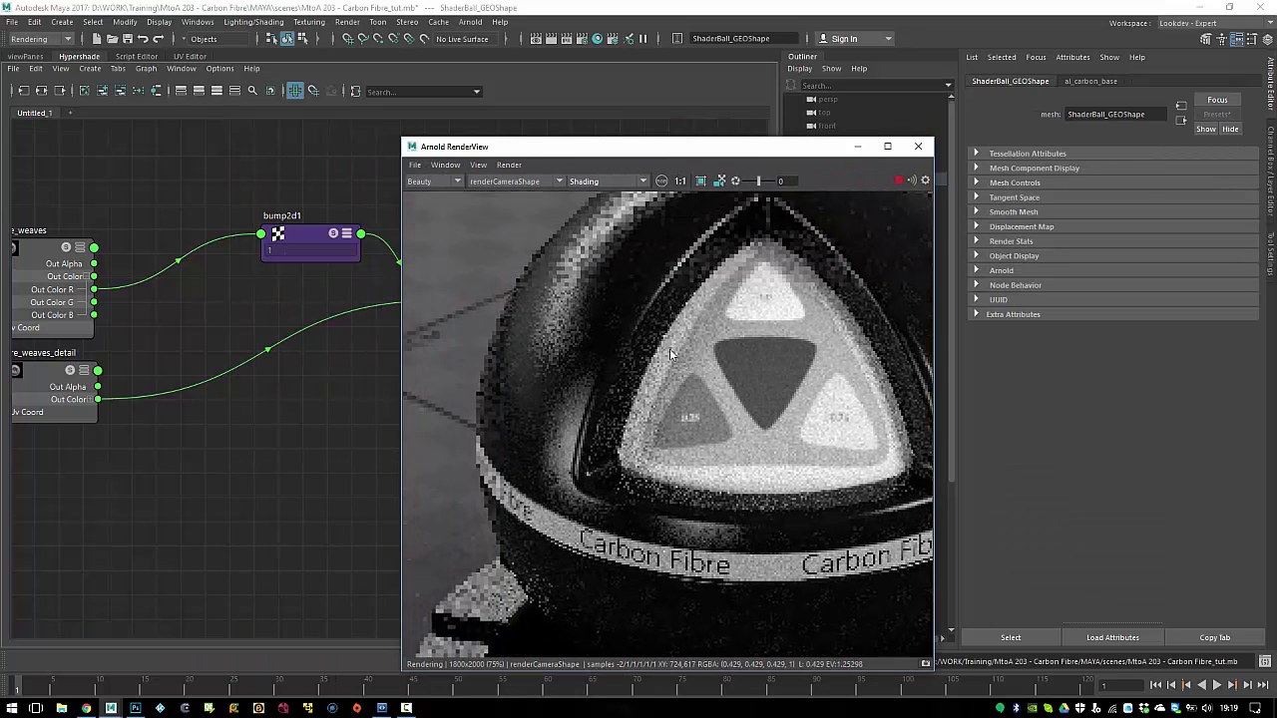
pyautogui.moveTo(476, 243); pyautogui.dragTo(672, 412)
# Step: Select bump2d1, expand it to show its bump attributes in the graph and refresh the render
pyautogui.click(308, 246)
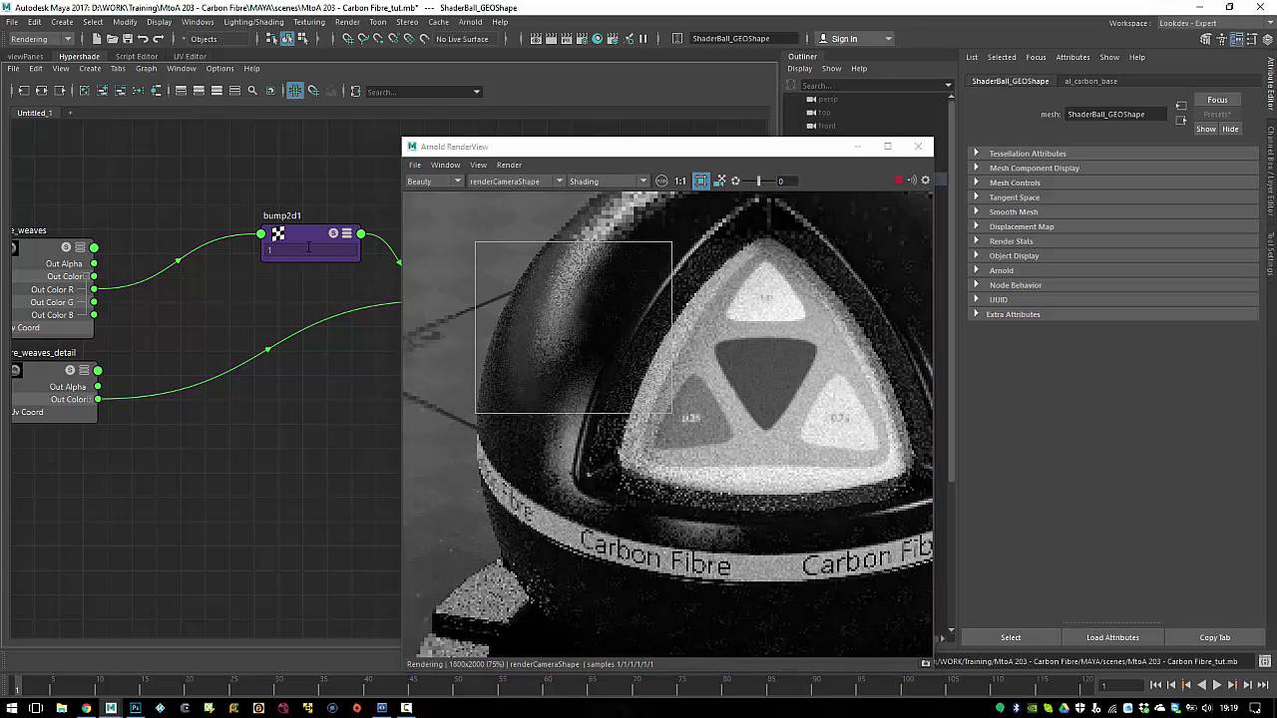
pyautogui.press('3')
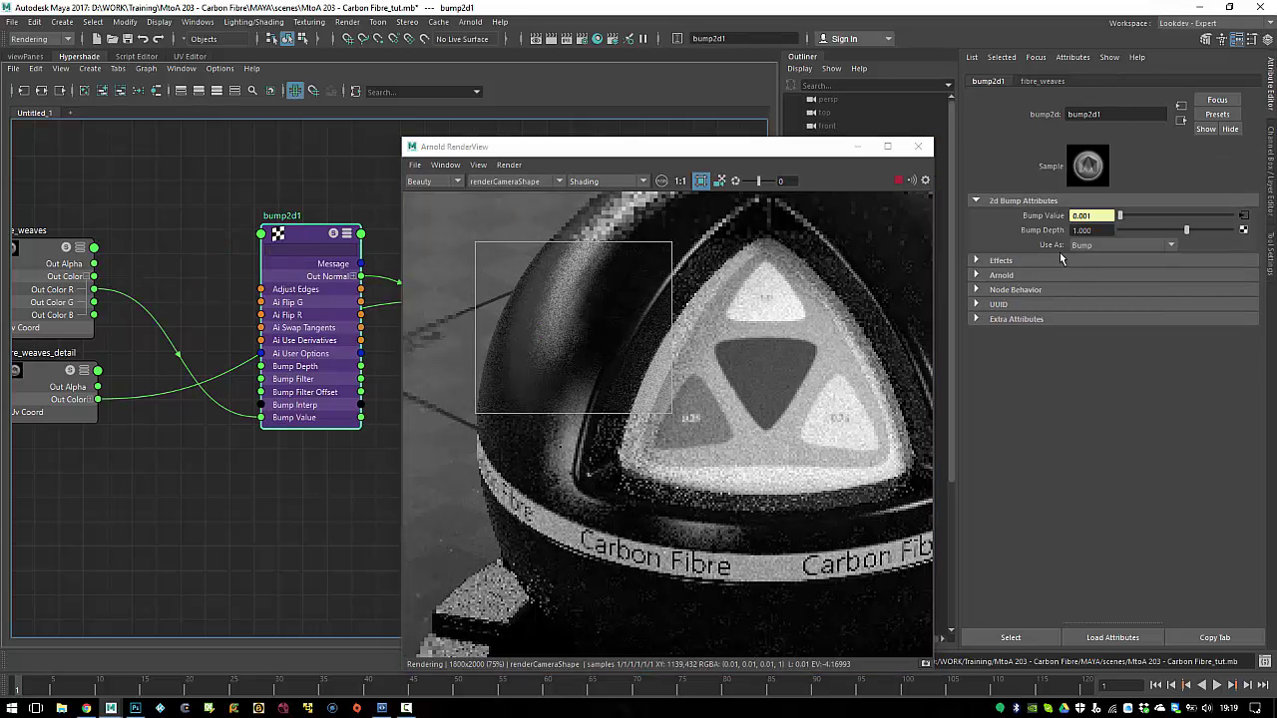
pyautogui.click(509, 164)
pyautogui.click(558, 254)
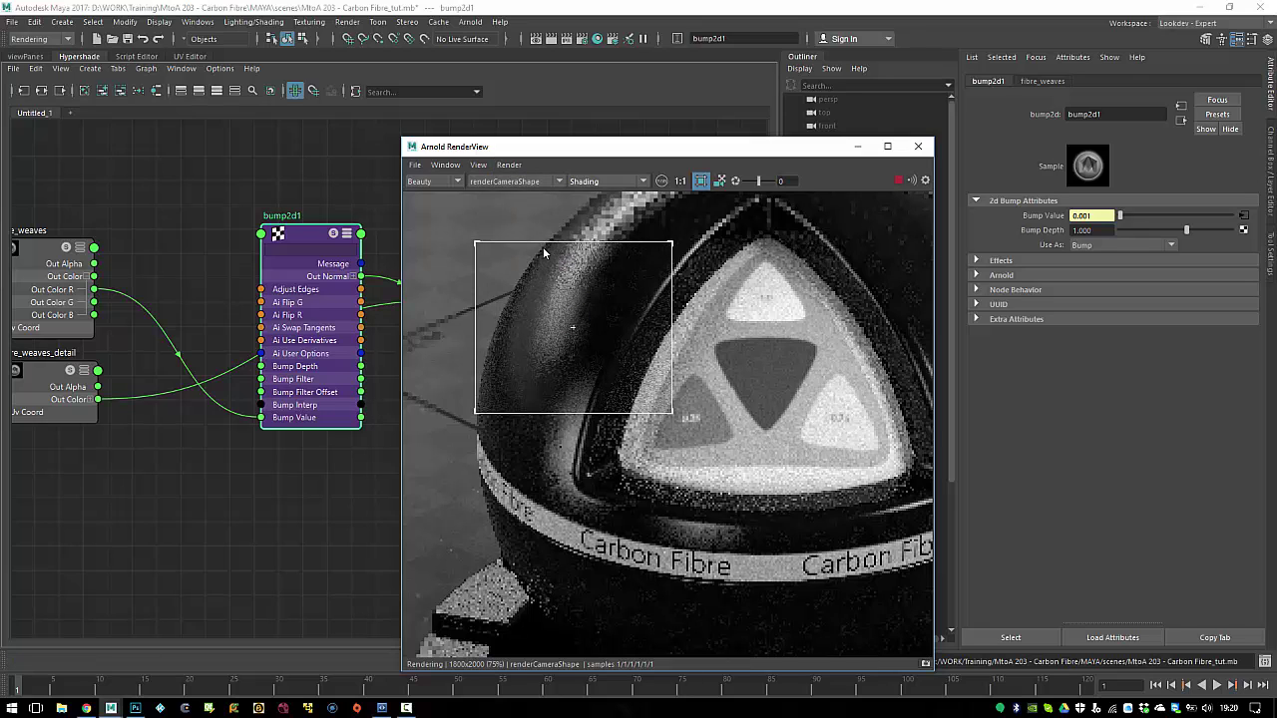
# Step: Select fibre_weaves and switch the render view's shading mode to Isolate Selected to inspect the weave alone
pyautogui.keyDown('alt'); pyautogui.moveTo(208, 209); pyautogui.dragTo(370, 212, button='middle'); pyautogui.keyUp('alt')
pyautogui.moveTo(202, 253); pyautogui.dragTo(287, 198)
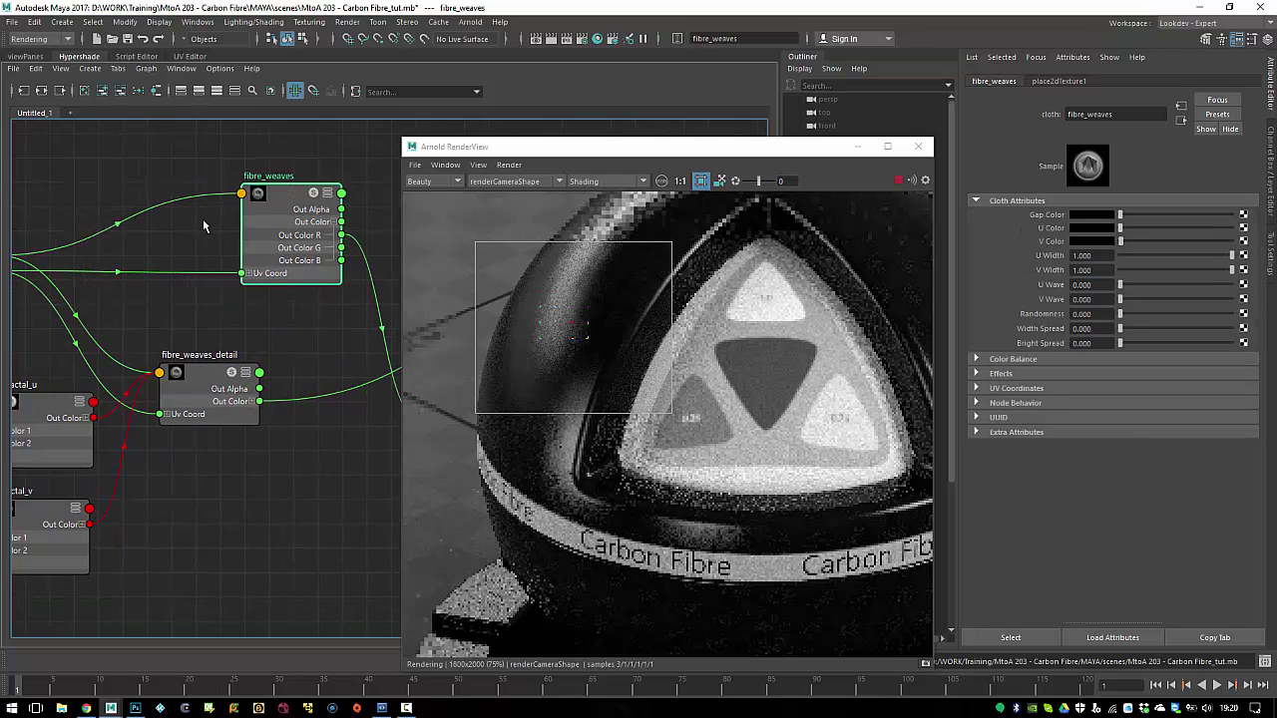
pyautogui.keyDown('alt'); pyautogui.moveTo(202, 218); pyautogui.dragTo(138, 230, button='middle'); pyautogui.keyUp('alt')
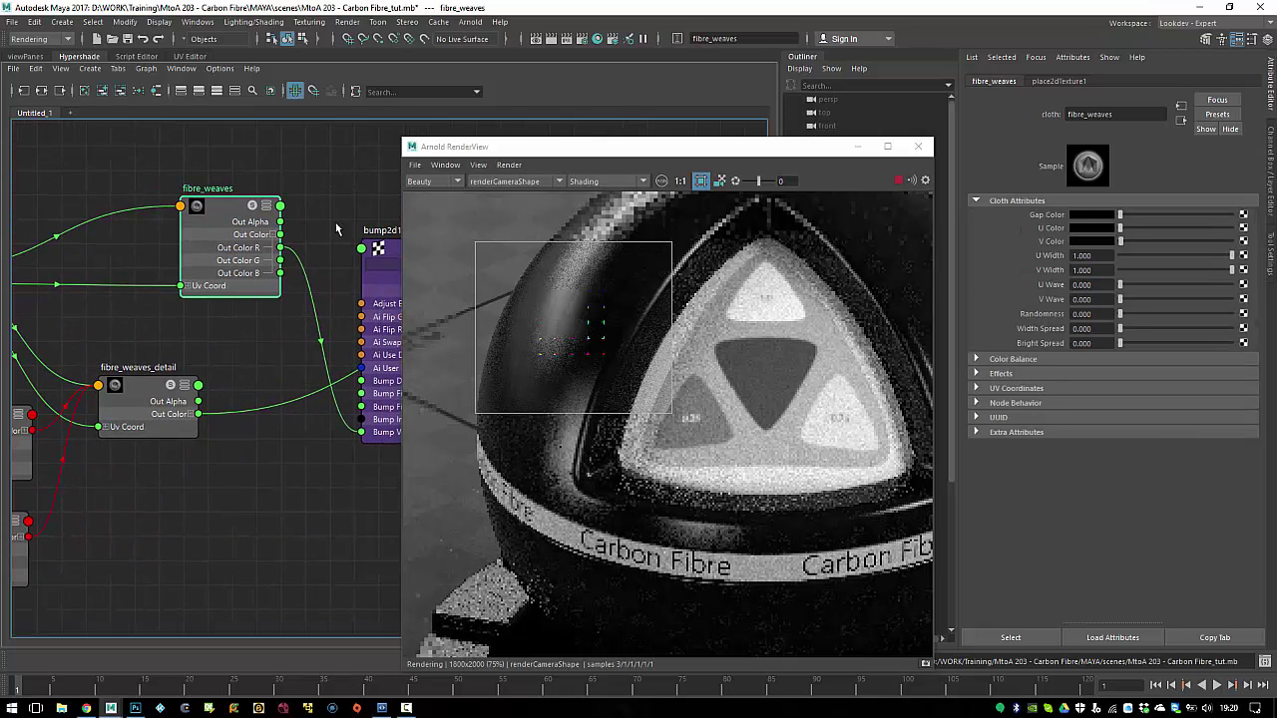
pyautogui.keyDown('alt'); pyautogui.moveTo(354, 246); pyautogui.dragTo(258, 242, button='middle'); pyautogui.keyUp('alt')
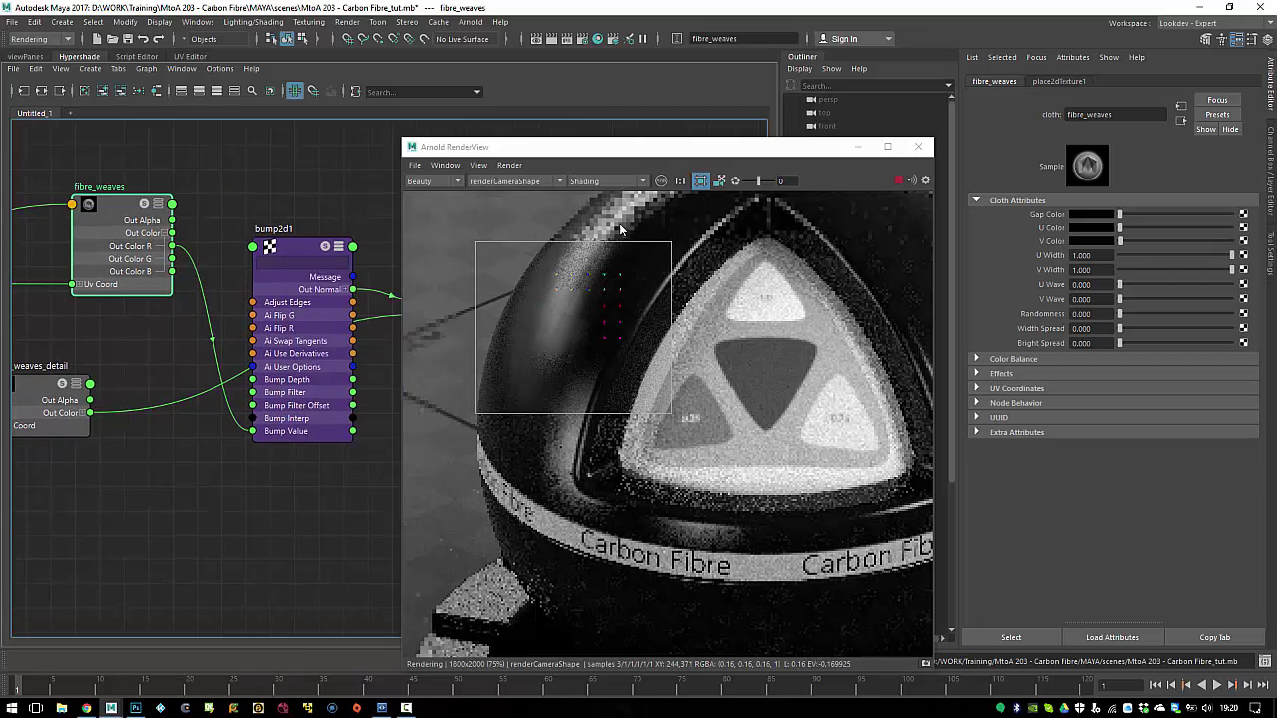
pyautogui.click(601, 182)
pyautogui.click(587, 262)
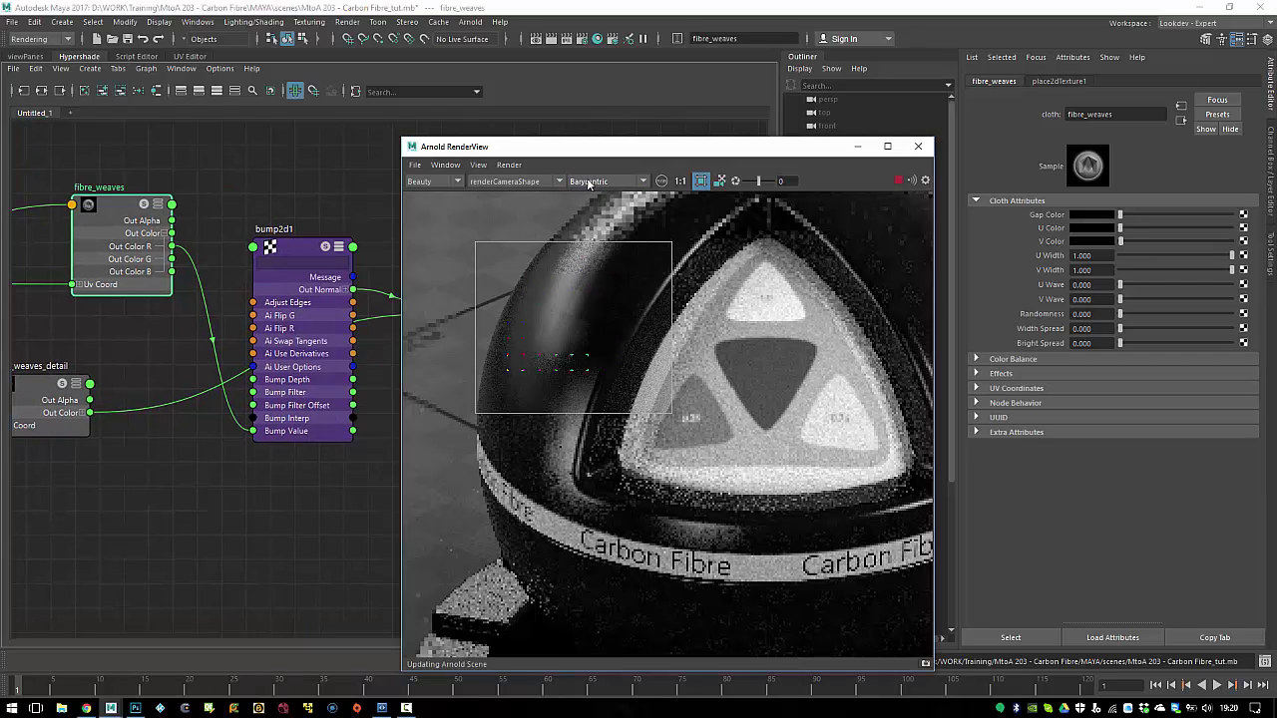
pyautogui.click(588, 182)
pyautogui.click(595, 265)
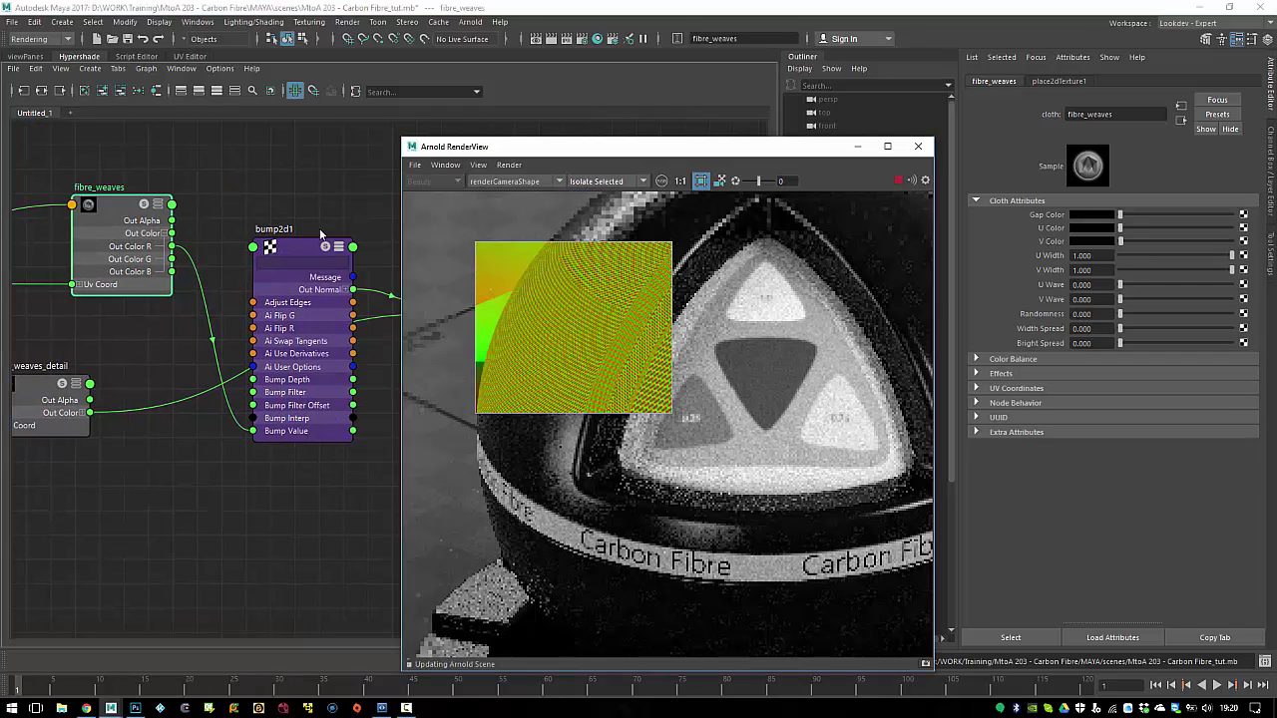
# Step: Set the U Color of fibre_weaves to dark grey and its V Color to light grey for a contrasting weave
pyautogui.click(163, 193)
pyautogui.moveTo(130, 207); pyautogui.dragTo(140, 190)
pyautogui.keyDown('alt'); pyautogui.moveTo(317, 203); pyautogui.dragTo(215, 188, button='middle'); pyautogui.keyUp('alt')
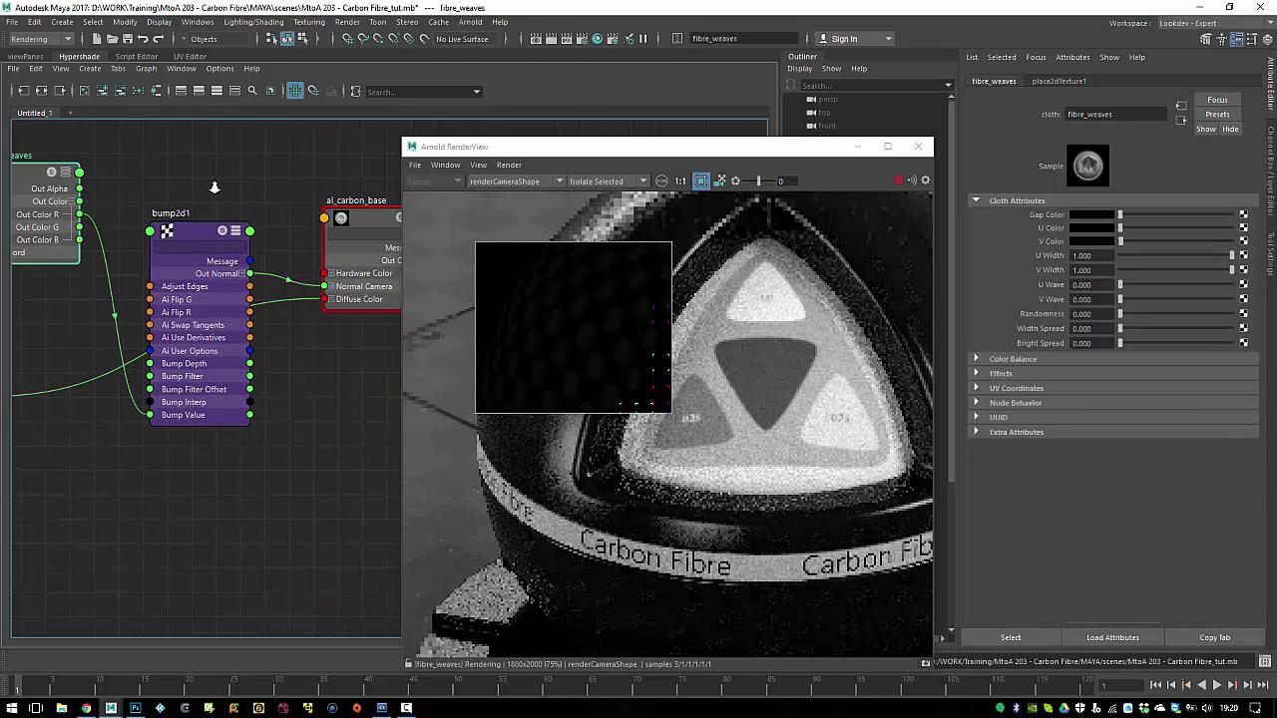
pyautogui.scroll(-2, 214, 187)
pyautogui.keyDown('alt'); pyautogui.moveTo(308, 196); pyautogui.dragTo(389, 215, button='middle'); pyautogui.keyUp('alt')
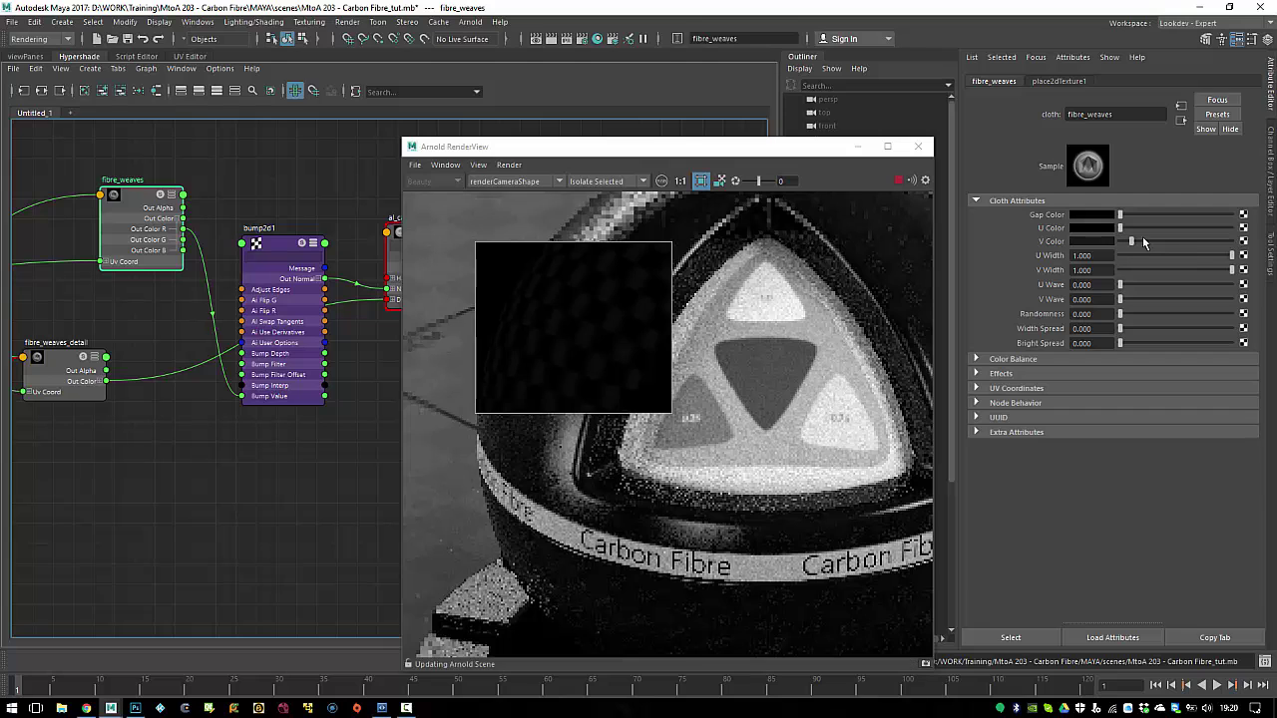
pyautogui.moveTo(1142, 238); pyautogui.dragTo(1231, 241)
pyautogui.moveTo(1129, 227); pyautogui.dragTo(1194, 231)
pyautogui.click(1145, 228)
pyautogui.click(1187, 240)
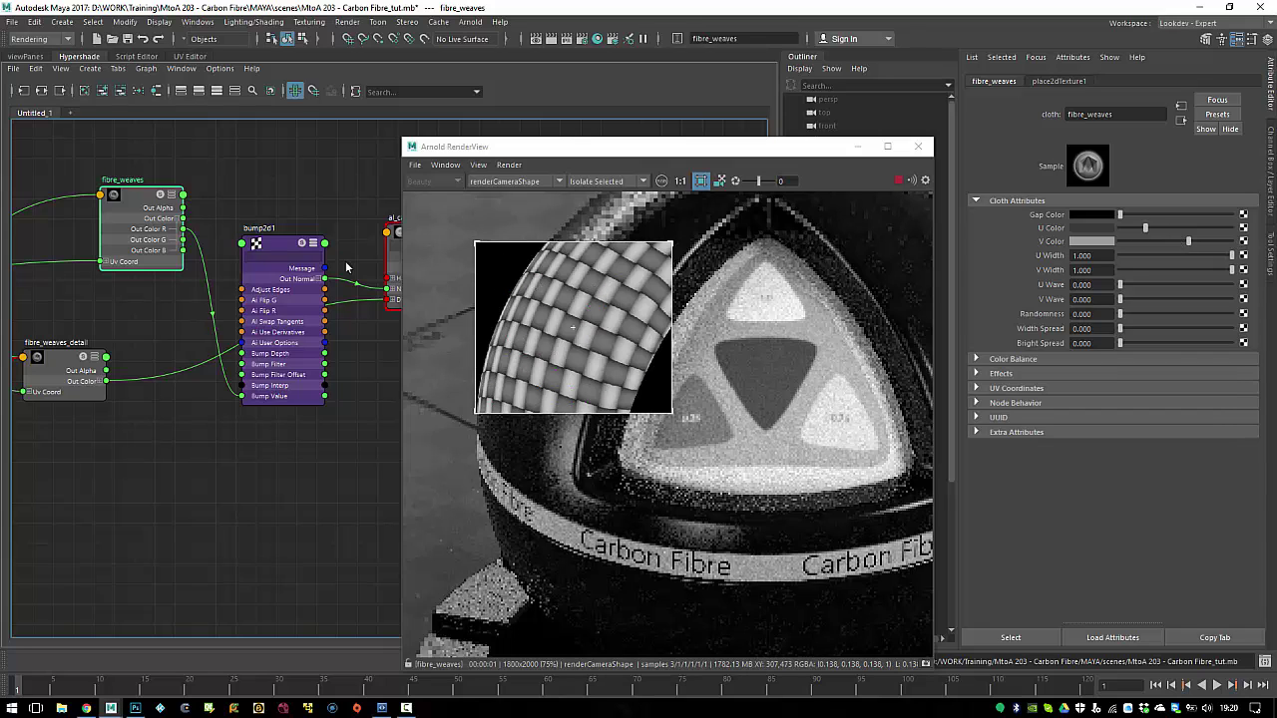
# Step: Return the render view to Shading mode, then reposition bump2d1 in the graph and collapse it to its compact view
pyautogui.click(589, 180)
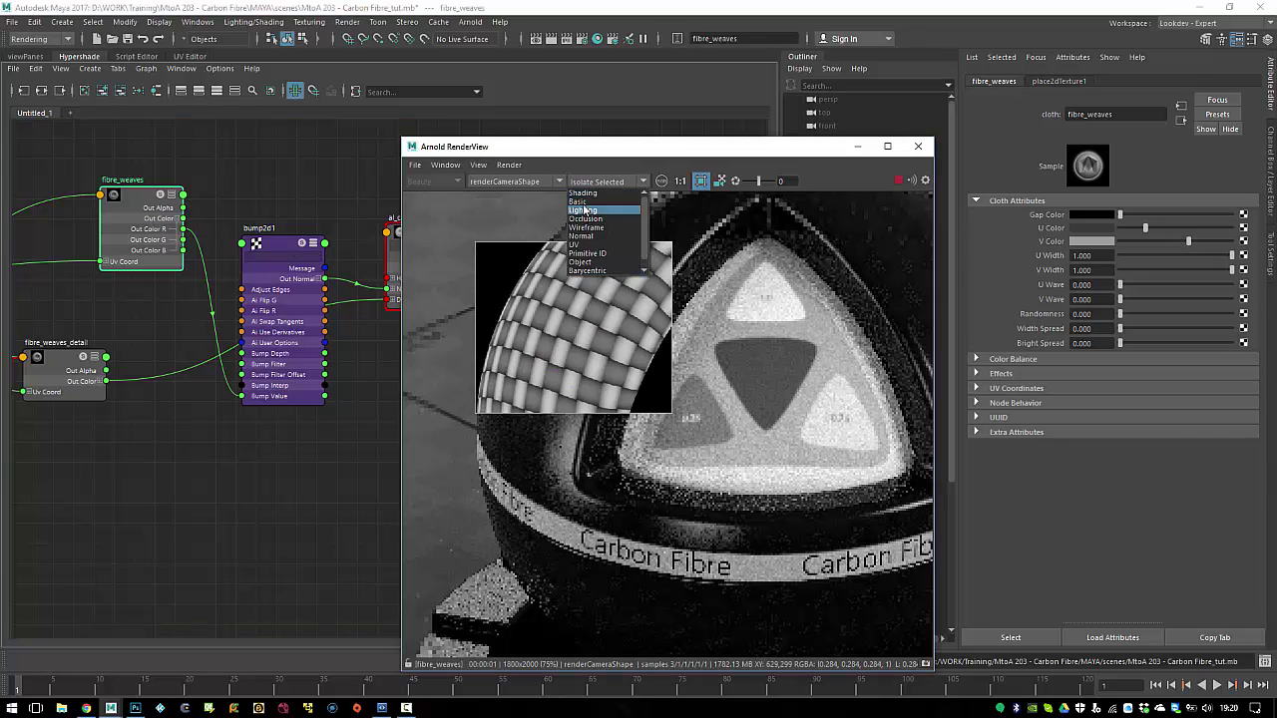
pyautogui.click(581, 201)
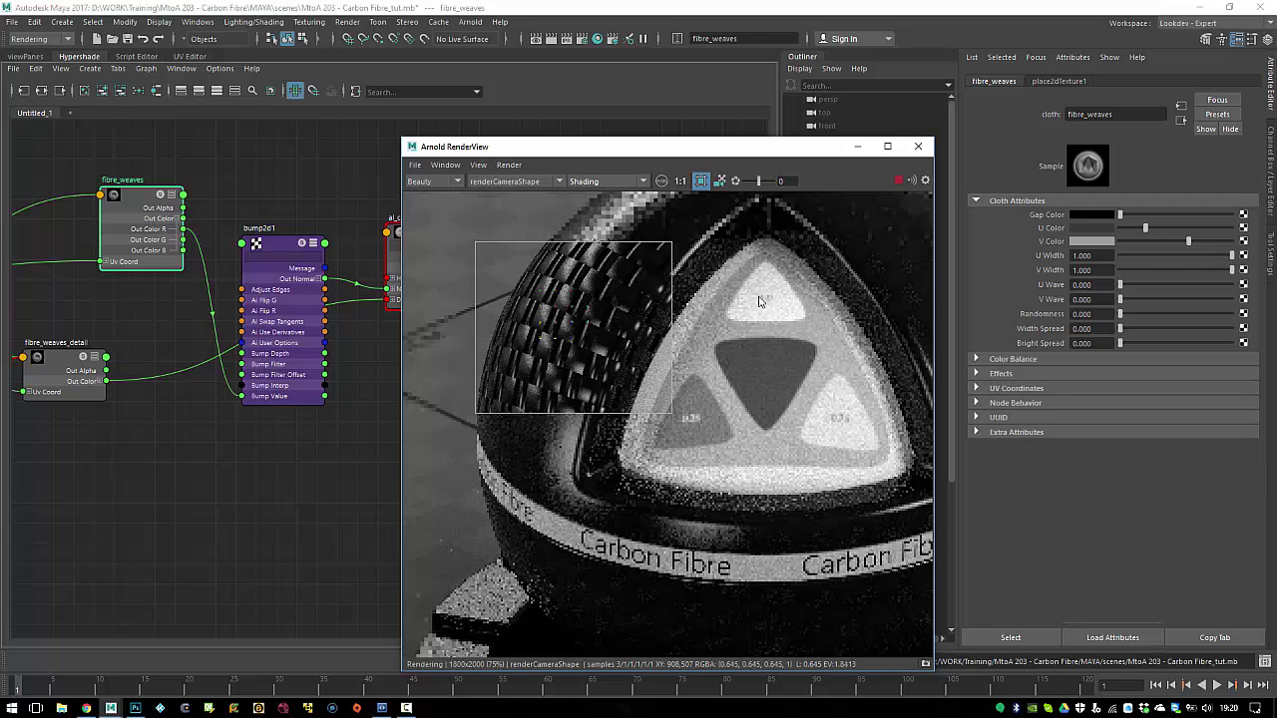
pyautogui.keyDown('alt'); pyautogui.moveTo(273, 198); pyautogui.dragTo(246, 206, button='middle'); pyautogui.keyUp('alt')
pyautogui.moveTo(251, 253); pyautogui.dragTo(250, 238)
pyautogui.press('1')
# Step: Try a Bump Depth of 0.05 on bump2d1 and settle on 0.1
pyautogui.click(1096, 228)
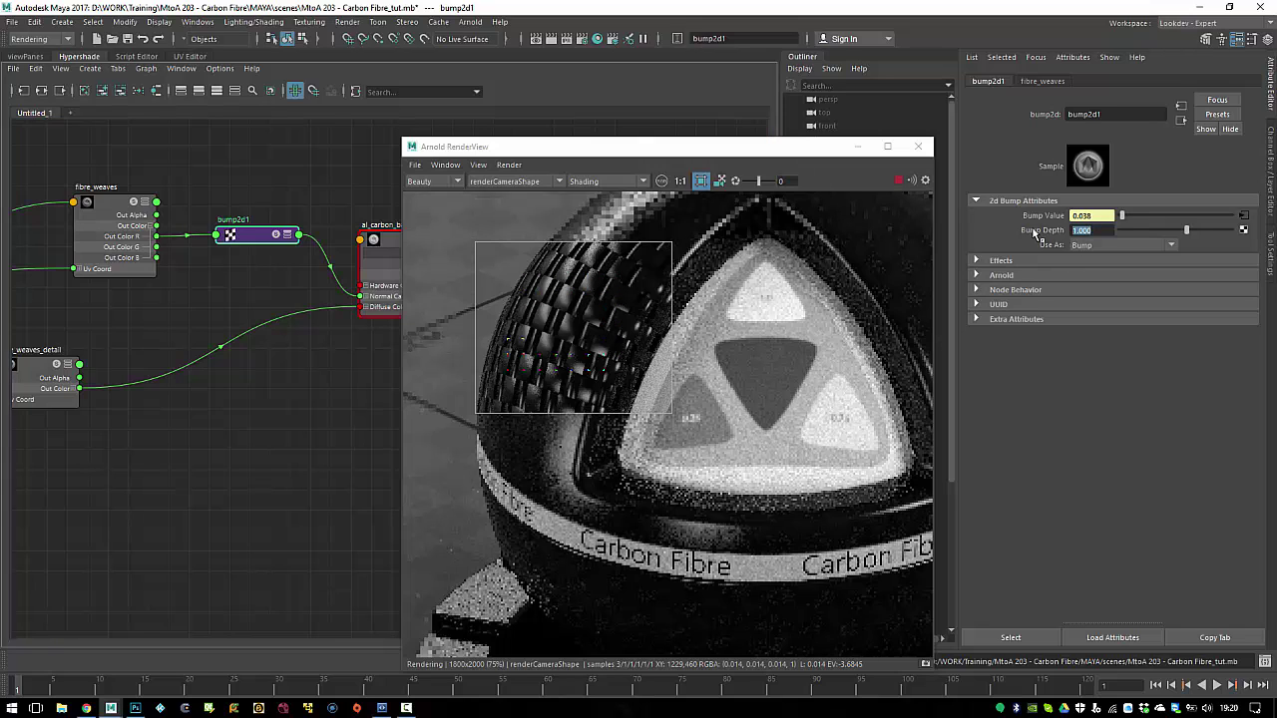
pyautogui.write('0.05')
pyautogui.press('Return')
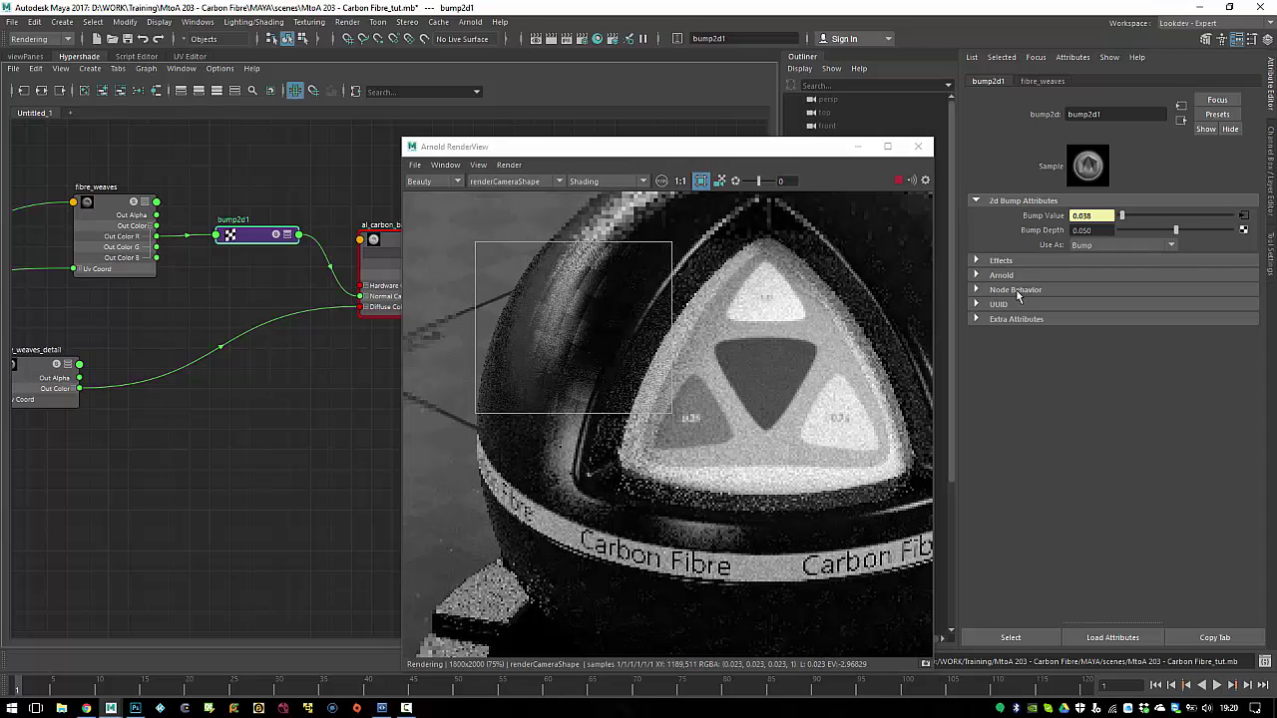
pyautogui.moveTo(1079, 230); pyautogui.dragTo(1092, 228)
pyautogui.write('1')
pyautogui.press('Return')
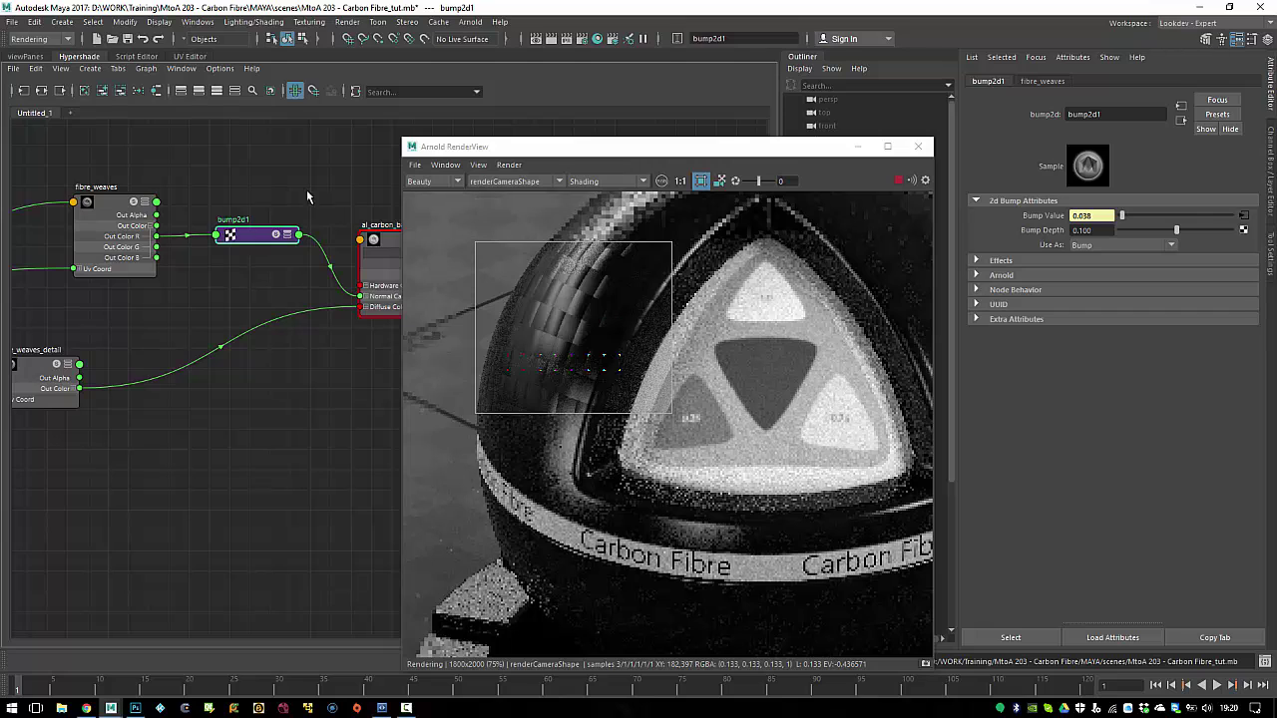
# Step: Space out bump2d1 and fibre_weaves in the graph and collapse fibre_weaves to its compact view
pyautogui.keyDown('alt'); pyautogui.moveTo(307, 189); pyautogui.dragTo(263, 181, button='middle'); pyautogui.keyUp('alt')
pyautogui.scroll(-1, 345, 244)
pyautogui.moveTo(325, 230); pyautogui.dragTo(358, 226)
pyautogui.keyDown('alt'); pyautogui.moveTo(70, 197); pyautogui.dragTo(226, 204, button='middle'); pyautogui.keyUp('alt')
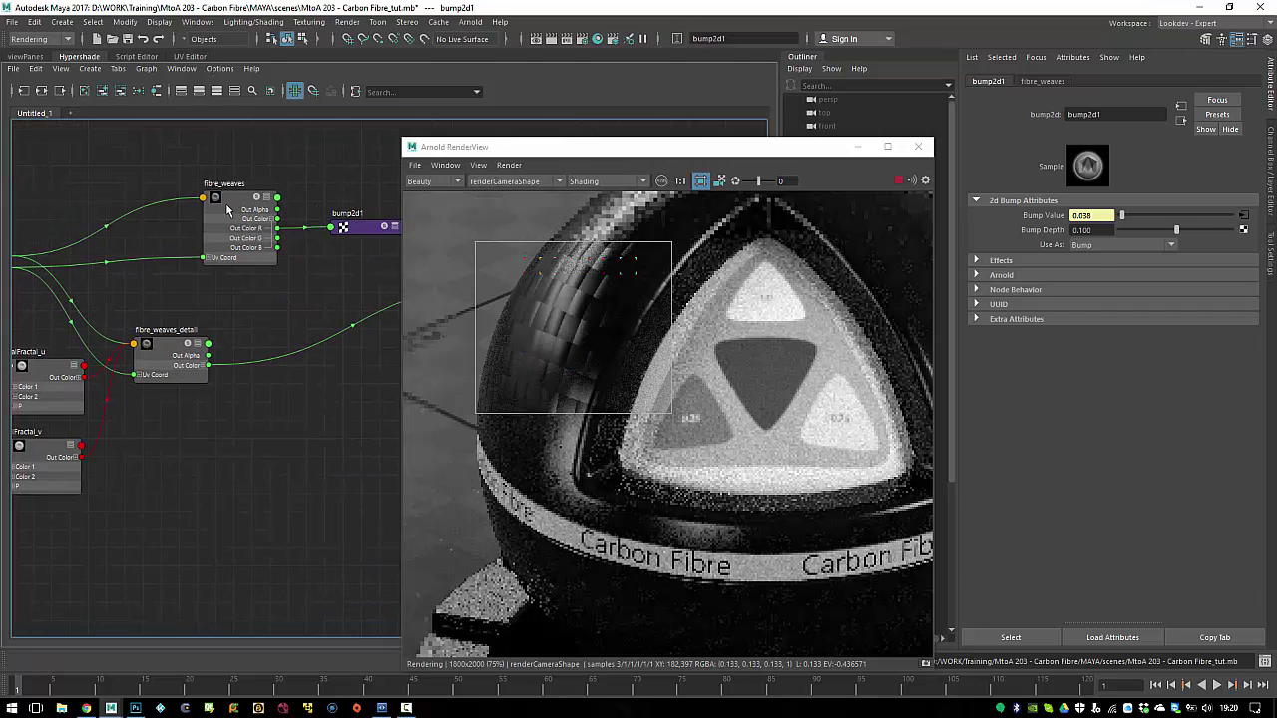
pyautogui.moveTo(240, 206); pyautogui.dragTo(217, 207)
pyautogui.press('1')
# Step: Create a second bump2d node in the empty space between fibre_weaves_detail and bump2d1
pyautogui.keyDown('alt'); pyautogui.moveTo(291, 281); pyautogui.dragTo(246, 289, button='middle'); pyautogui.keyUp('alt')
pyautogui.click(246, 291)
pyautogui.press('Tab')
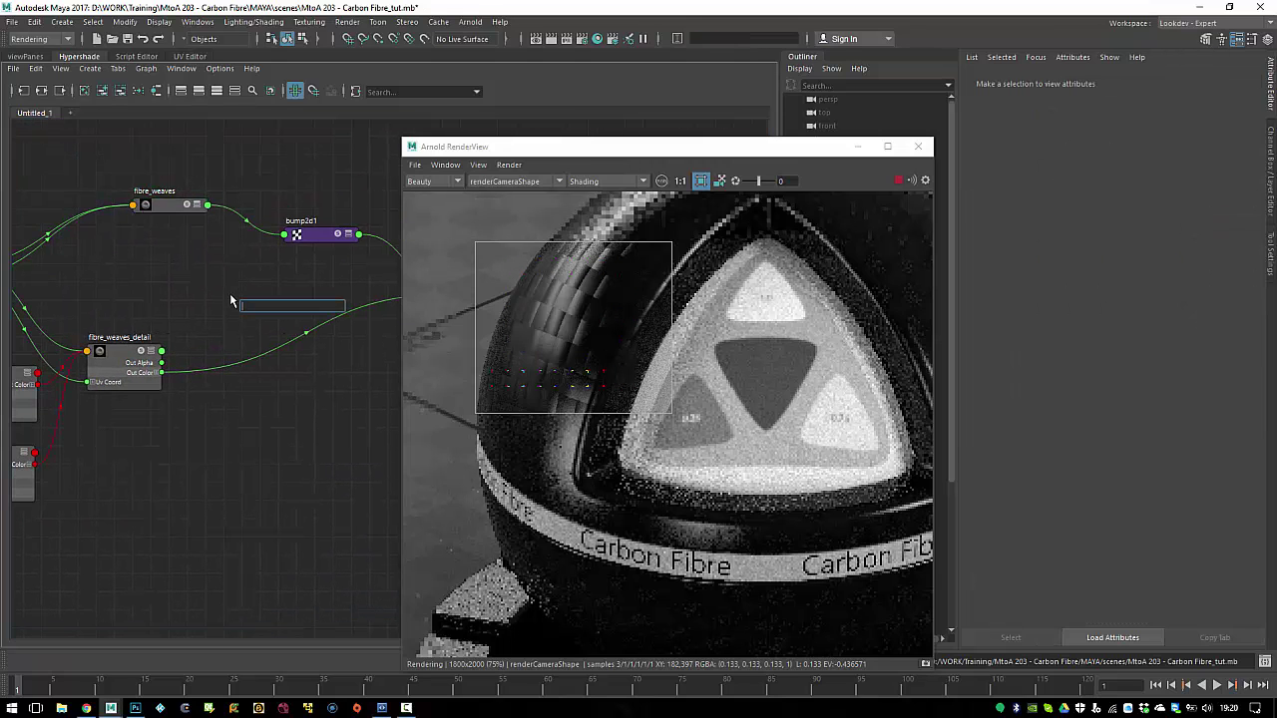
pyautogui.write('bump2d')
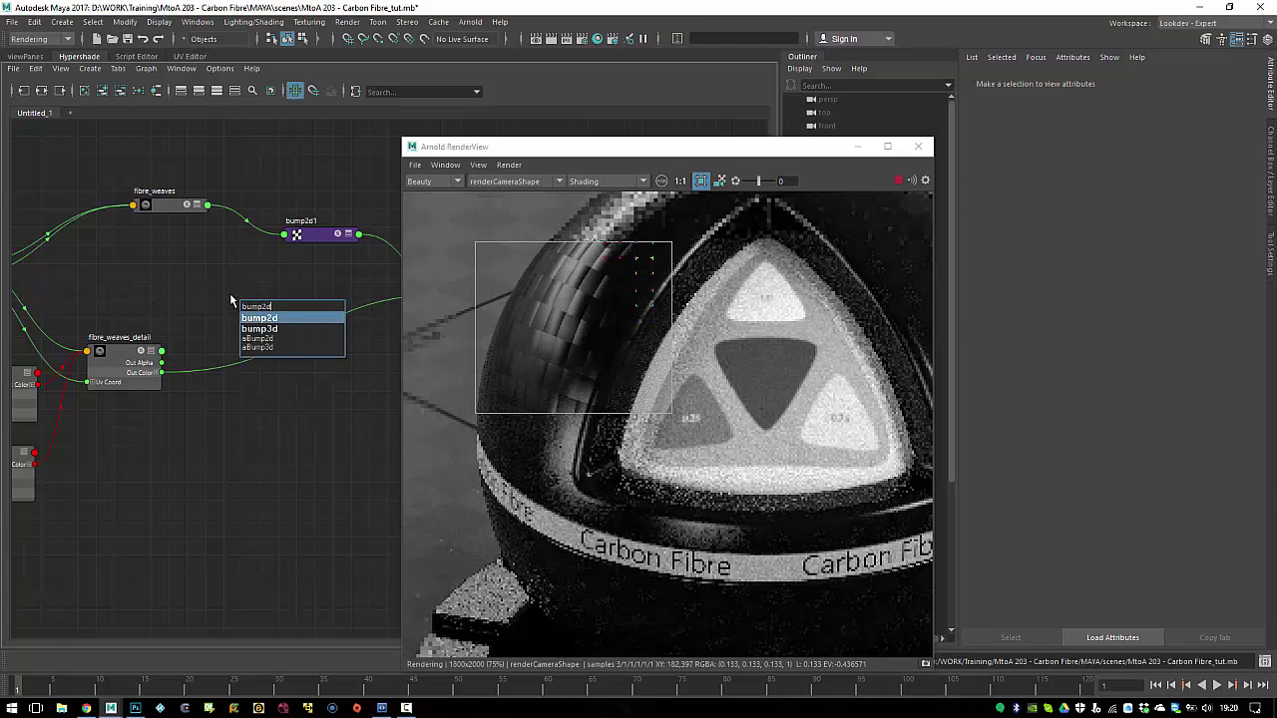
pyautogui.press('Return')
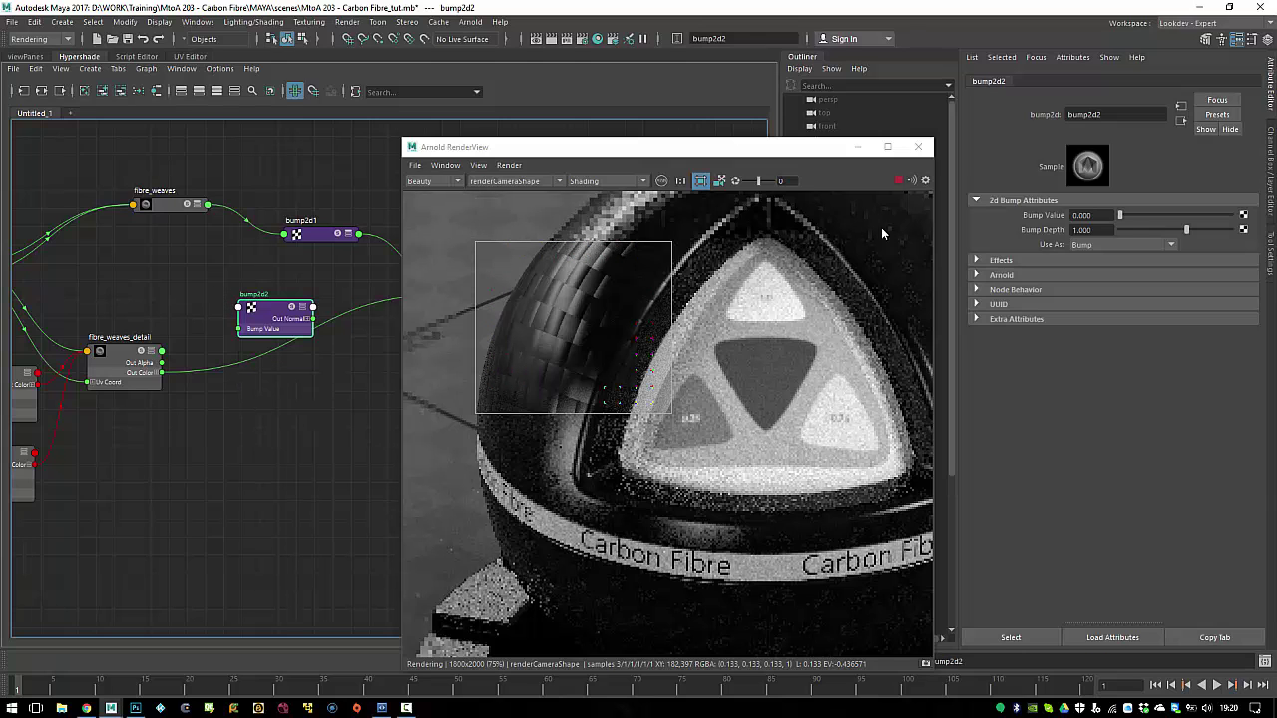
# Step: Close the render view and save the scene
pyautogui.click(919, 148)
pyautogui.click(284, 349)
pyautogui.scroll(1, 268, 329)
pyautogui.hotkey('ctrl', 's')
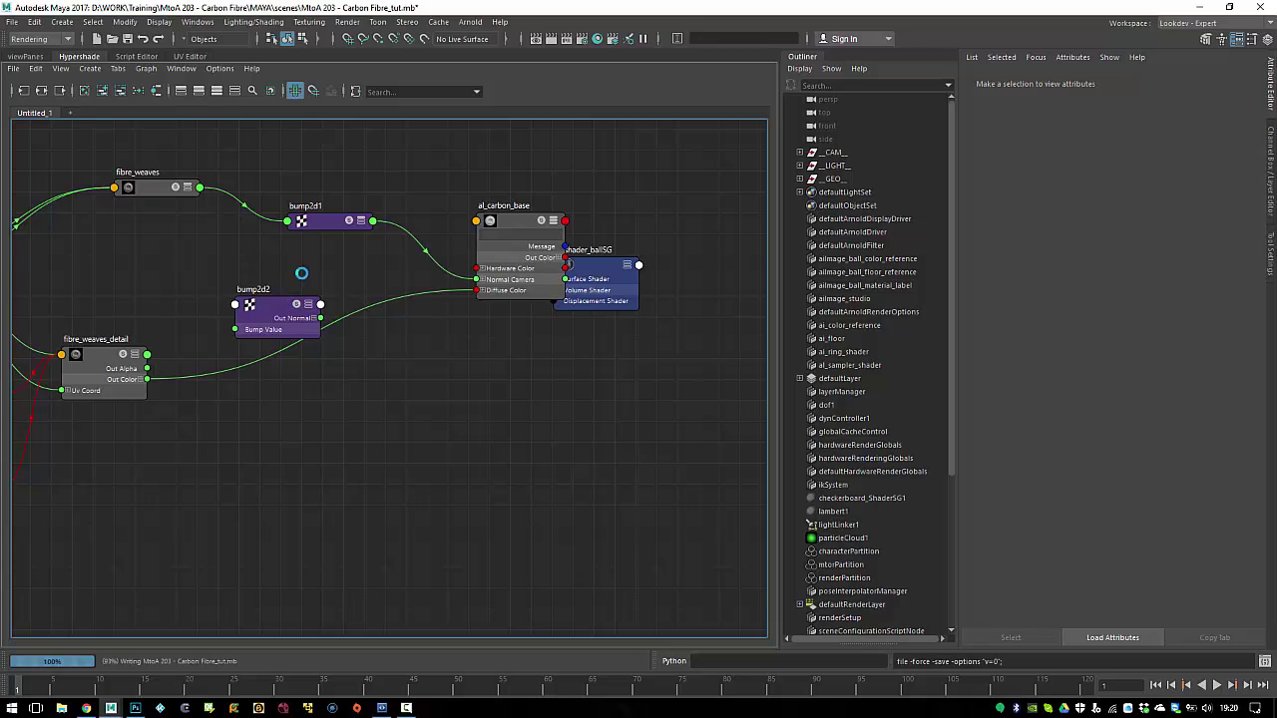
# Step: Make room around bump2d2 and connect the Out Color R of fibre_weaves_detail to its Bump Value
pyautogui.keyDown('alt'); pyautogui.moveTo(290, 276); pyautogui.dragTo(393, 276, button='middle'); pyautogui.keyUp('alt')
pyautogui.keyDown('alt'); pyautogui.moveTo(393, 276); pyautogui.dragTo(479, 270, button='right'); pyautogui.keyUp('alt')
pyautogui.moveTo(374, 330); pyautogui.dragTo(350, 286)
pyautogui.keyDown('alt'); pyautogui.moveTo(207, 312); pyautogui.dragTo(260, 342, button='middle'); pyautogui.keyUp('alt')
pyautogui.moveTo(185, 393); pyautogui.dragTo(183, 342)
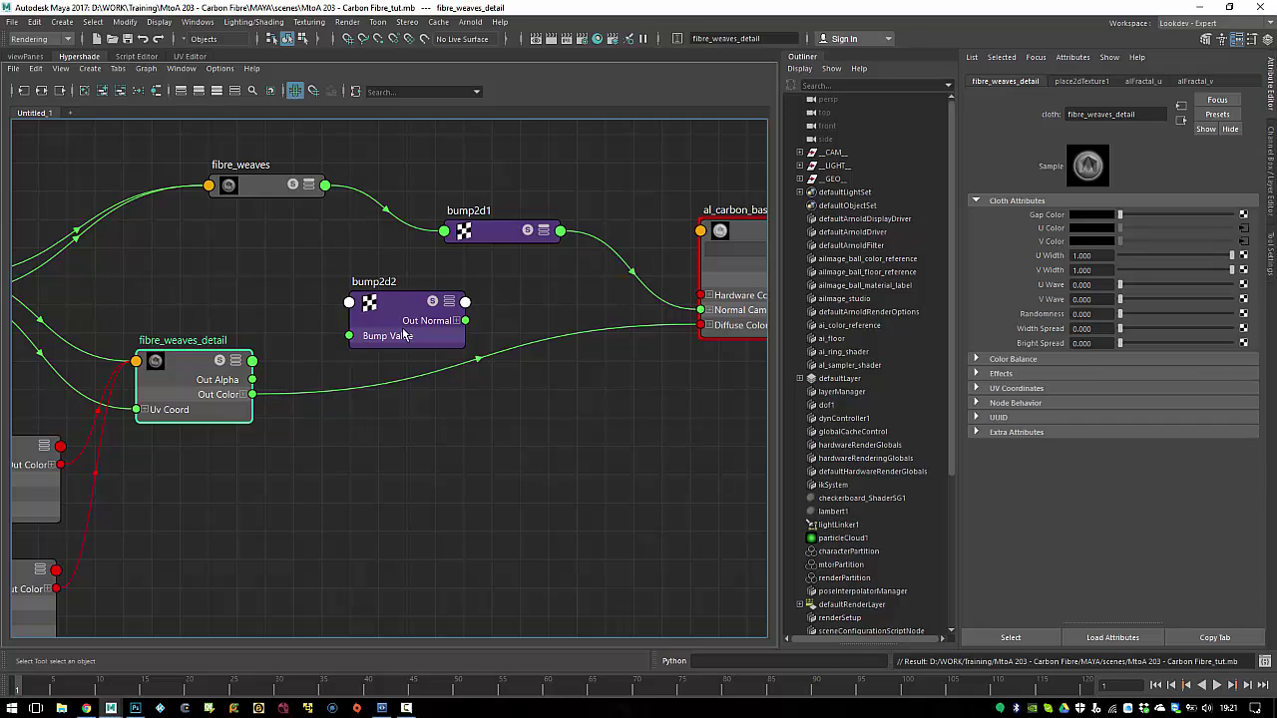
pyautogui.moveTo(403, 312); pyautogui.dragTo(392, 314)
pyautogui.click(243, 397)
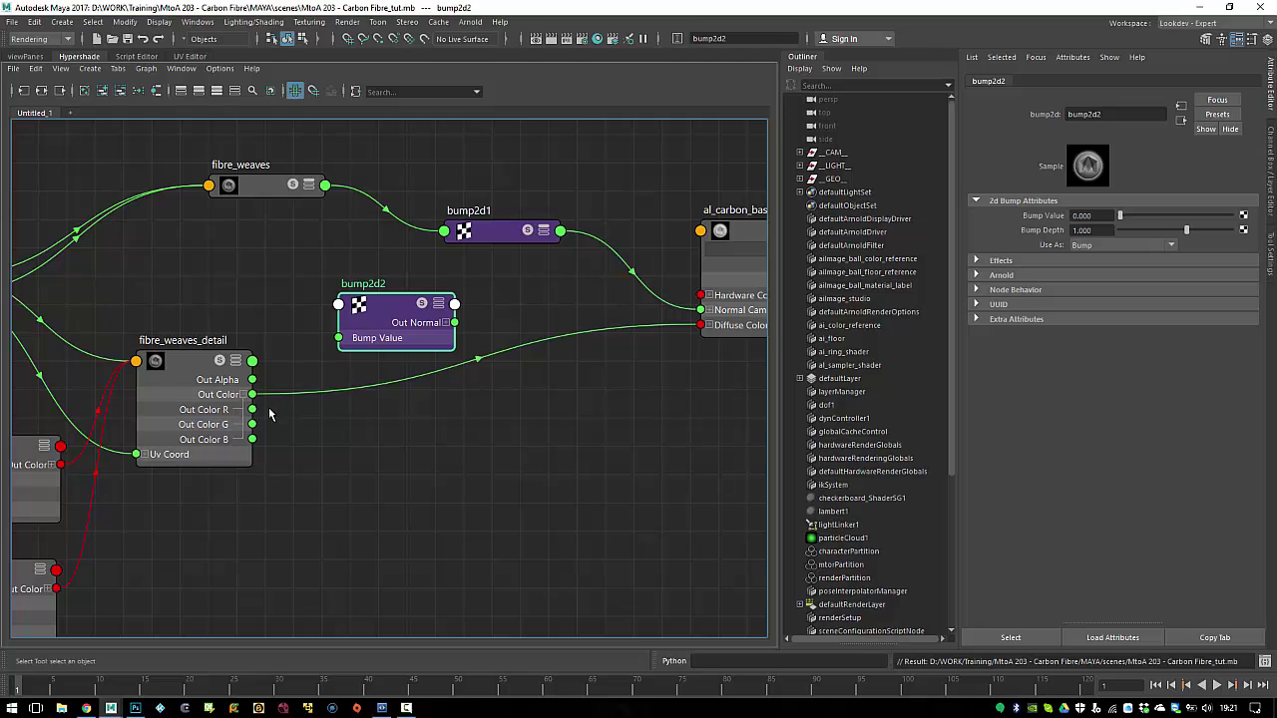
pyautogui.moveTo(252, 409); pyautogui.dragTo(340, 337)
# Step: Collapse bump2d2 to its compact view and shift place2dTexture1, both alFractal nodes and fibre_weaves_detail away from the bump nodes
pyautogui.keyDown('alt'); pyautogui.moveTo(613, 306); pyautogui.dragTo(501, 280, button='middle'); pyautogui.keyUp('alt')
pyautogui.moveTo(253, 293)
pyautogui.mouseDown()
pyautogui.moveTo(399, 276)
pyautogui.moveTo(358, 277)
pyautogui.moveTo(355, 288)
pyautogui.moveTo(233, 280)
pyautogui.mouseUp()
pyautogui.press('1')
pyautogui.keyDown('alt'); pyautogui.moveTo(282, 323); pyautogui.dragTo(533, 320, button='middle'); pyautogui.keyUp('alt')
pyautogui.keyDown('alt'); pyautogui.moveTo(533, 321); pyautogui.dragTo(310, 316, button='right'); pyautogui.keyUp('alt')
pyautogui.moveTo(138, 258)
pyautogui.mouseDown()
pyautogui.moveTo(358, 488)
pyautogui.moveTo(409, 478)
pyautogui.mouseUp()
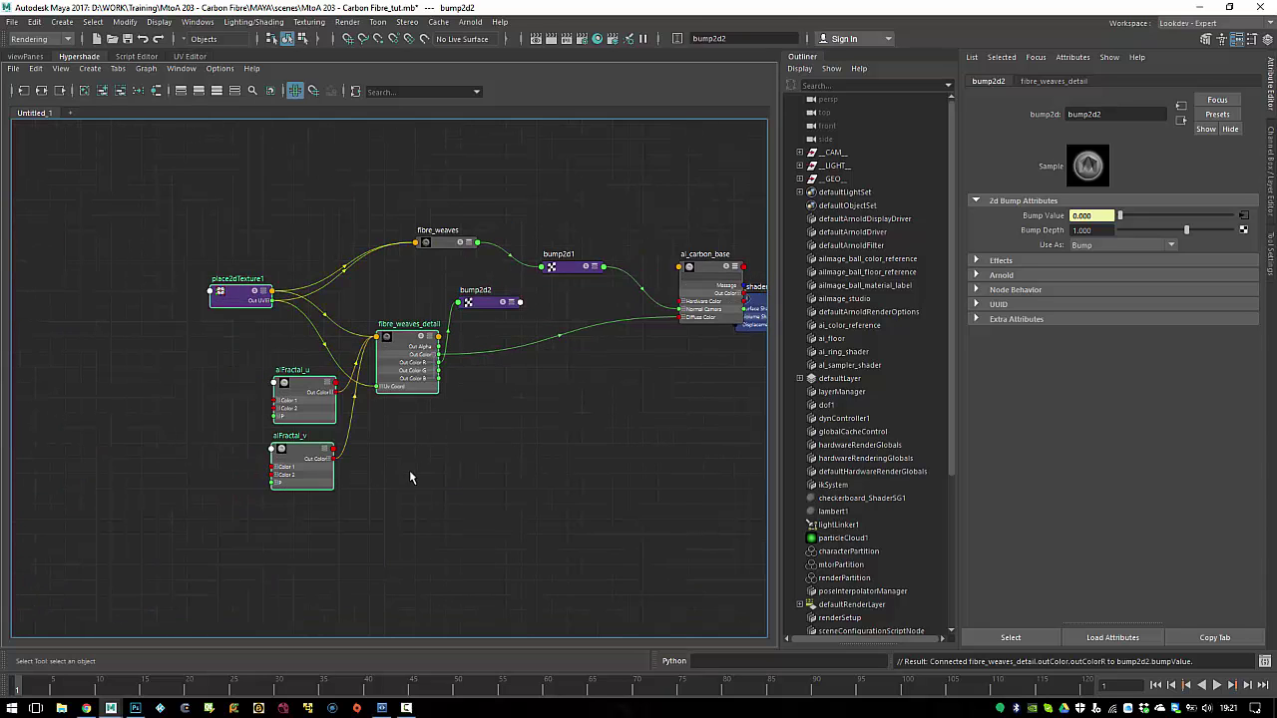
pyautogui.moveTo(409, 365); pyautogui.dragTo(296, 362)
# Step: Expand bump2d1 to show its complete attribute list and move it so that its Normal Camera input is reachable
pyautogui.keyDown('alt'); pyautogui.moveTo(527, 396); pyautogui.dragTo(411, 375, button='middle'); pyautogui.keyUp('alt')
pyautogui.scroll(2, 495, 370)
pyautogui.keyDown('alt'); pyautogui.moveTo(495, 371); pyautogui.dragTo(482, 435, button='middle'); pyautogui.keyUp('alt')
pyautogui.scroll(2, 447, 280)
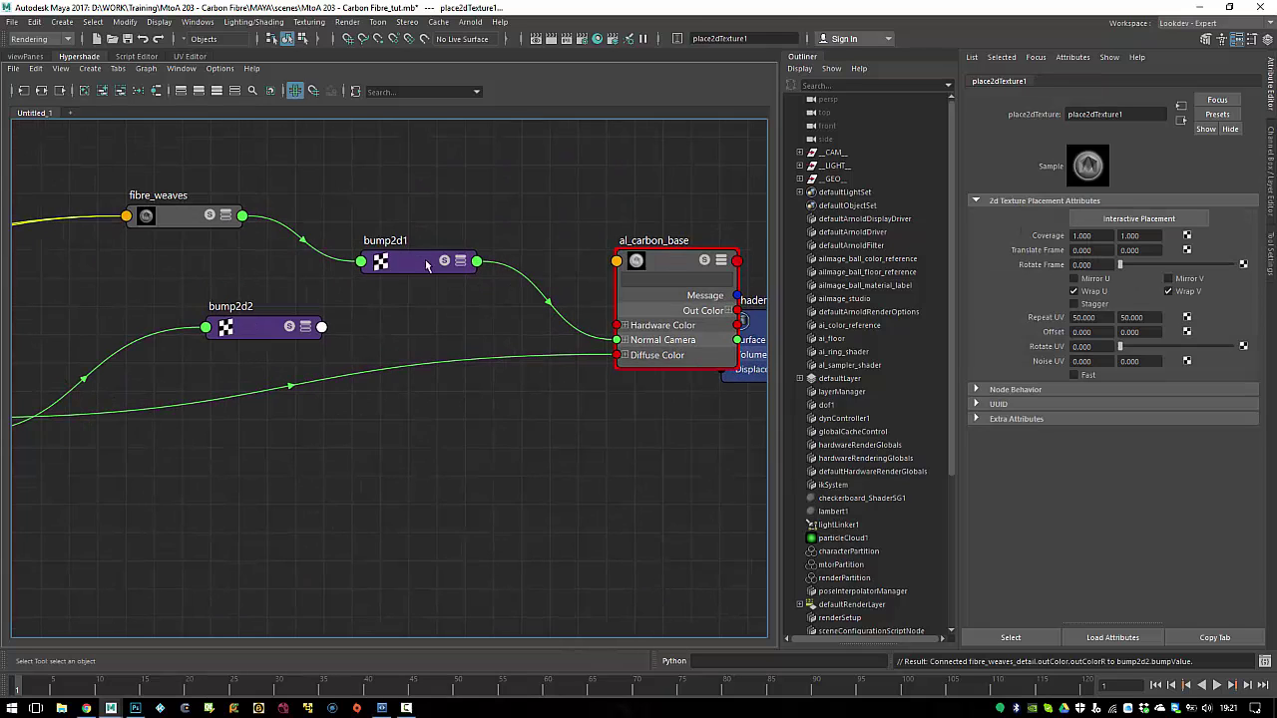
pyautogui.moveTo(409, 268); pyautogui.dragTo(417, 252)
pyautogui.moveTo(417, 252); pyautogui.dragTo(444, 419, button='right')
pyautogui.moveTo(437, 516); pyautogui.dragTo(466, 288)
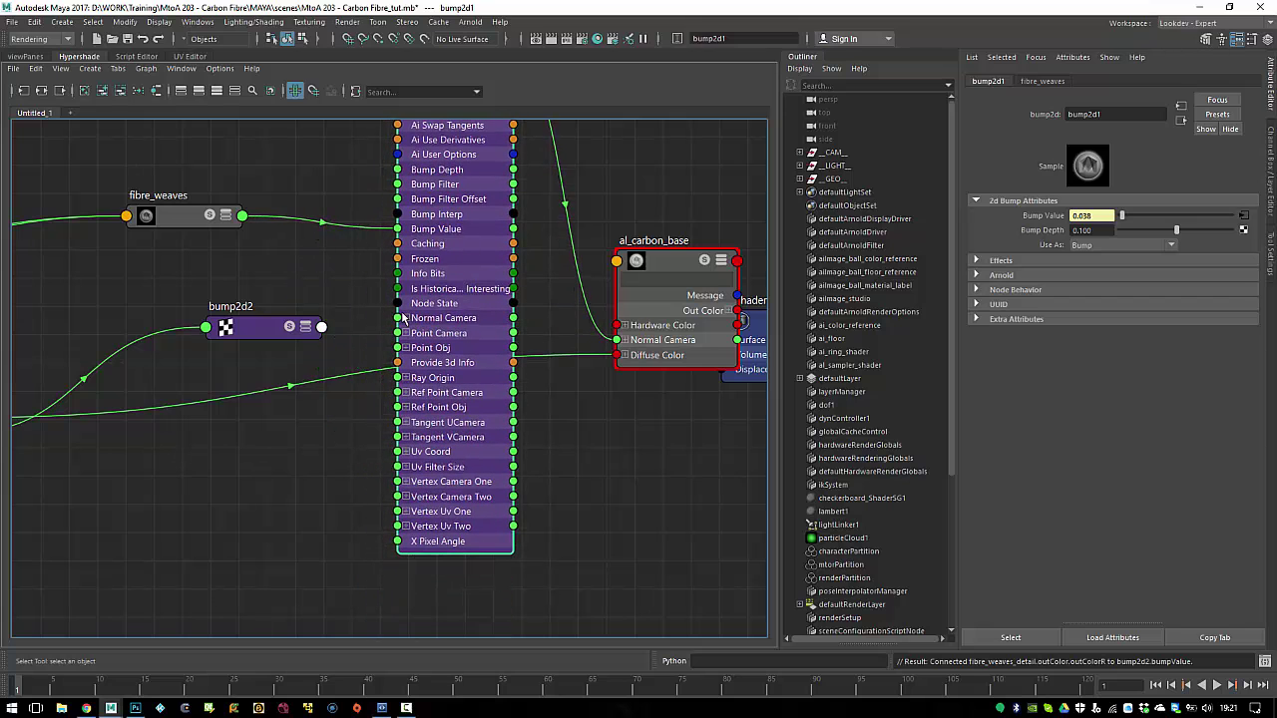
# Step: Expand bump2d2, place it near bump2d1 and connect its Out Normal to bump2d1's Normal Camera
pyautogui.click(307, 329)
pyautogui.moveTo(242, 340); pyautogui.dragTo(170, 310)
pyautogui.keyDown('alt'); pyautogui.moveTo(239, 297); pyautogui.dragTo(260, 422, button='middle'); pyautogui.keyUp('alt')
pyautogui.scroll(-3, 269, 427)
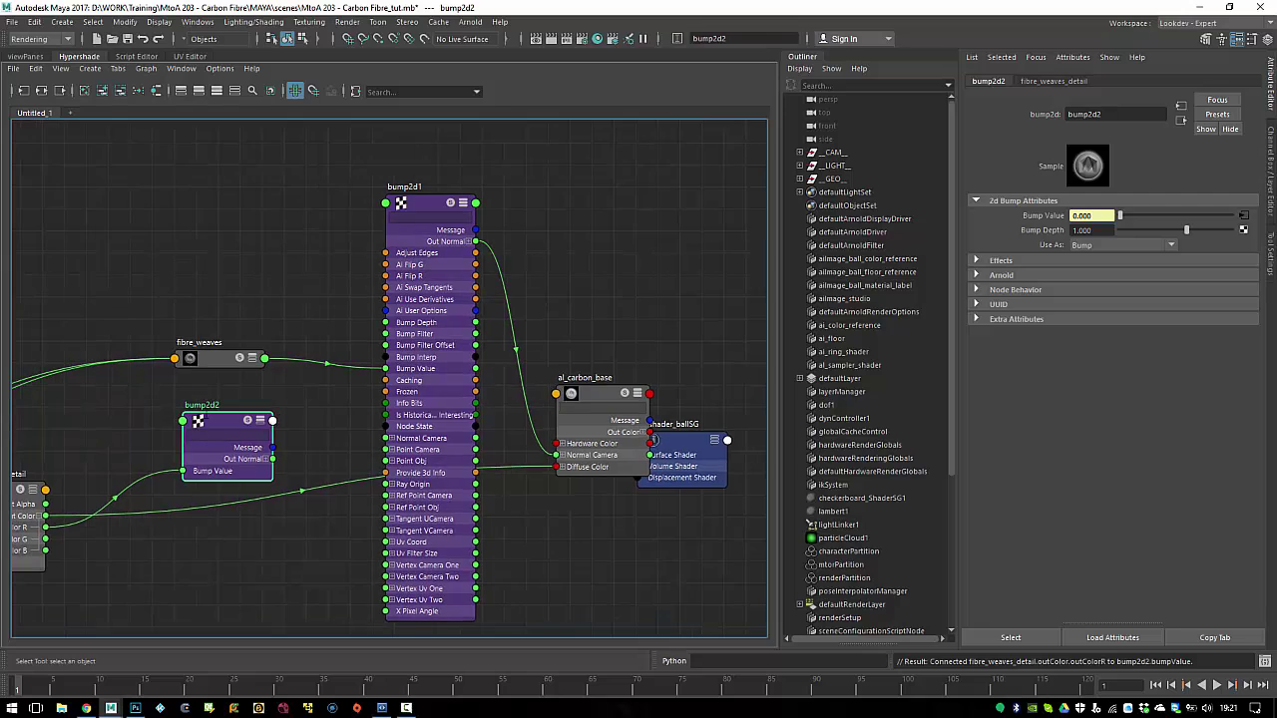
pyautogui.scroll(5, 206, 440)
pyautogui.keyDown('alt'); pyautogui.moveTo(330, 472); pyautogui.dragTo(238, 425, button='middle'); pyautogui.keyUp('alt')
pyautogui.moveTo(359, 448); pyautogui.dragTo(411, 390)
# Step: Tidy the graph by nudging bump2d2 and moving al_shader_ballSG clear of al_carbon_base
pyautogui.keyDown('alt'); pyautogui.moveTo(470, 297); pyautogui.dragTo(438, 453, button='middle'); pyautogui.keyUp('alt')
pyautogui.keyDown('alt'); pyautogui.moveTo(557, 308); pyautogui.dragTo(494, 252, button='middle'); pyautogui.keyUp('alt')
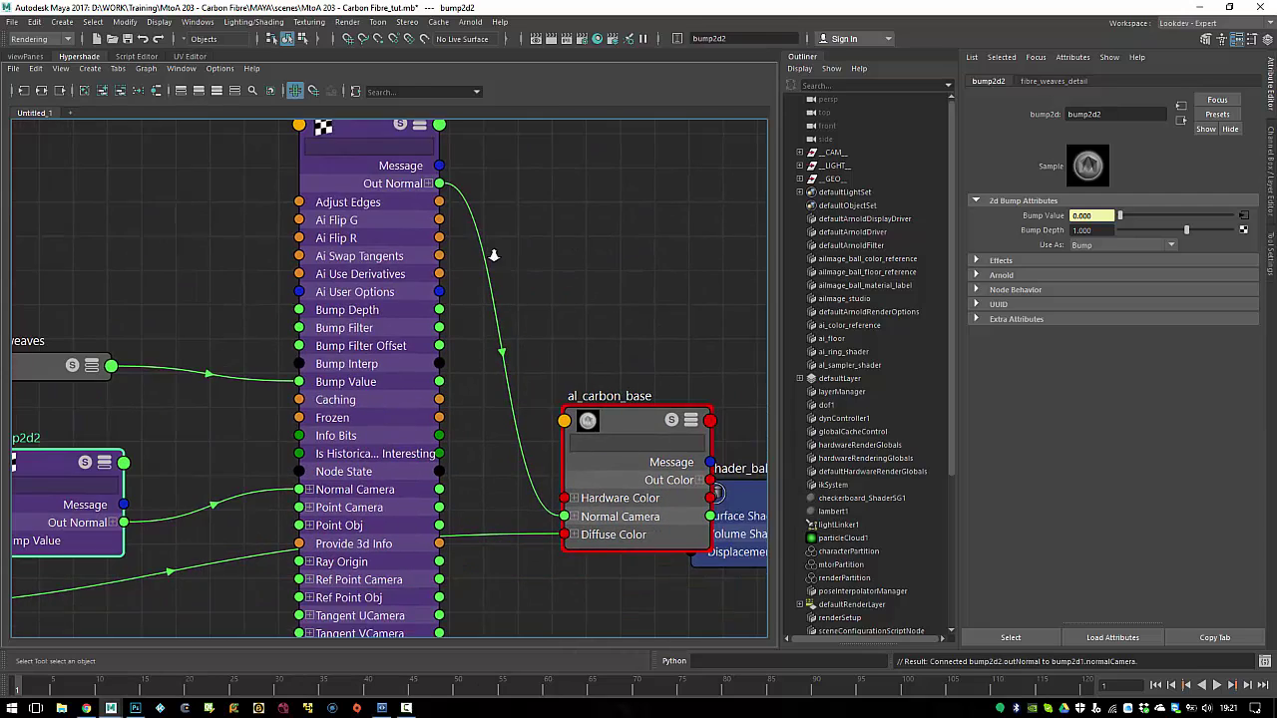
pyautogui.scroll(-3, 493, 254)
pyautogui.moveTo(187, 401); pyautogui.dragTo(201, 390)
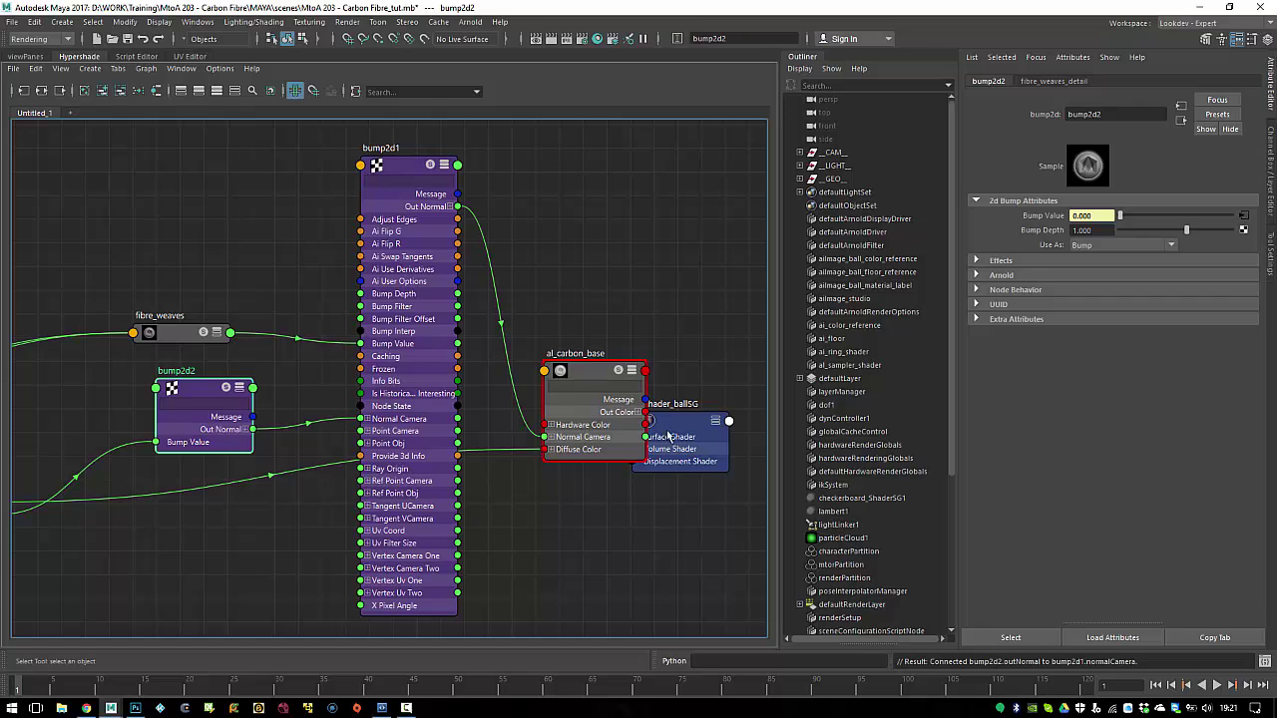
pyautogui.moveTo(671, 437); pyautogui.dragTo(766, 439)
# Step: Reopen the Arnold RenderView, pan to the ball's curved shell and set a crop region there
pyautogui.keyDown('alt'); pyautogui.moveTo(309, 377); pyautogui.dragTo(365, 340, button='middle'); pyautogui.keyUp('alt')
pyautogui.click(465, 22)
pyautogui.click(498, 56)
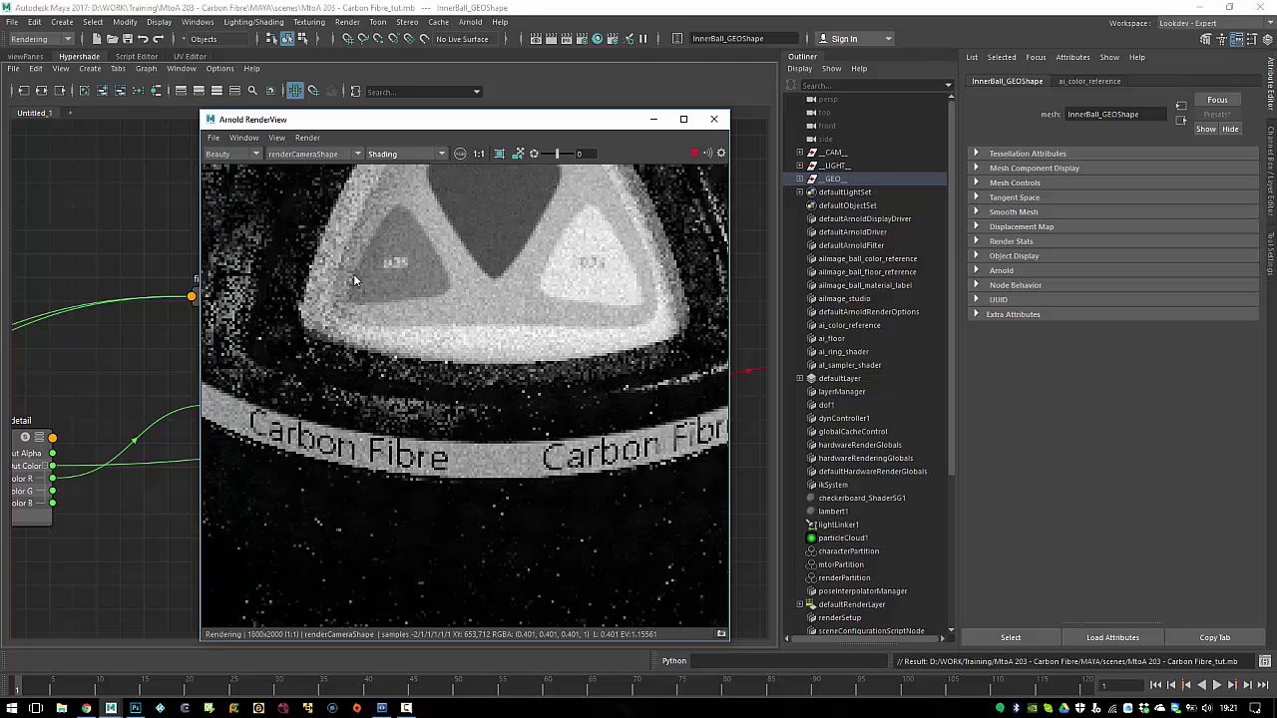
pyautogui.moveTo(354, 280); pyautogui.dragTo(525, 394, button='middle')
pyautogui.keyDown('shift'); pyautogui.moveTo(284, 222); pyautogui.dragTo(436, 372); pyautogui.keyUp('shift')
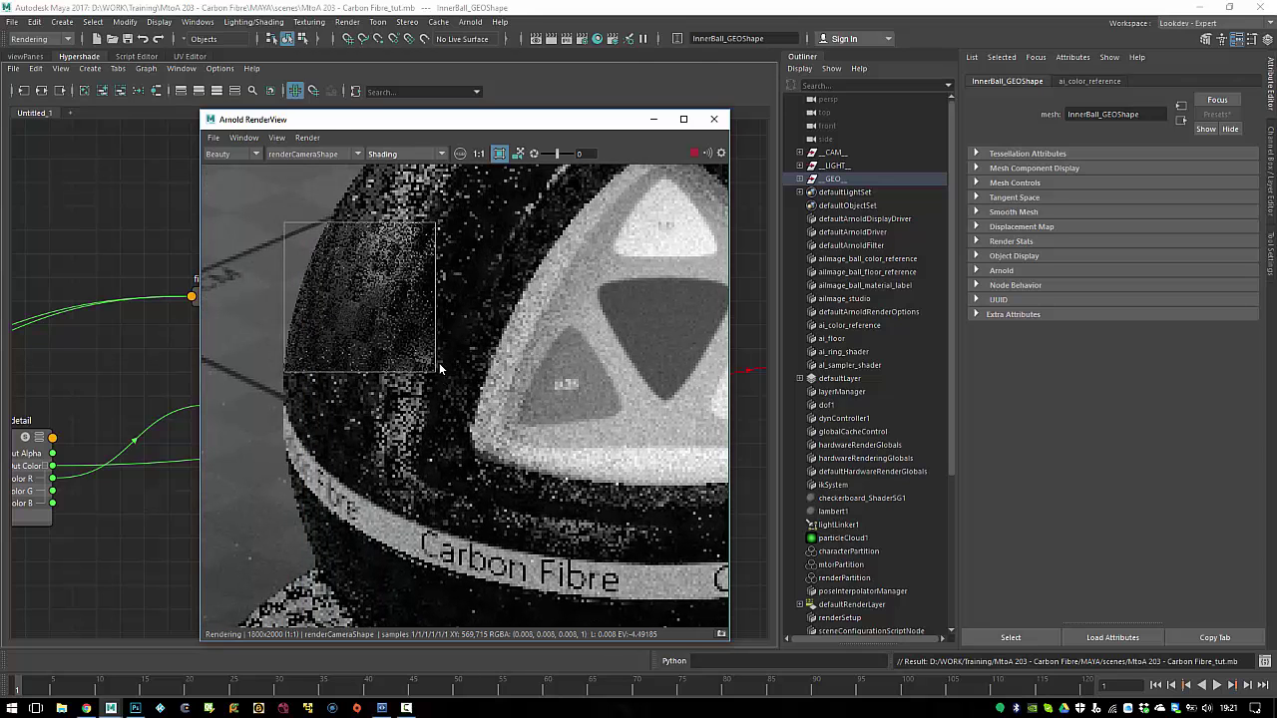
# Step: Move the render window off the graph and set bump2d2's Bump Depth to 0.2
pyautogui.moveTo(455, 124); pyautogui.dragTo(602, 140)
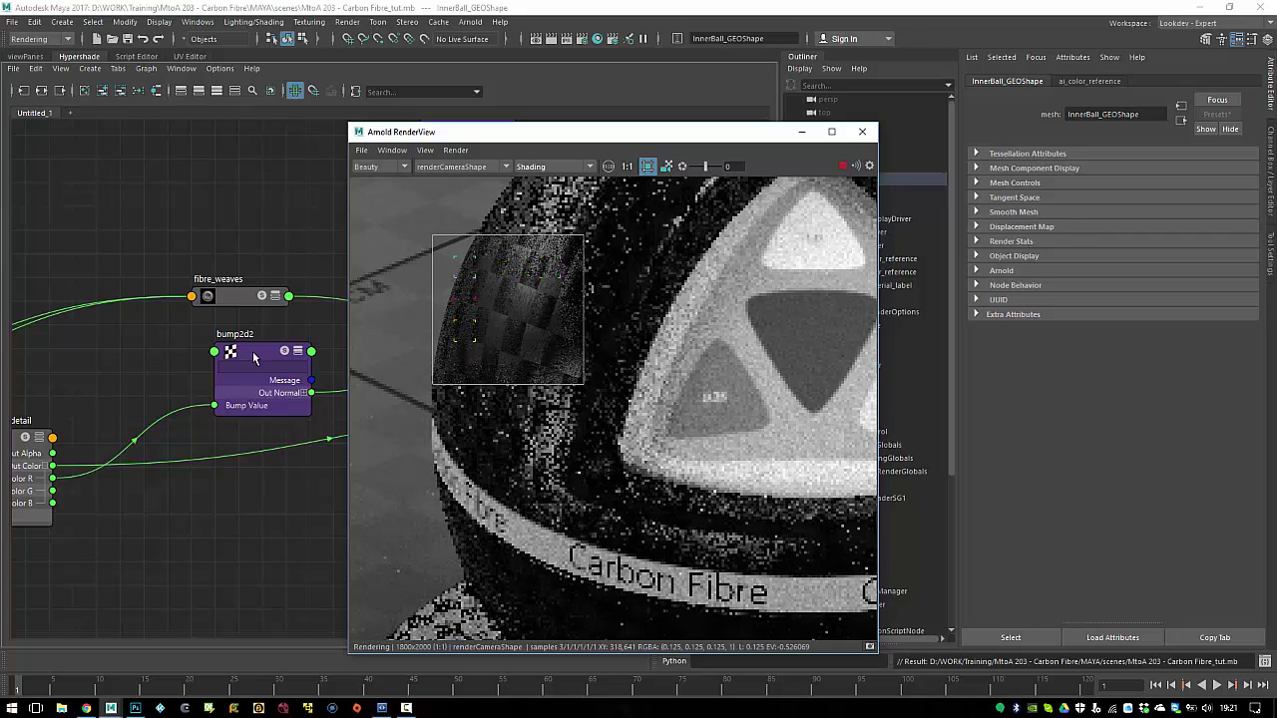
pyautogui.moveTo(254, 357); pyautogui.dragTo(241, 376)
pyautogui.moveTo(1096, 231); pyautogui.dragTo(1018, 229)
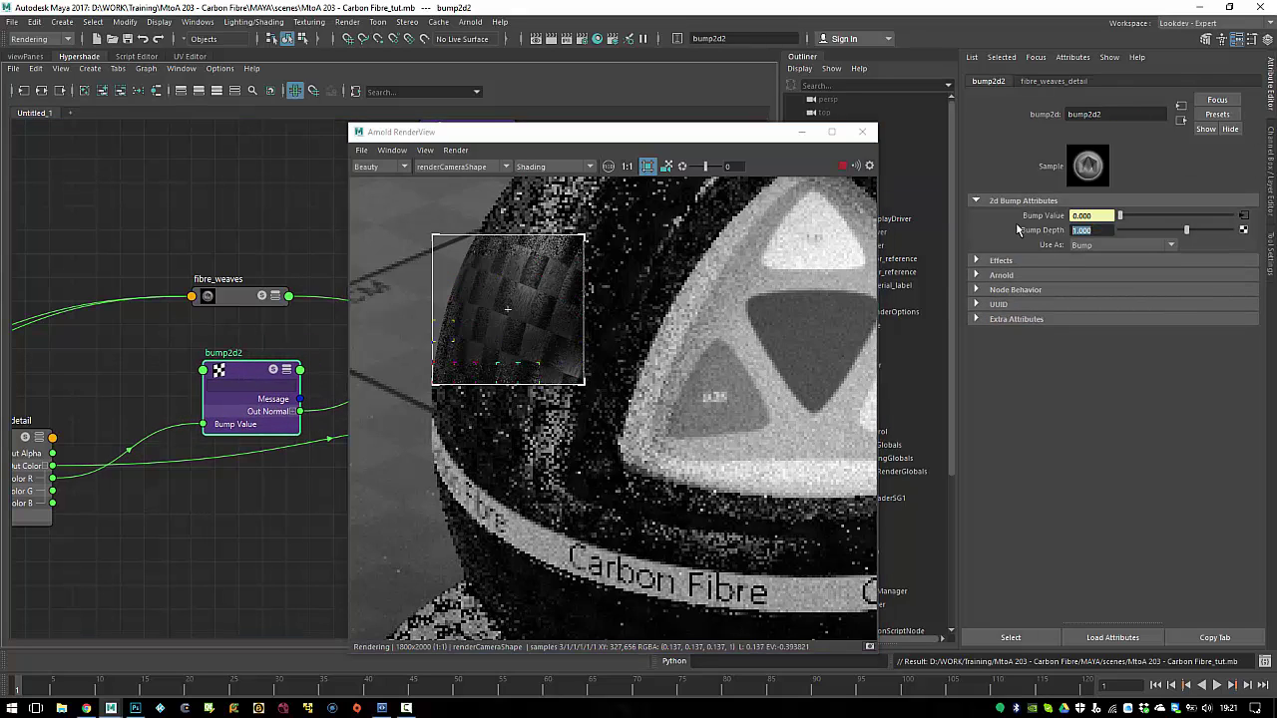
pyautogui.write('0.2')
pyautogui.press('Return')
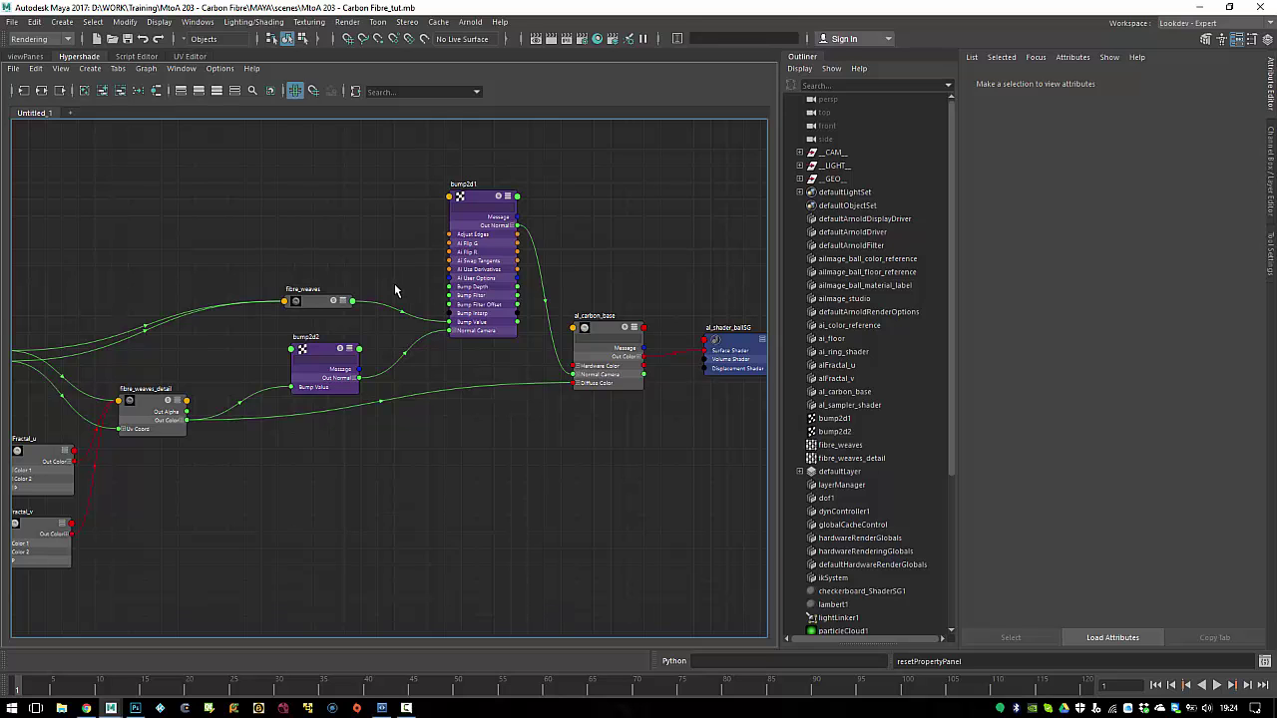
# Step: Set bump2d2's Bump Depth to 0.1 and save the scene
pyautogui.scroll(3, 355, 351)
pyautogui.click(281, 337)
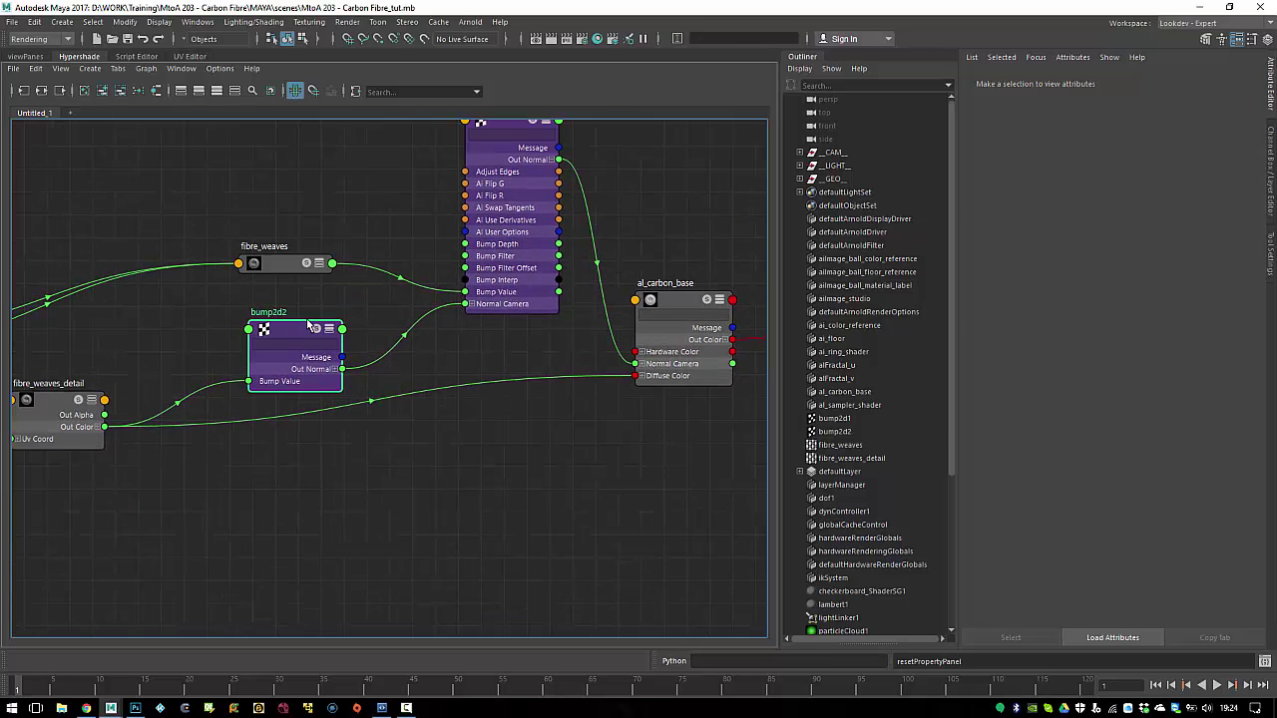
pyautogui.doubleClick(1082, 231)
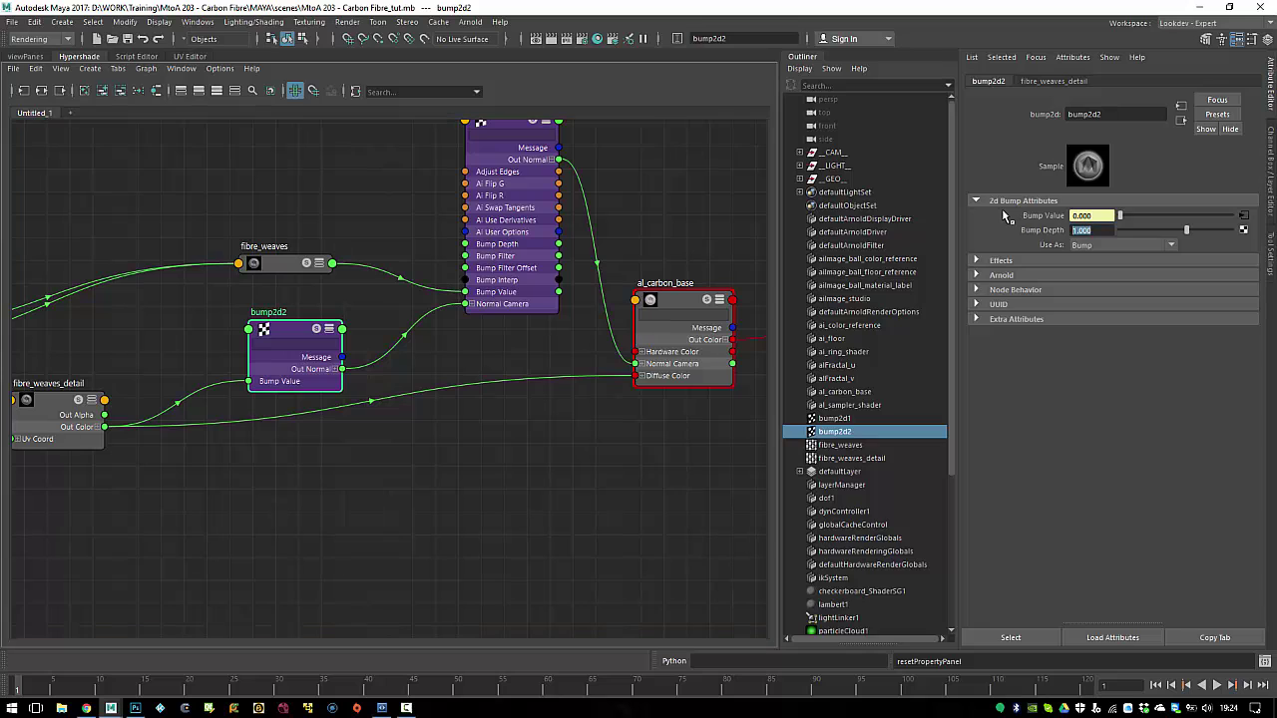
pyautogui.write('0.1')
pyautogui.press('Return')
pyautogui.hotkey('ctrl', 's')
# Step: Open the Arnold RenderView and switch its camera to renderCameraShape
pyautogui.click(473, 23)
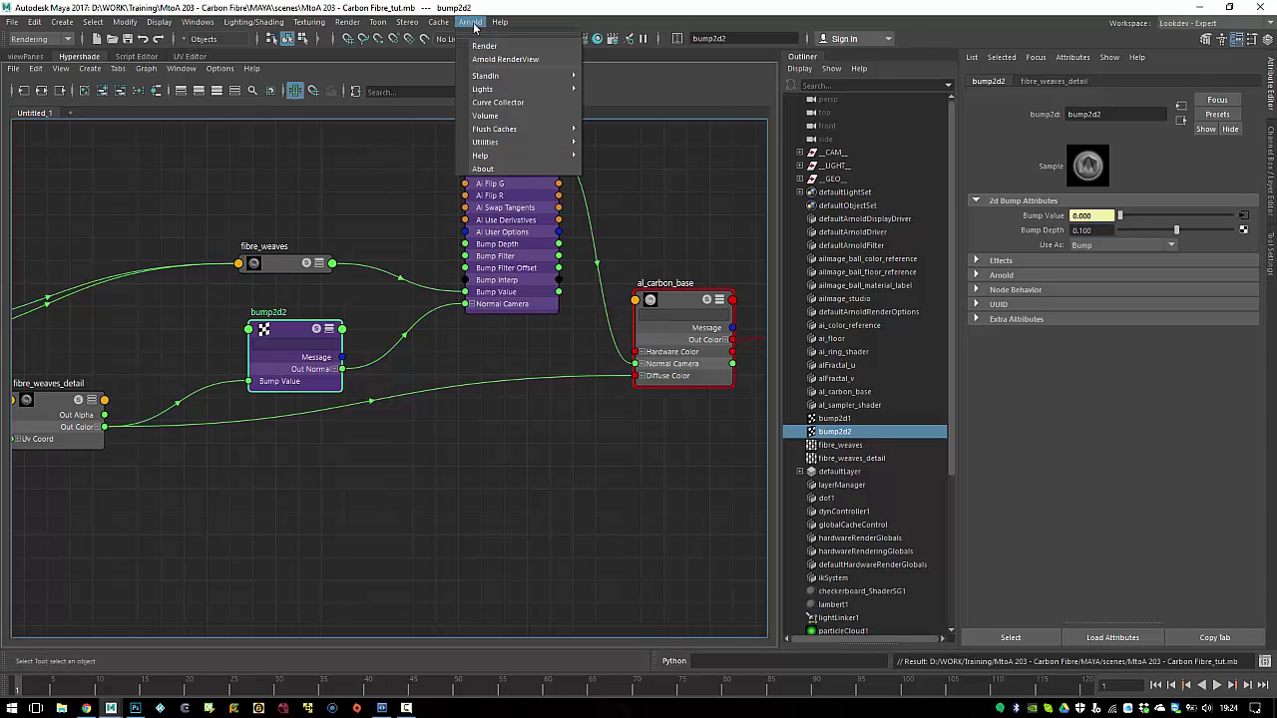
pyautogui.click(509, 55)
pyautogui.moveTo(639, 154); pyautogui.dragTo(643, 73)
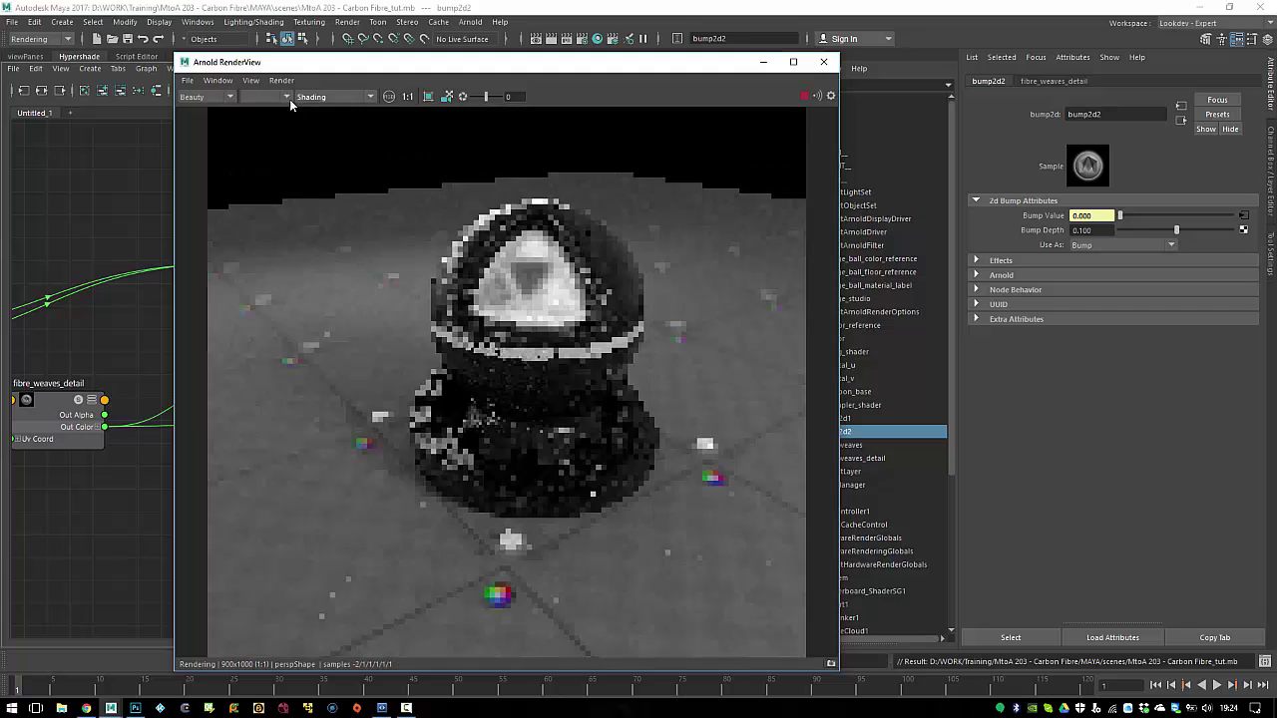
pyautogui.click(279, 97)
pyautogui.click(270, 119)
pyautogui.click(268, 98)
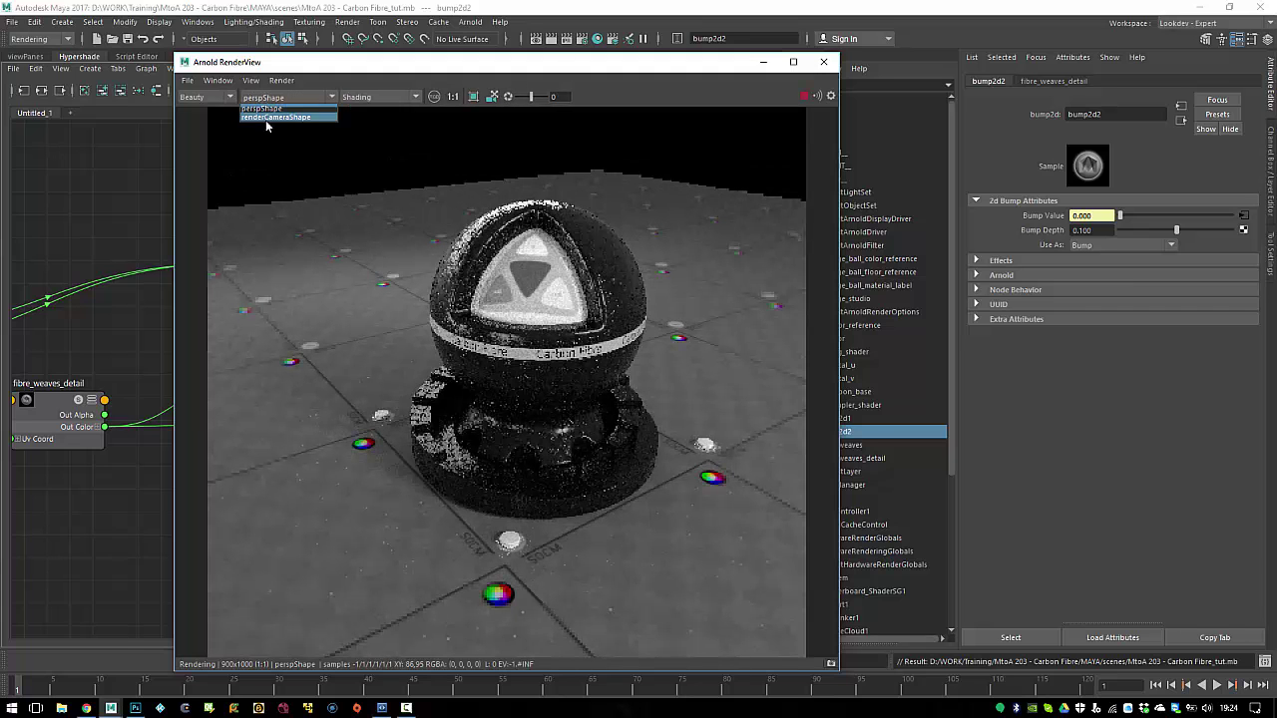
pyautogui.click(267, 119)
# Step: Raise the test resolution to 1800x2000 and inspect the ball's curved shell at 1:1 in a crop region
pyautogui.scroll(3, 344, 256)
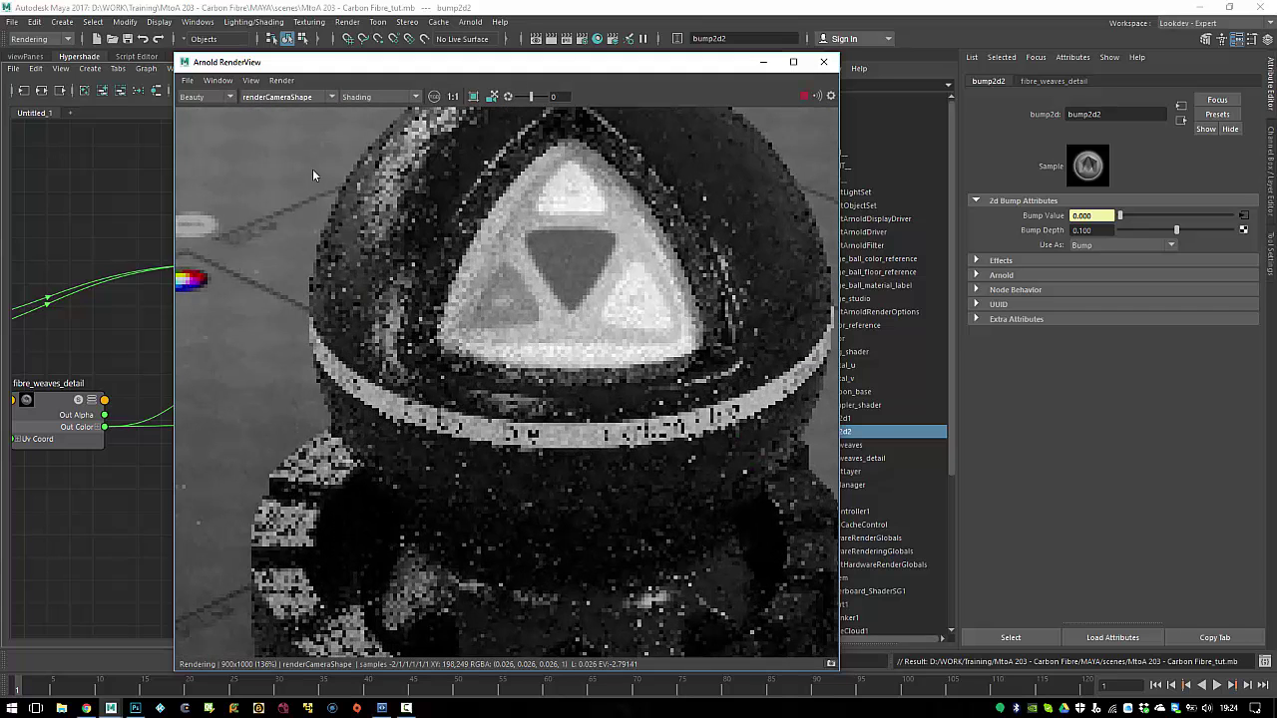
pyautogui.moveTo(309, 173); pyautogui.dragTo(449, 295)
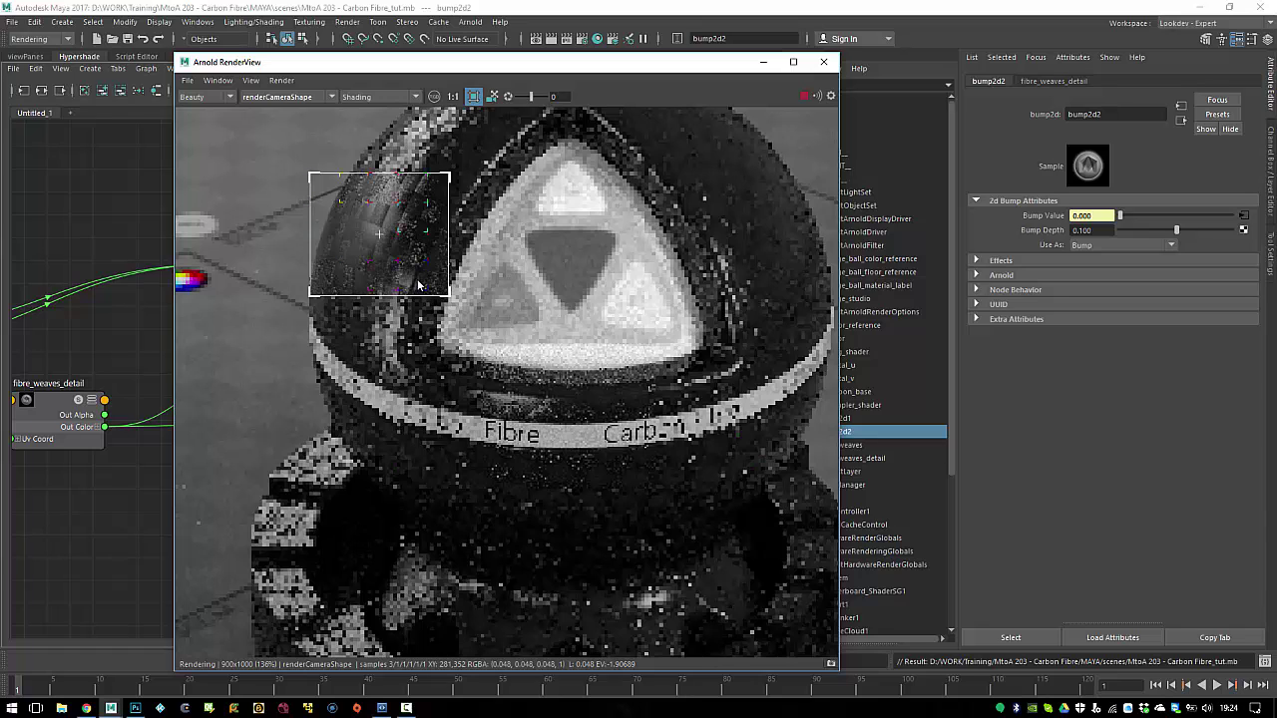
pyautogui.click(259, 82)
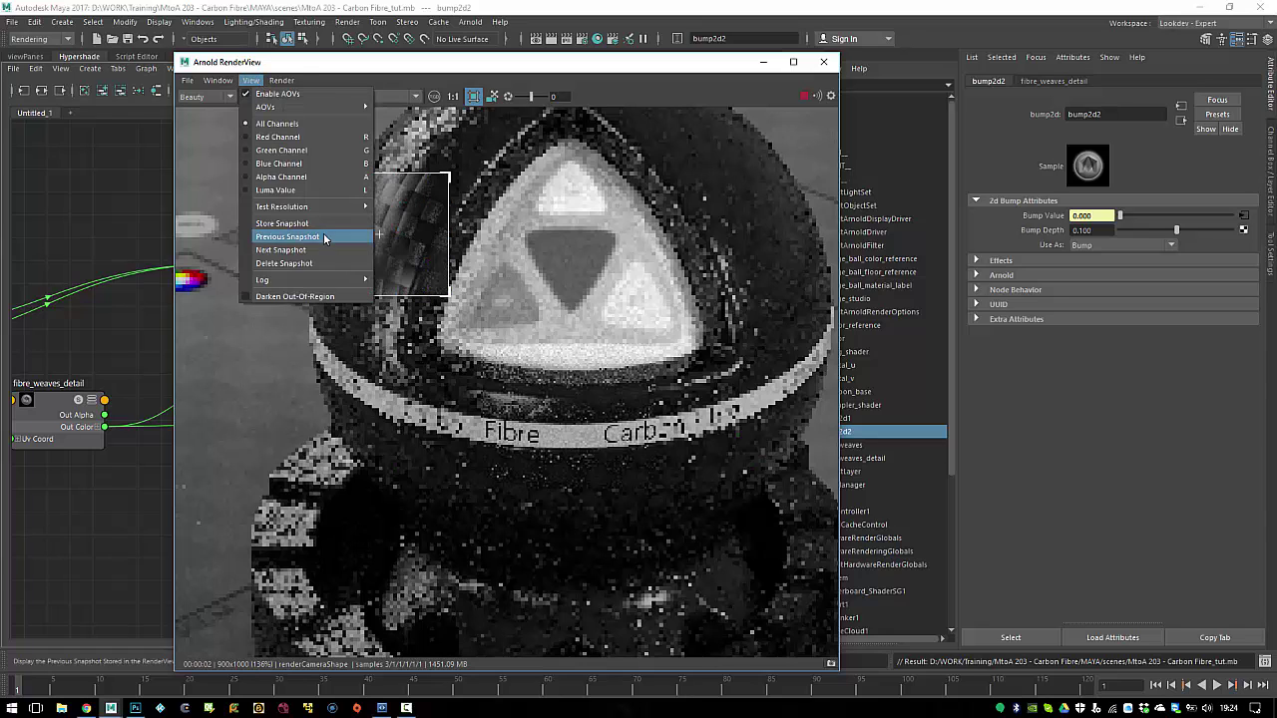
pyautogui.moveTo(315, 206)
pyautogui.click(434, 317)
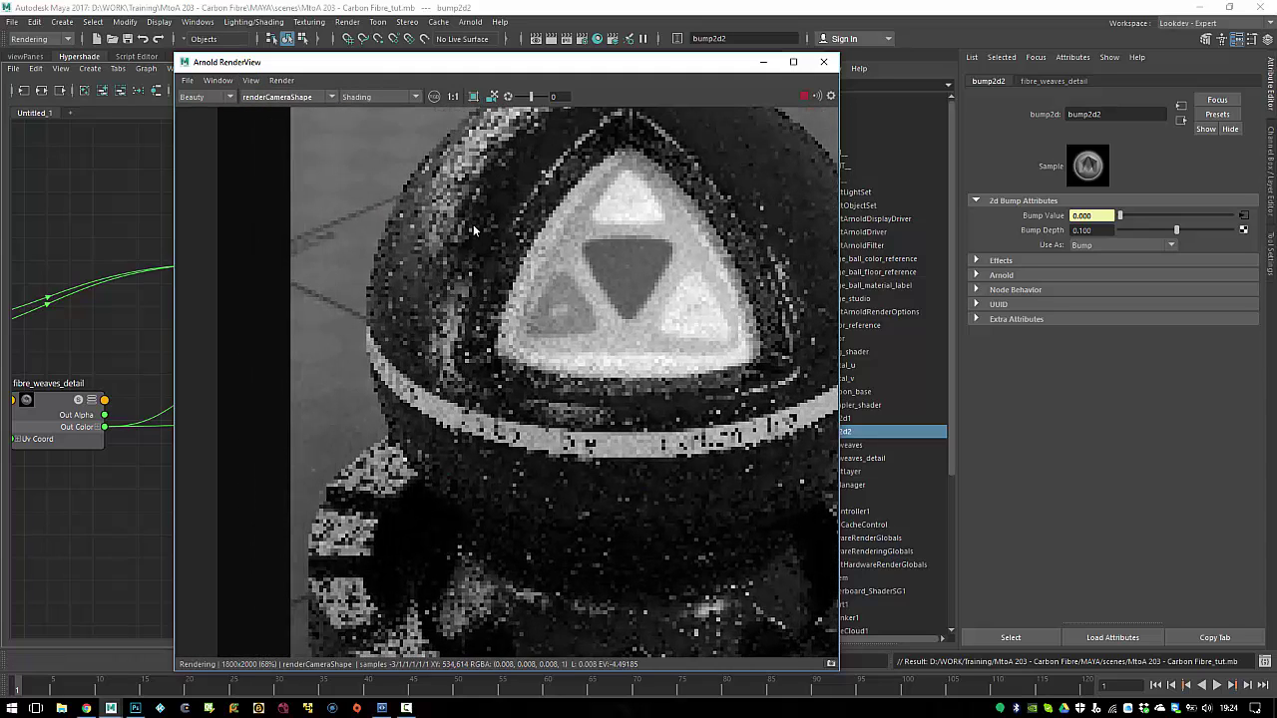
pyautogui.click(452, 96)
pyautogui.moveTo(428, 220); pyautogui.dragTo(644, 414, button='middle')
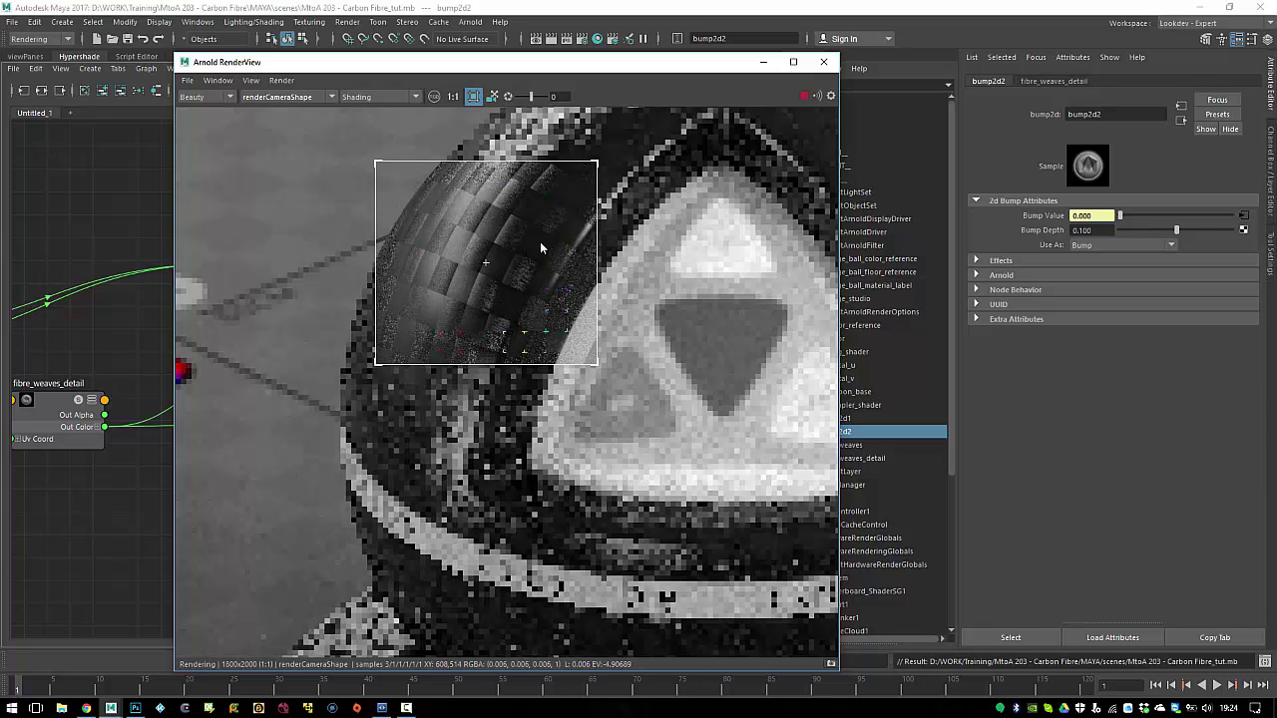
pyautogui.click(823, 62)
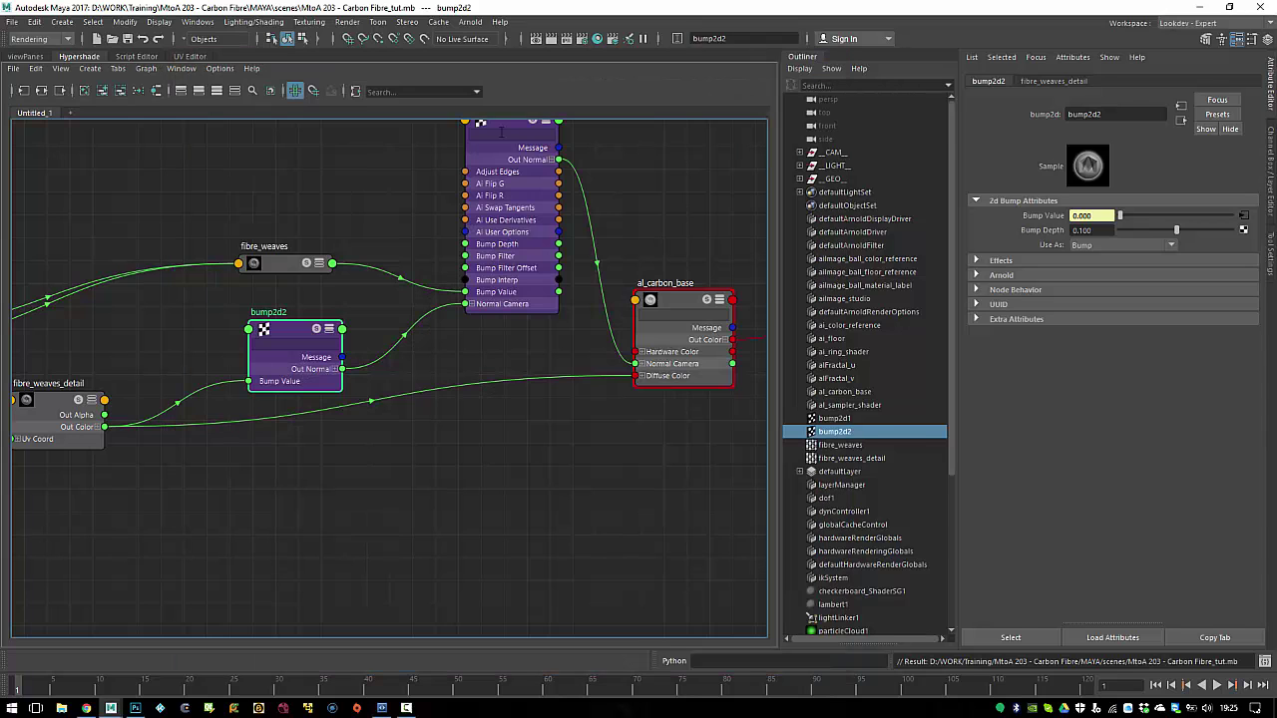
# Step: Adjust Color 2 on alFractal_u slightly and bring up alFractal_v's attributes for comparison
pyautogui.keyDown('alt'); pyautogui.moveTo(215, 338); pyautogui.dragTo(360, 339, button='middle'); pyautogui.keyUp('alt')
pyautogui.click(221, 395)
pyautogui.keyDown('alt'); pyautogui.moveTo(166, 423); pyautogui.dragTo(288, 348, button='middle'); pyautogui.keyUp('alt')
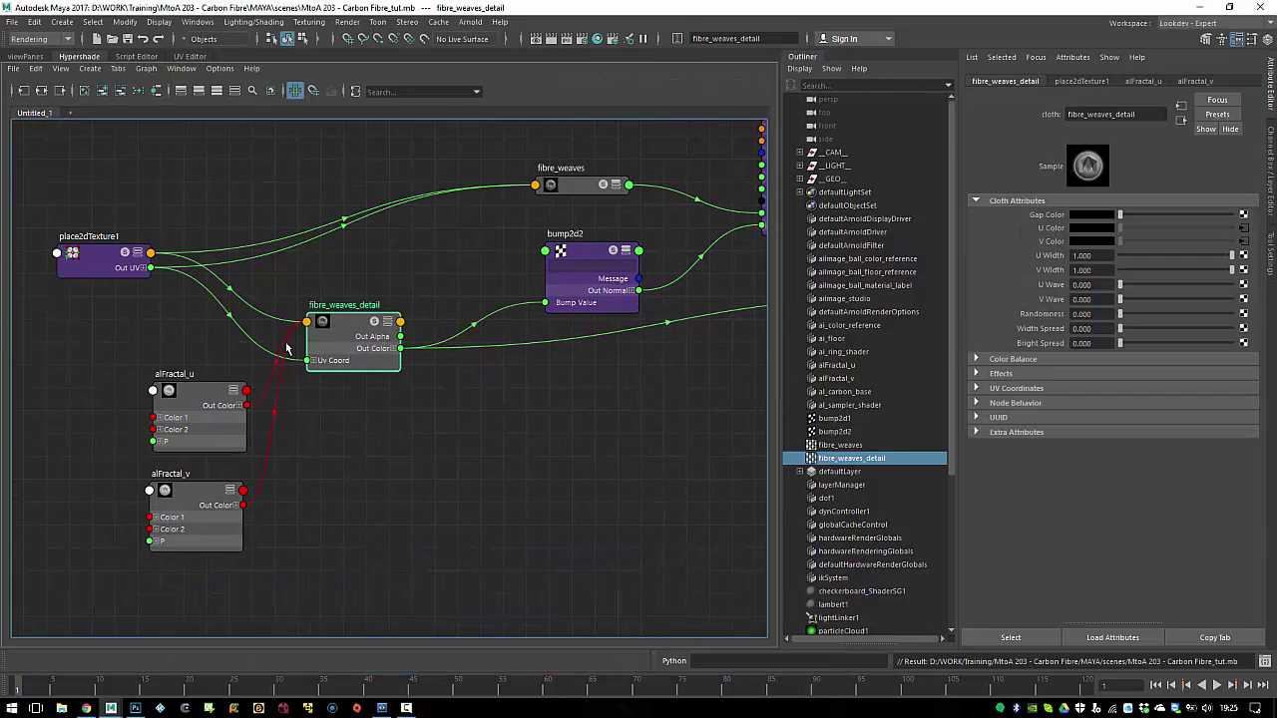
pyautogui.click(198, 401)
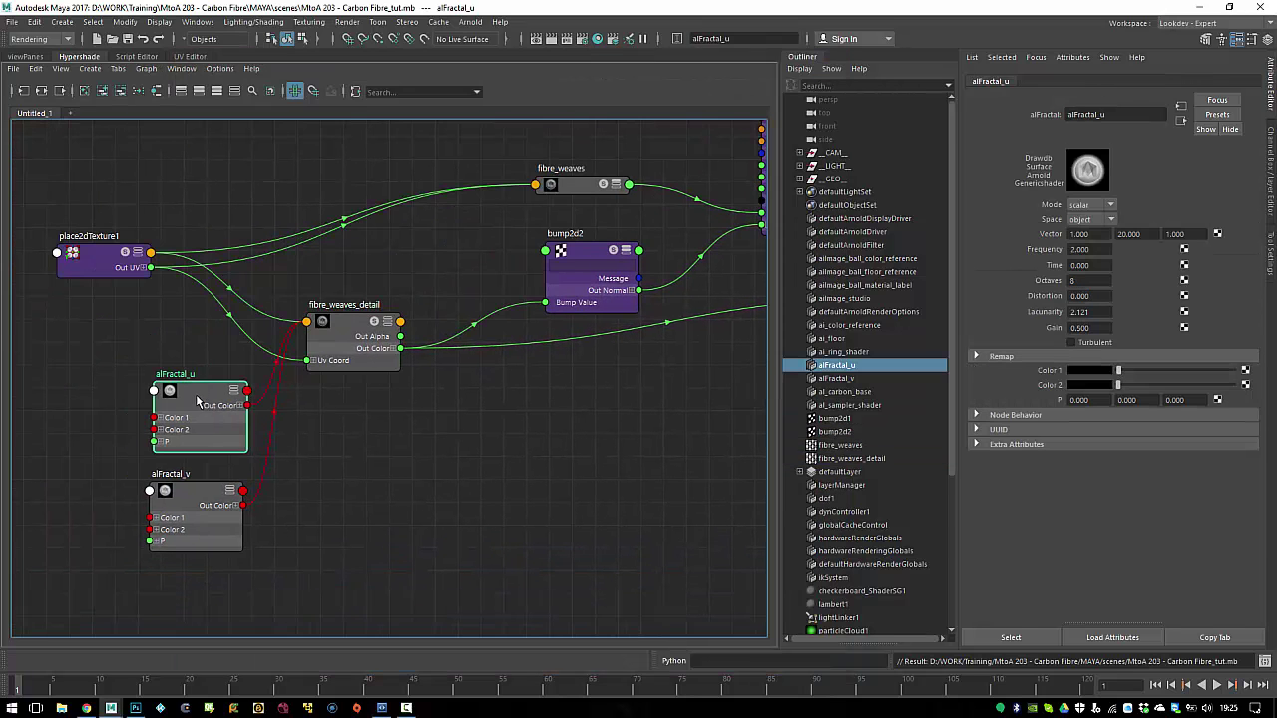
pyautogui.click(1131, 388)
pyautogui.click(192, 516)
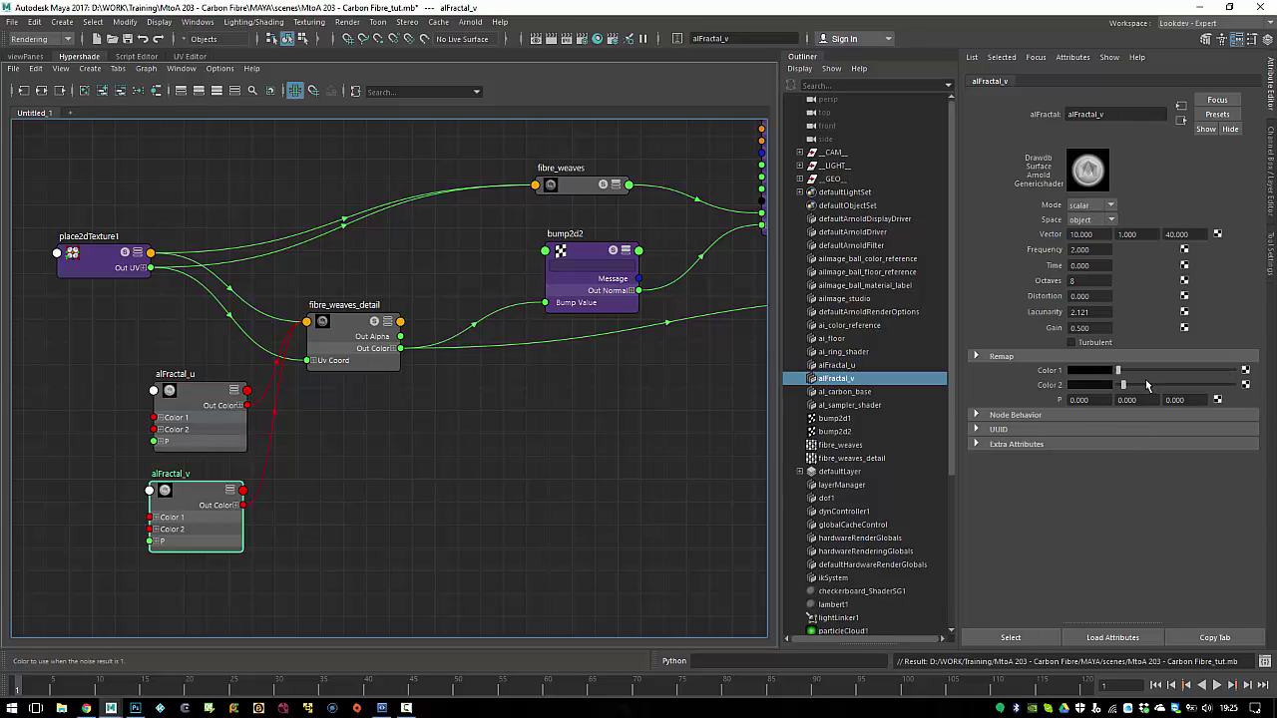
# Step: Move fibre_weaves_detail lower in the graph and set bump2d2's Bump Depth to 0.02
pyautogui.moveTo(335, 334); pyautogui.dragTo(396, 385)
pyautogui.keyDown('alt'); pyautogui.moveTo(611, 244); pyautogui.dragTo(525, 249, button='middle'); pyautogui.keyUp('alt')
pyautogui.click(497, 263)
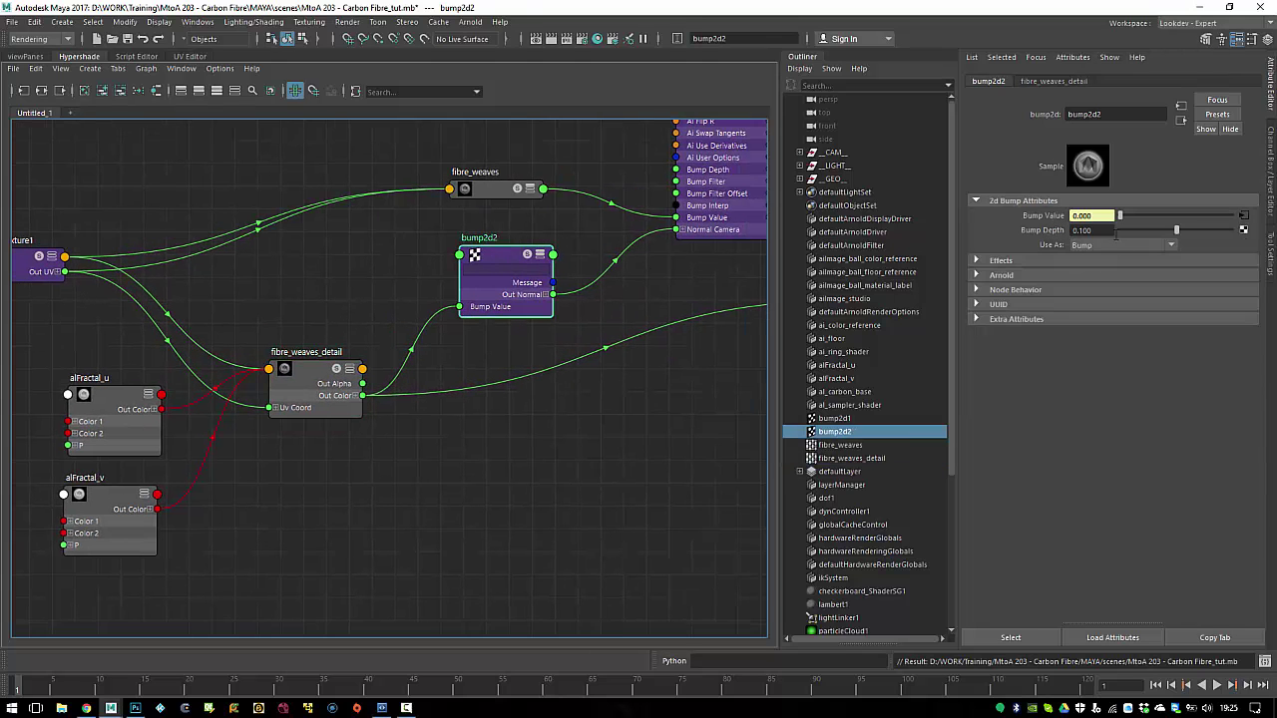
pyautogui.click(1082, 230)
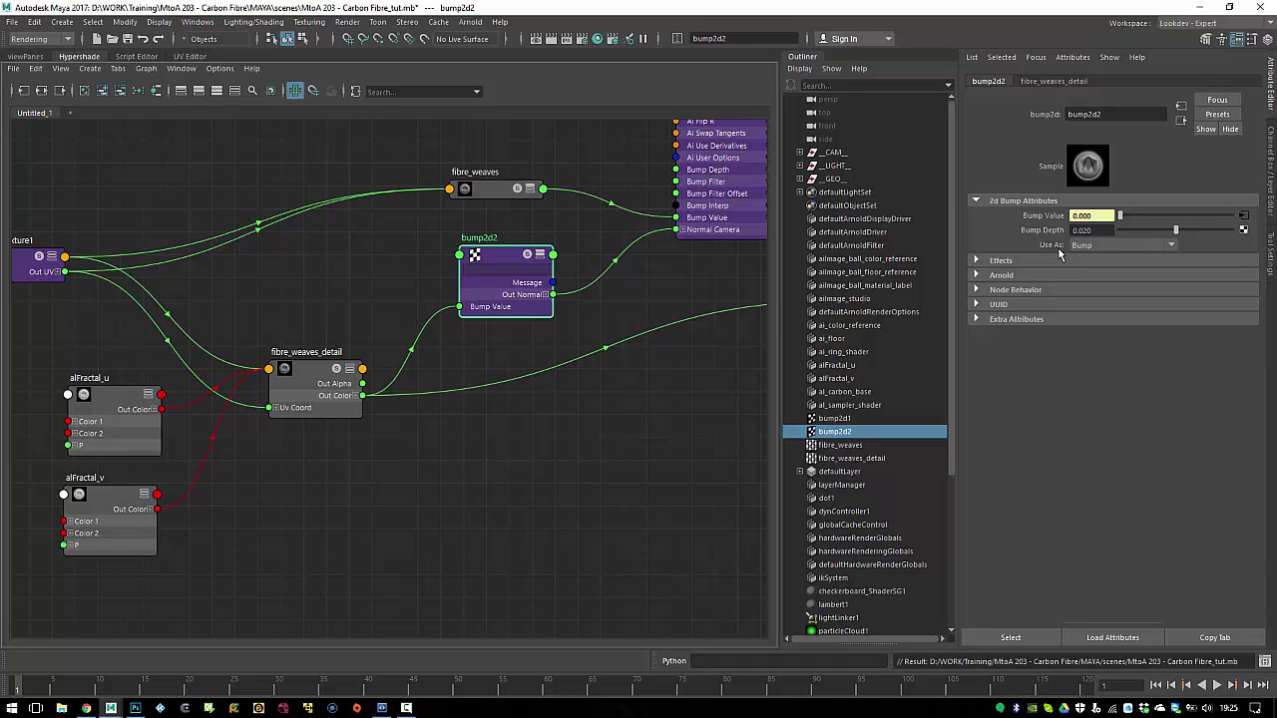
# Step: Reopen the Arnold RenderView and check the fibre bump in a crop region on the ball's curved shell
pyautogui.click(470, 21)
pyautogui.click(504, 59)
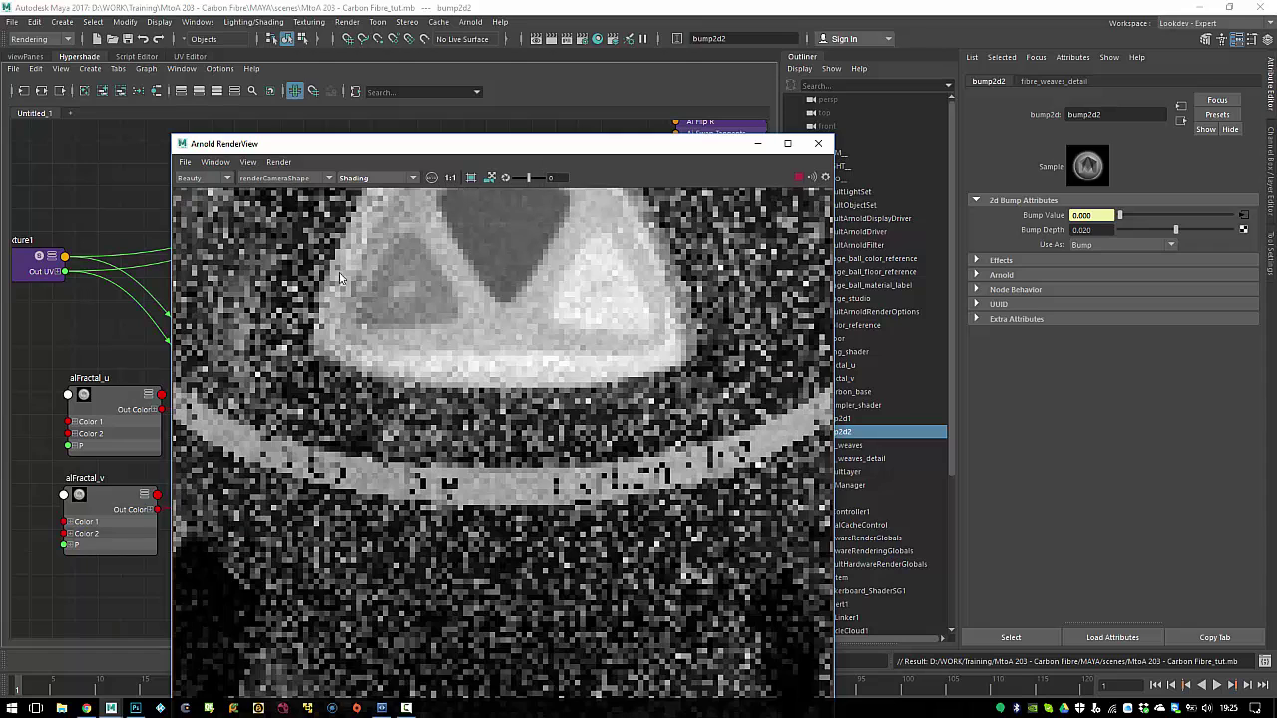
pyautogui.moveTo(300, 250); pyautogui.dragTo(405, 350, button='middle')
pyautogui.moveTo(289, 255); pyautogui.dragTo(465, 407)
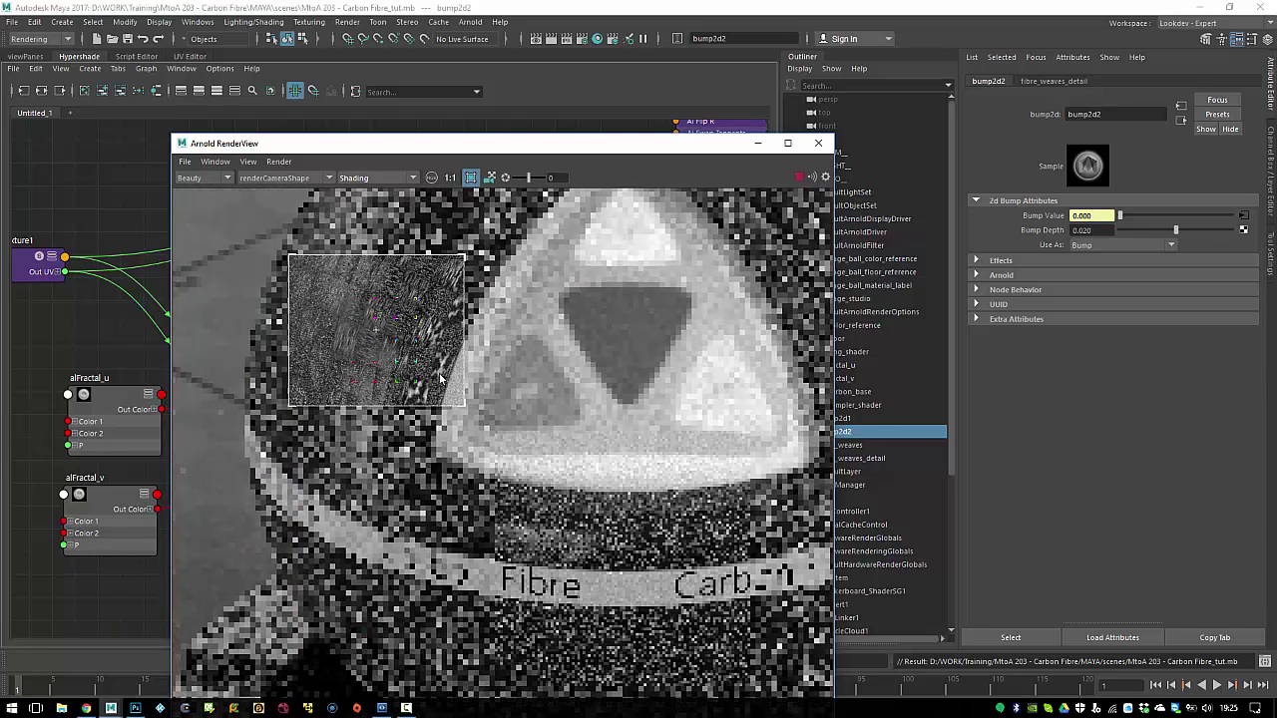
pyautogui.click(818, 143)
# Step: Disconnect fibre_weaves_detail's Out Color from al_carbon_base's Diffuse Color
pyautogui.keyDown('alt'); pyautogui.moveTo(656, 212); pyautogui.dragTo(529, 238, button='middle'); pyautogui.keyUp('alt')
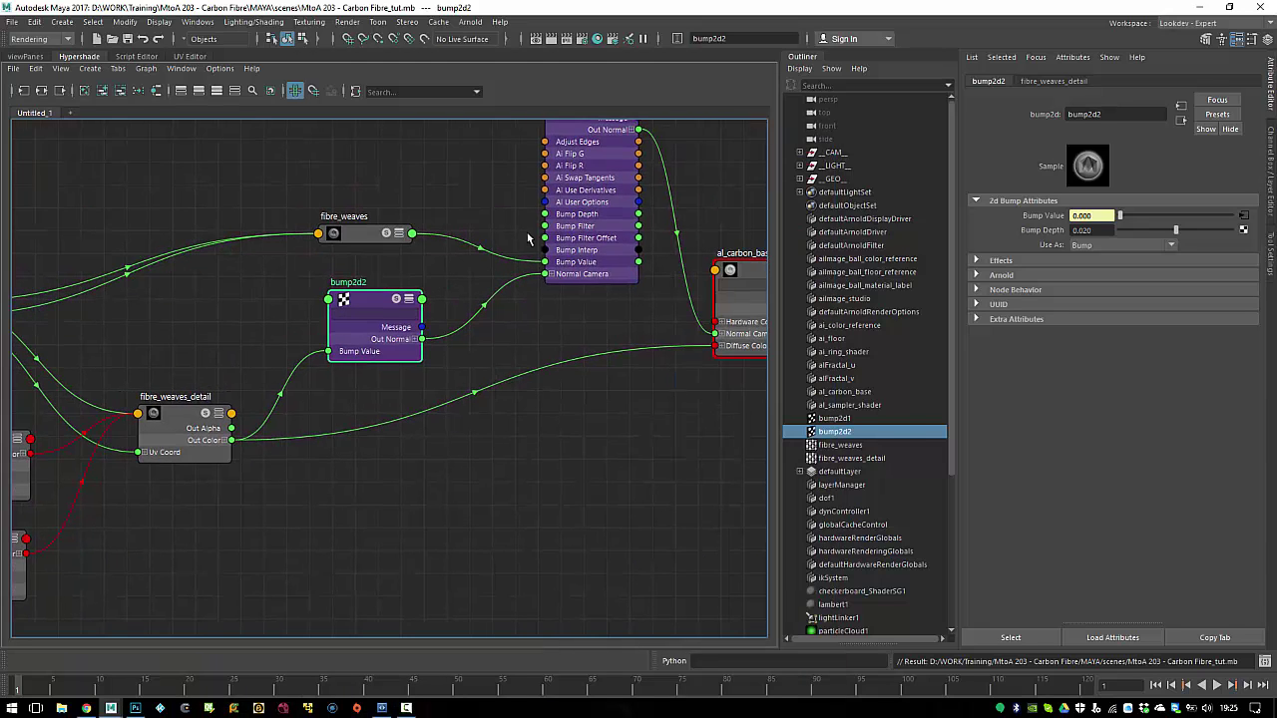
pyautogui.keyDown('alt'); pyautogui.moveTo(609, 324); pyautogui.dragTo(535, 399, button='middle'); pyautogui.keyUp('alt')
pyautogui.click(696, 346)
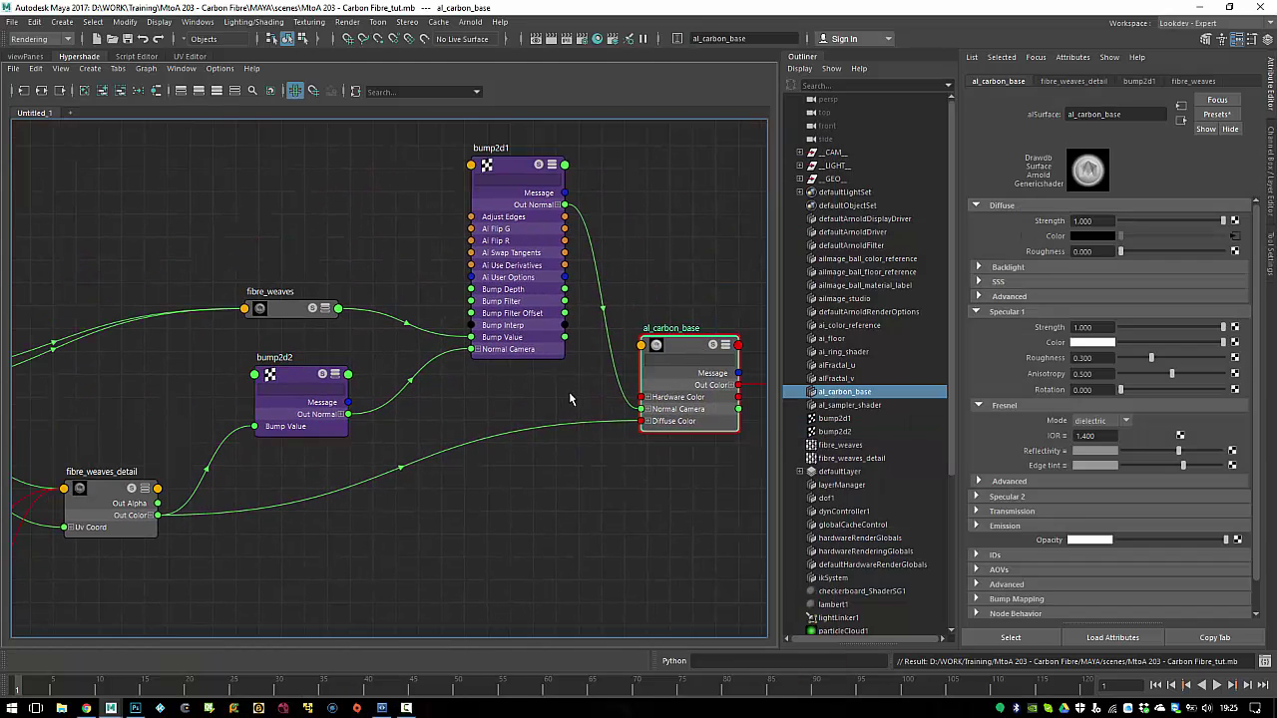
pyautogui.moveTo(640, 421); pyautogui.dragTo(570, 399)
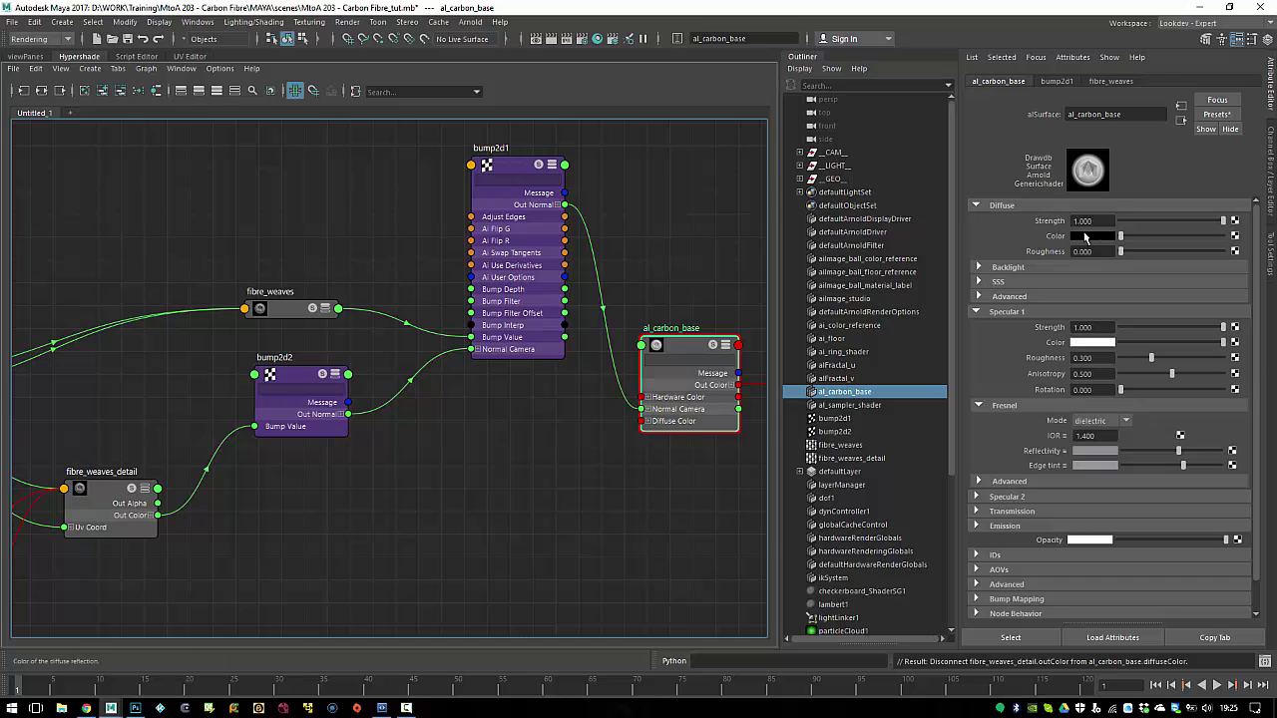
# Step: Set al_carbon_base's Diffuse Color to a near-black with a value of 0.010 and save the scene
pyautogui.click(1107, 236)
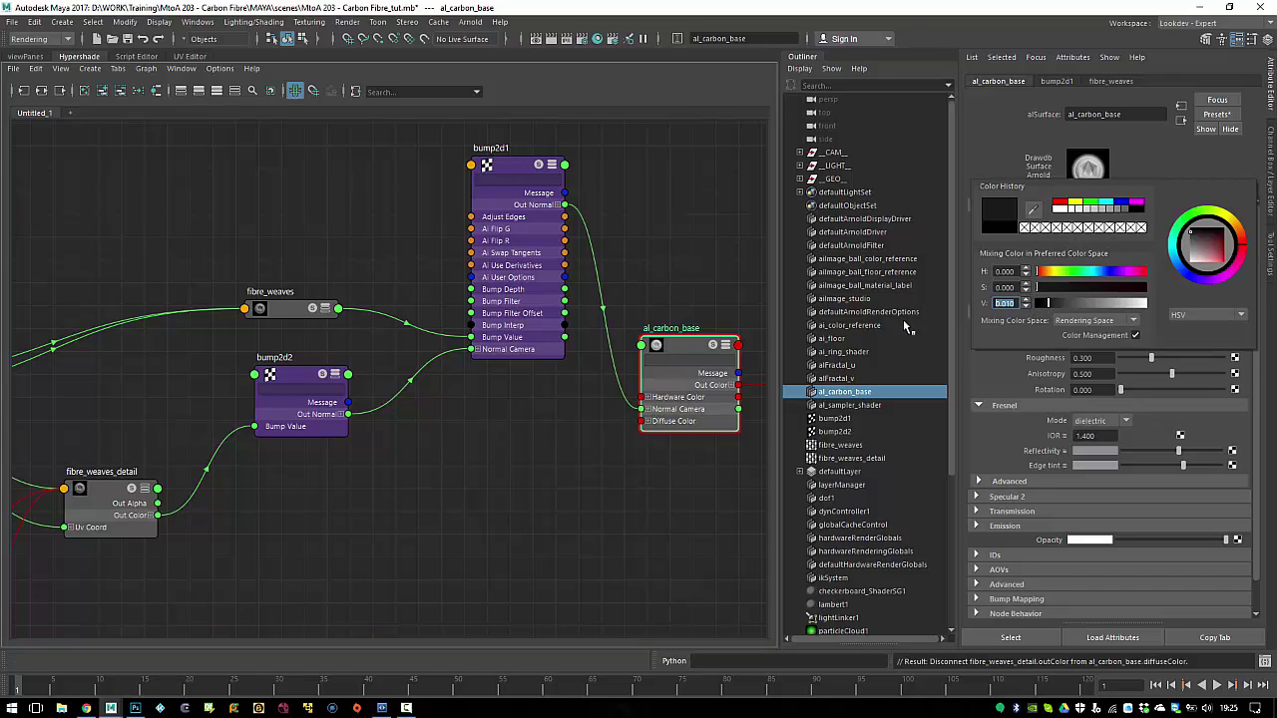
pyautogui.click(466, 395)
pyautogui.hotkey('ctrl', 's')
# Step: Reopen the Arnold RenderView, reposition its window and crop the render to the ball's darkened shell
pyautogui.click(480, 22)
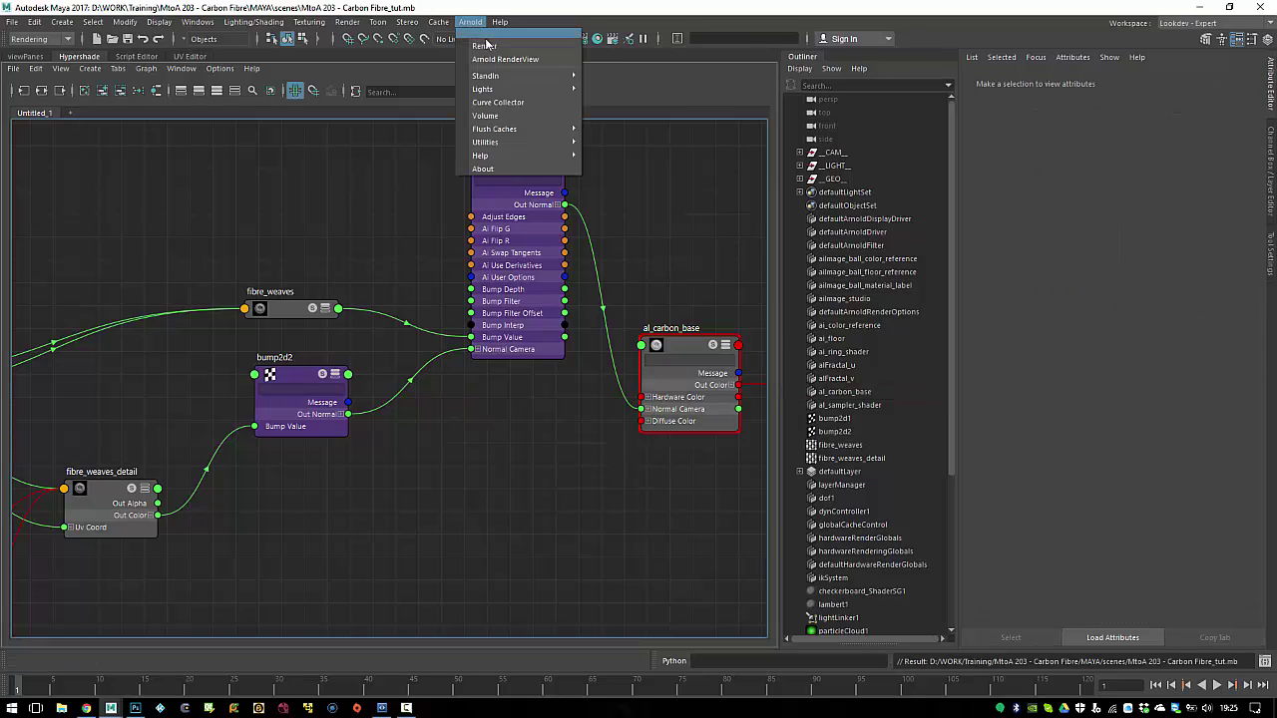
pyautogui.click(484, 36)
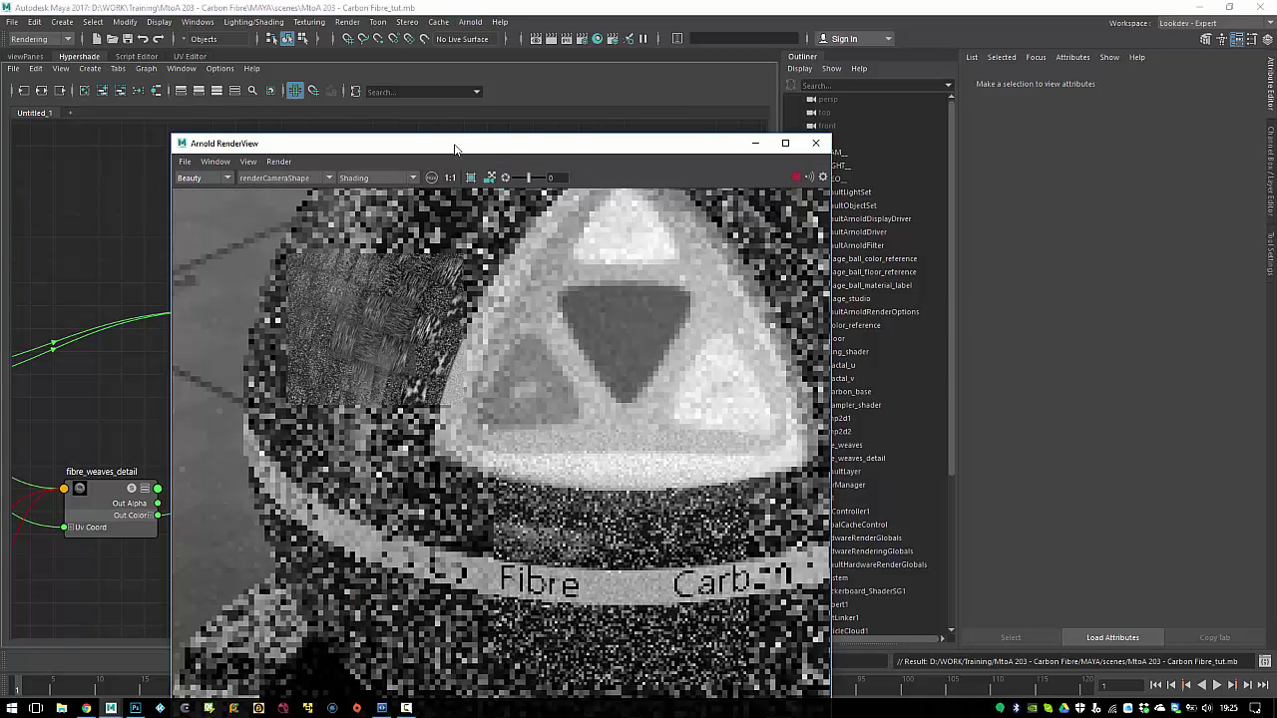
pyautogui.moveTo(439, 149); pyautogui.dragTo(478, 93)
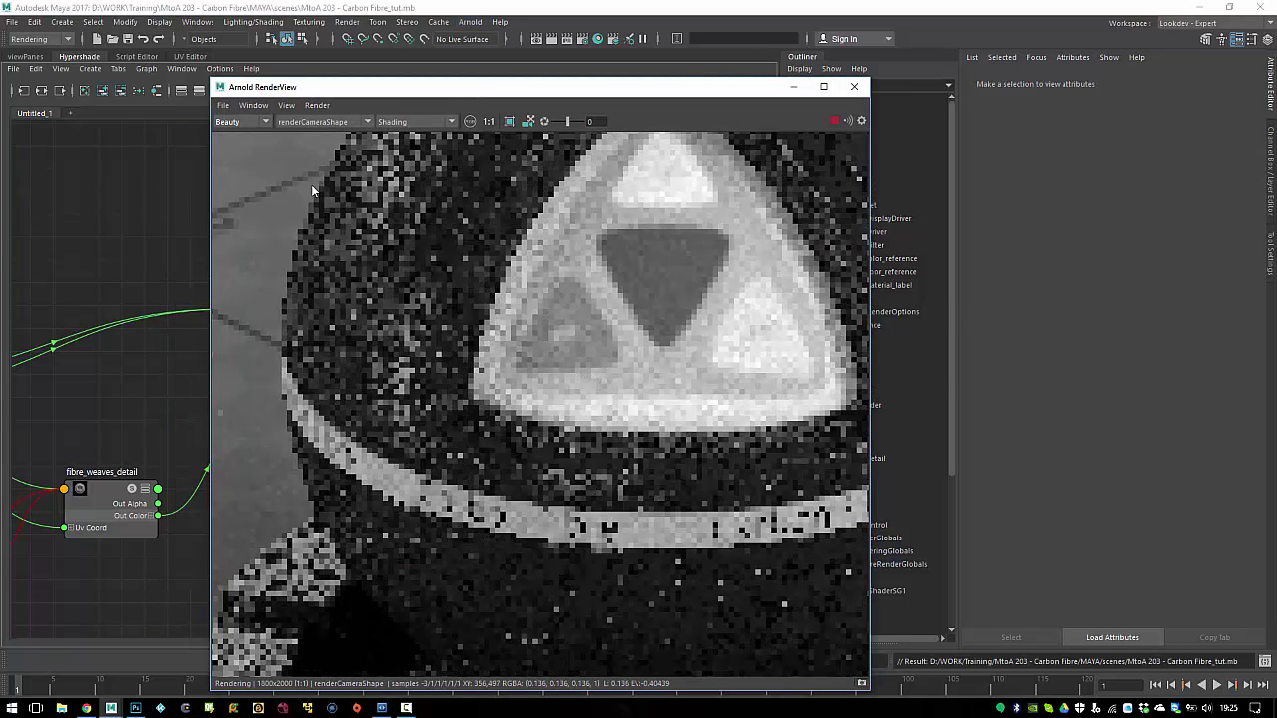
pyautogui.moveTo(299, 170); pyautogui.dragTo(486, 342)
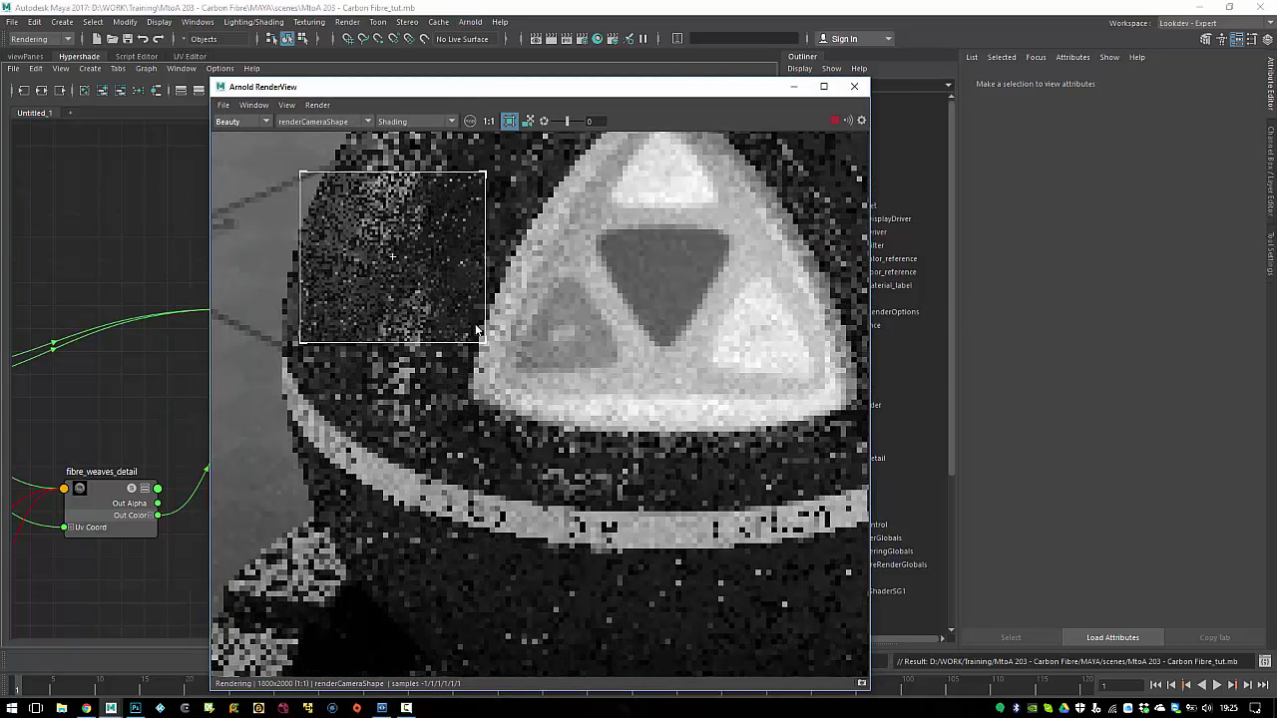
# Step: Change the RenderView's View Transform to Rec 709 gamma and bring the cropped shell back into view
pyautogui.click(861, 120)
pyautogui.click(795, 190)
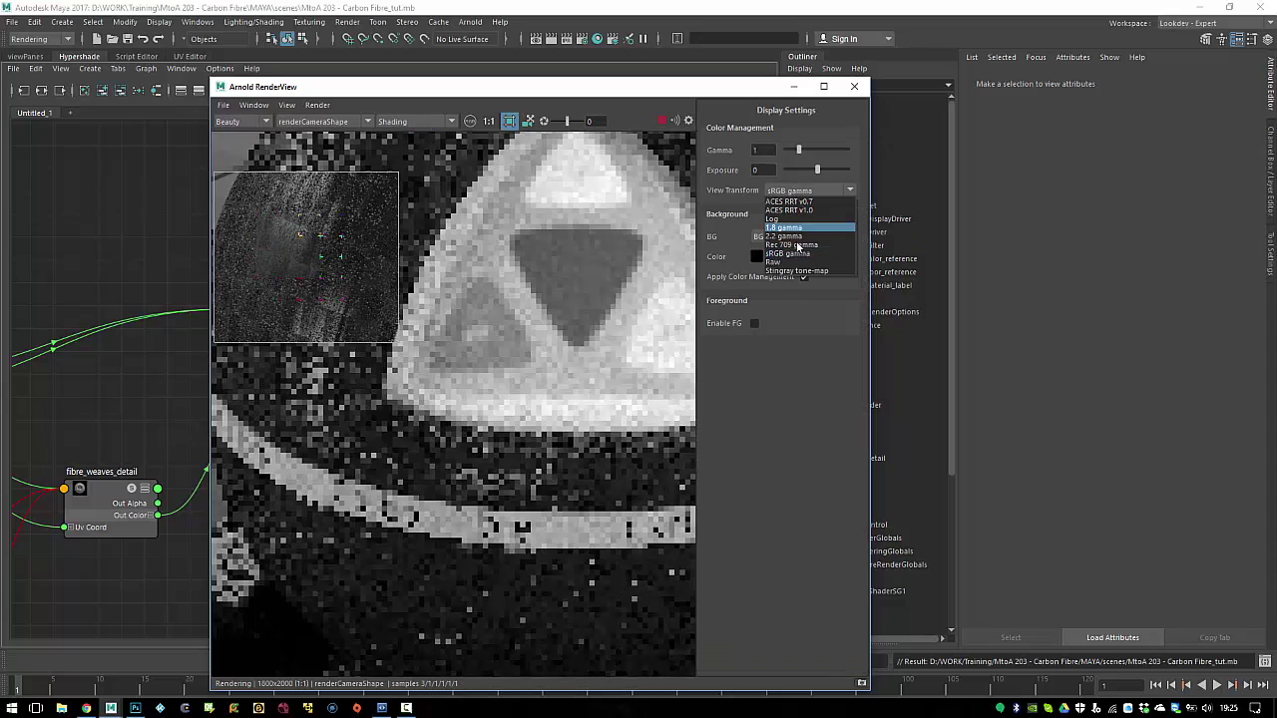
pyautogui.click(795, 246)
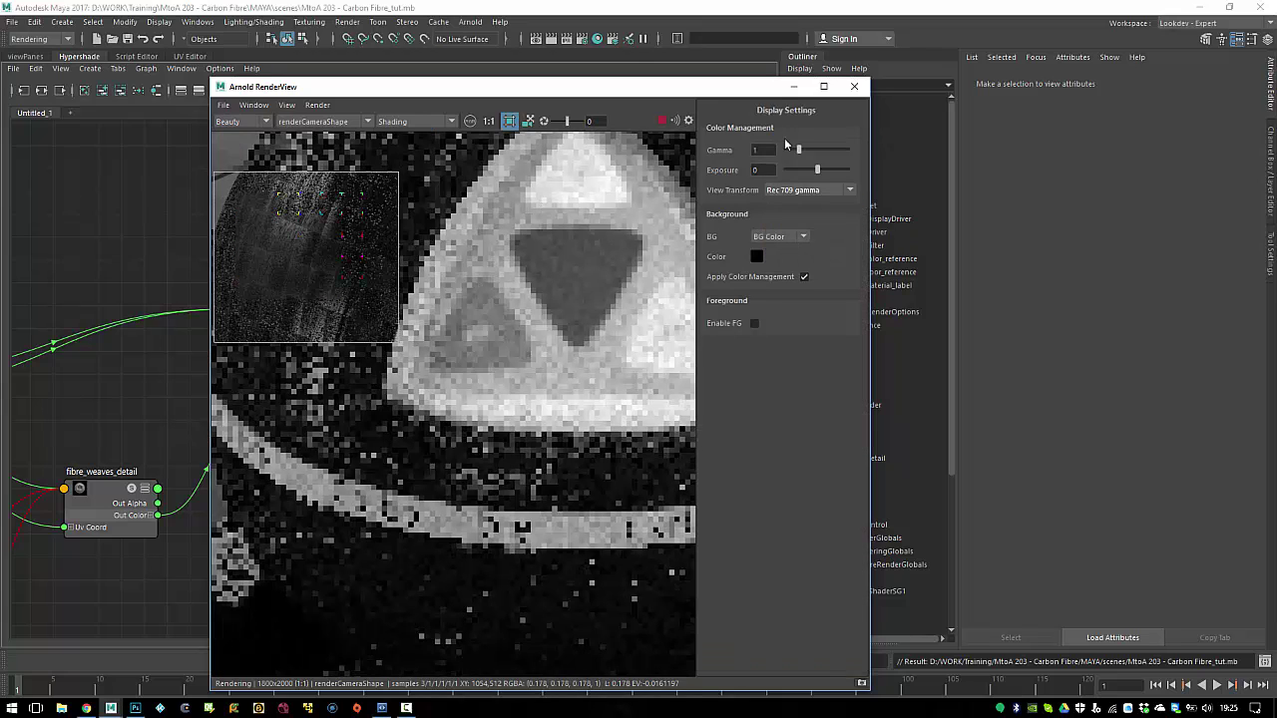
pyautogui.click(861, 121)
pyautogui.moveTo(377, 246); pyautogui.dragTo(521, 317, button='middle')
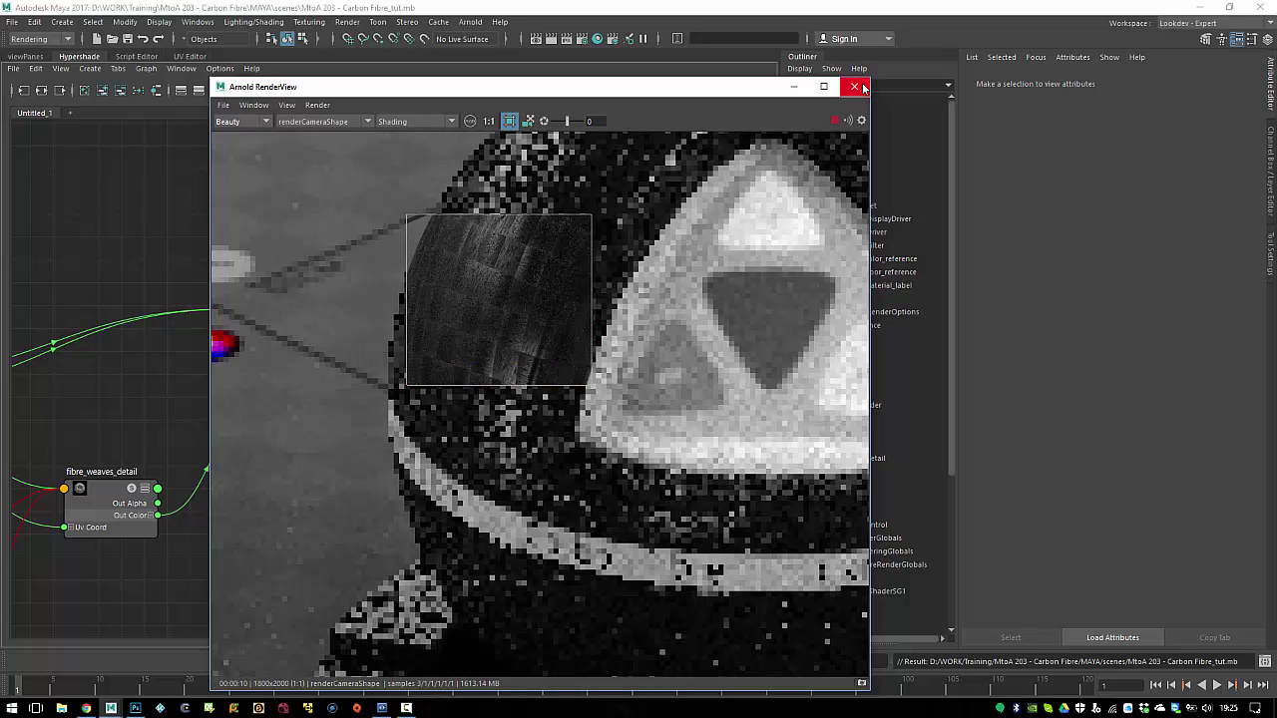
# Step: Select al_carbon_base beside the render window and lower its Specular 1 Roughness to about 0.19
pyautogui.scroll(-4, 657, 357)
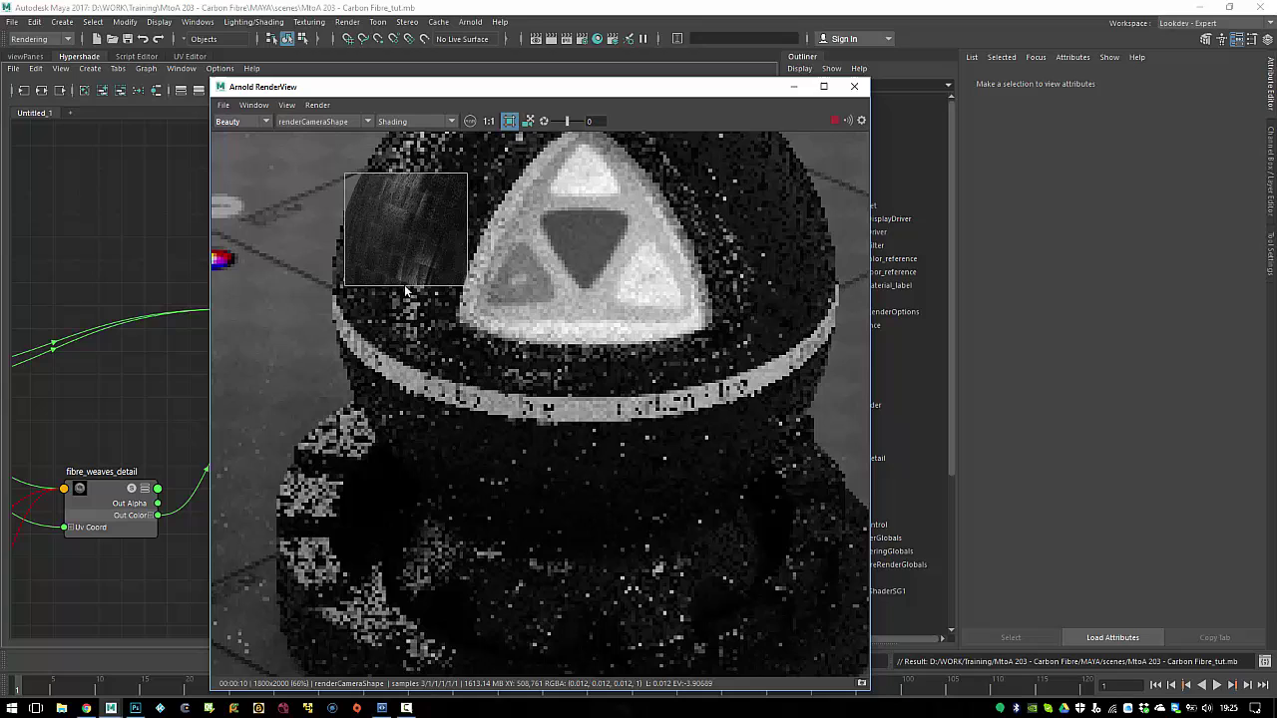
pyautogui.moveTo(489, 88); pyautogui.dragTo(803, 132)
pyautogui.click(503, 170)
pyautogui.moveTo(603, 132); pyautogui.dragTo(31, 142)
pyautogui.click(688, 350)
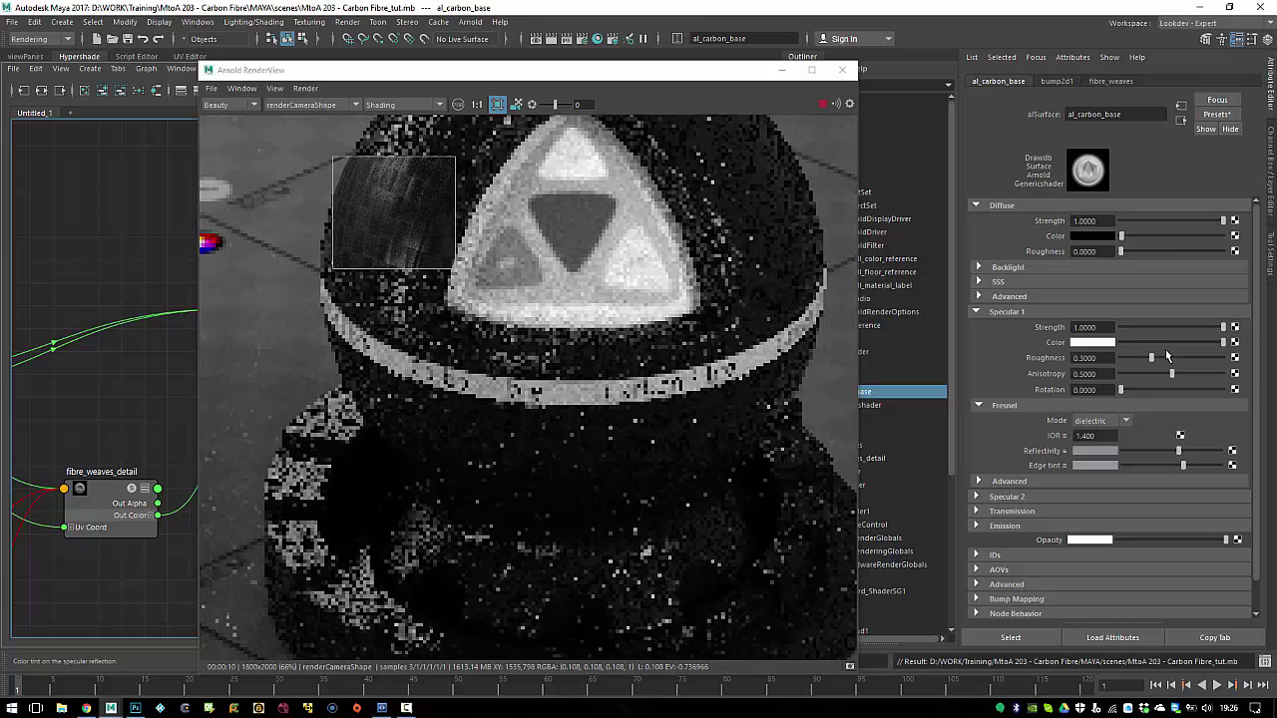
pyautogui.moveTo(1151, 358); pyautogui.dragTo(1139, 358)
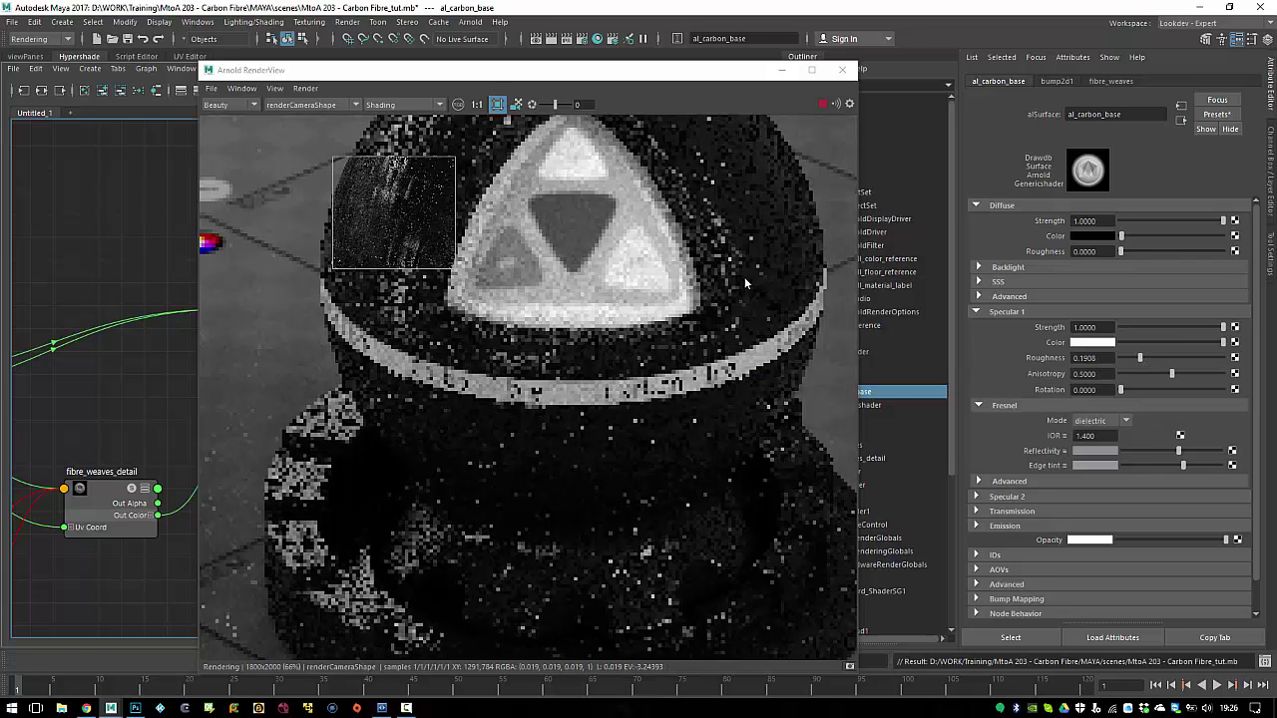
# Step: Examine the cropped shell at 1:1 scale, then bring the whole ball back into view without the crop
pyautogui.click(476, 104)
pyautogui.moveTo(477, 148); pyautogui.dragTo(683, 327, button='middle')
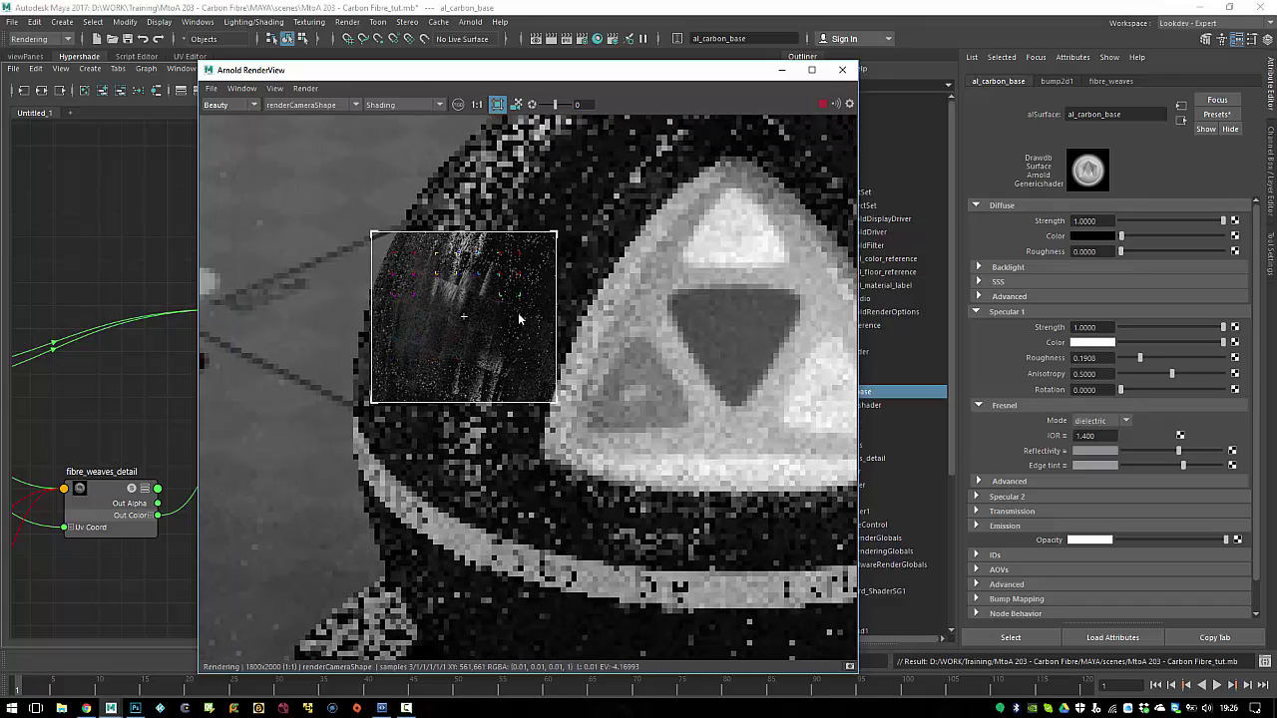
pyautogui.moveTo(610, 458); pyautogui.dragTo(564, 391, button='middle')
pyautogui.scroll(-1, 624, 464)
pyautogui.moveTo(840, 475); pyautogui.dragTo(682, 381, button='middle')
pyautogui.scroll(-3, 663, 351)
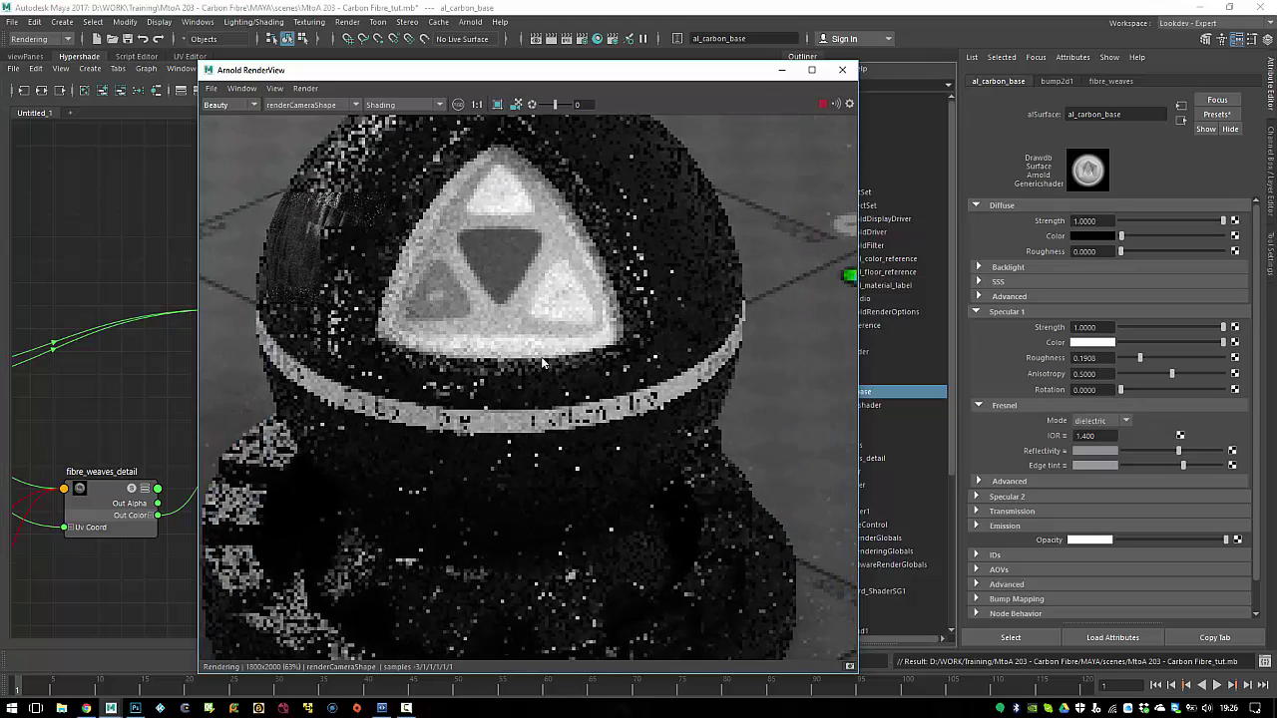
# Step: Update the full scene in the Arnold RenderView and reduce the render resolution to 900x1000
pyautogui.click(305, 88)
pyautogui.click(344, 187)
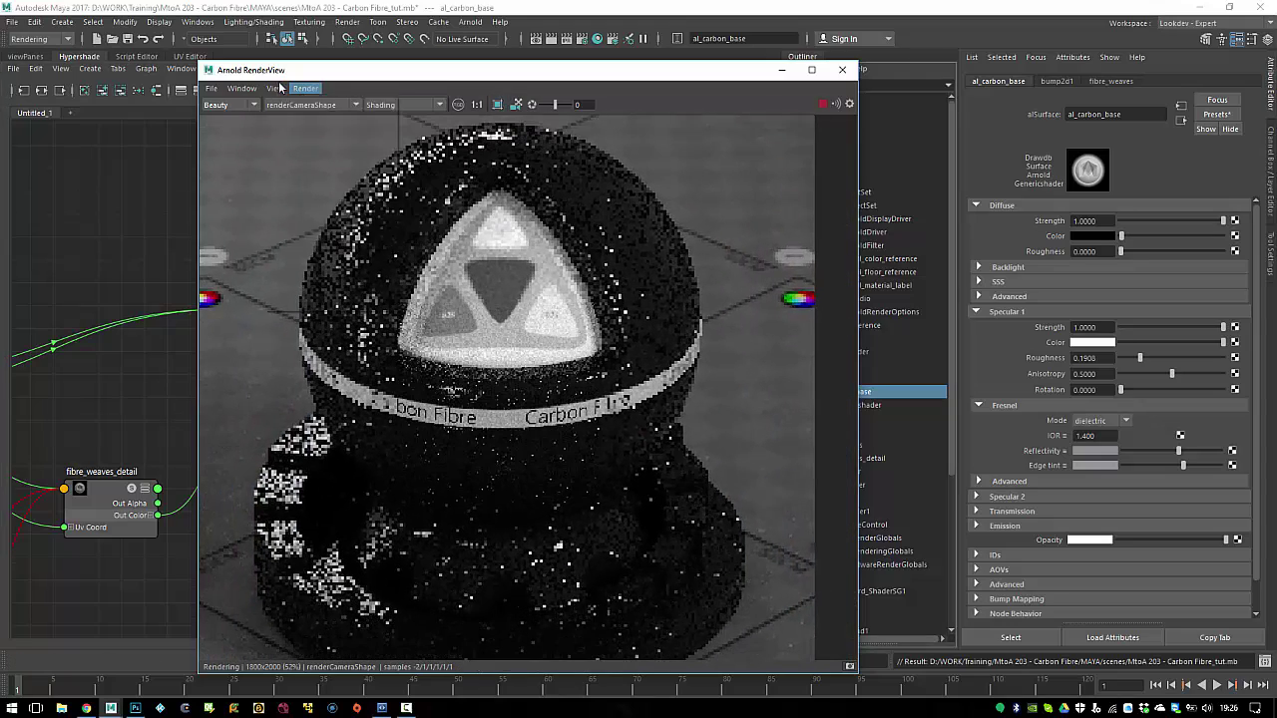
pyautogui.click(274, 88)
pyautogui.moveTo(339, 214)
pyautogui.click(458, 283)
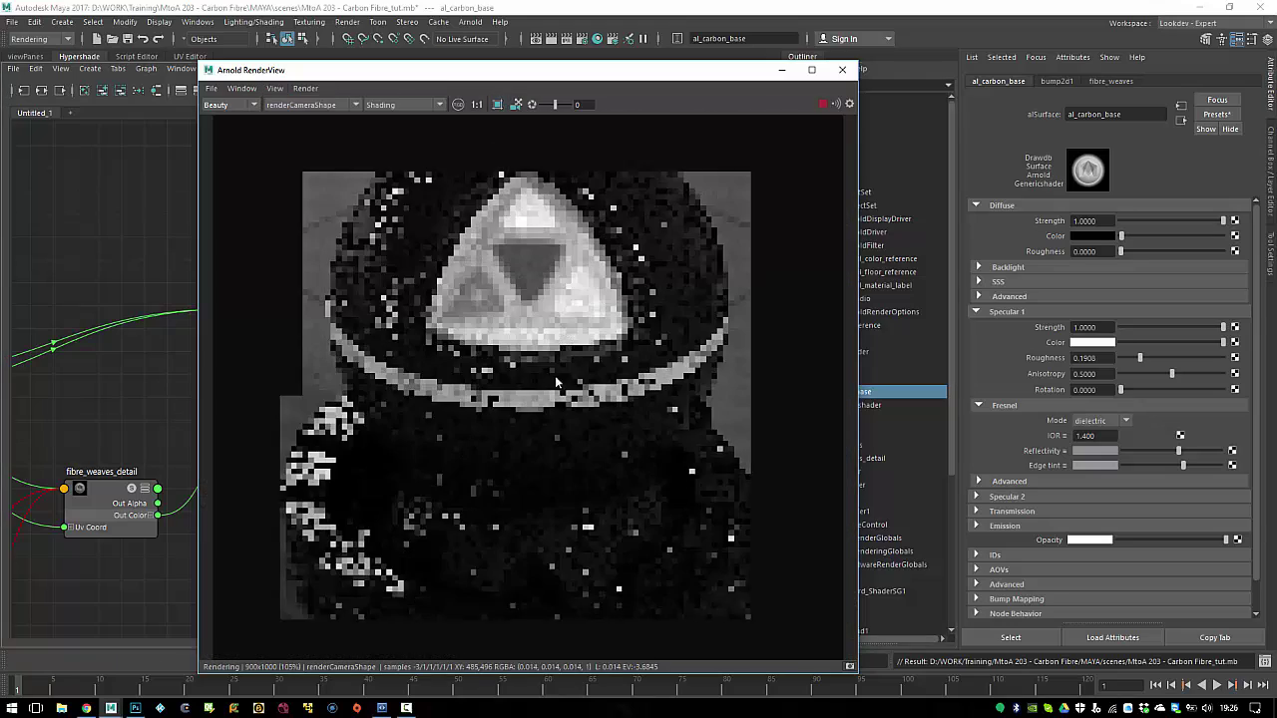
# Step: Turn off Progressive Refinement for the Arnold RenderView and frame the shader ball
pyautogui.scroll(3, 554, 375)
pyautogui.click(305, 87)
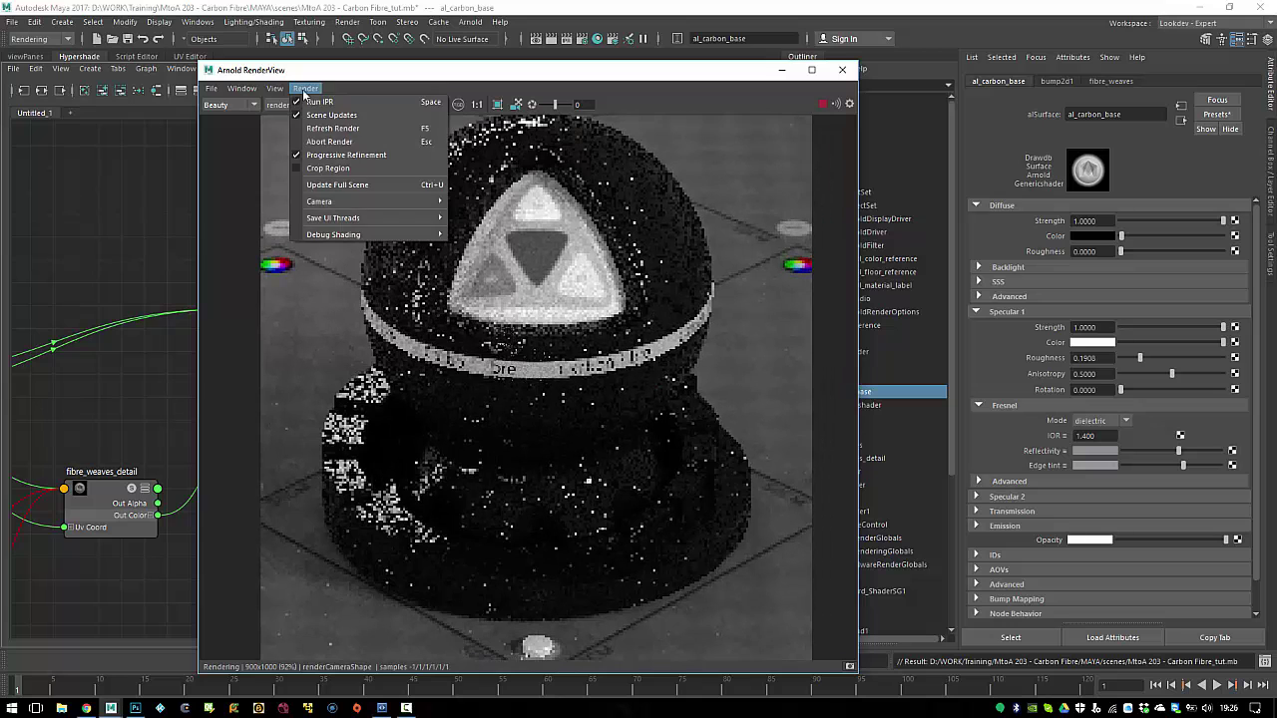
pyautogui.click(346, 154)
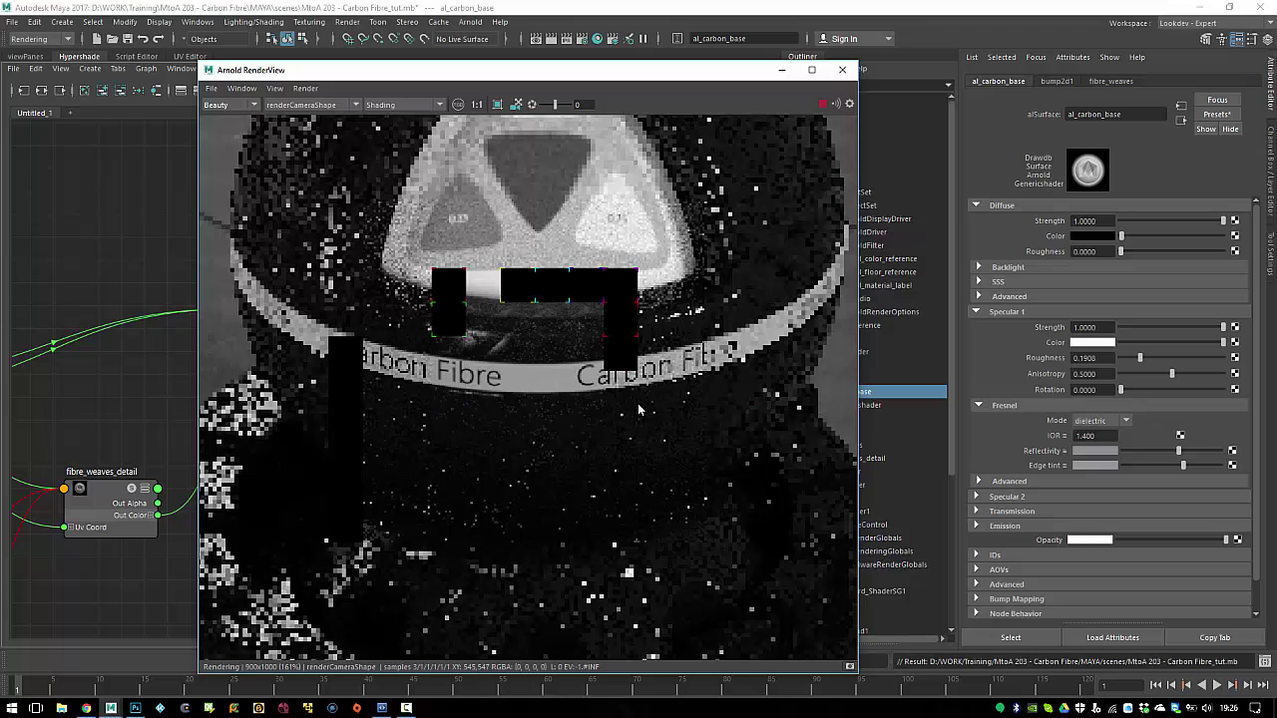
pyautogui.scroll(-3, 482, 398)
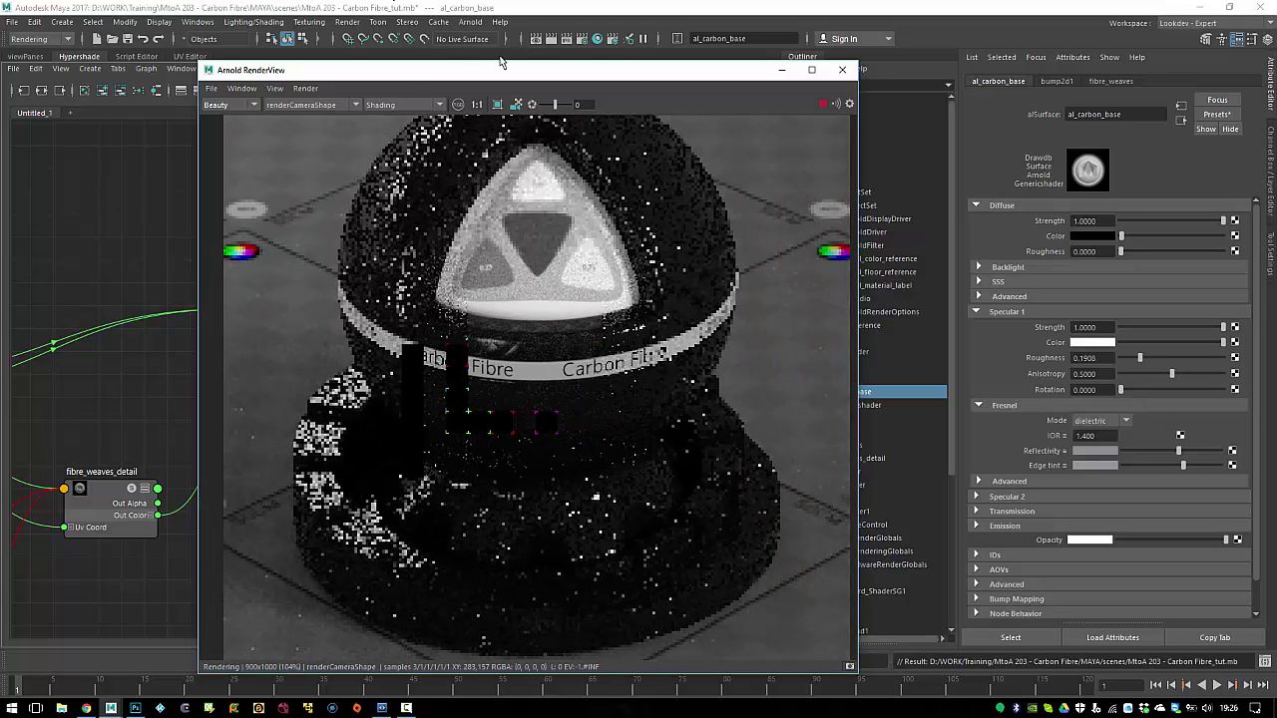
# Step: Review the Arnold Renderer's sampling and ray depth values in the Render Settings, then close them
pyautogui.click(595, 40)
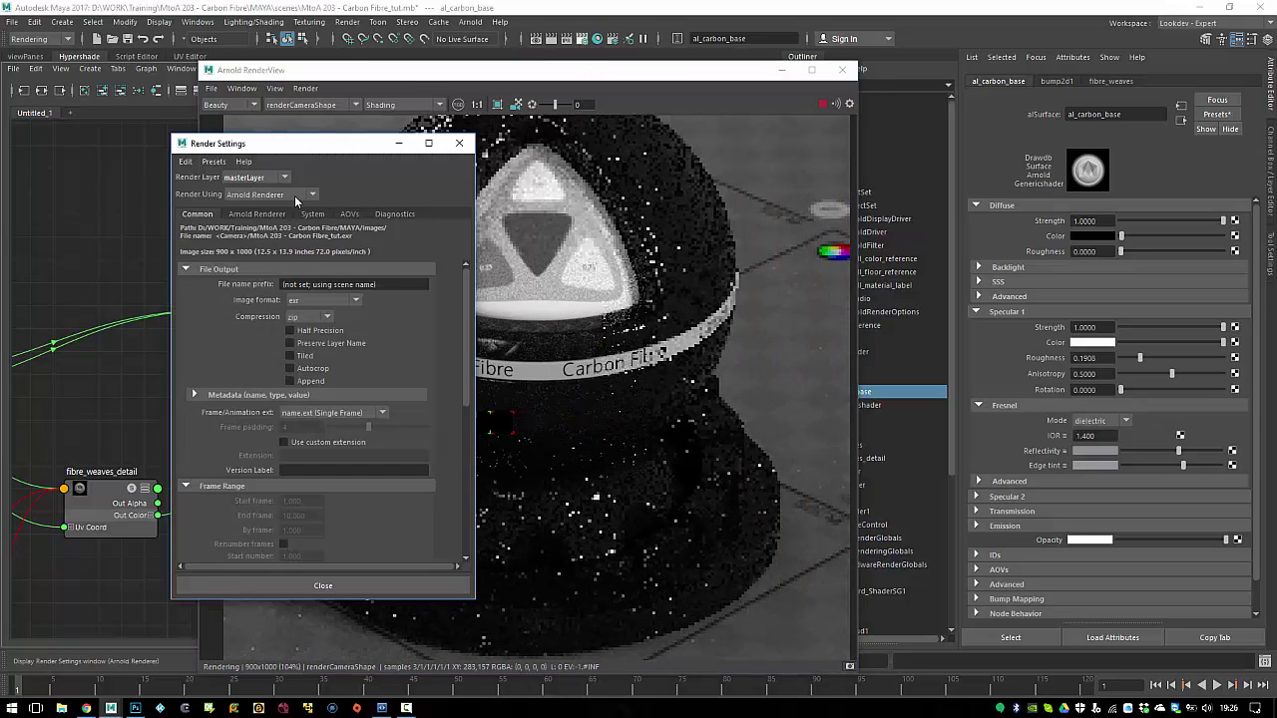
pyautogui.click(255, 214)
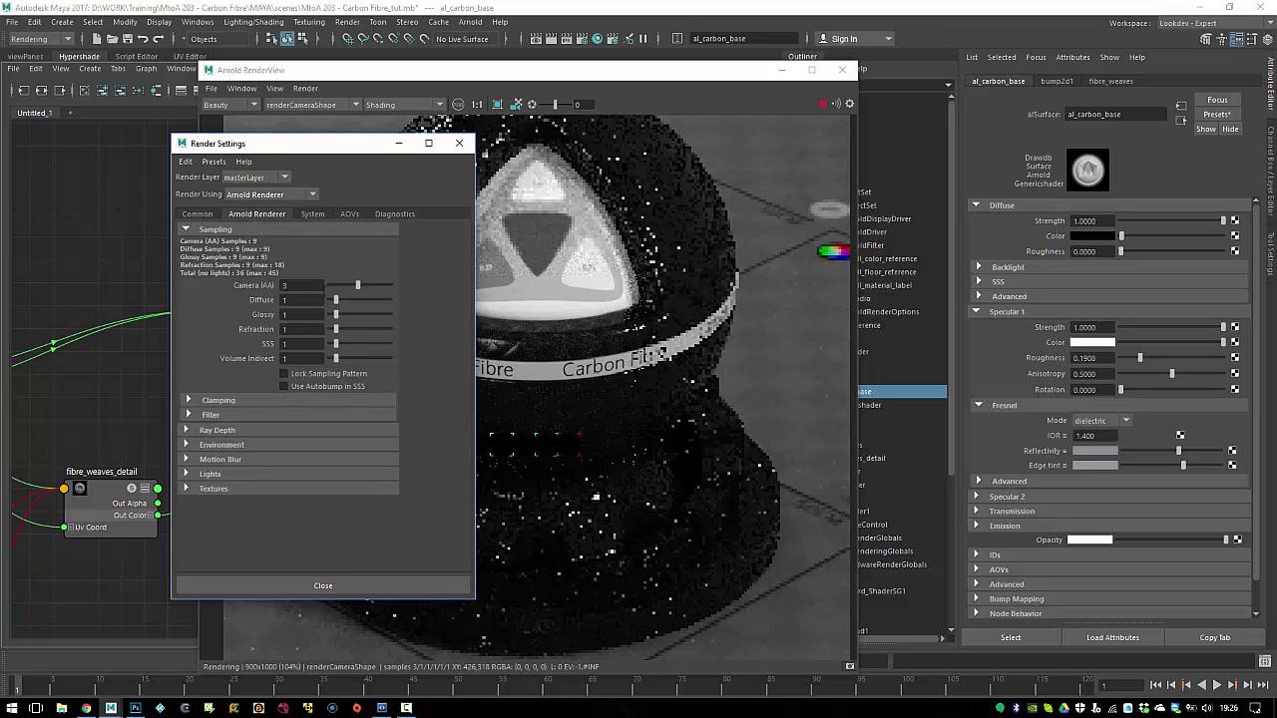
pyautogui.click(213, 430)
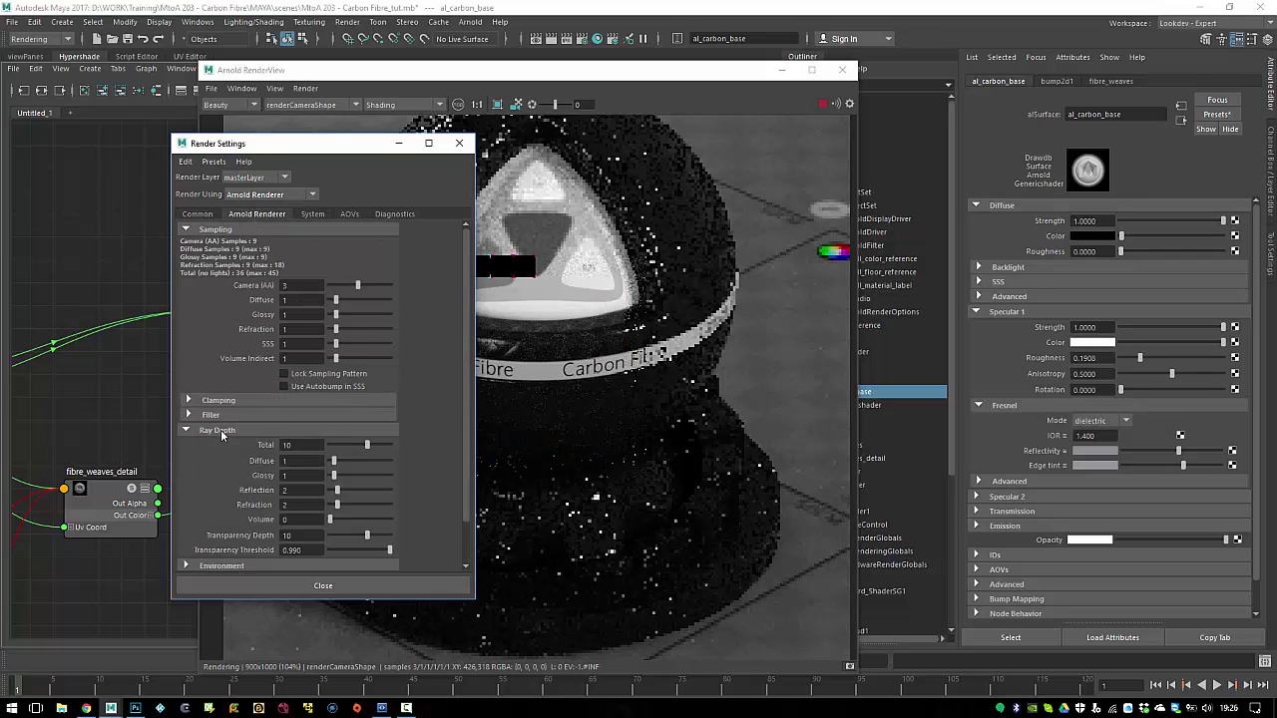
pyautogui.click(213, 430)
pyautogui.click(459, 143)
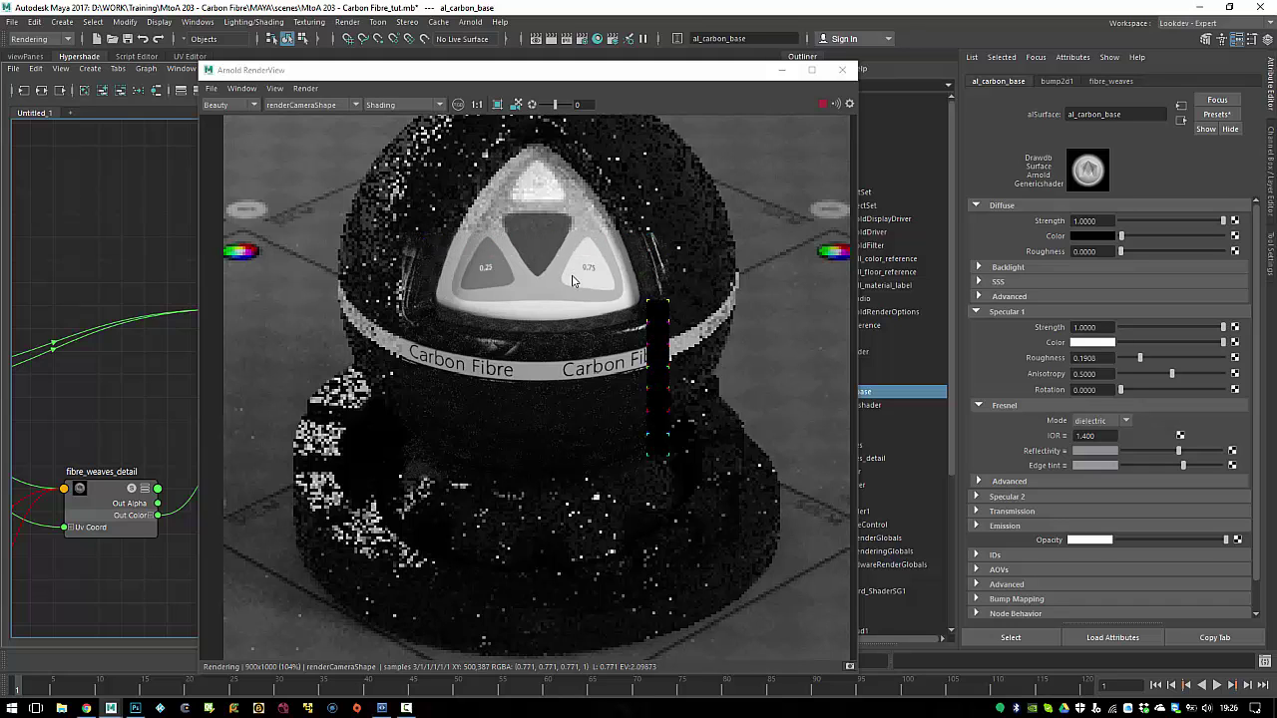
# Step: Move the RenderView aside, crop the render to the patterned patches on the ball's base, inspect the weave closely and close the window
pyautogui.moveTo(658, 70); pyautogui.dragTo(832, 109)
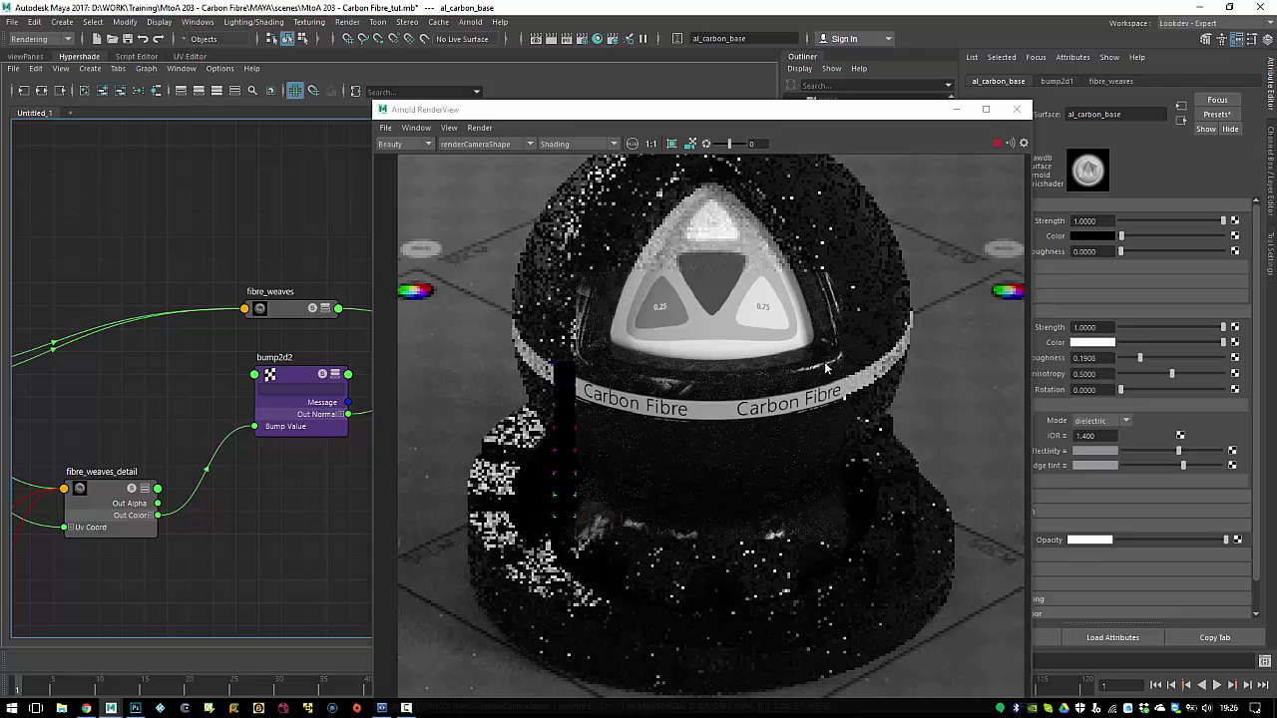
pyautogui.moveTo(437, 454); pyautogui.dragTo(536, 559)
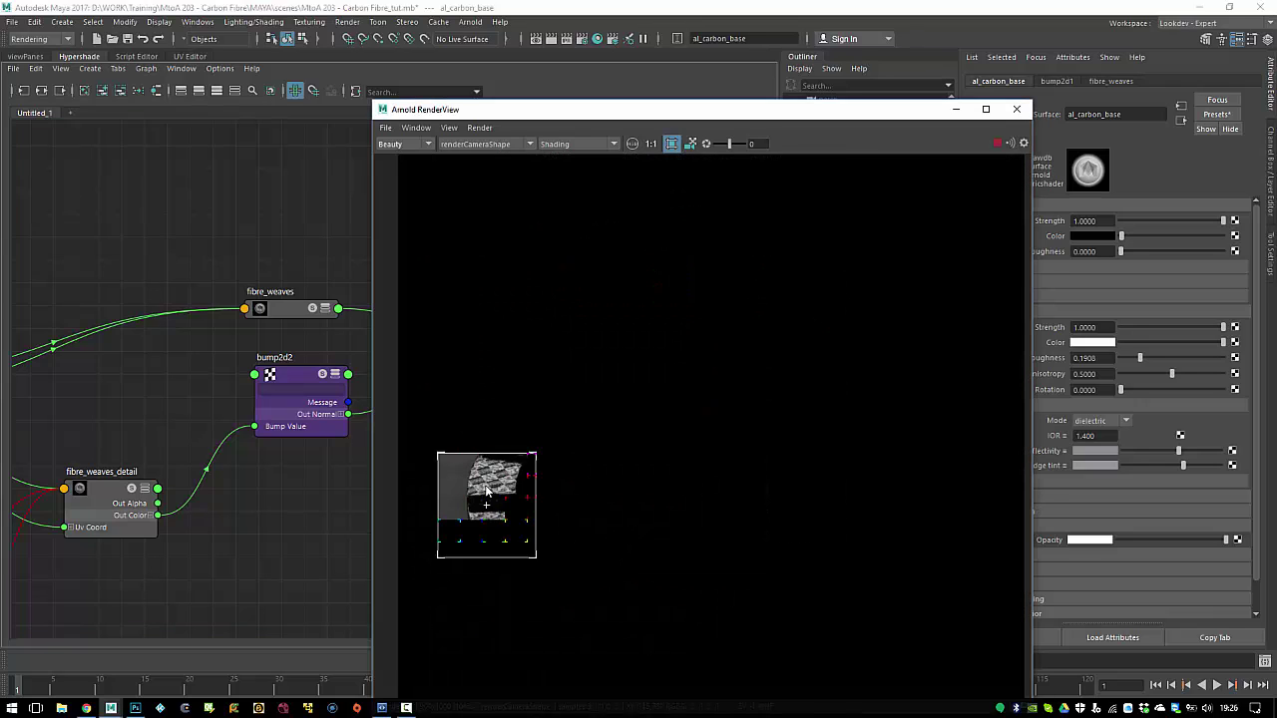
pyautogui.scroll(3, 659, 439)
pyautogui.moveTo(654, 424); pyautogui.dragTo(888, 202, button='middle')
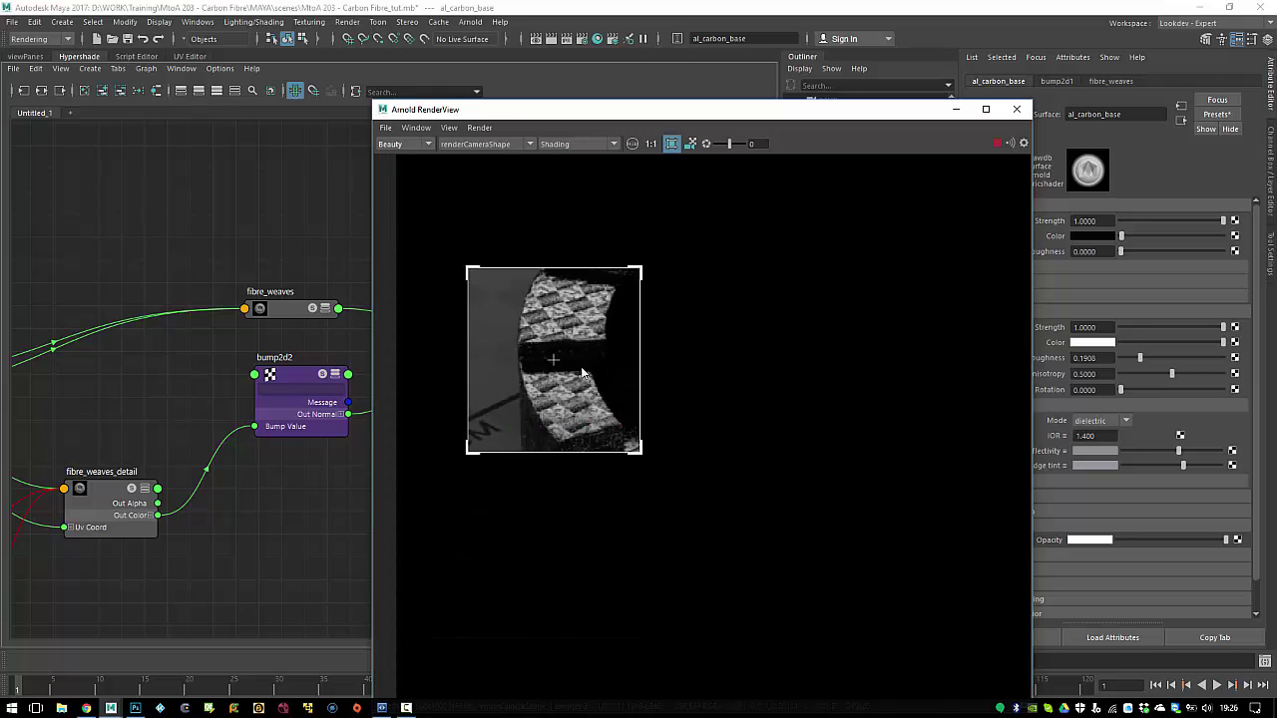
pyautogui.moveTo(661, 299); pyautogui.dragTo(648, 405, button='middle')
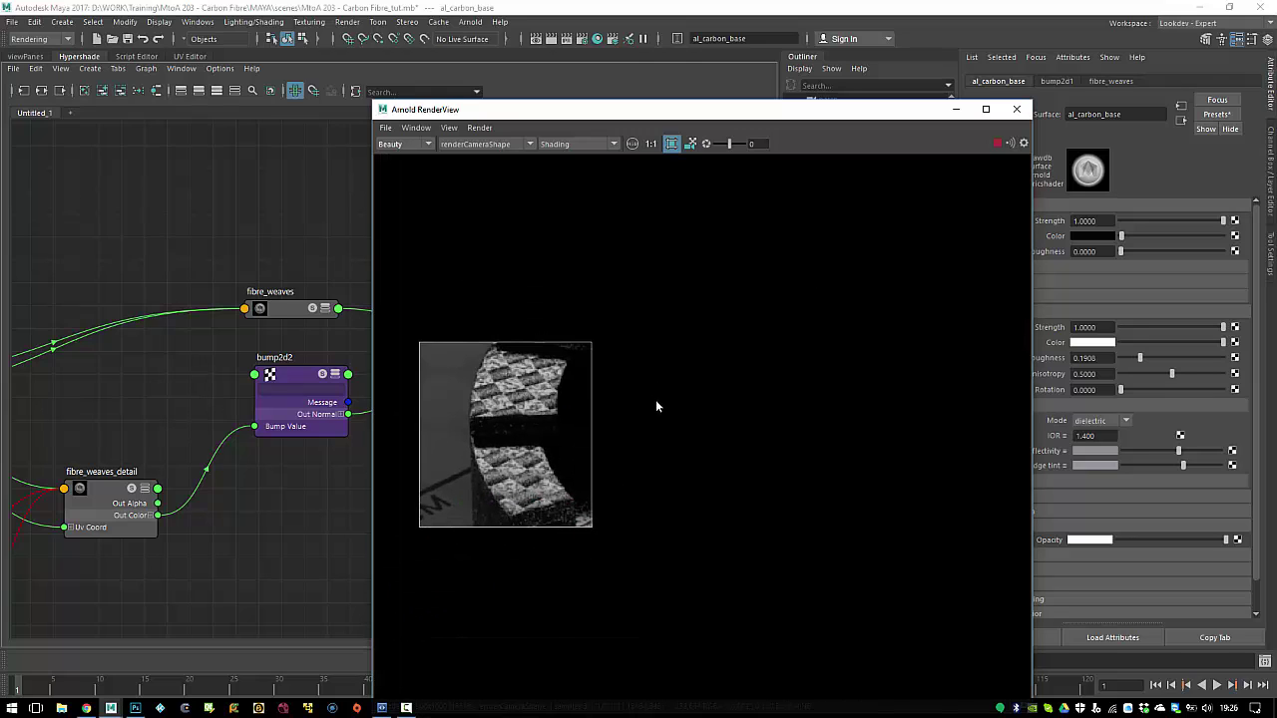
pyautogui.click(1017, 110)
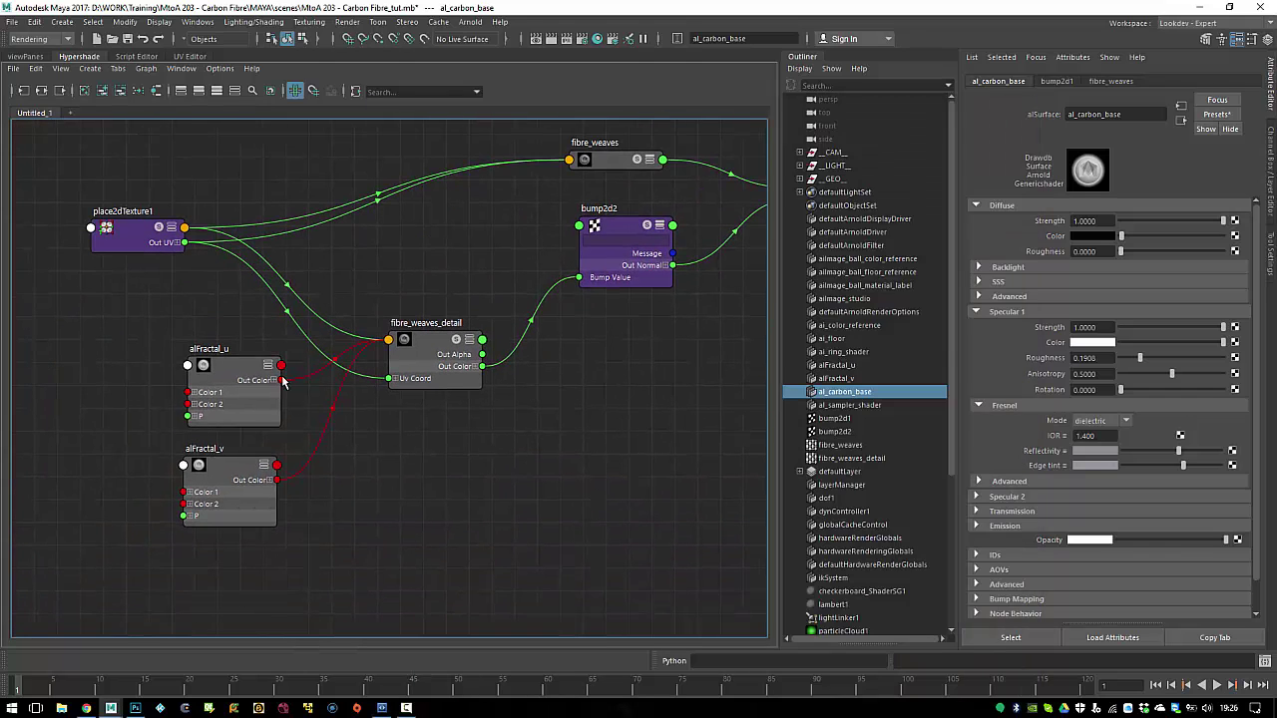
# Step: Compare the attributes of the alFractal_u and alFractal_v nodes in the Hypershade
pyautogui.click(243, 373)
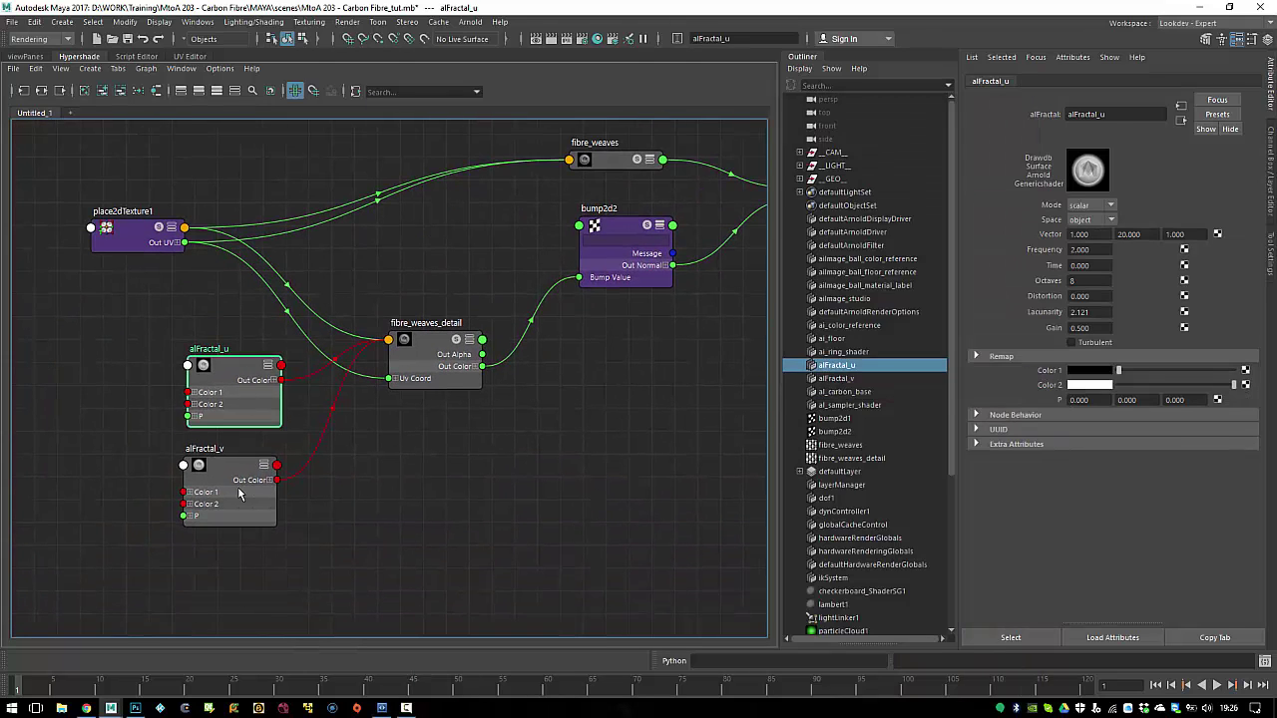
pyautogui.click(238, 493)
pyautogui.click(243, 405)
pyautogui.click(250, 481)
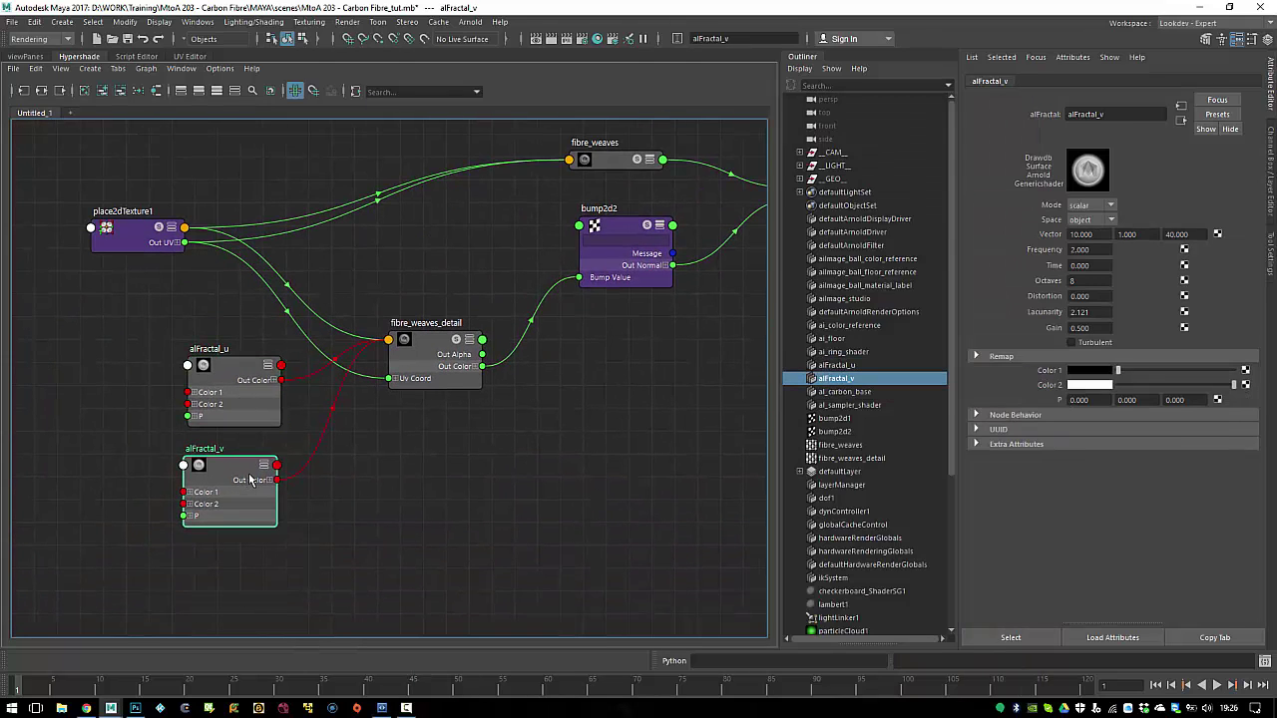
# Step: Select bump2d1 in the shader network and set its Bump Depth to 0.200
pyautogui.keyDown('alt'); pyautogui.moveTo(590, 265); pyautogui.dragTo(425, 322, button='middle'); pyautogui.keyUp('alt')
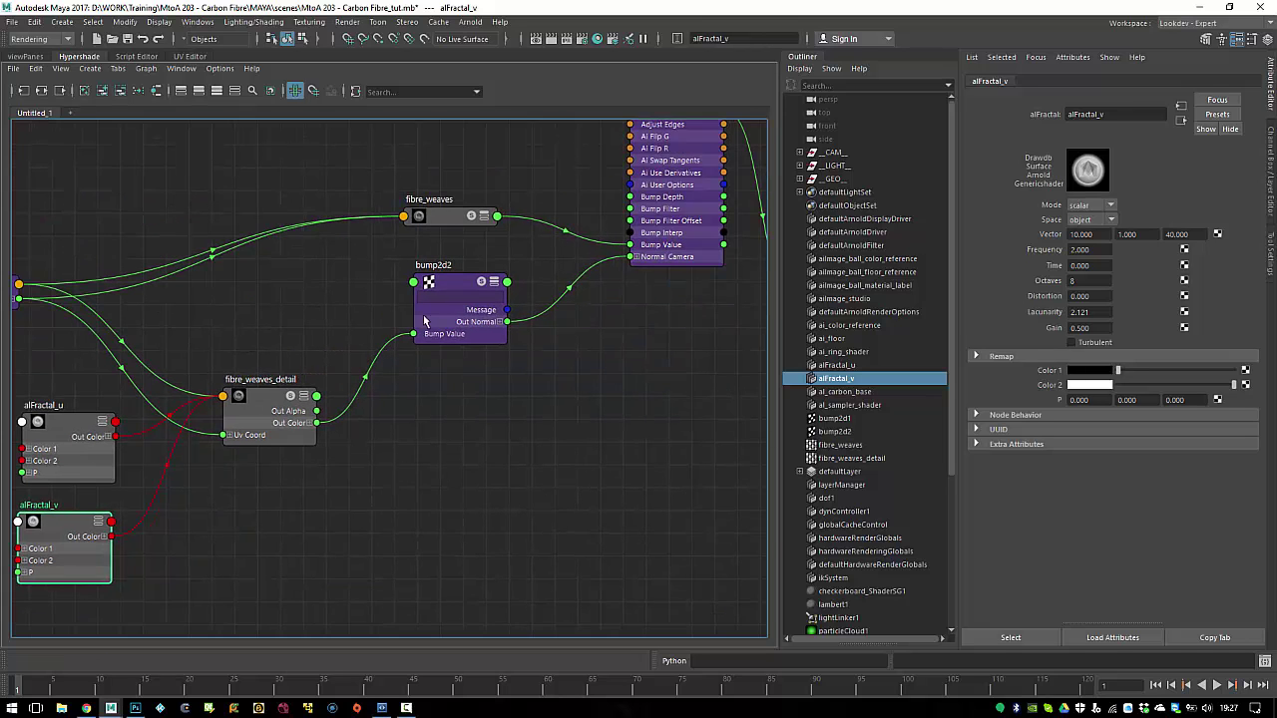
pyautogui.keyDown('alt'); pyautogui.moveTo(614, 272); pyautogui.dragTo(482, 356, button='middle'); pyautogui.keyUp('alt')
pyautogui.click(589, 210)
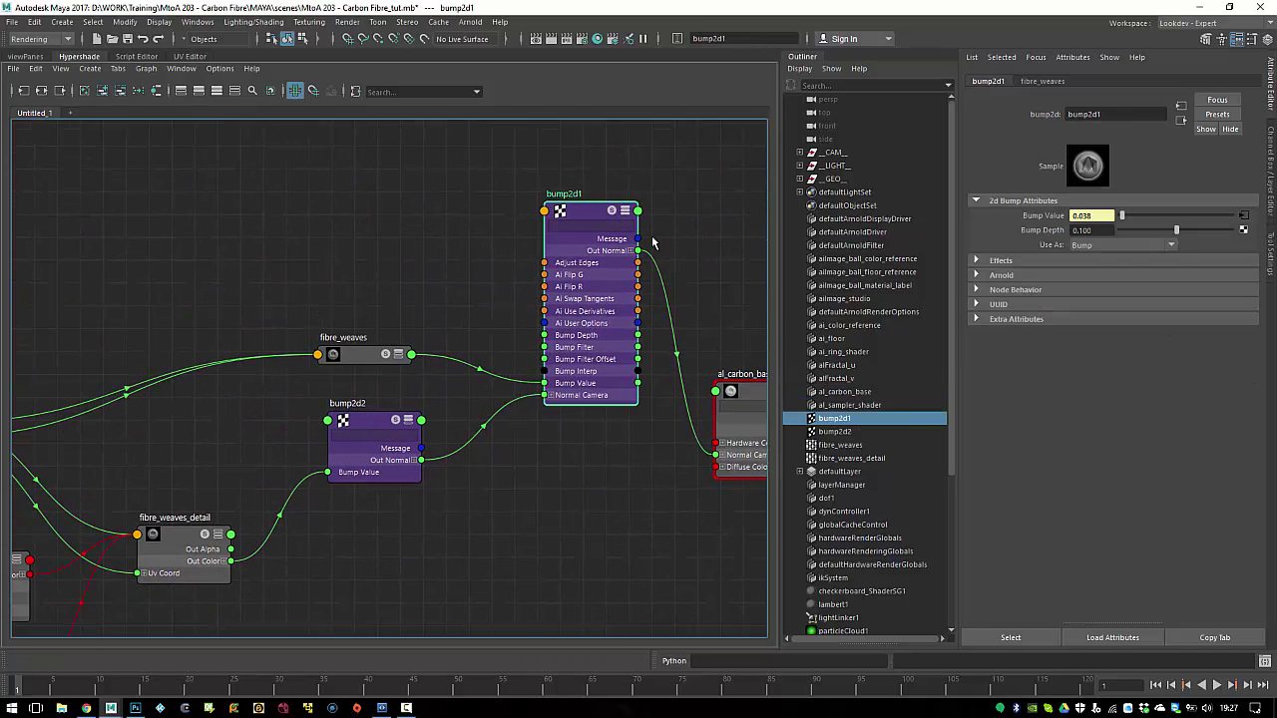
pyautogui.keyDown('alt'); pyautogui.moveTo(655, 244); pyautogui.dragTo(581, 238, button='middle'); pyautogui.keyUp('alt')
pyautogui.moveTo(1078, 231); pyautogui.dragTo(1112, 231)
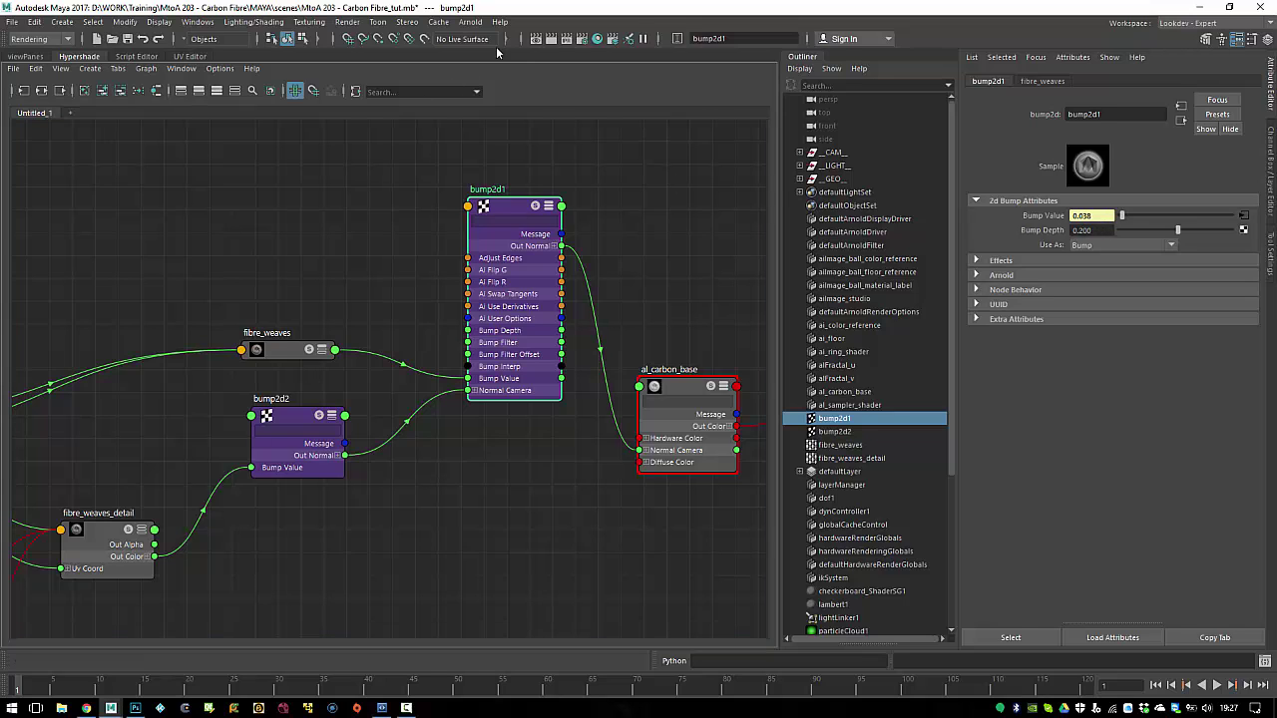
# Step: Reopen the Arnold RenderView and update the full scene to render the new bump depth
pyautogui.click(470, 20)
pyautogui.click(535, 143)
pyautogui.click(278, 161)
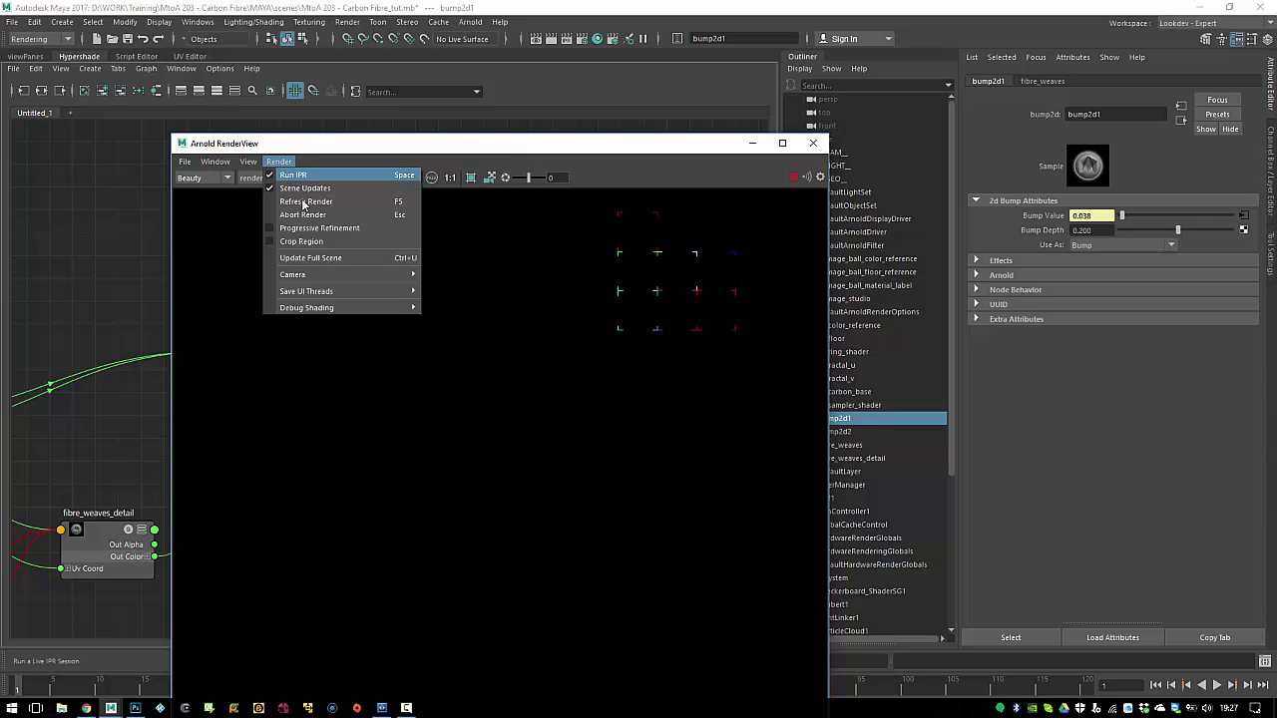
pyautogui.click(304, 257)
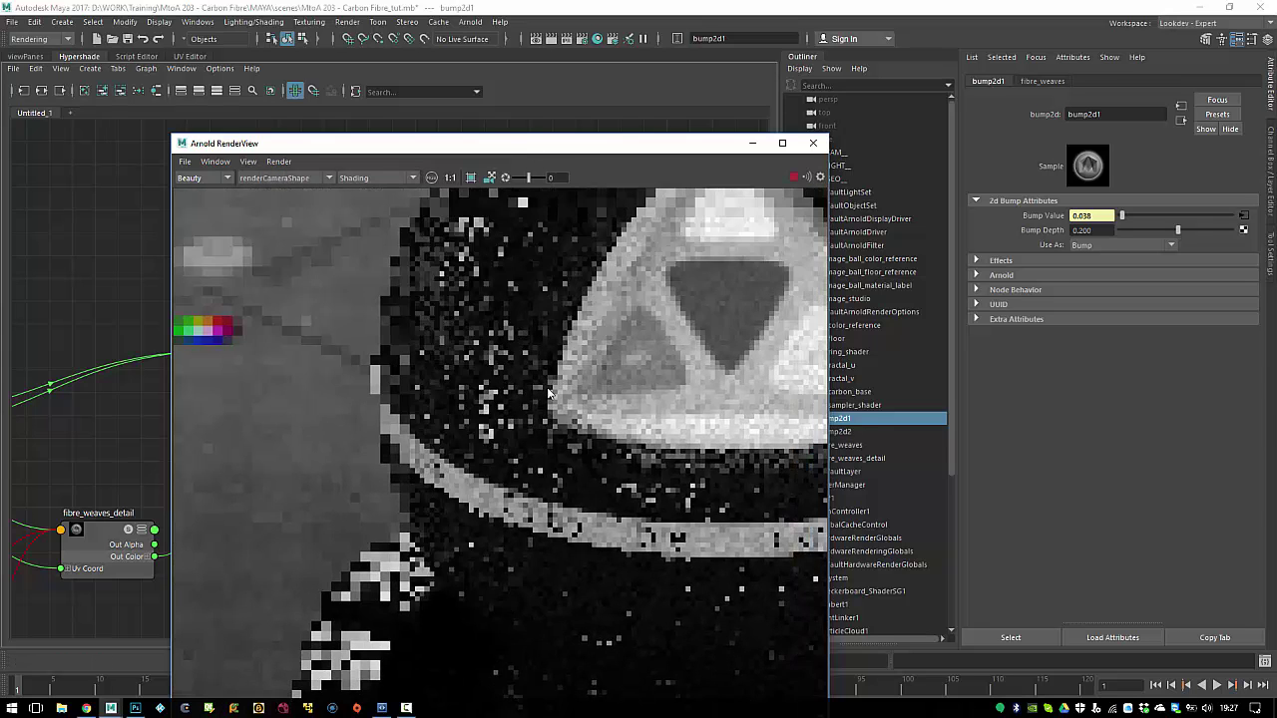
# Step: Crop the render to the shell beside the triangular emblem, check the woven highlights over a wider crop and close the RenderView
pyautogui.moveTo(331, 283); pyautogui.dragTo(503, 443)
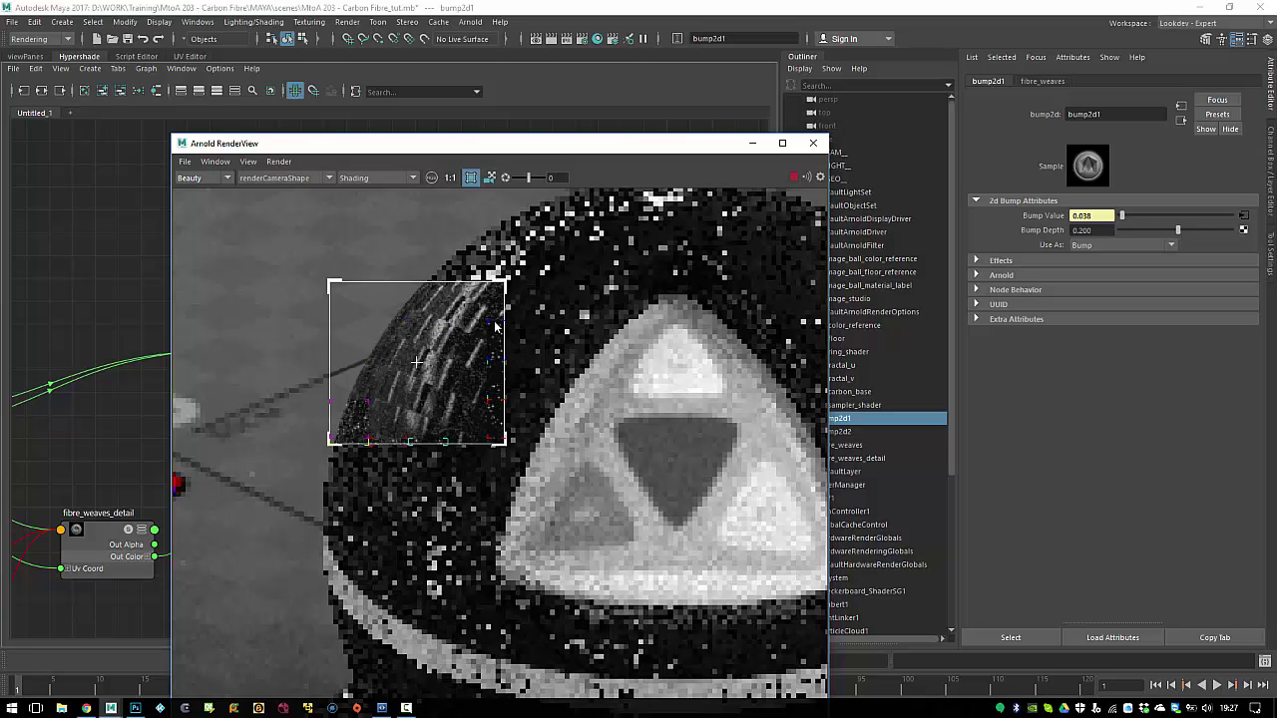
pyautogui.scroll(-2, 545, 382)
pyautogui.moveTo(442, 352); pyautogui.dragTo(472, 238, button='middle')
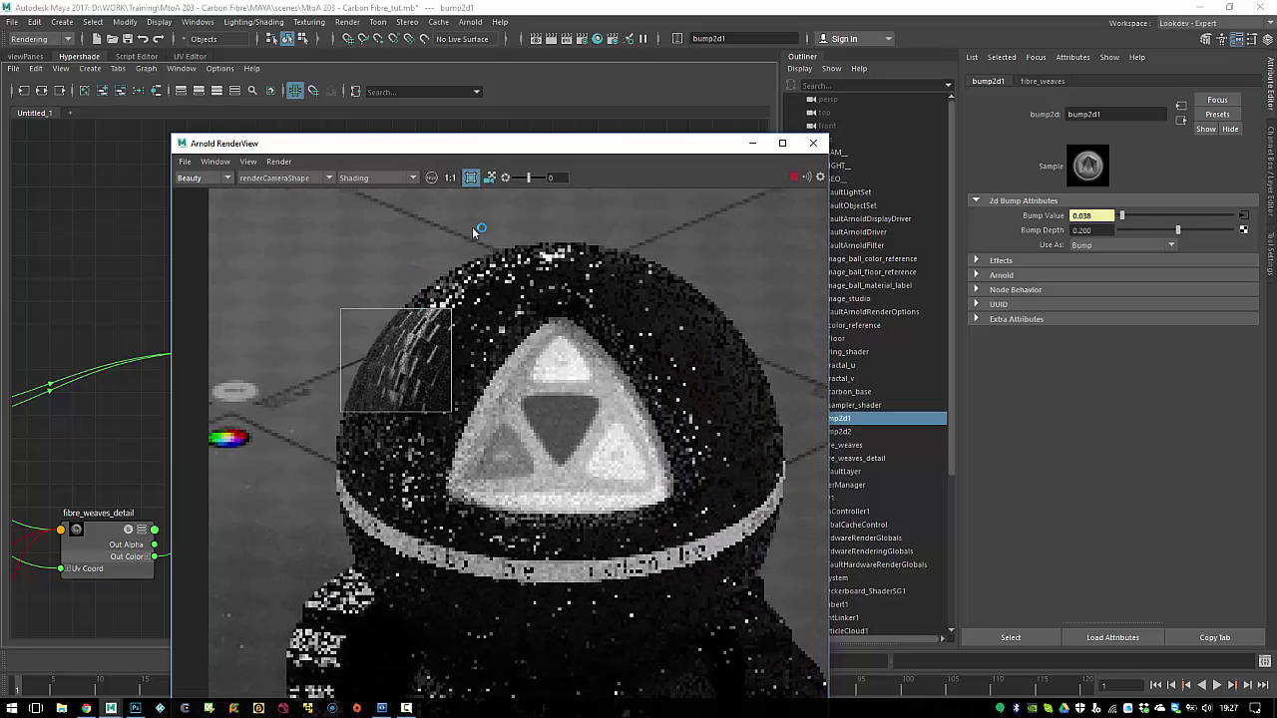
pyautogui.moveTo(377, 265); pyautogui.dragTo(536, 409)
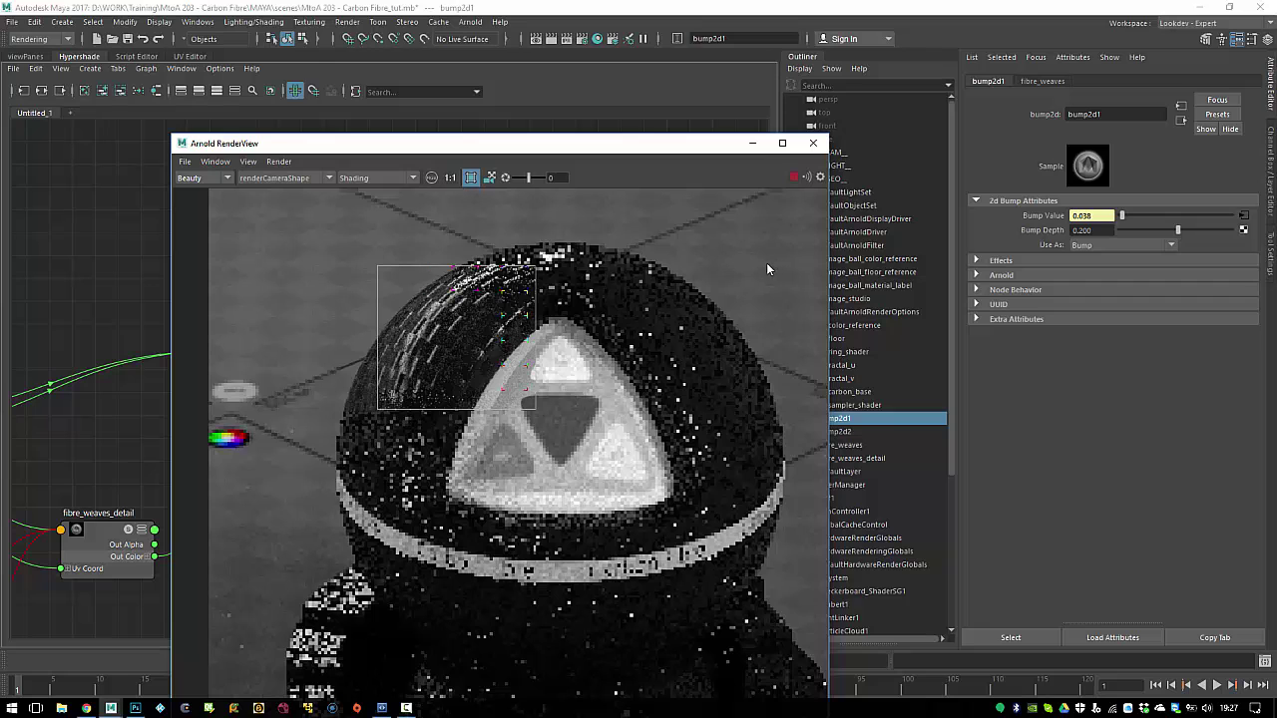
pyautogui.click(814, 143)
# Step: Spread al_shader_ballSG and al_carbon_base apart in the Hypershade to make room for another node
pyautogui.scroll(-5, 663, 309)
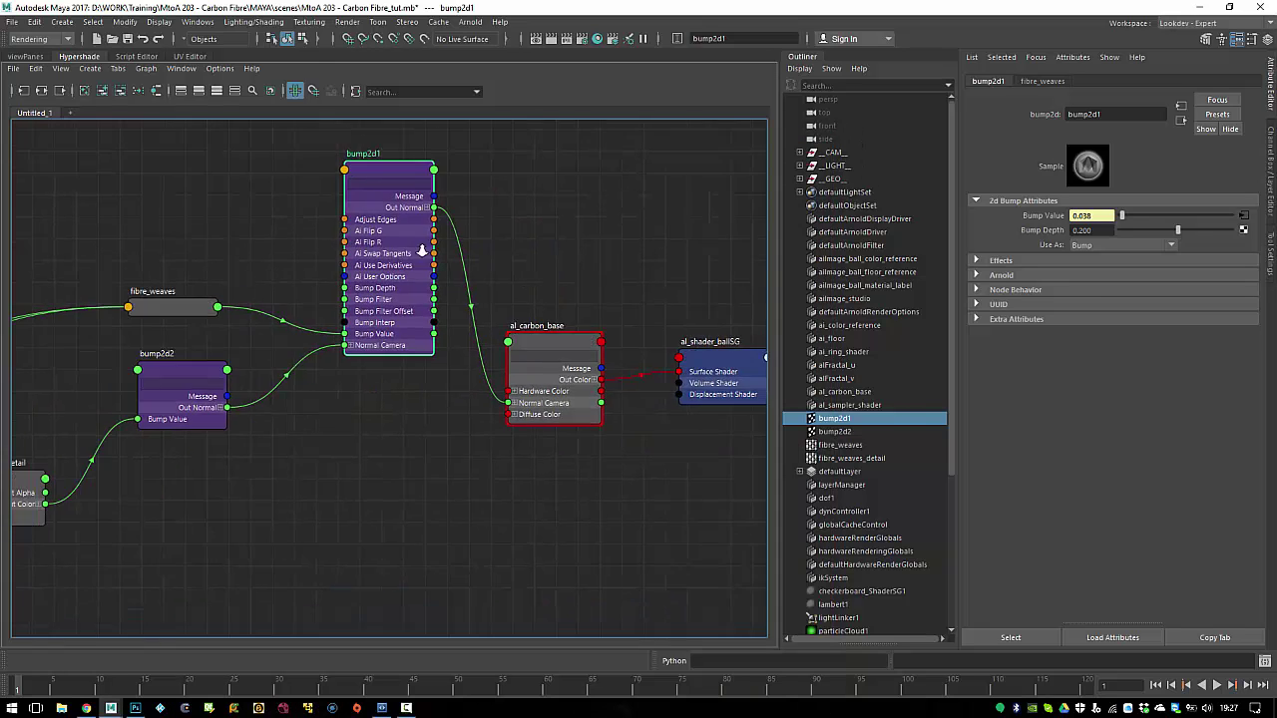
pyautogui.keyDown('alt'); pyautogui.moveTo(661, 291); pyautogui.dragTo(521, 256, button='middle'); pyautogui.keyUp('alt')
pyautogui.scroll(3, 522, 256)
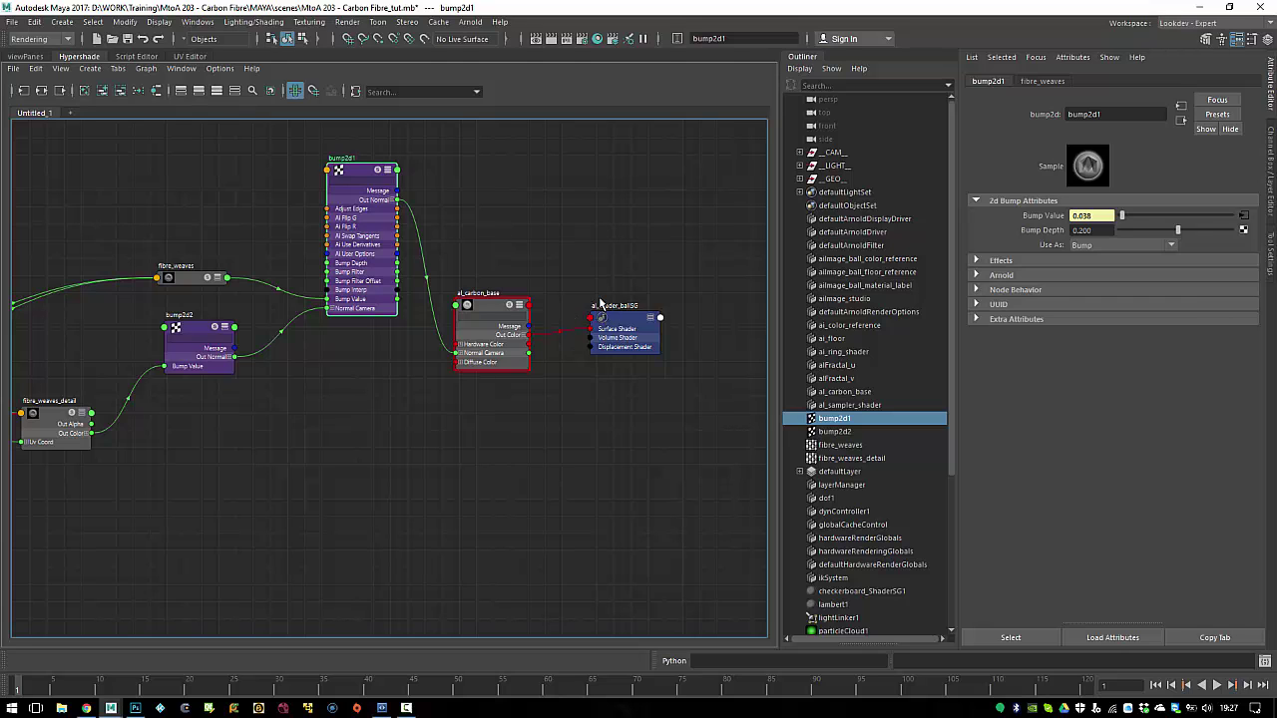
pyautogui.keyDown('alt'); pyautogui.moveTo(530, 266); pyautogui.dragTo(470, 271, button='middle'); pyautogui.keyUp('alt')
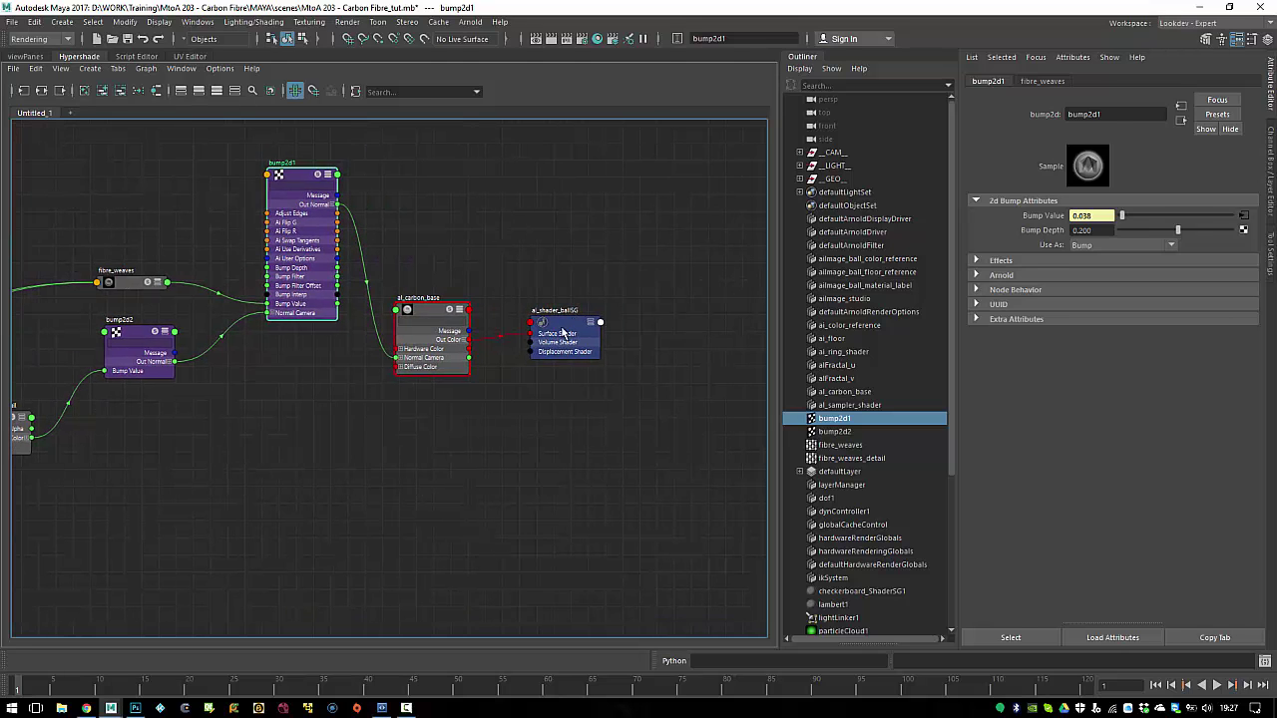
pyautogui.moveTo(563, 333); pyautogui.dragTo(703, 309)
pyautogui.moveTo(432, 306); pyautogui.dragTo(496, 289)
# Step: Create a layeredShader node above al_carbon_base and delete the shading group that comes with it
pyautogui.click(573, 241)
pyautogui.press('Tab')
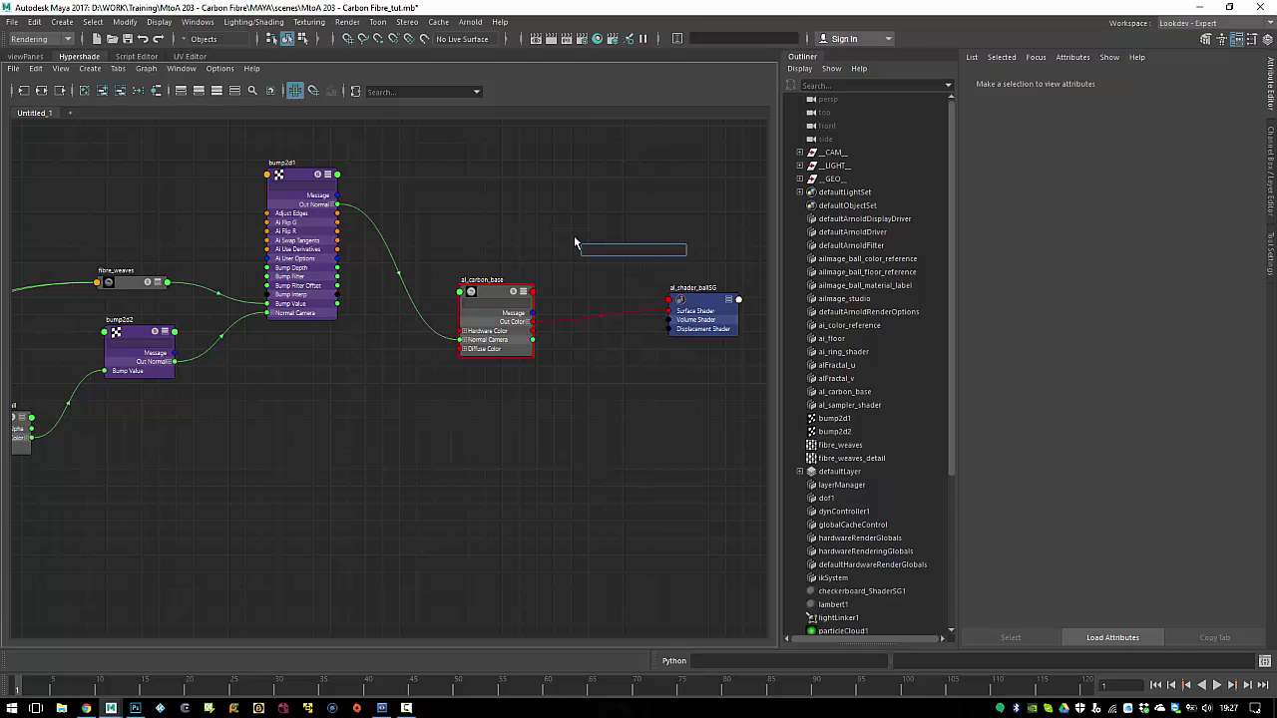
pyautogui.write('layeredShader')
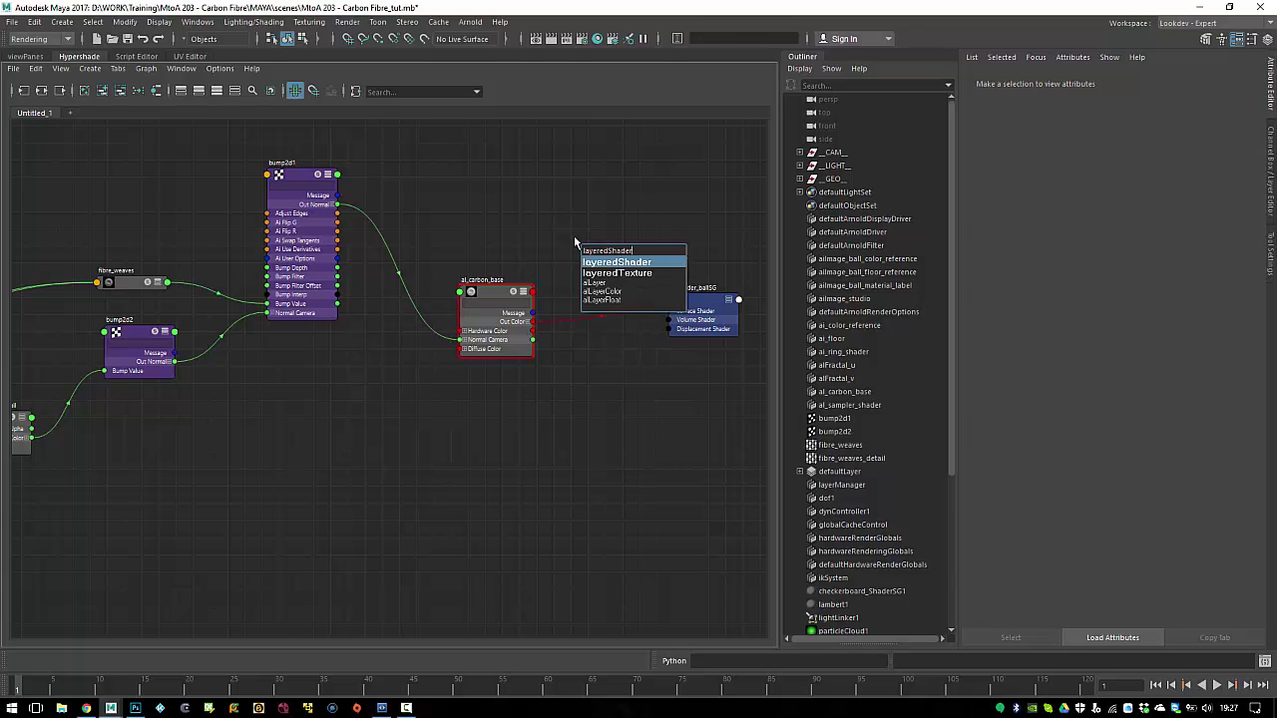
pyautogui.press('Return')
pyautogui.keyDown('alt'); pyautogui.moveTo(574, 243); pyautogui.dragTo(499, 235, button='middle'); pyautogui.keyUp('alt')
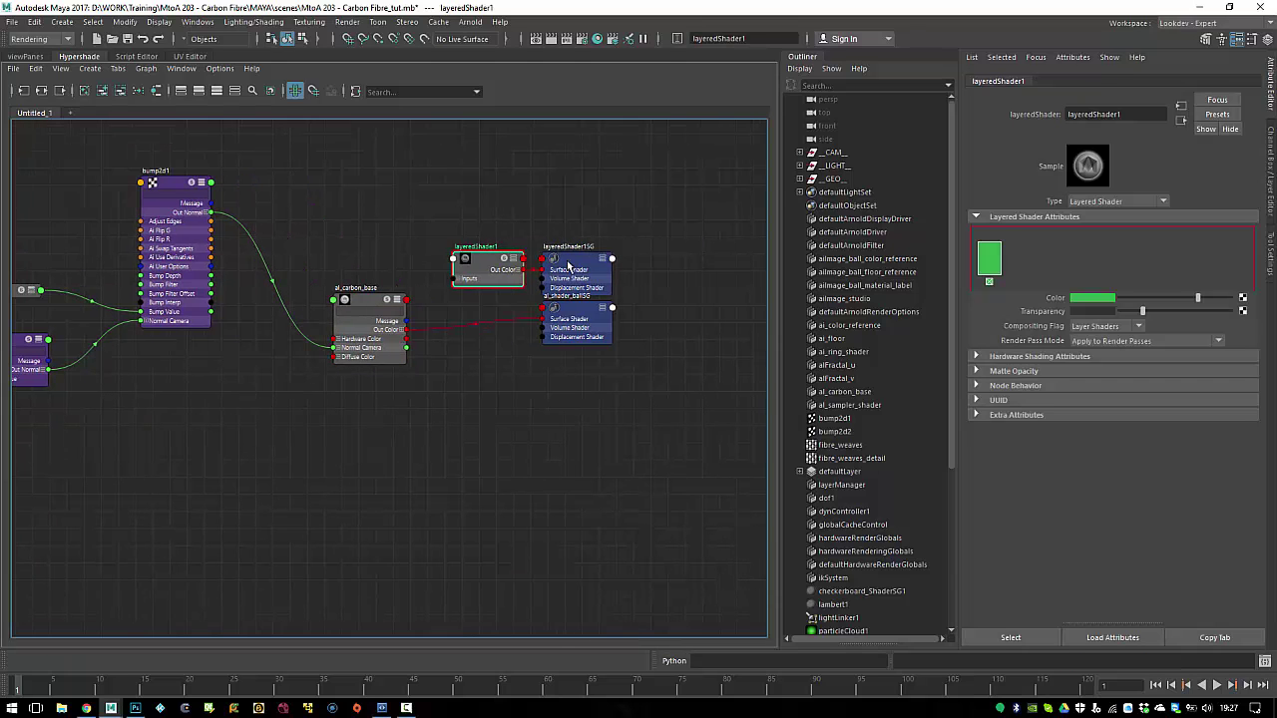
pyautogui.moveTo(569, 265); pyautogui.dragTo(602, 229)
pyautogui.press('Delete')
# Step: Select layeredShader1 and add al_carbon_base as a new layer in its Layered Shader Attributes
pyautogui.click(489, 266)
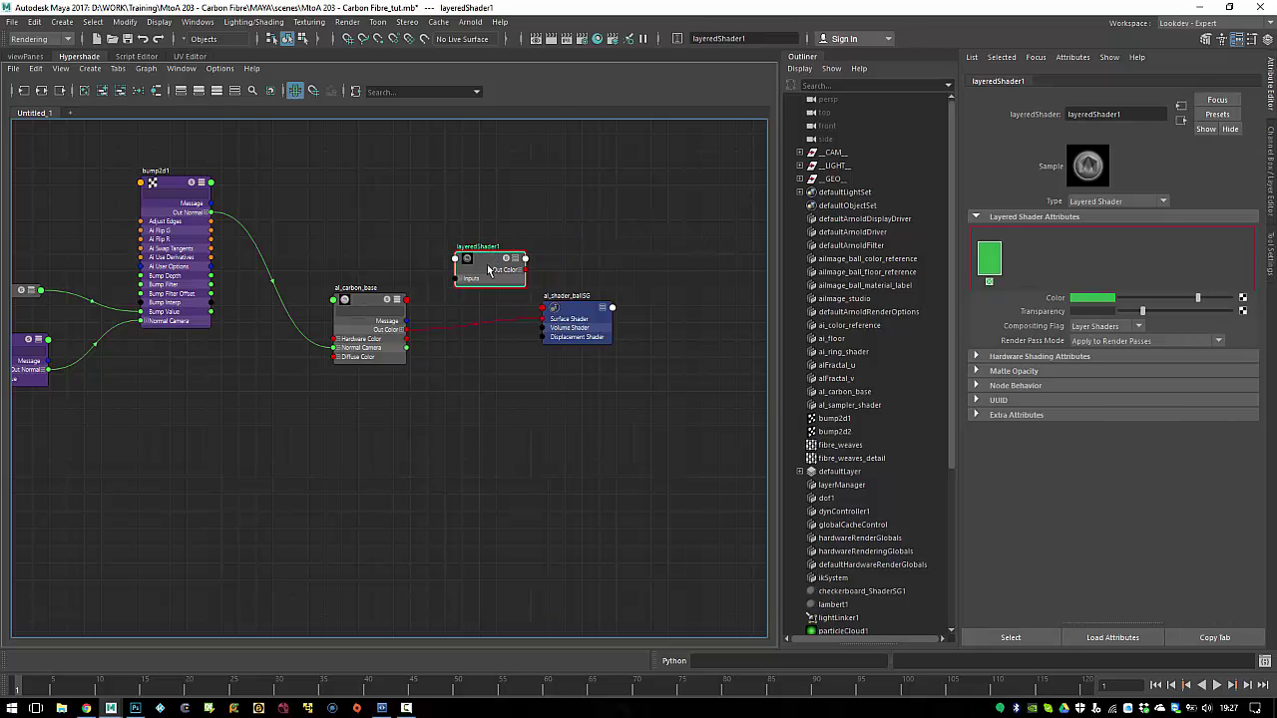
pyautogui.scroll(3, 489, 265)
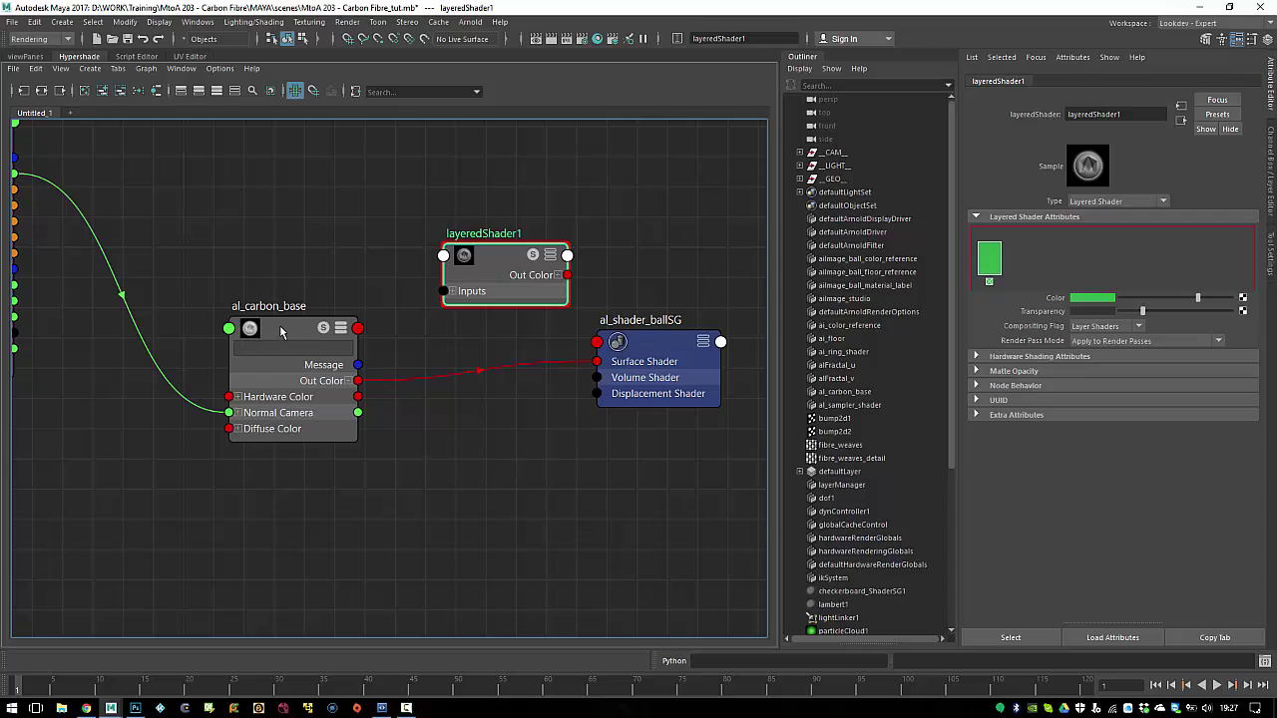
pyautogui.moveTo(281, 332); pyautogui.dragTo(1032, 259, button='middle')
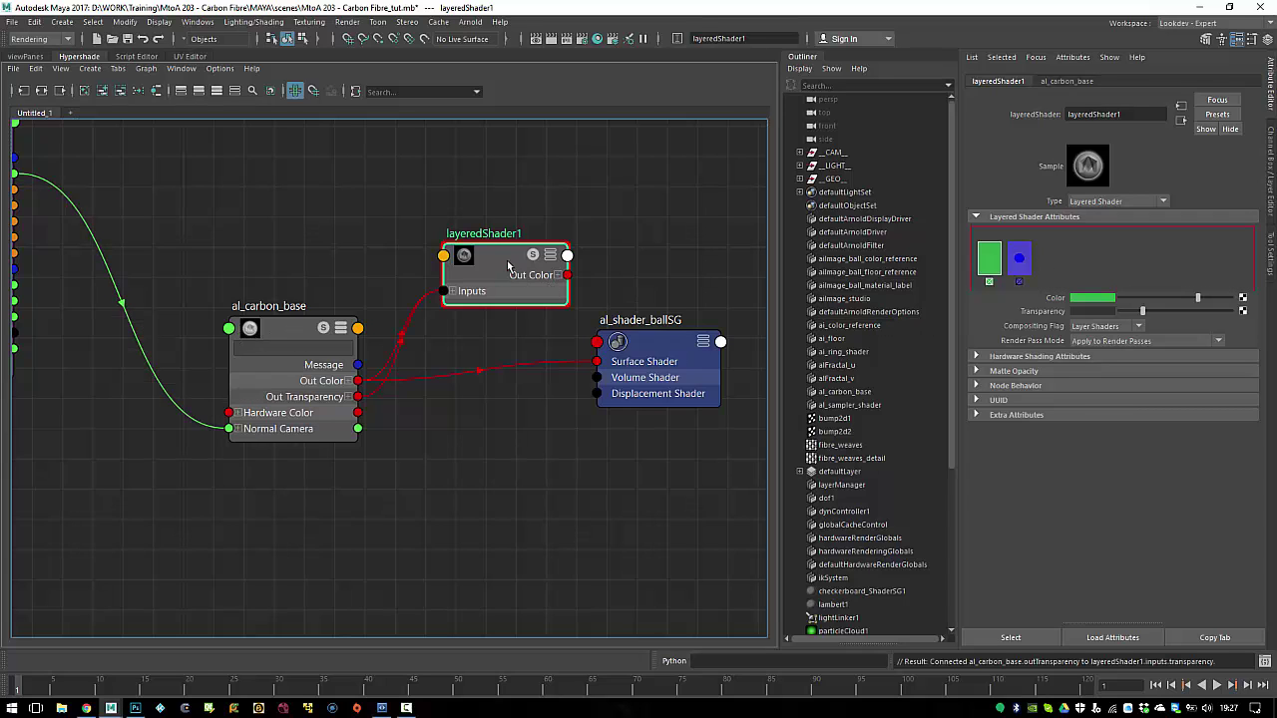
# Step: Create an alSurface shader node in the Hypershade and delete the shading group that comes with it
pyautogui.click(323, 186)
pyautogui.press('Tab')
pyautogui.write('als')
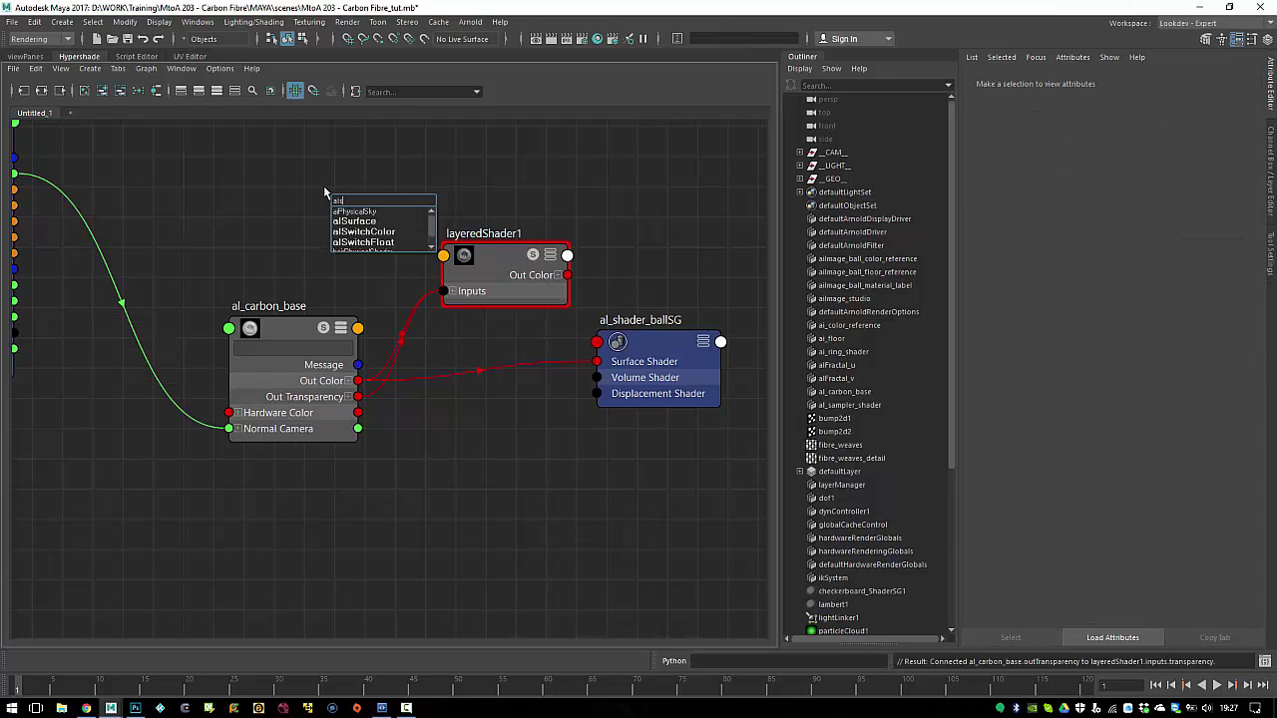
pyautogui.press('Down')
pyautogui.press('Return')
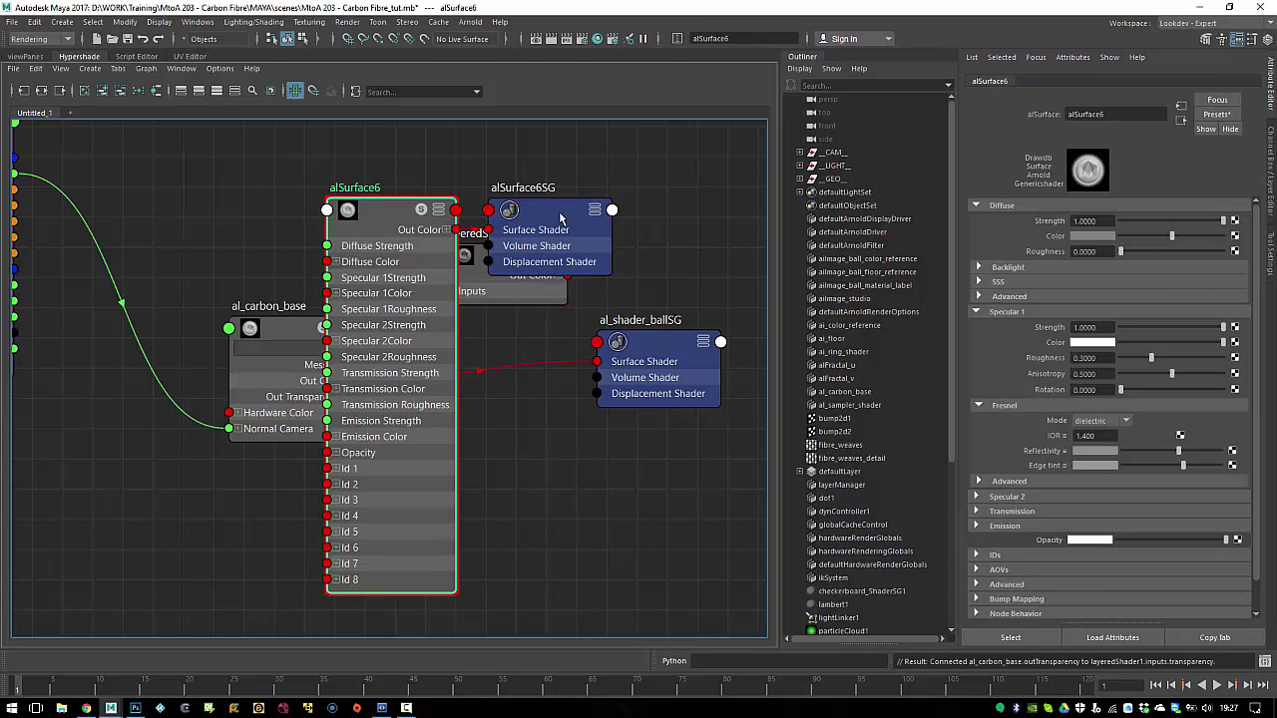
pyautogui.press('Delete')
# Step: Rename the new alSurface shader al_coat, collapse its node and place it above al_carbon_base
pyautogui.click(367, 215)
pyautogui.click(349, 188)
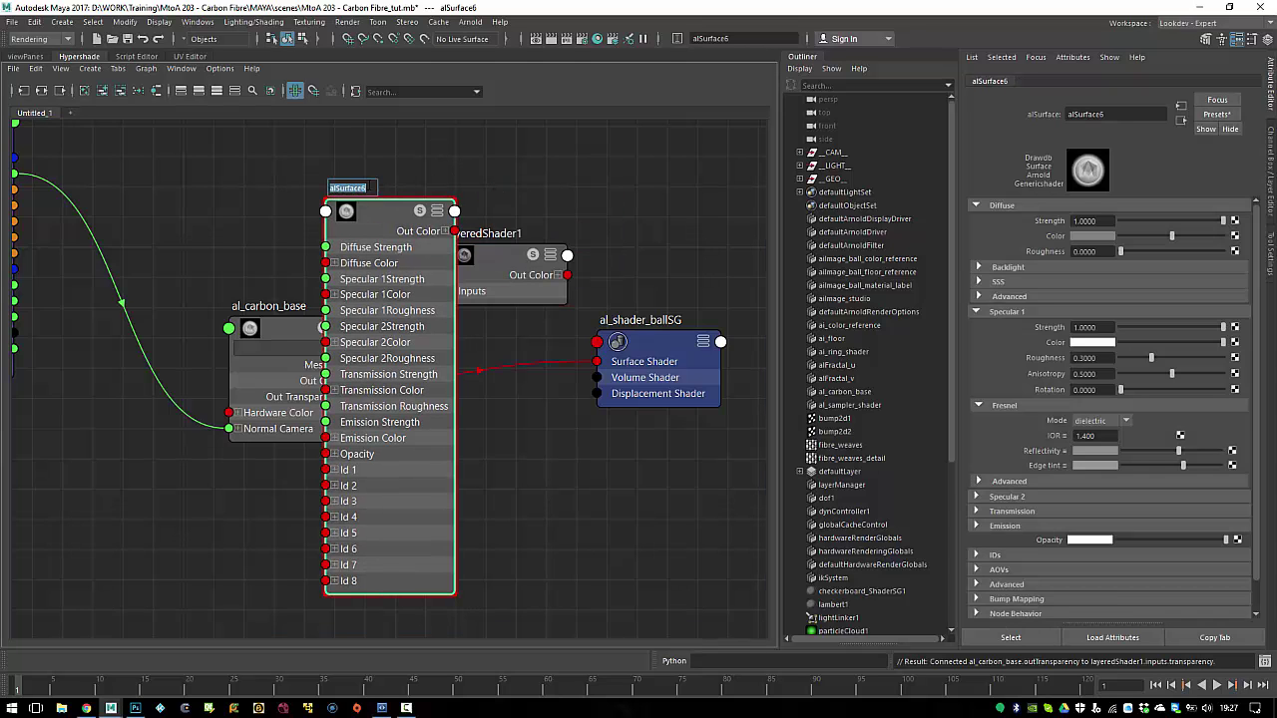
pyautogui.write('al_coat')
pyautogui.press('Return')
pyautogui.press('1')
pyautogui.moveTo(383, 205); pyautogui.dragTo(290, 191)
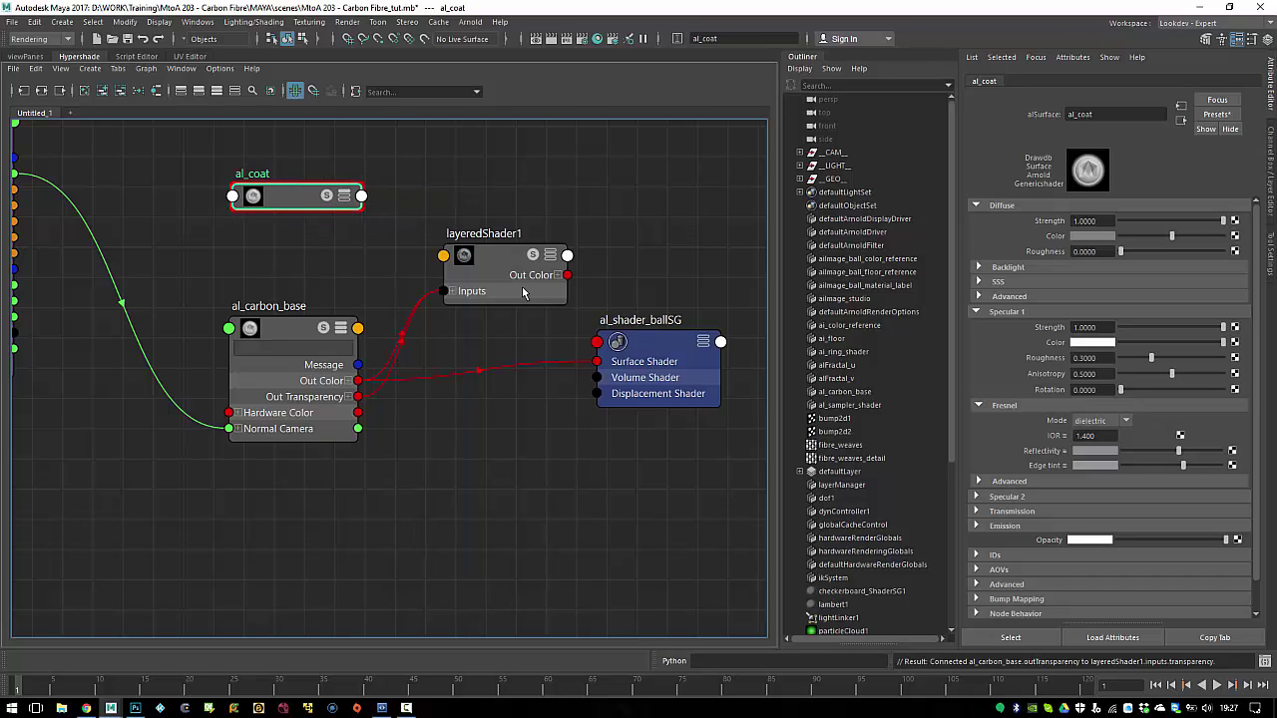
# Step: Give al_coat zero diffuse strength with black diffuse color, a Specular 1 roughness of about 0.21 and a Fresnel IOR of 1.6
pyautogui.moveTo(1172, 236); pyautogui.dragTo(1034, 237)
pyautogui.moveTo(1223, 222); pyautogui.dragTo(1065, 236)
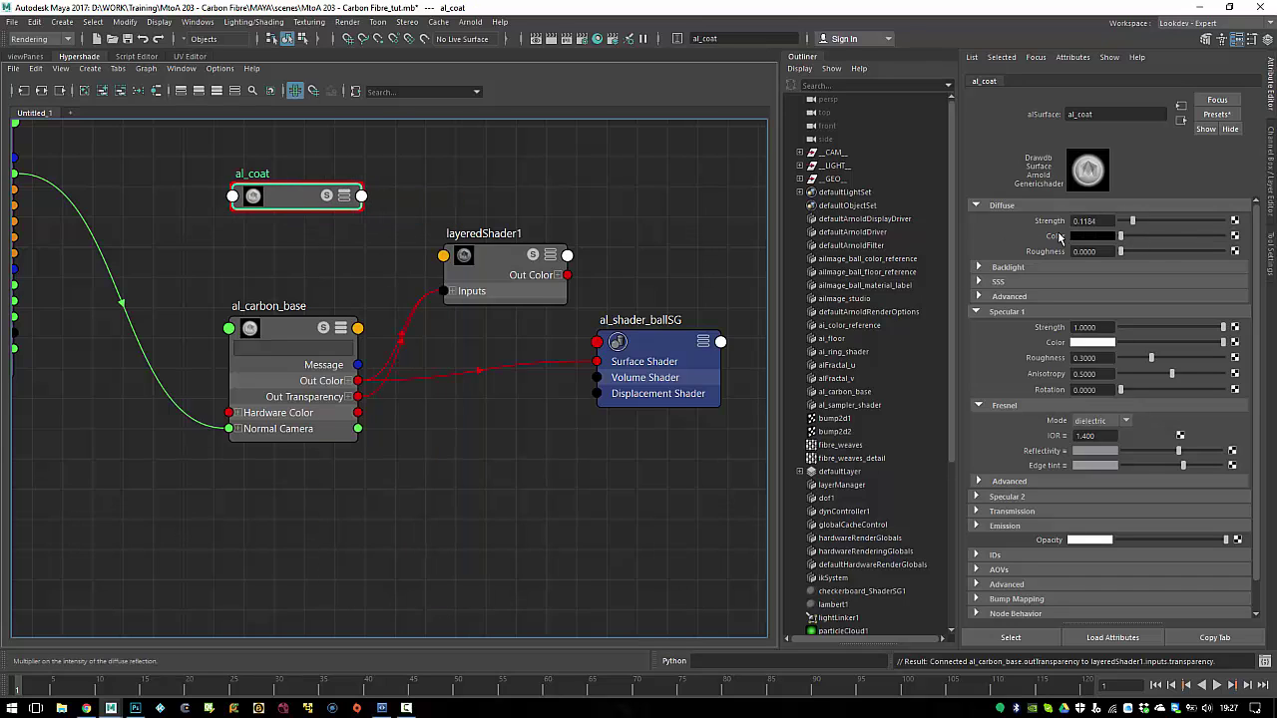
pyautogui.moveTo(1121, 358); pyautogui.dragTo(1143, 360)
pyautogui.click(1040, 409)
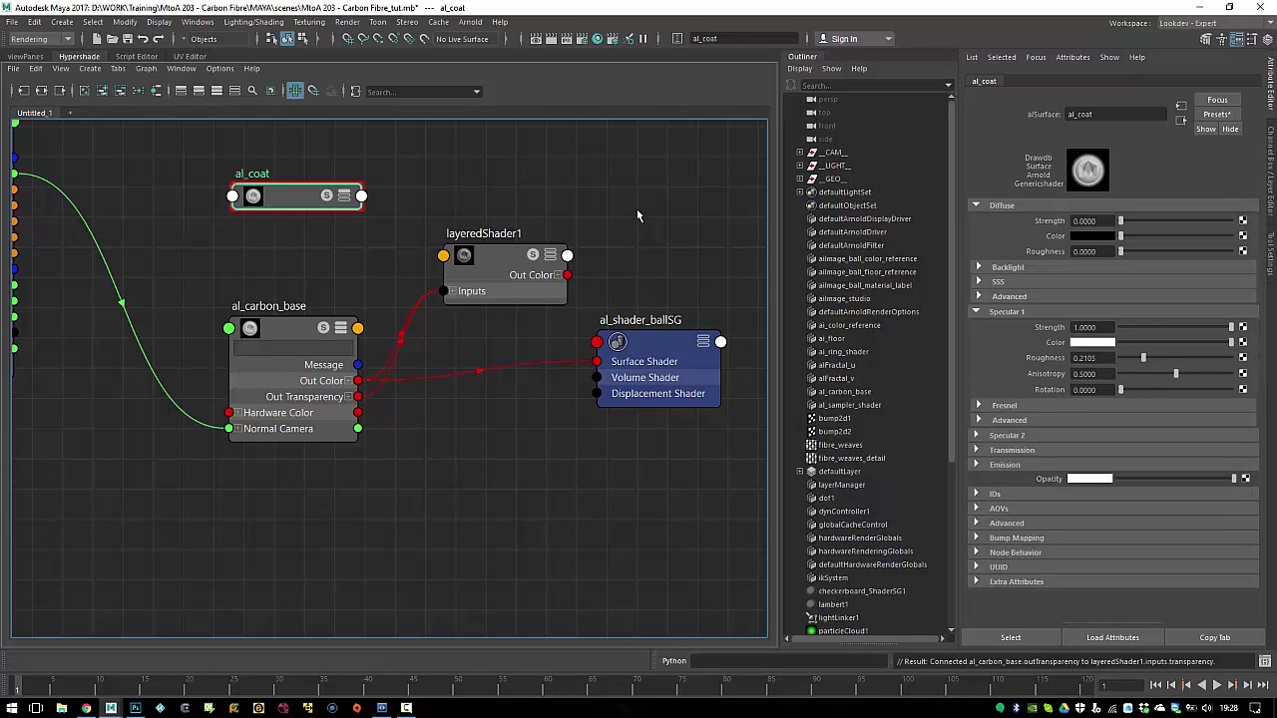
pyautogui.click(995, 406)
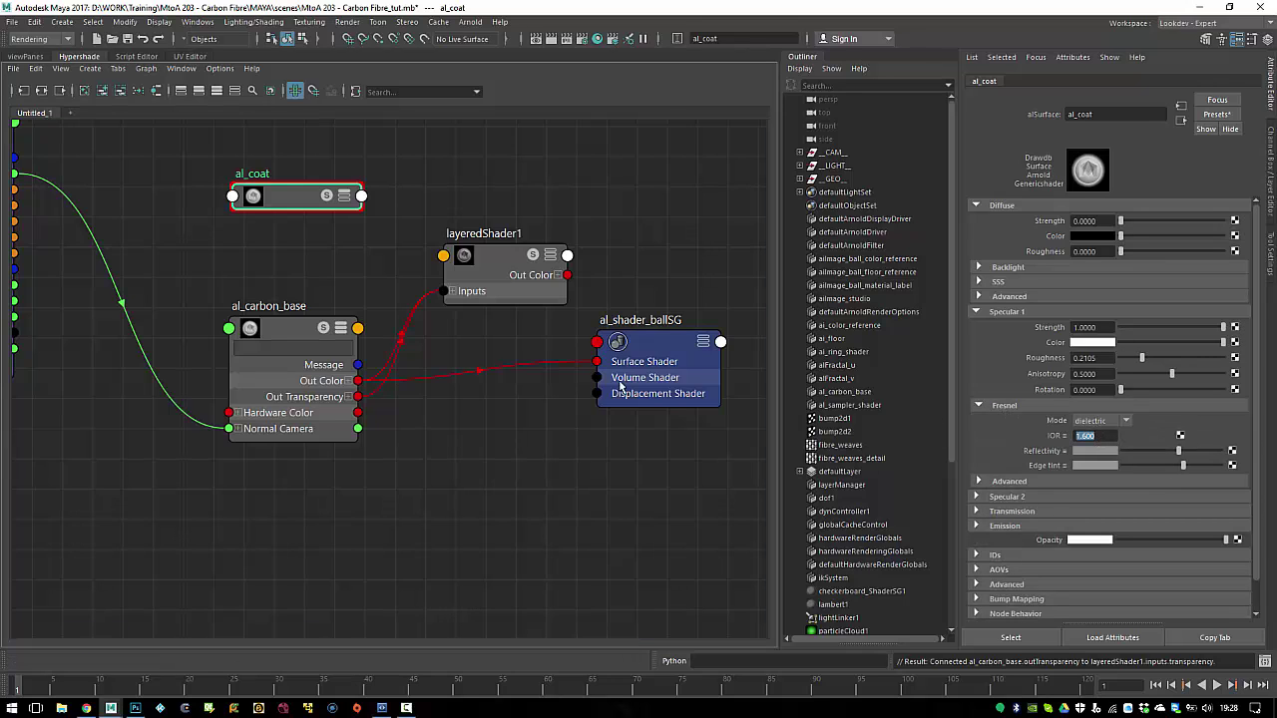
# Step: Add al_coat as a layer in layeredShader1 and delete the default green layer
pyautogui.keyDown('alt'); pyautogui.moveTo(587, 237); pyautogui.dragTo(549, 249, button='middle'); pyautogui.keyUp('alt')
pyautogui.click(445, 286)
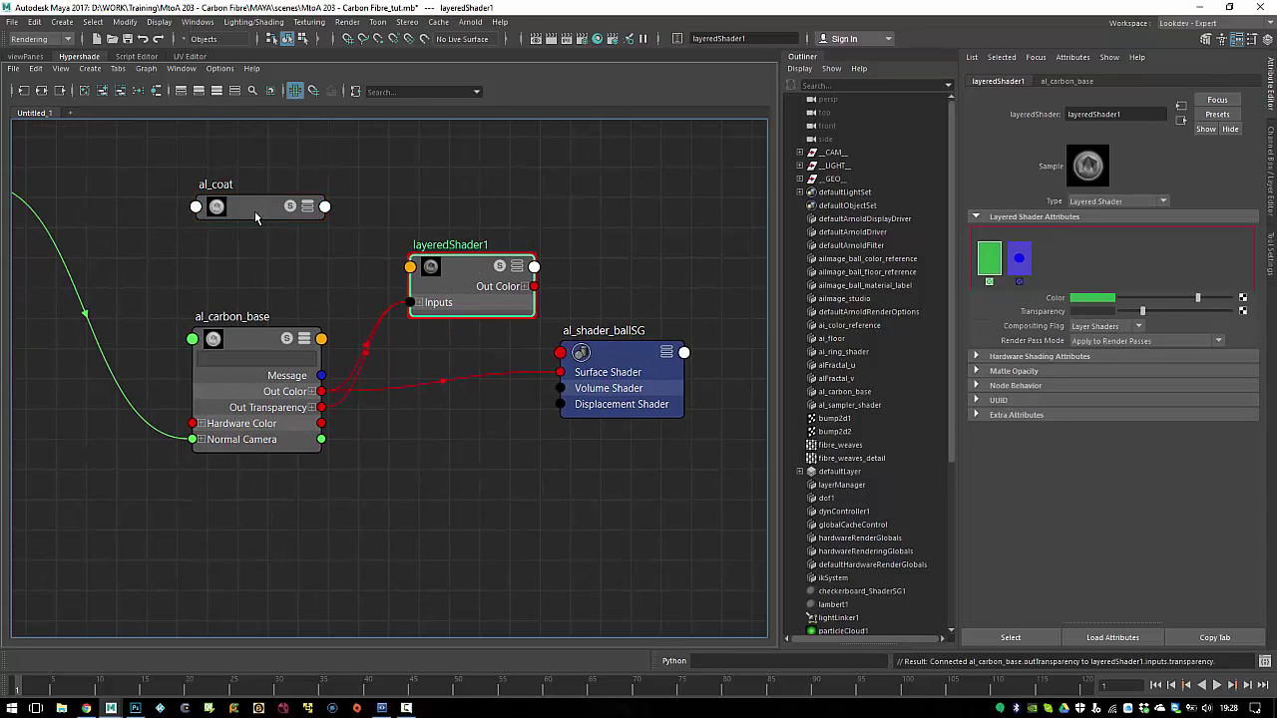
pyautogui.moveTo(255, 211); pyautogui.dragTo(998, 266, button='middle')
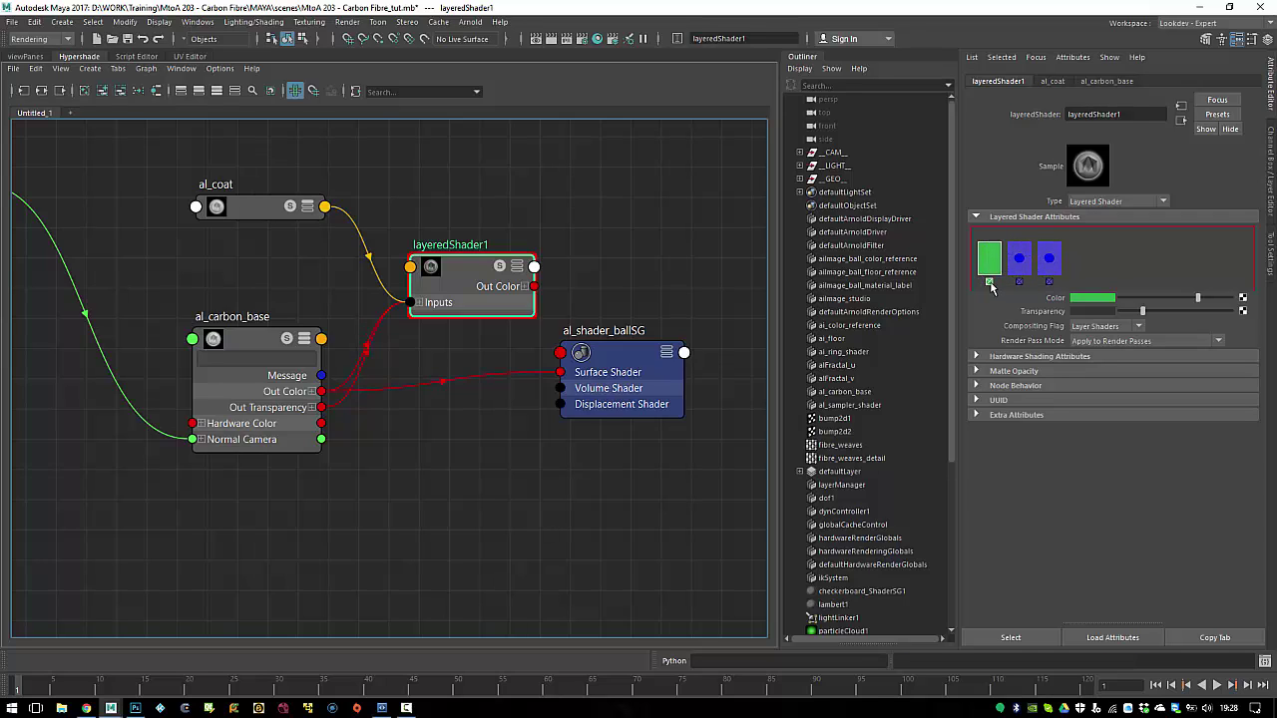
pyautogui.click(990, 284)
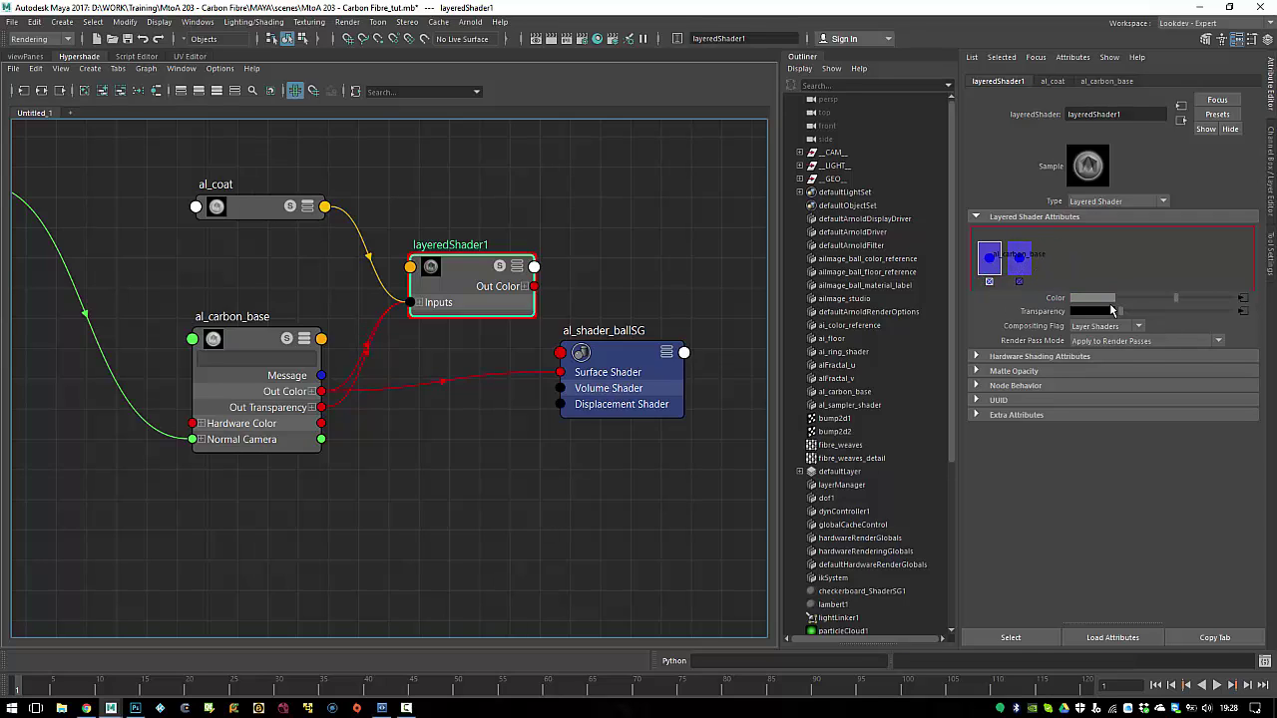
# Step: Break the transparency connection of the al_coat layer and raise its transparency to white, leaving no extra green layer in layeredShader1
pyautogui.rightClick(1046, 310)
pyautogui.click(1092, 345)
pyautogui.moveTo(1122, 312); pyautogui.dragTo(1232, 323)
pyautogui.click(1024, 259)
pyautogui.click(977, 254)
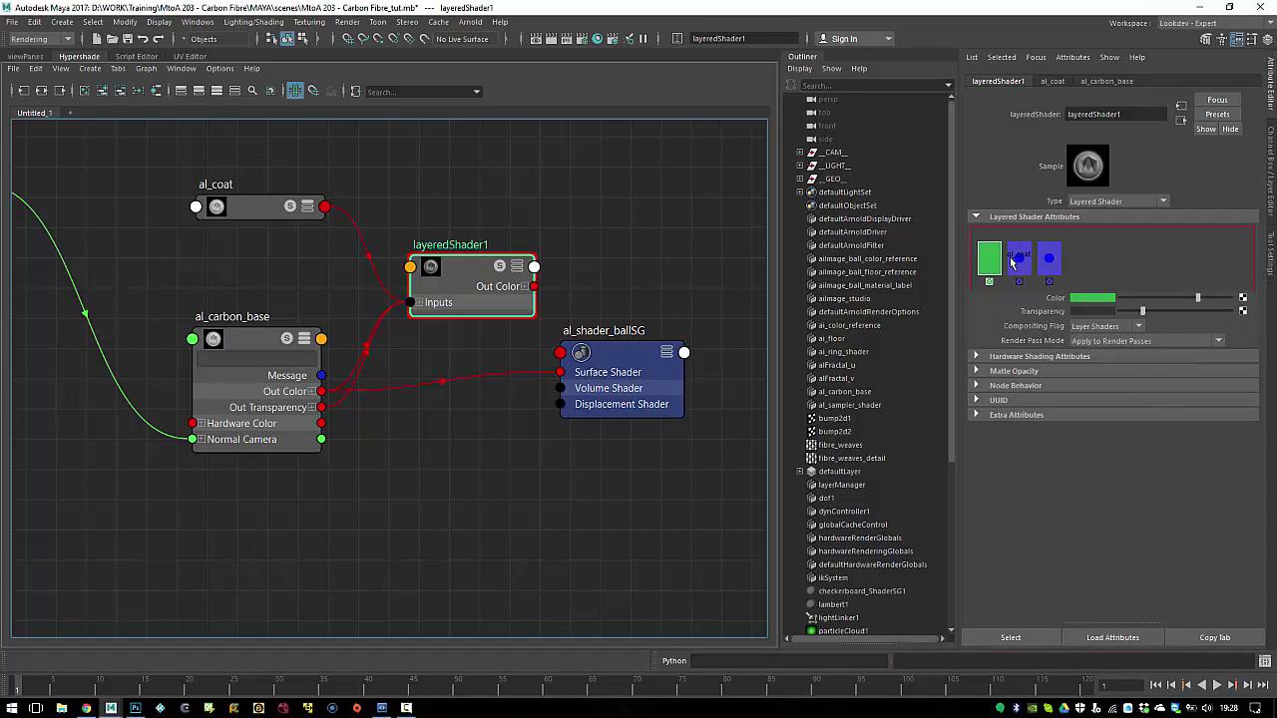
pyautogui.click(990, 282)
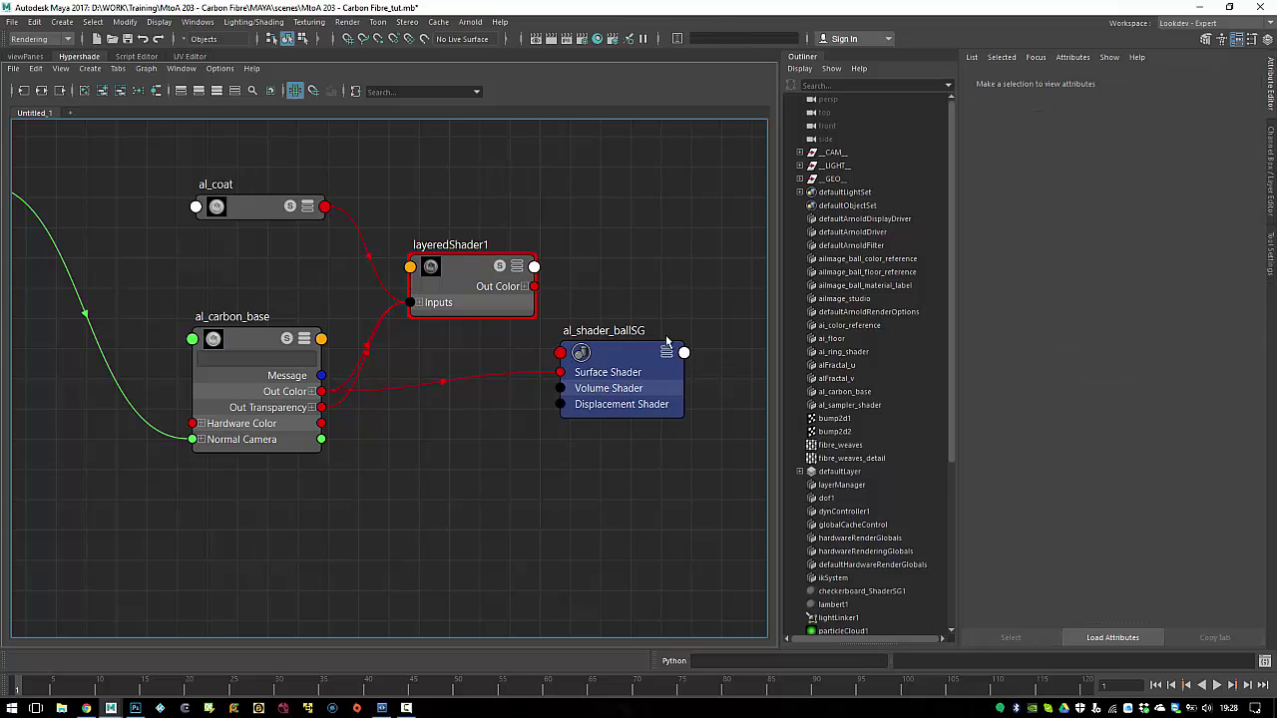
# Step: Connect layeredShader1's Out Color to the Surface Shader input of al_shader_ballSG, with the shading group moved aside, and save the scene
pyautogui.moveTo(610, 364); pyautogui.dragTo(698, 316)
pyautogui.moveTo(540, 287); pyautogui.dragTo(648, 323)
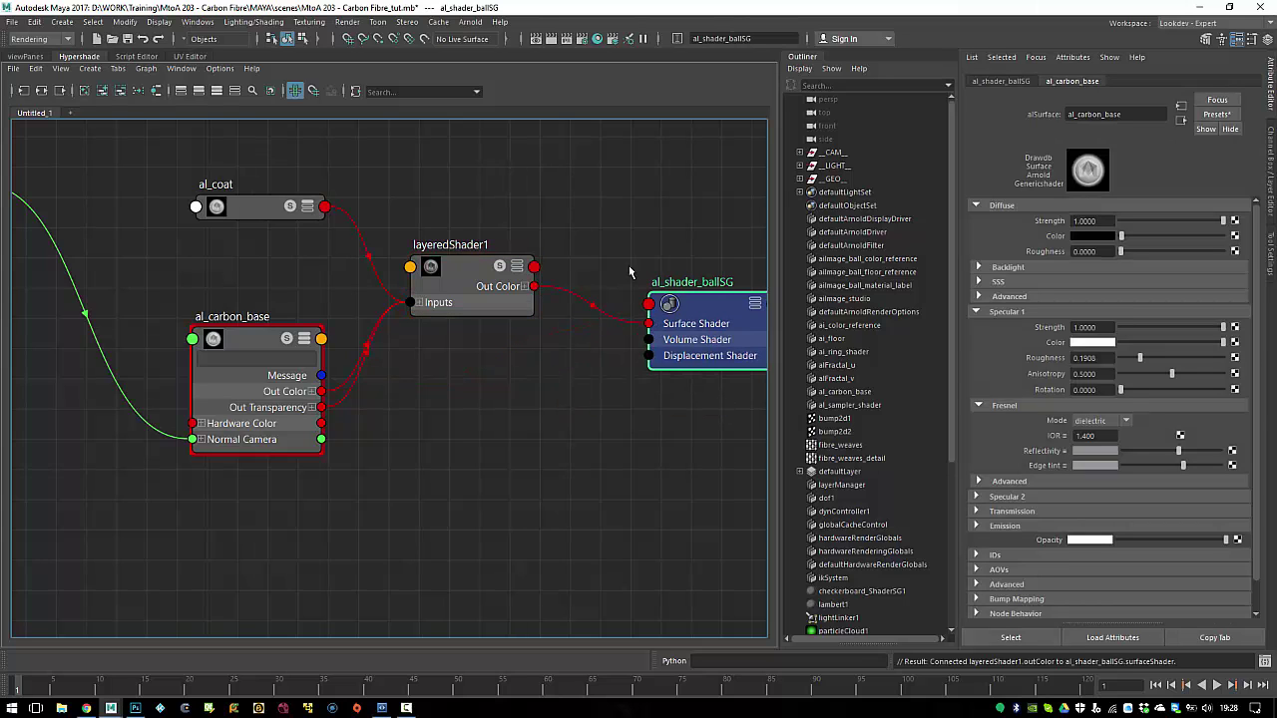
pyautogui.hotkey('ctrl', 's')
pyautogui.click(518, 206)
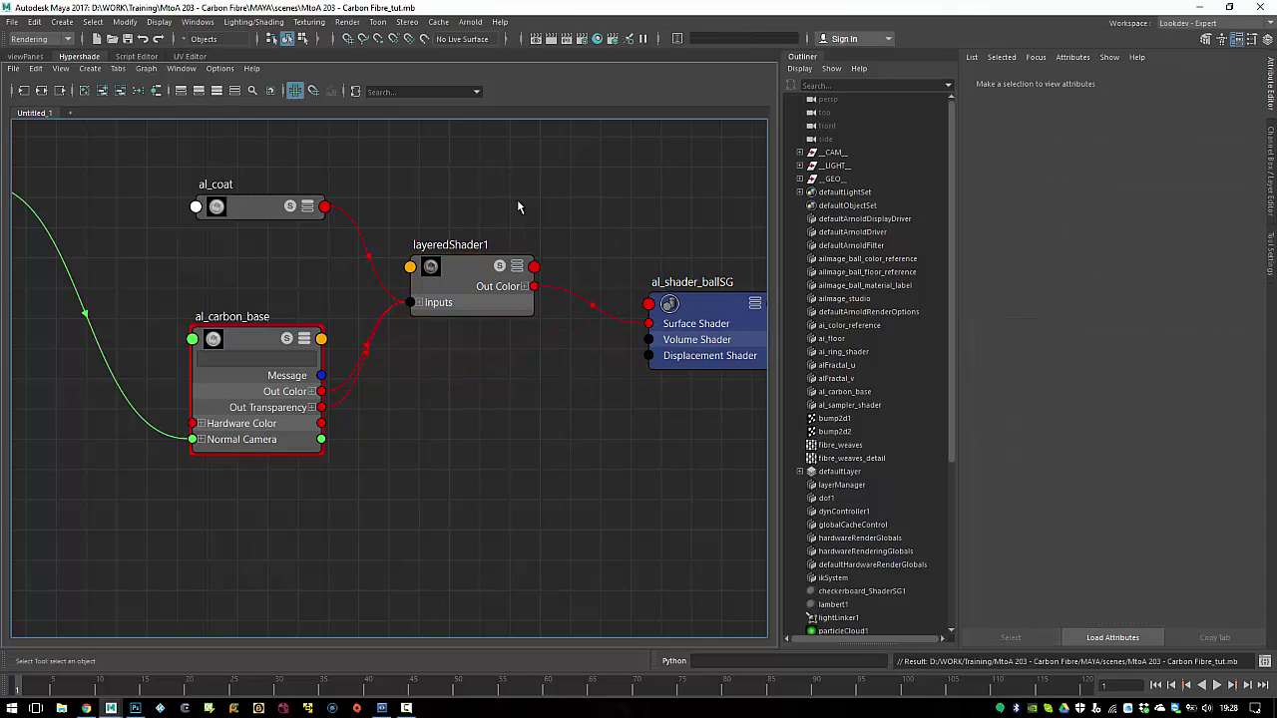
# Step: Render the layered shader in the Arnold RenderView, crop to the shell beside the triangular emblem and inspect the ball
pyautogui.click(470, 21)
pyautogui.click(513, 60)
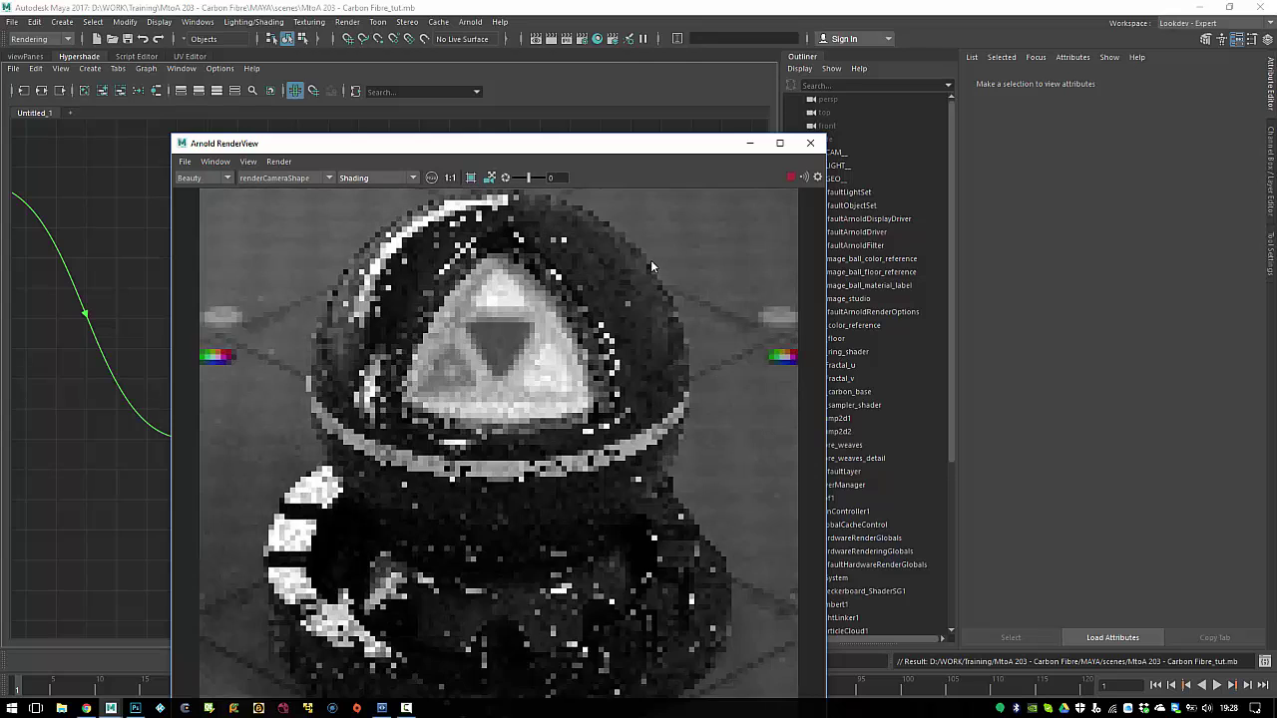
pyautogui.moveTo(354, 255); pyautogui.dragTo(512, 433)
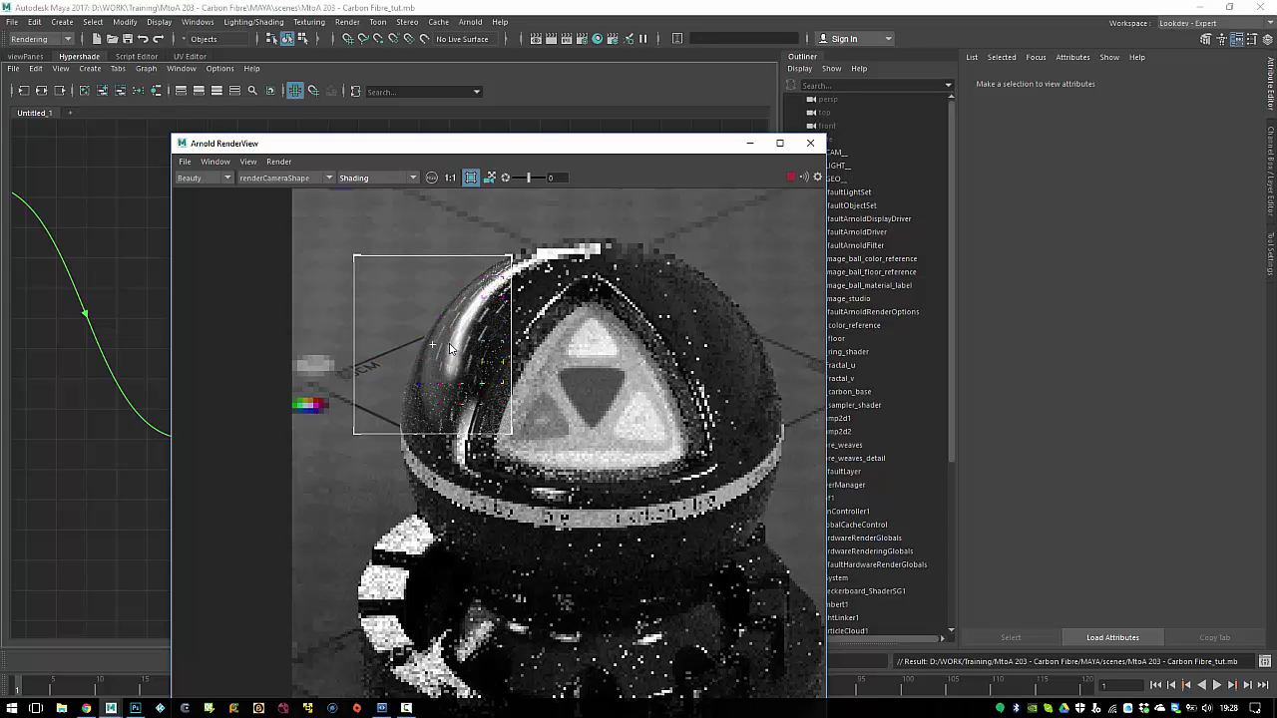
pyautogui.moveTo(572, 452); pyautogui.dragTo(486, 306, button='middle')
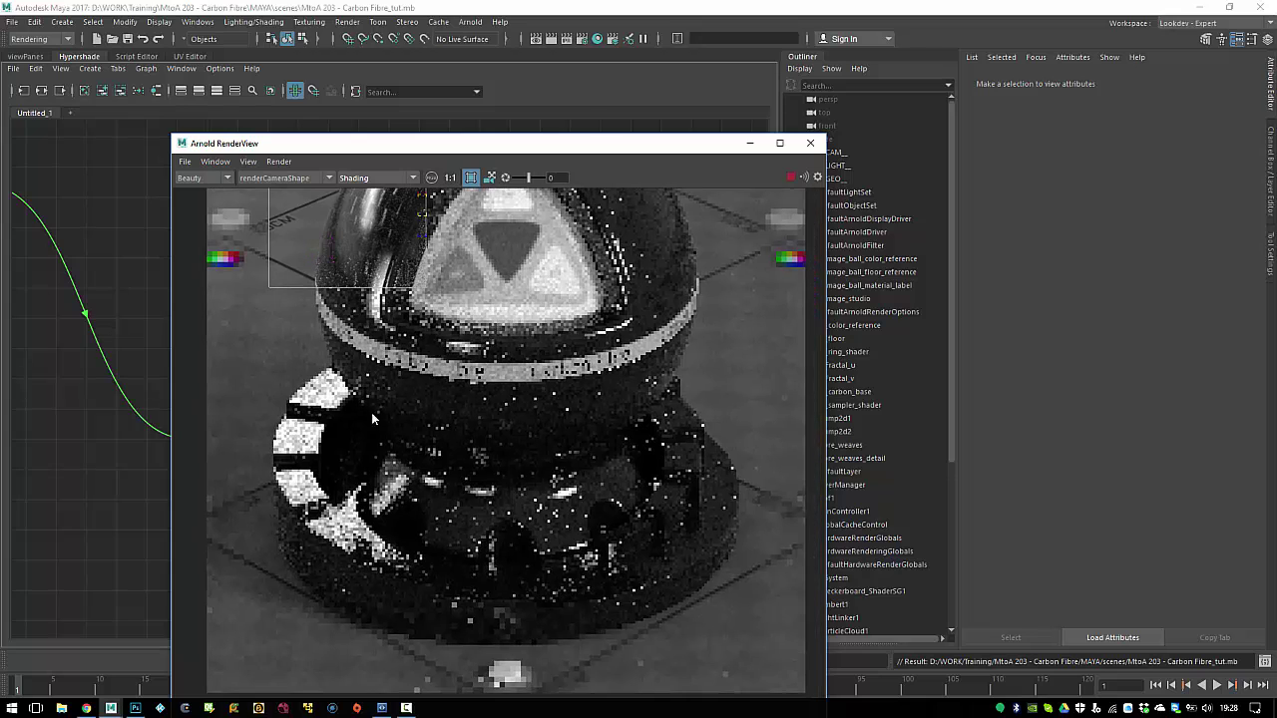
pyautogui.moveTo(502, 238); pyautogui.dragTo(501, 330, button='middle')
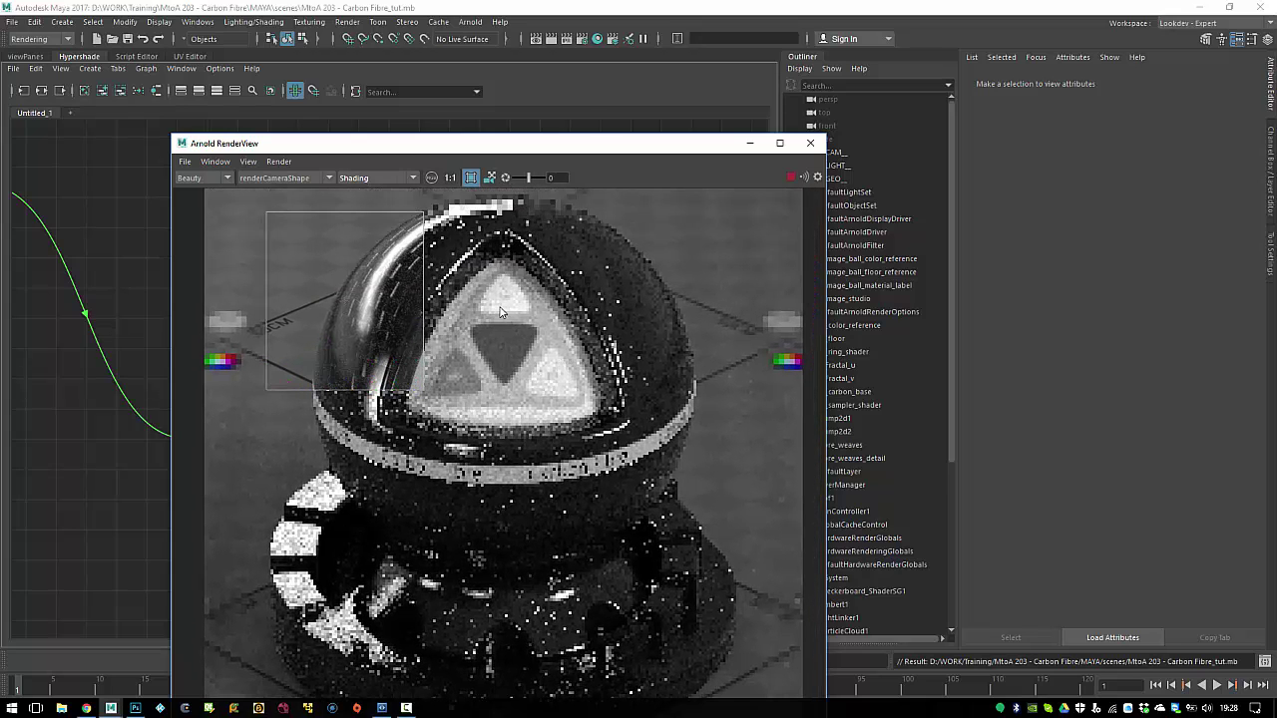
# Step: Clear the crop to check the whole shader ball, then crop the render around the shell's bright highlight
pyautogui.click(470, 178)
pyautogui.moveTo(531, 418); pyautogui.dragTo(533, 375, button='middle')
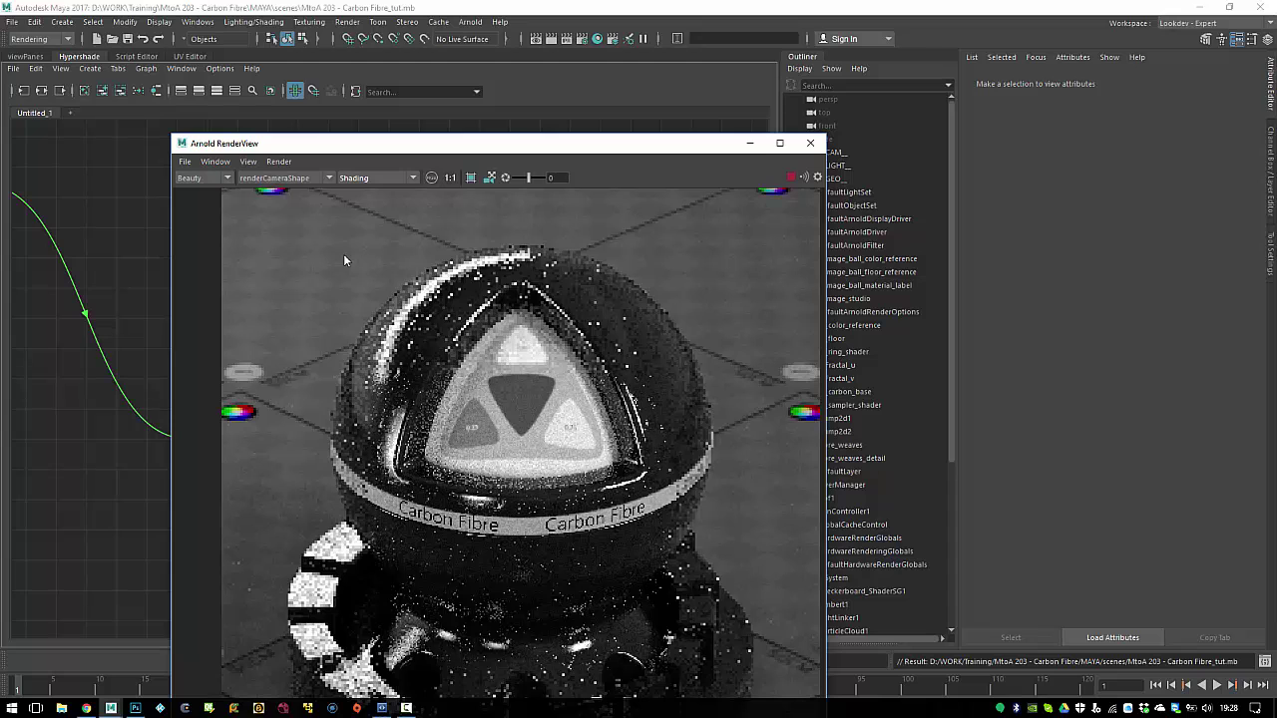
pyautogui.moveTo(515, 377); pyautogui.dragTo(483, 298, button='middle')
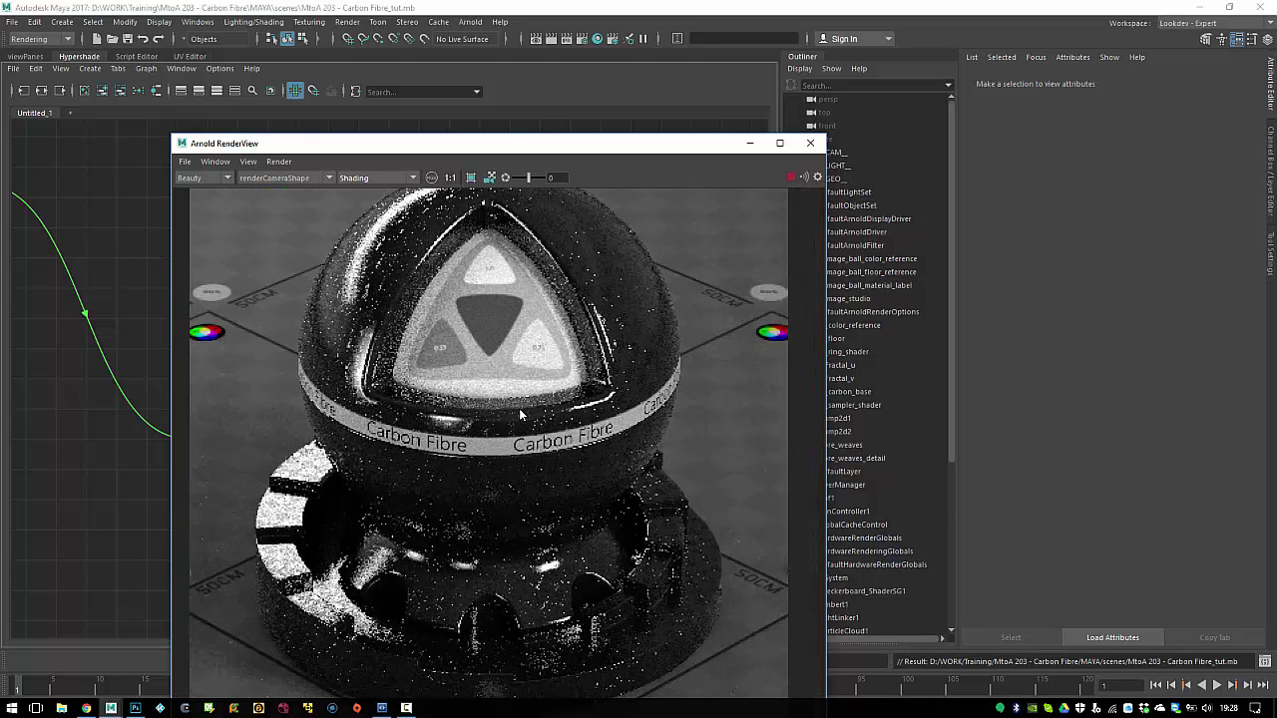
pyautogui.moveTo(349, 258)
pyautogui.mouseDown(button='middle')
pyautogui.moveTo(409, 249)
pyautogui.moveTo(424, 306)
pyautogui.mouseUp(button='middle')
pyautogui.moveTo(385, 234); pyautogui.dragTo(528, 382)
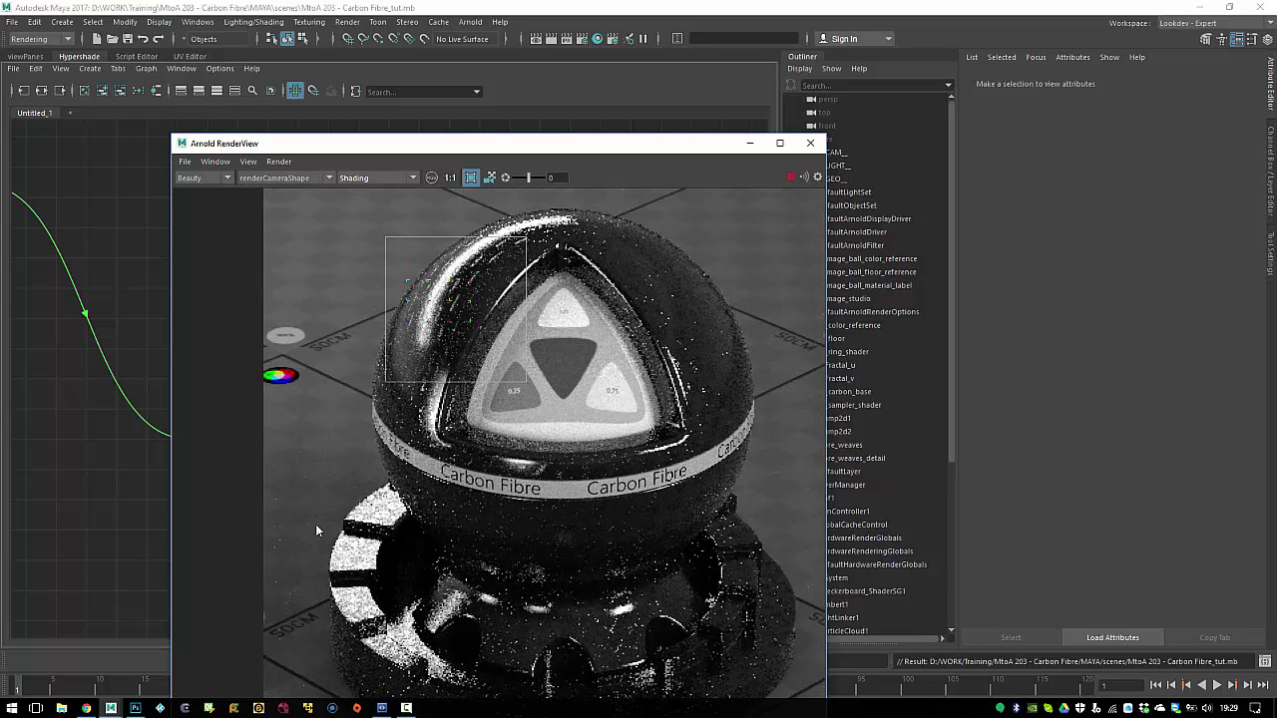
# Step: Switch to Chrome and study the carbon fibre reference images, from the angled tray and rolled sheet to the triangle plates
pyautogui.click(86, 708)
pyautogui.click(186, 8)
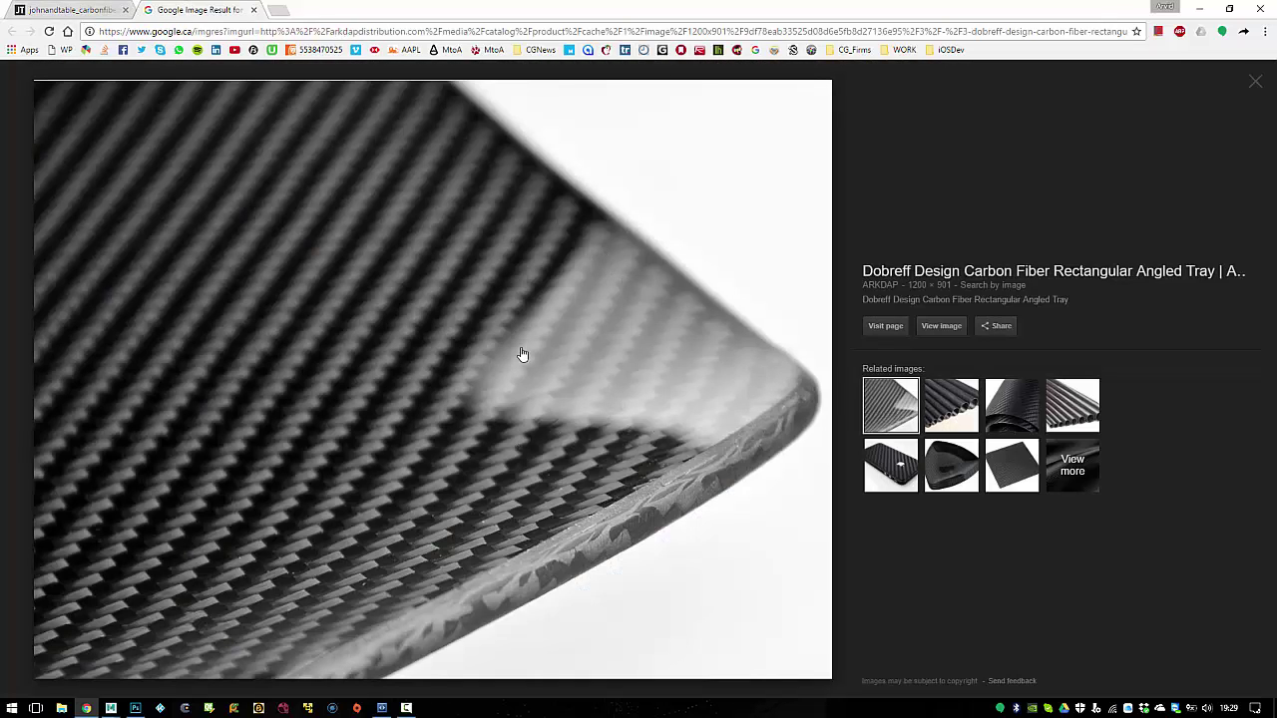
pyautogui.click(1032, 425)
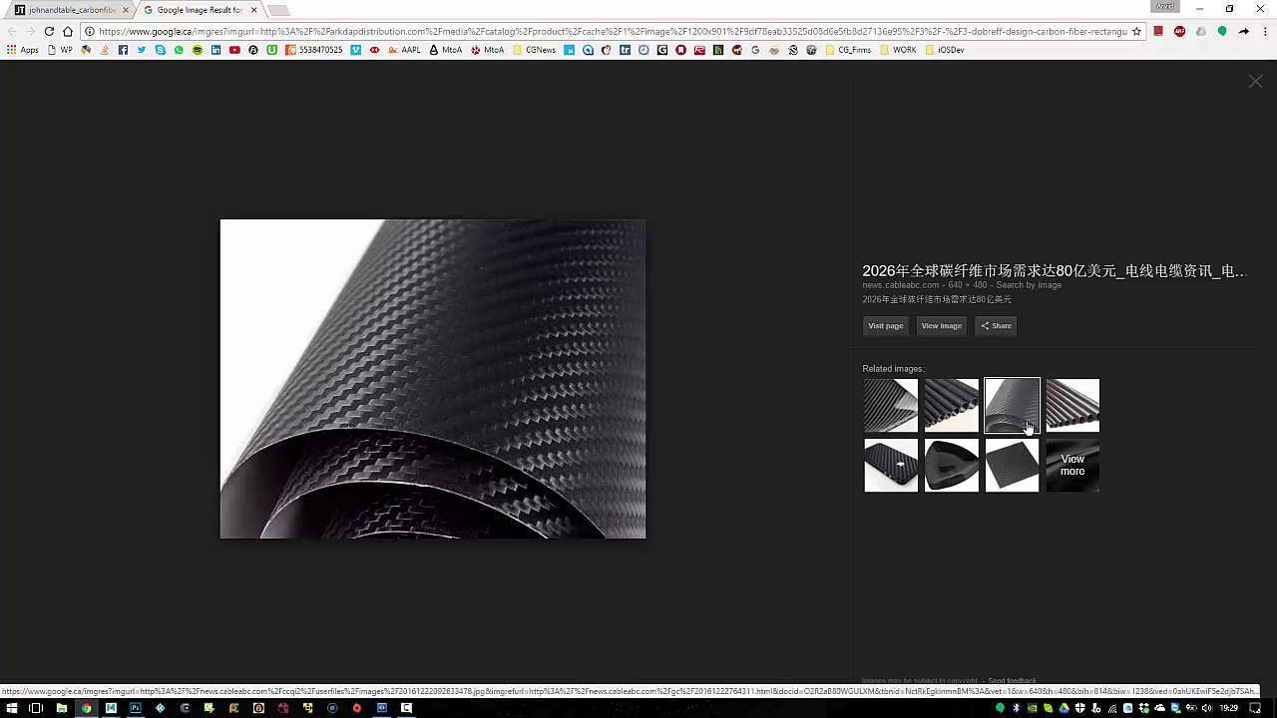
pyautogui.click(891, 465)
pyautogui.click(958, 474)
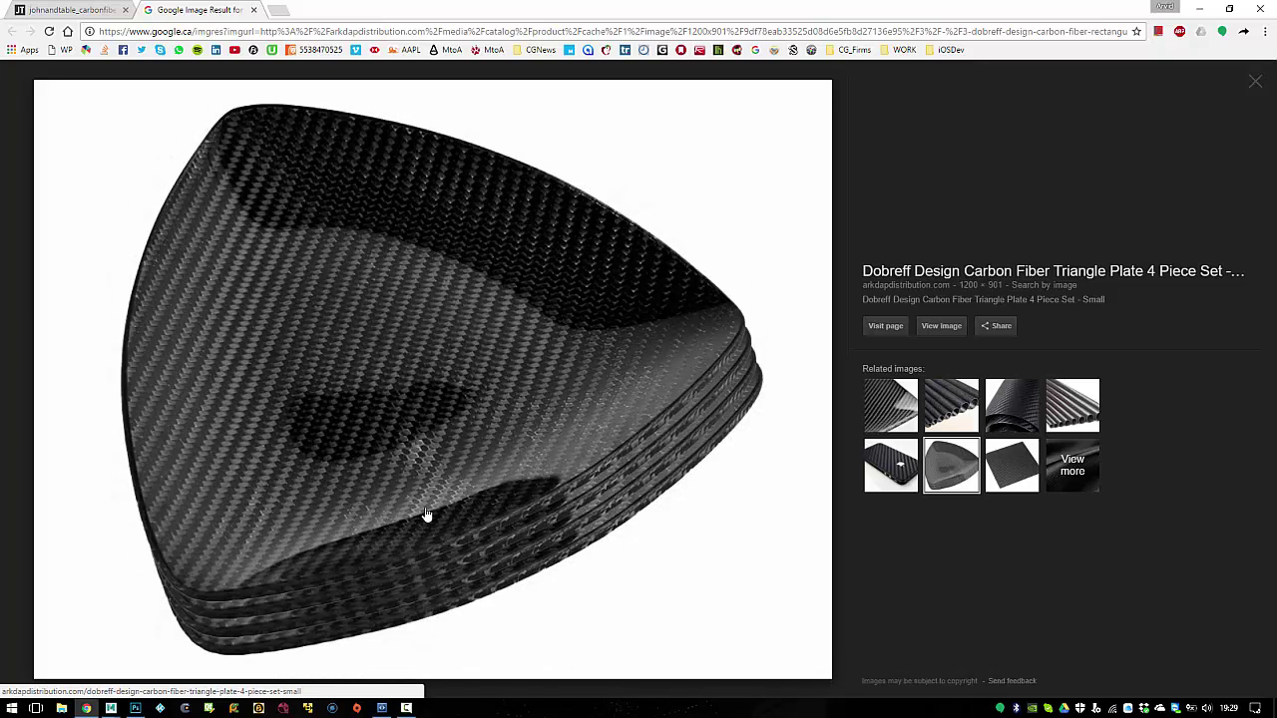
# Step: Switch back to Maya and close the Arnold RenderView
pyautogui.moveTo(111, 708)
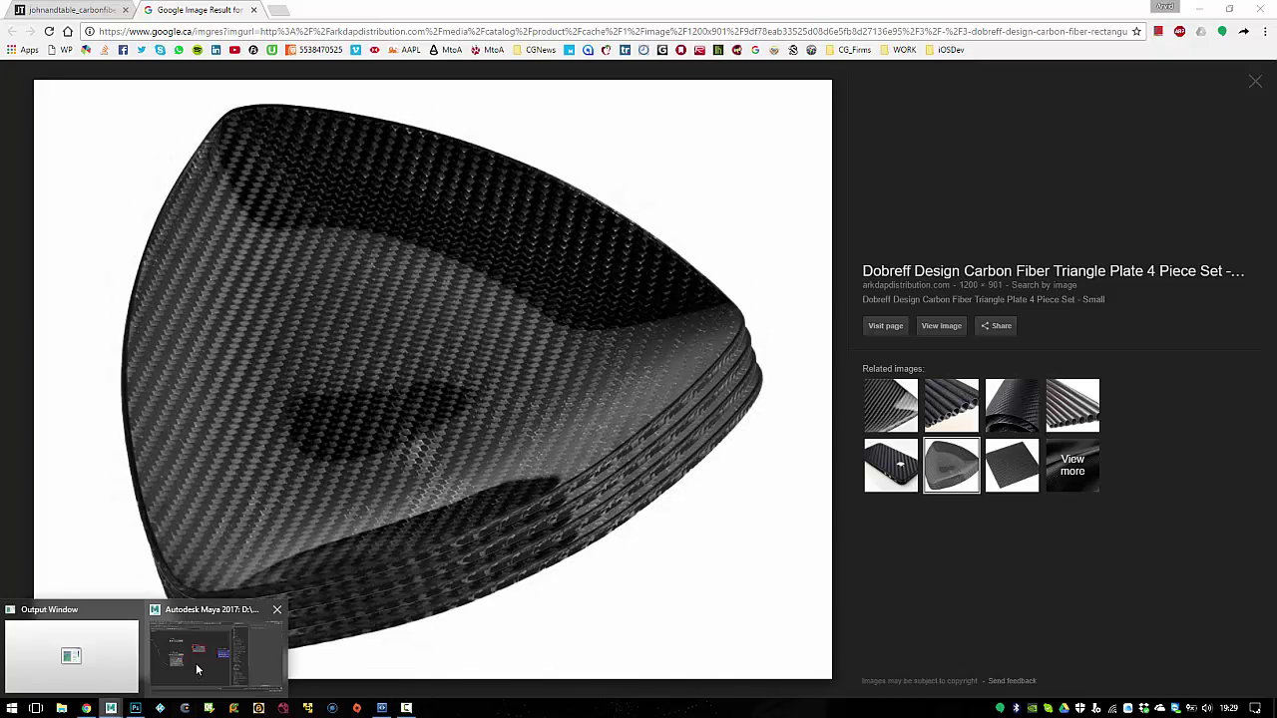
pyautogui.click(196, 670)
pyautogui.click(818, 143)
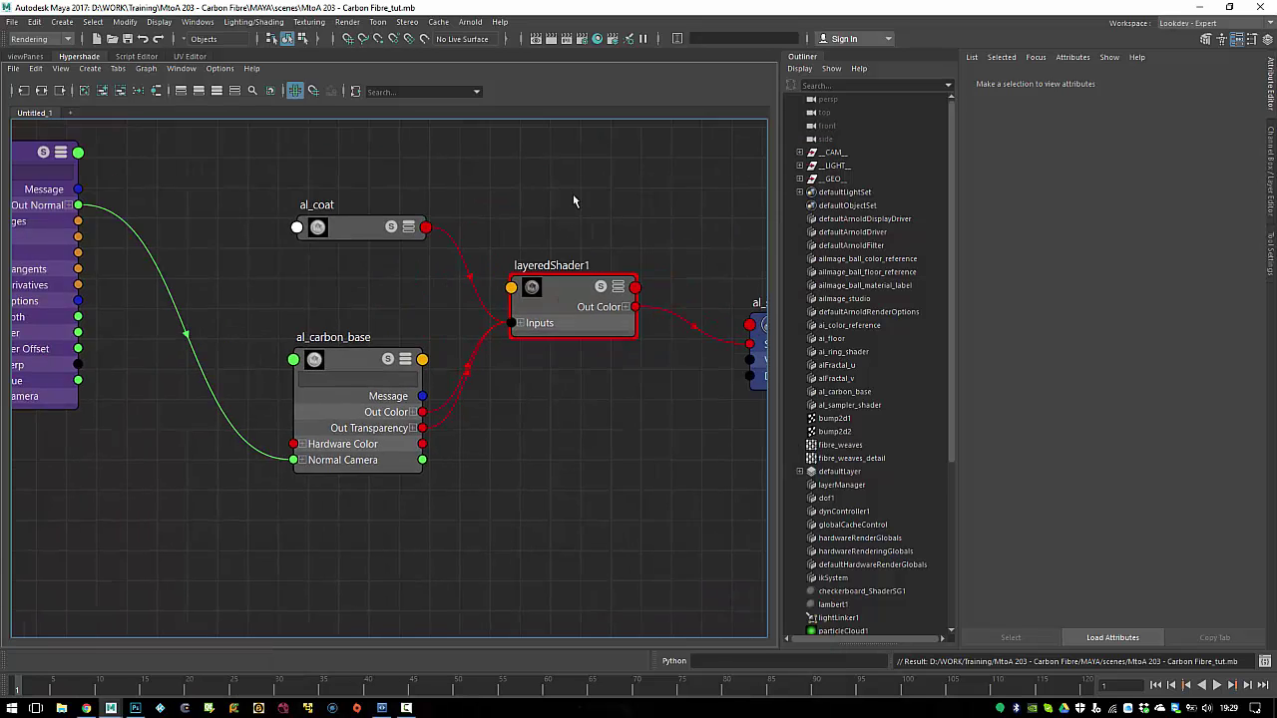
# Step: Create another bump2d node in the Hypershade and place it above bump2d1
pyautogui.scroll(-5, 574, 202)
pyautogui.keyDown('alt'); pyautogui.moveTo(280, 182); pyautogui.dragTo(412, 310, button='middle'); pyautogui.keyUp('alt')
pyautogui.click(399, 317)
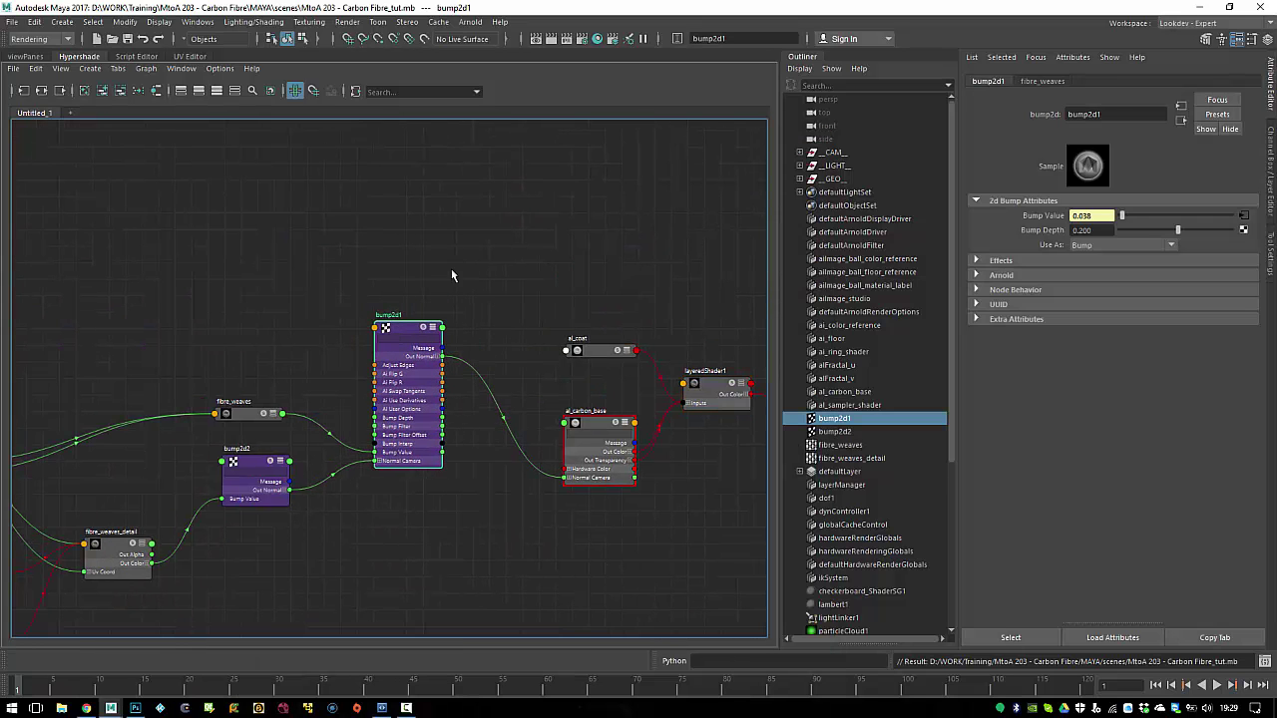
pyautogui.keyDown('alt'); pyautogui.moveTo(666, 356); pyautogui.dragTo(645, 306, button='middle'); pyautogui.keyUp('alt')
pyautogui.keyDown('alt'); pyautogui.moveTo(561, 283); pyautogui.dragTo(651, 353, button='middle'); pyautogui.keyUp('alt')
pyautogui.scroll(4, 556, 255)
pyautogui.press('Tab')
pyautogui.click(375, 327)
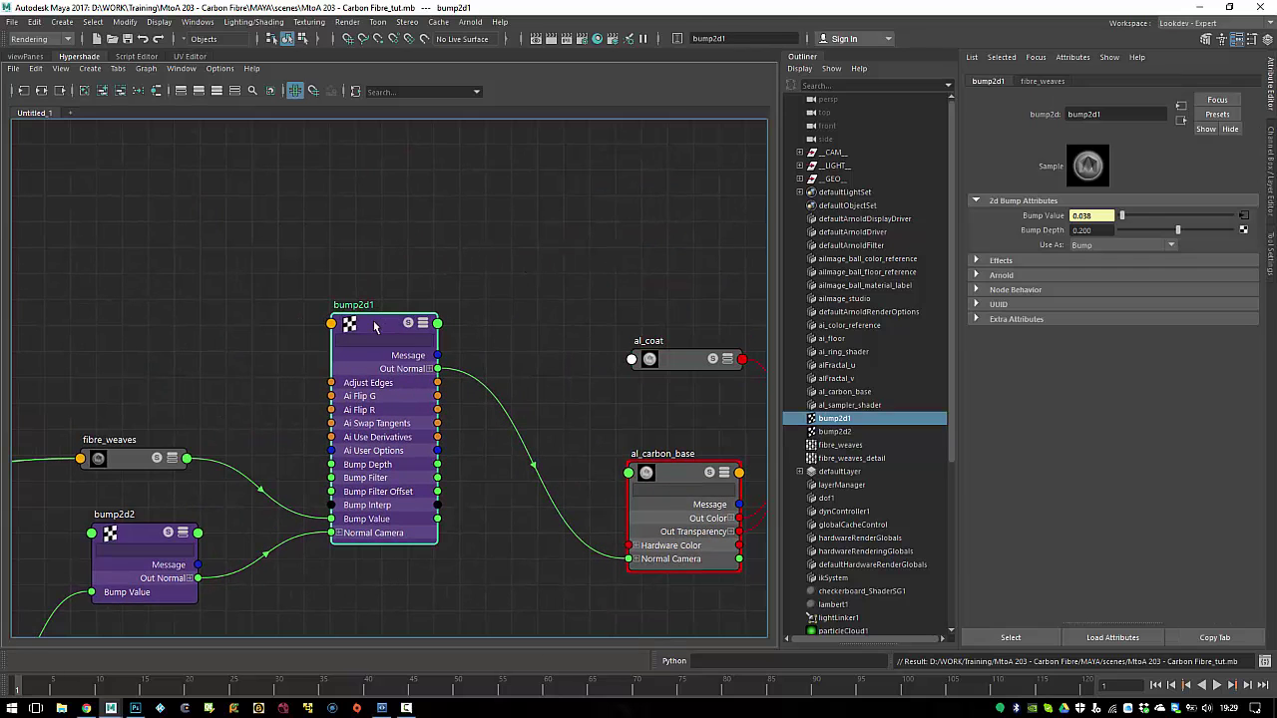
pyautogui.click(429, 217)
pyautogui.press('Tab')
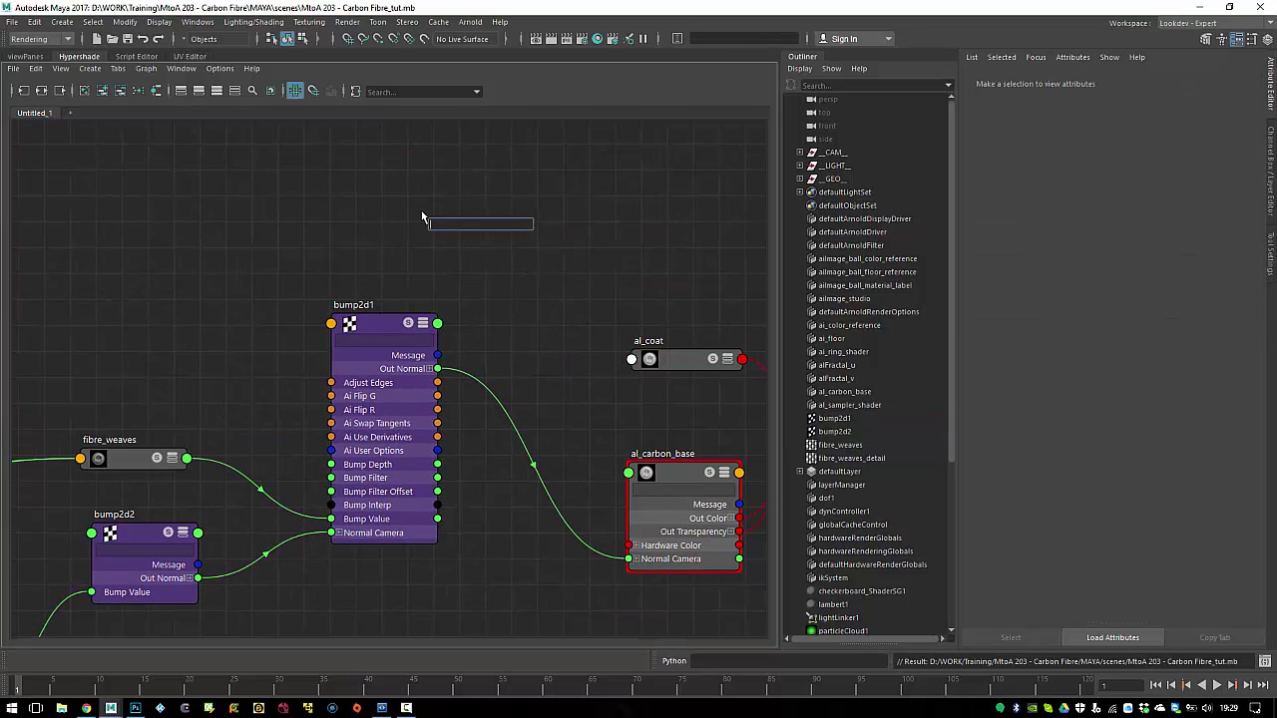
pyautogui.write('bump')
pyautogui.press('Down')
pyautogui.press('Return')
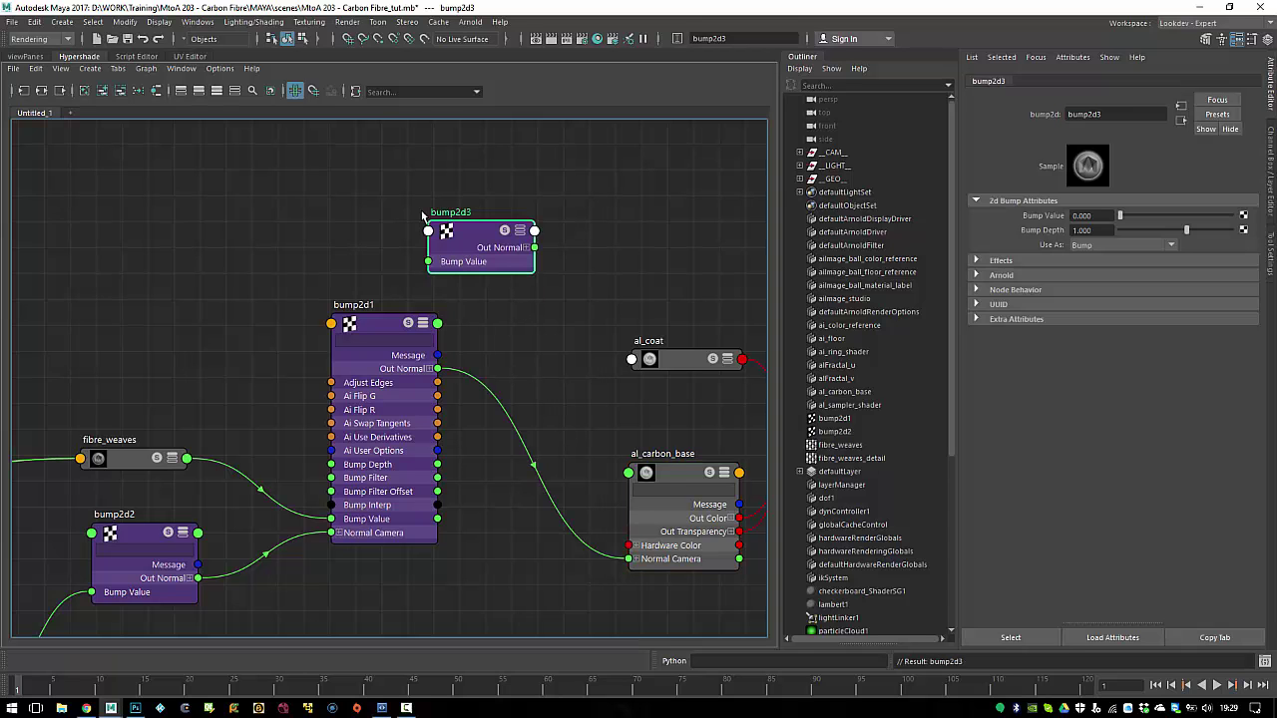
pyautogui.moveTo(490, 233); pyautogui.dragTo(395, 208)
# Step: Expand fibre_weaves and connect its Out Color R to the Bump Value of the new bump2d3 node
pyautogui.keyDown('alt'); pyautogui.moveTo(304, 317); pyautogui.dragTo(555, 312, button='middle'); pyautogui.keyUp('alt')
pyautogui.scroll(-3, 558, 313)
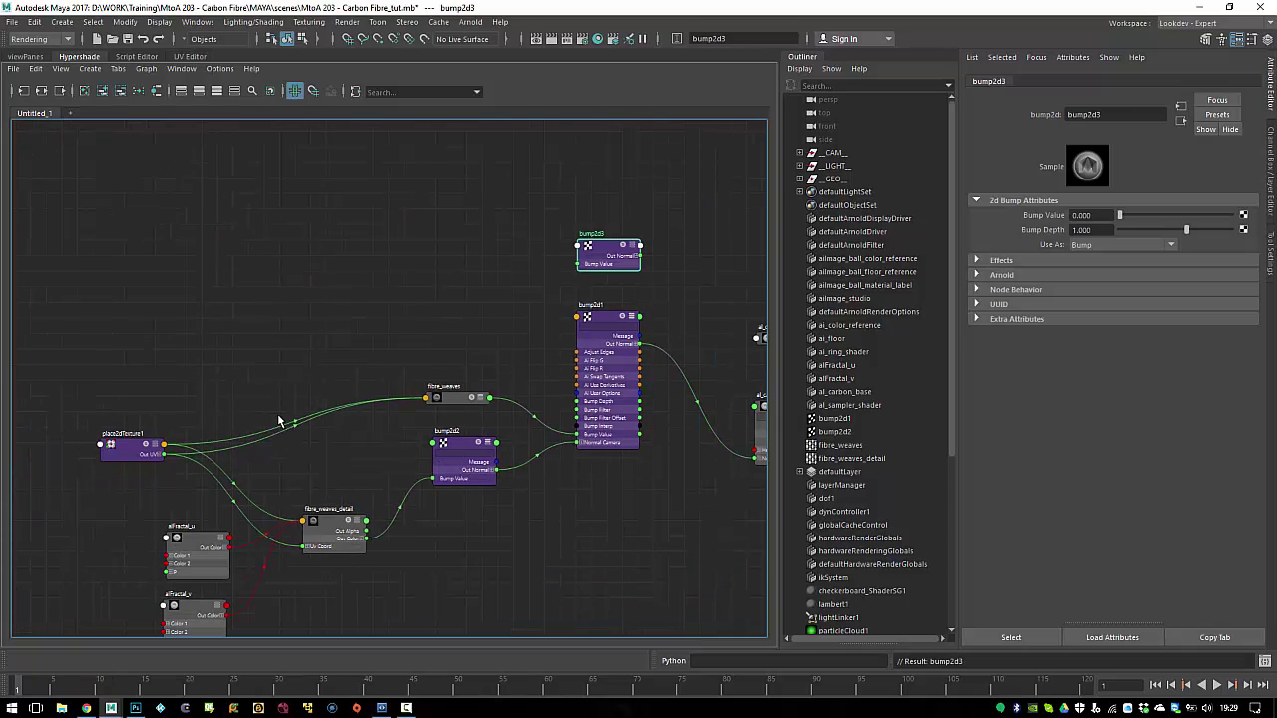
pyautogui.keyDown('alt'); pyautogui.moveTo(593, 379); pyautogui.dragTo(438, 361, button='middle'); pyautogui.keyUp('alt')
pyautogui.keyDown('alt'); pyautogui.moveTo(438, 360); pyautogui.dragTo(476, 280, button='right'); pyautogui.keyUp('alt')
pyautogui.keyDown('alt'); pyautogui.moveTo(476, 281); pyautogui.dragTo(462, 369, button='middle'); pyautogui.keyUp('alt')
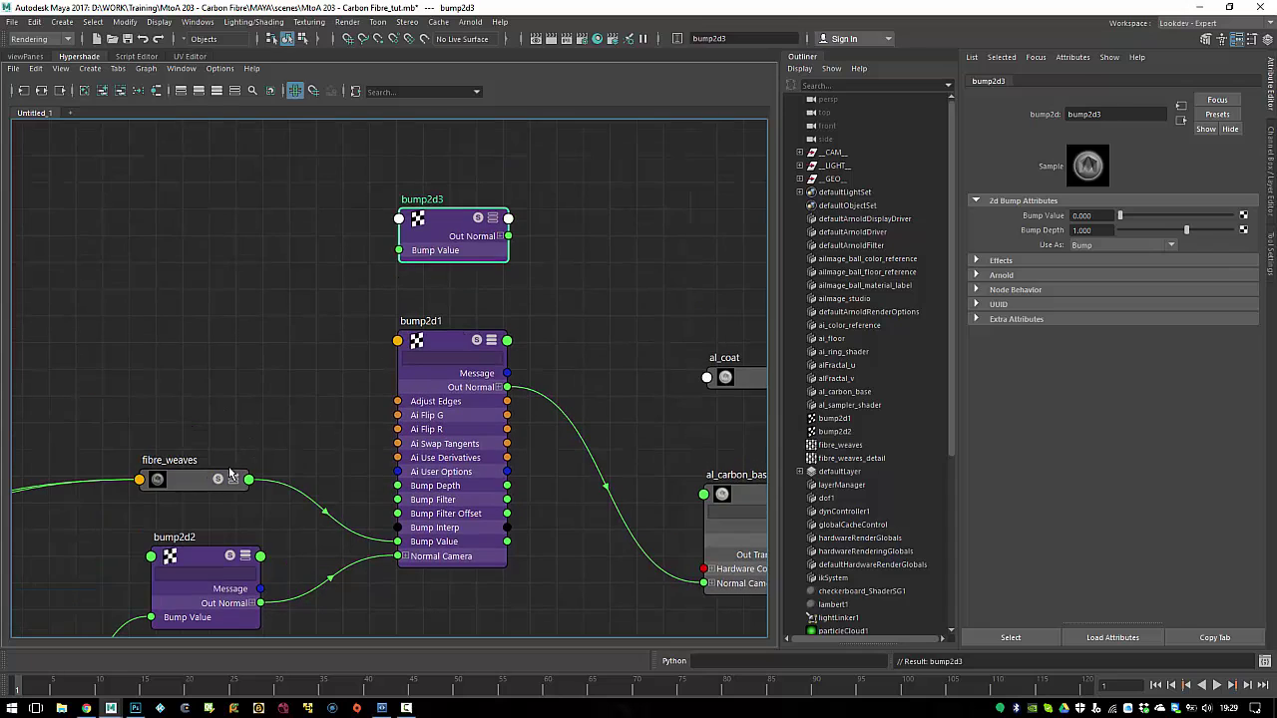
pyautogui.click(232, 478)
pyautogui.moveTo(248, 527); pyautogui.dragTo(399, 251)
pyautogui.click(240, 526)
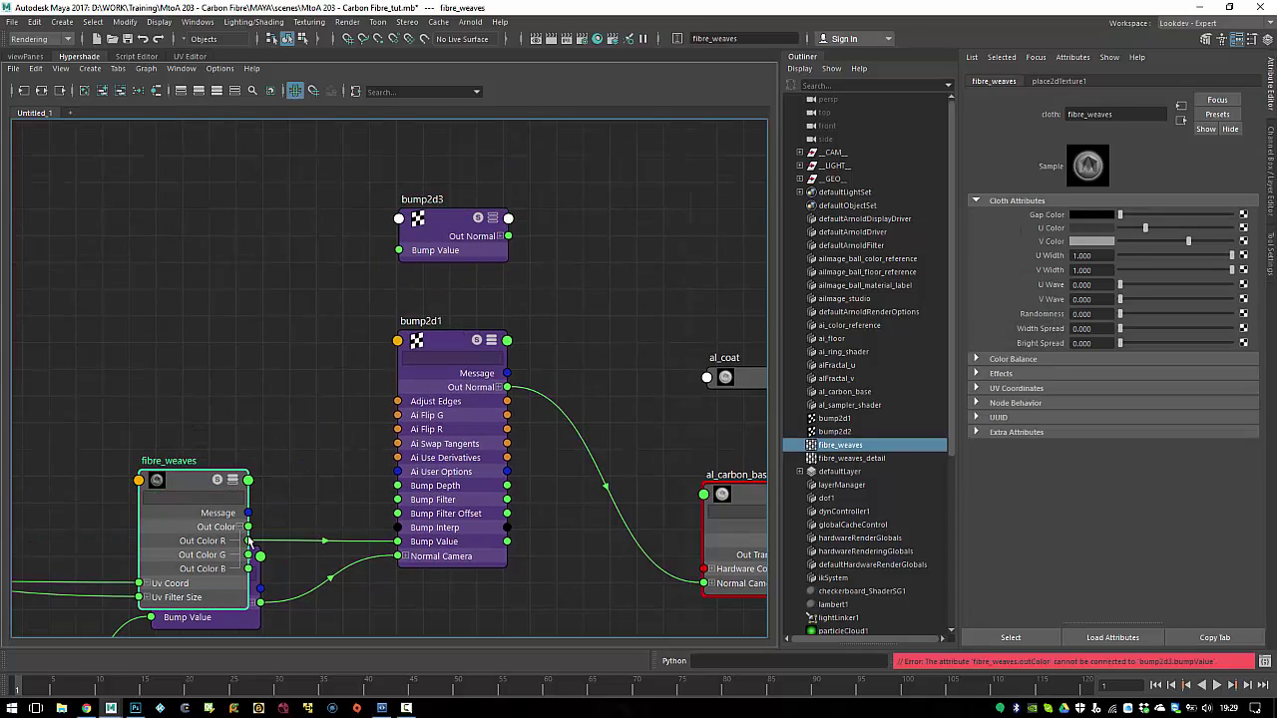
pyautogui.moveTo(249, 541); pyautogui.dragTo(399, 251)
pyautogui.keyDown('alt'); pyautogui.moveTo(644, 302); pyautogui.dragTo(520, 288, button='middle'); pyautogui.keyUp('alt')
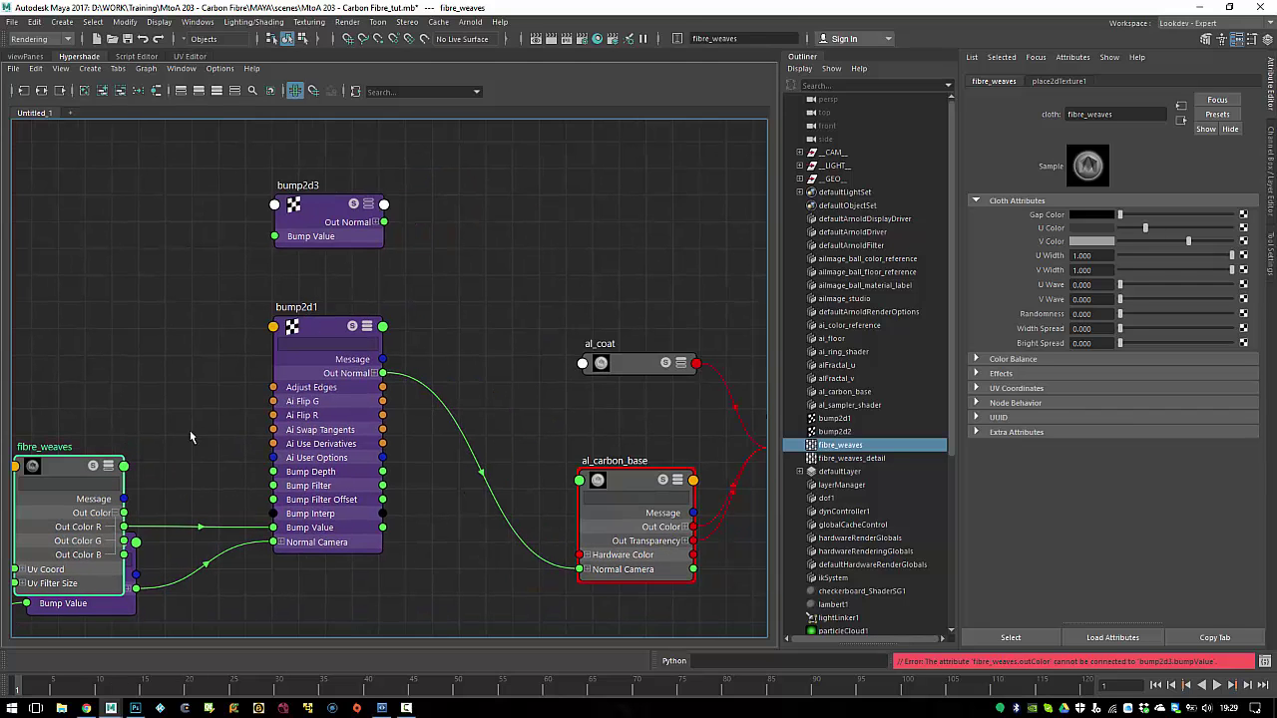
pyautogui.moveTo(123, 527); pyautogui.dragTo(276, 238)
# Step: Connect bump2d3's Out Normal to the Bump Mapping attribute of the al_coat shader
pyautogui.keyDown('alt'); pyautogui.moveTo(523, 287); pyautogui.dragTo(396, 264, button='middle'); pyautogui.keyUp('alt')
pyautogui.click(489, 323)
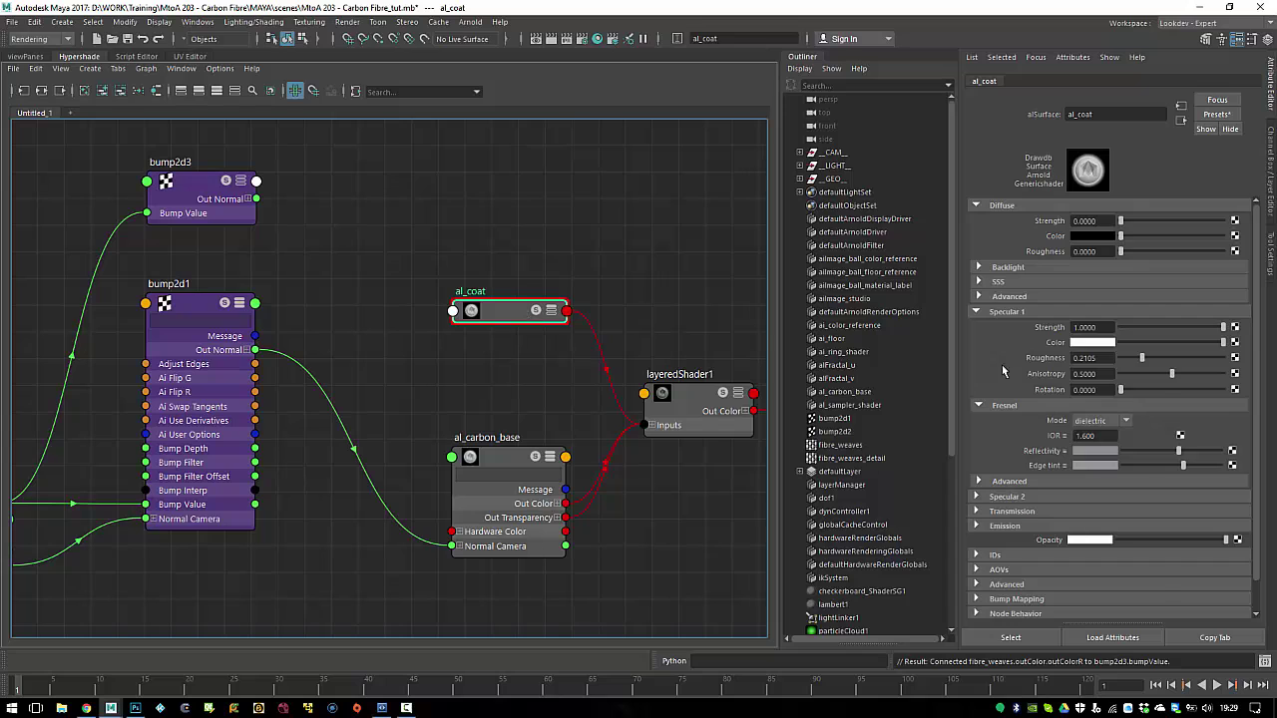
pyautogui.scroll(-1, 1005, 498)
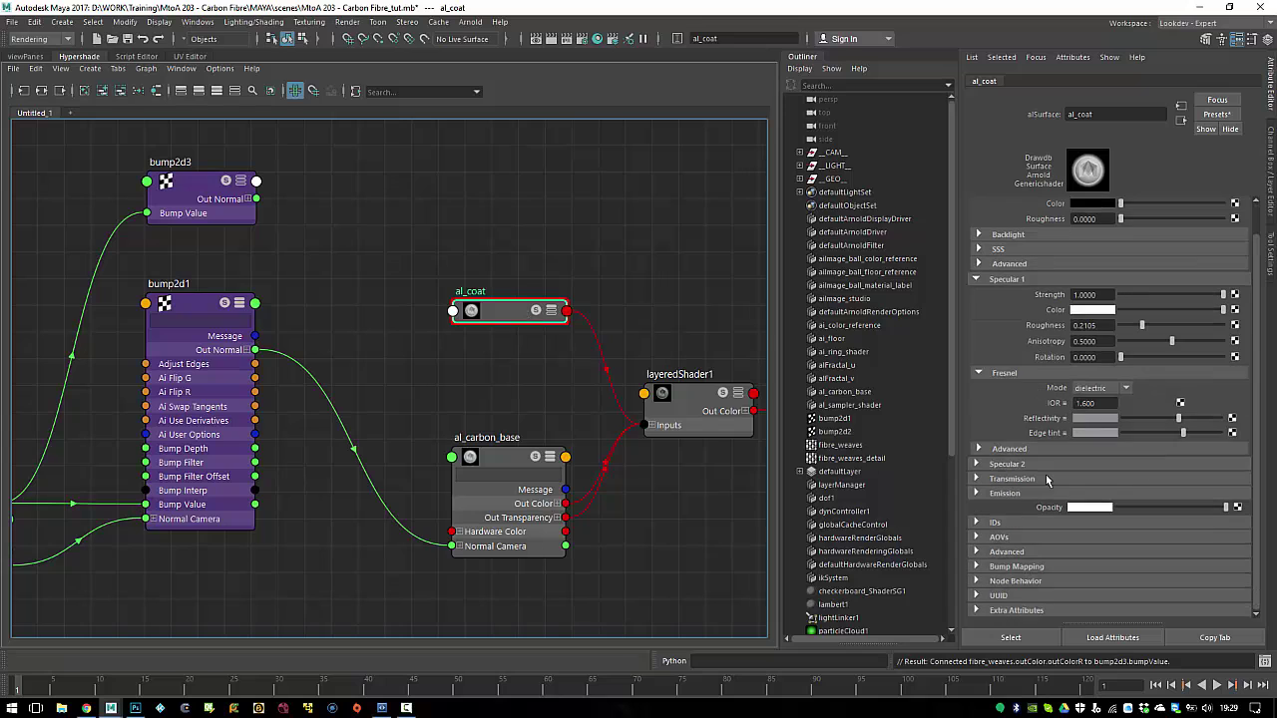
pyautogui.click(1017, 566)
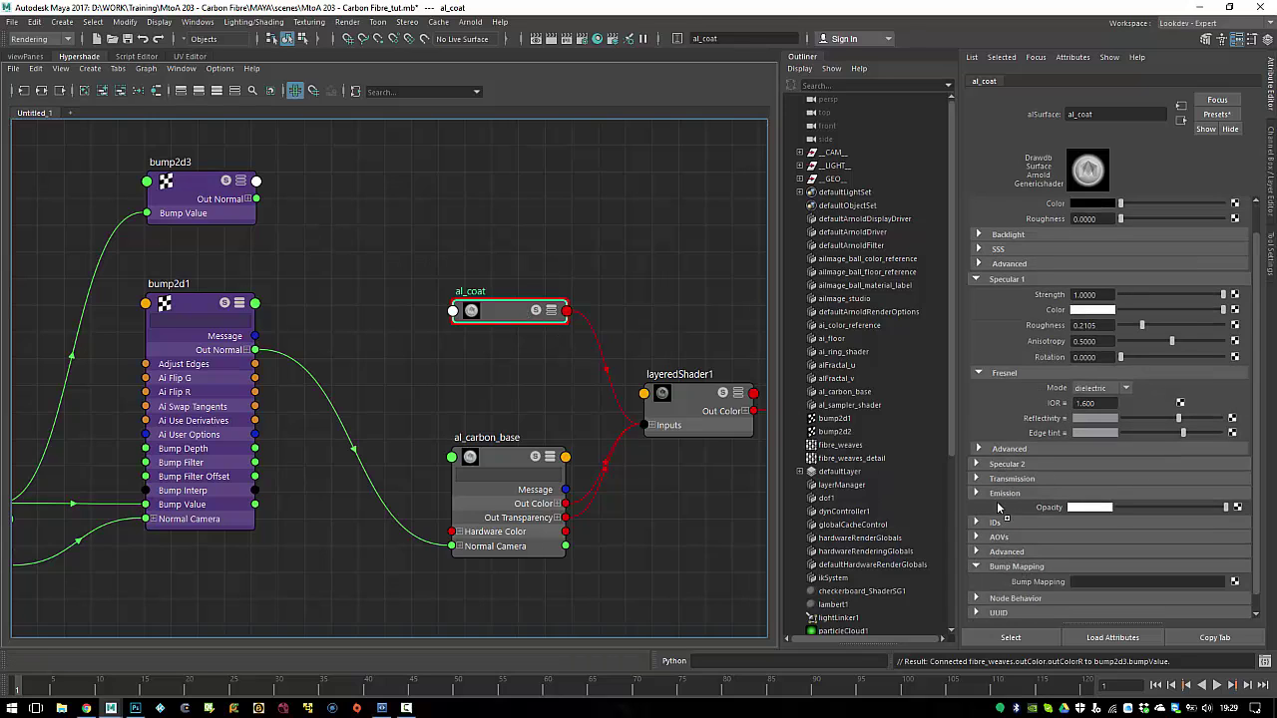
pyautogui.moveTo(1010, 579); pyautogui.dragTo(1012, 582, button='middle')
# Step: Set the Bump Depth of bump2d3 to 0.05
pyautogui.click(200, 190)
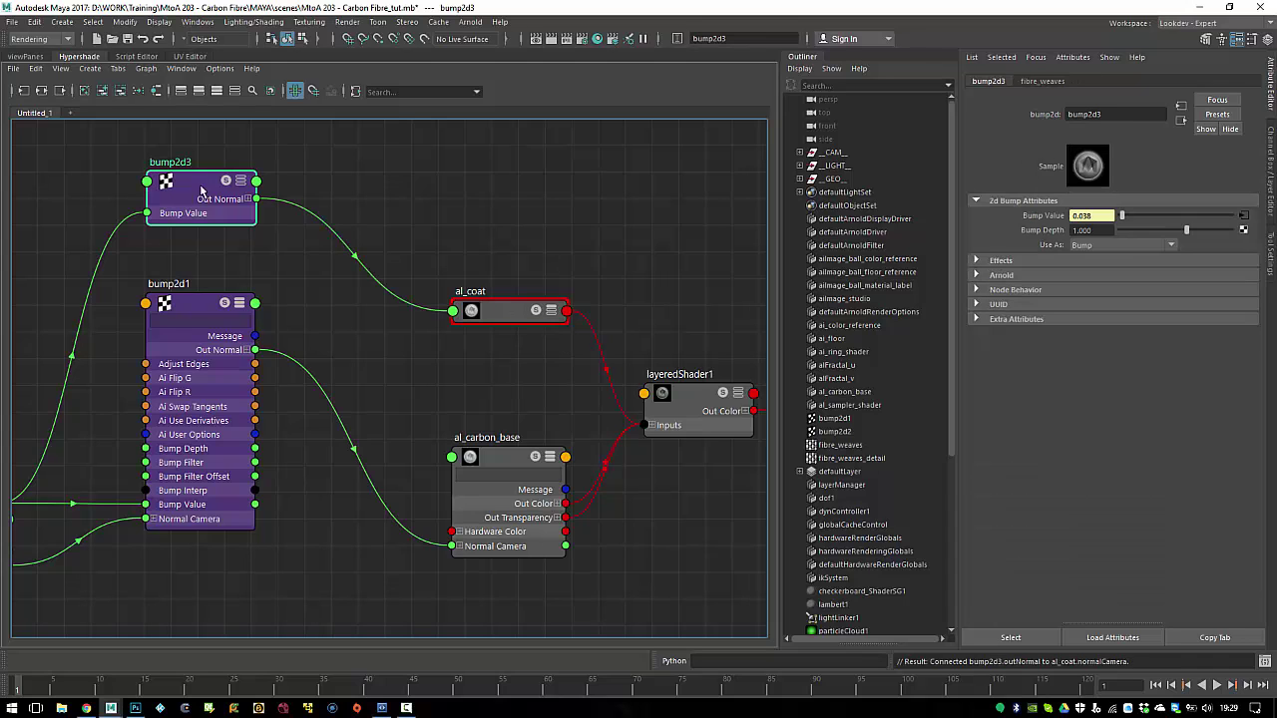
pyautogui.moveTo(1089, 230); pyautogui.dragTo(1084, 230)
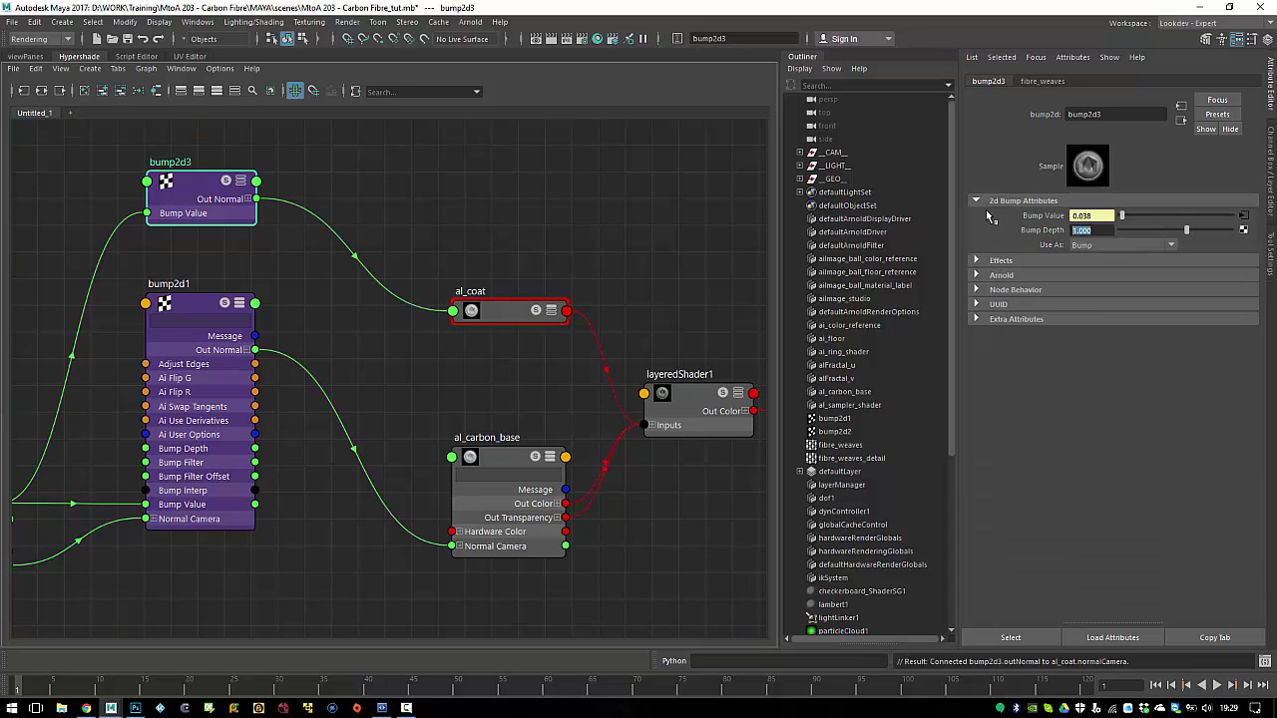
pyautogui.write('0.0')
pyautogui.click(669, 256)
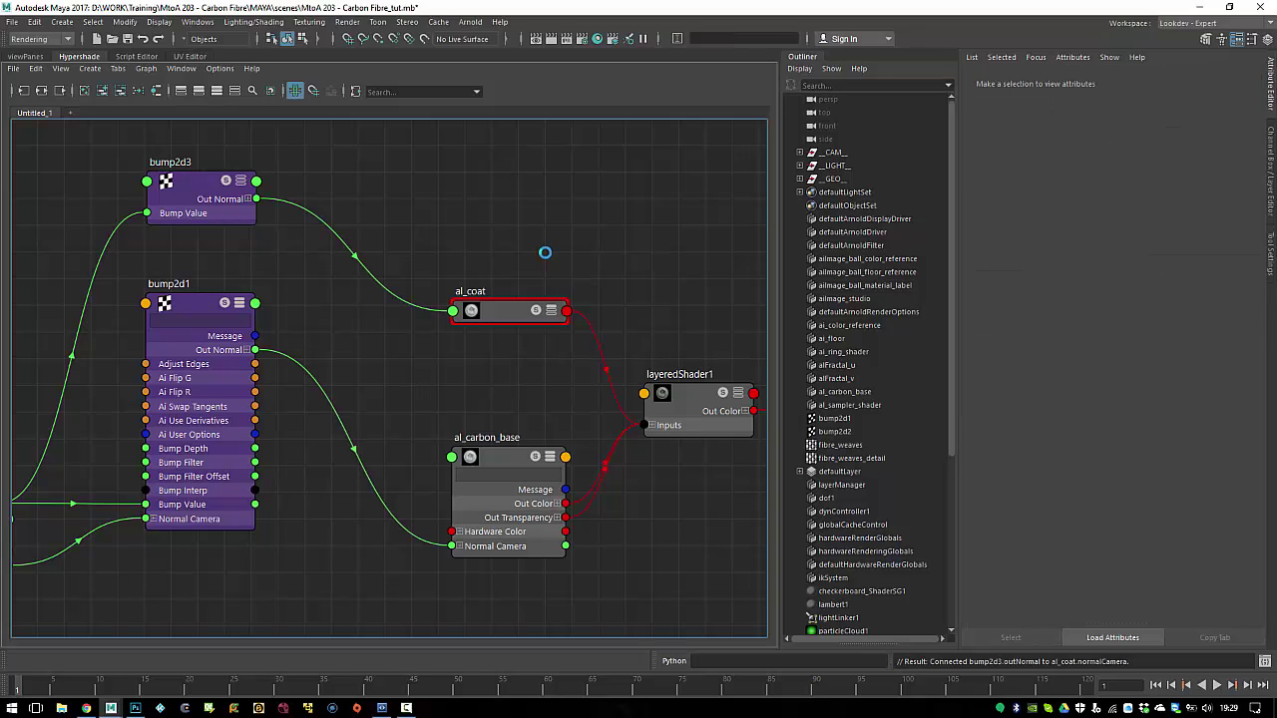
# Step: Open the Arnold RenderView and limit rendering to a region around the bright highlight on the ball's upper-left side
pyautogui.click(471, 22)
pyautogui.click(494, 62)
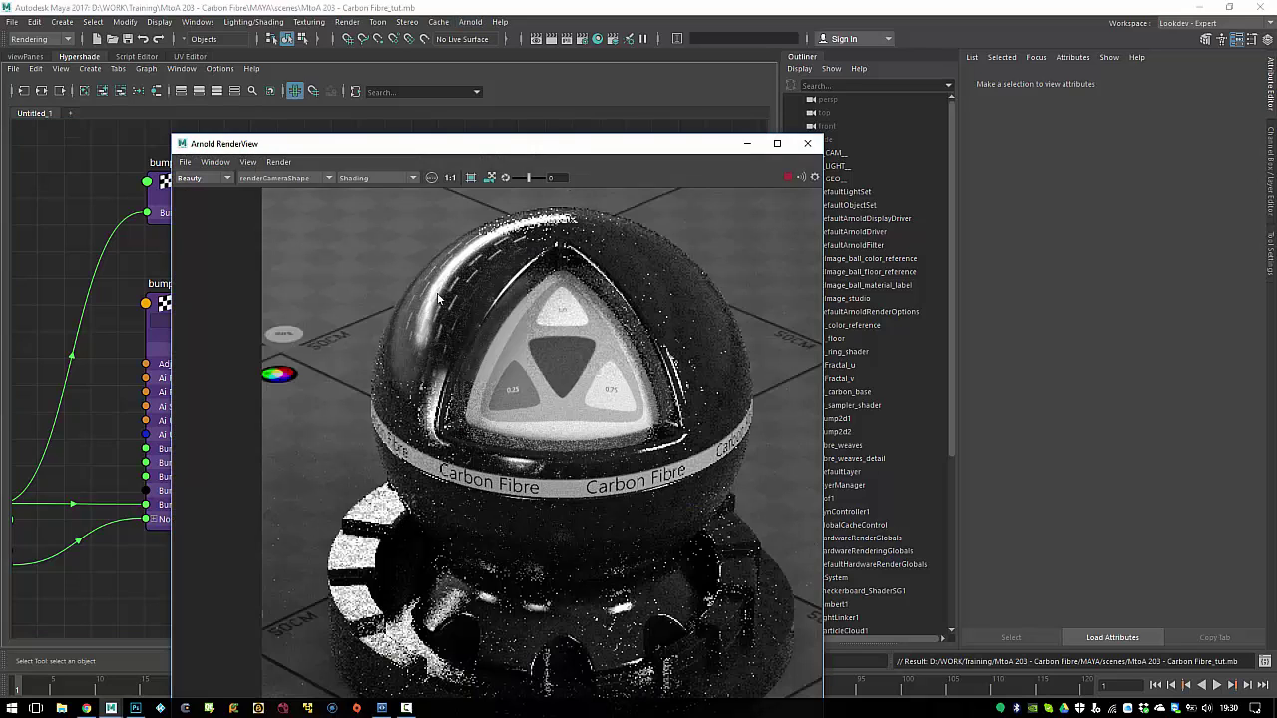
pyautogui.click(471, 178)
pyautogui.moveTo(381, 238); pyautogui.dragTo(502, 366)
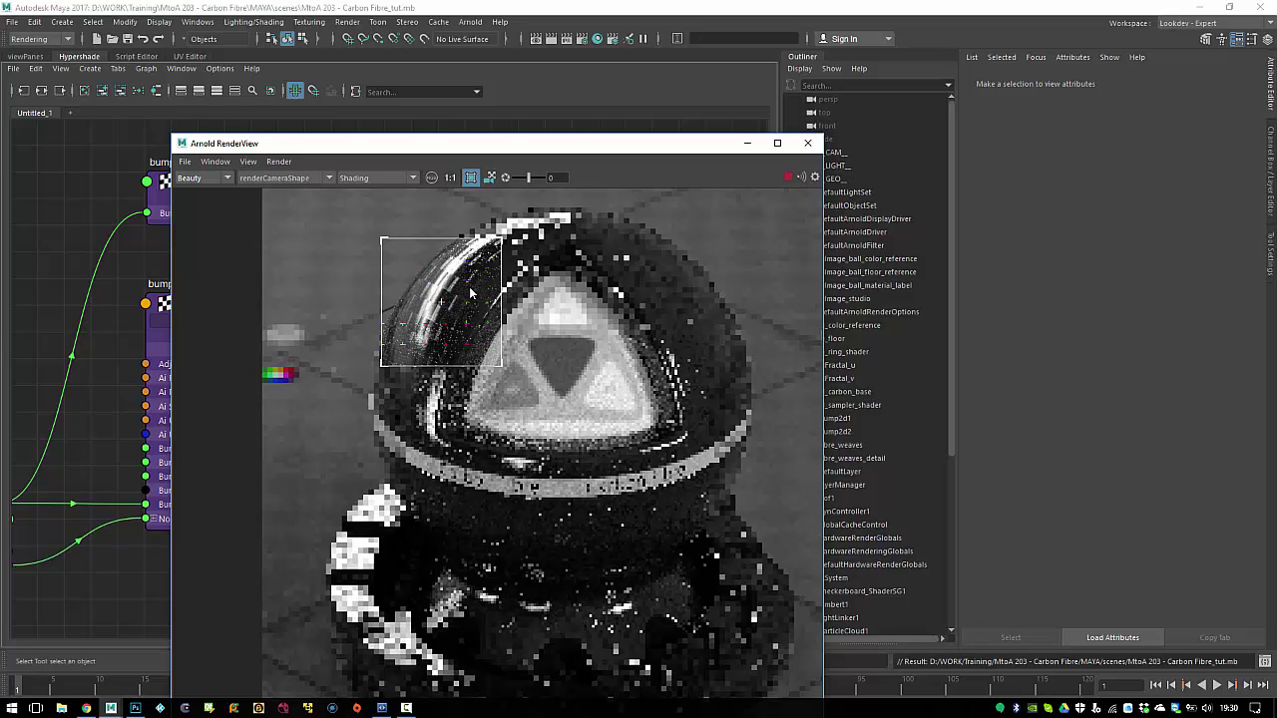
pyautogui.moveTo(529, 143); pyautogui.dragTo(153, 97)
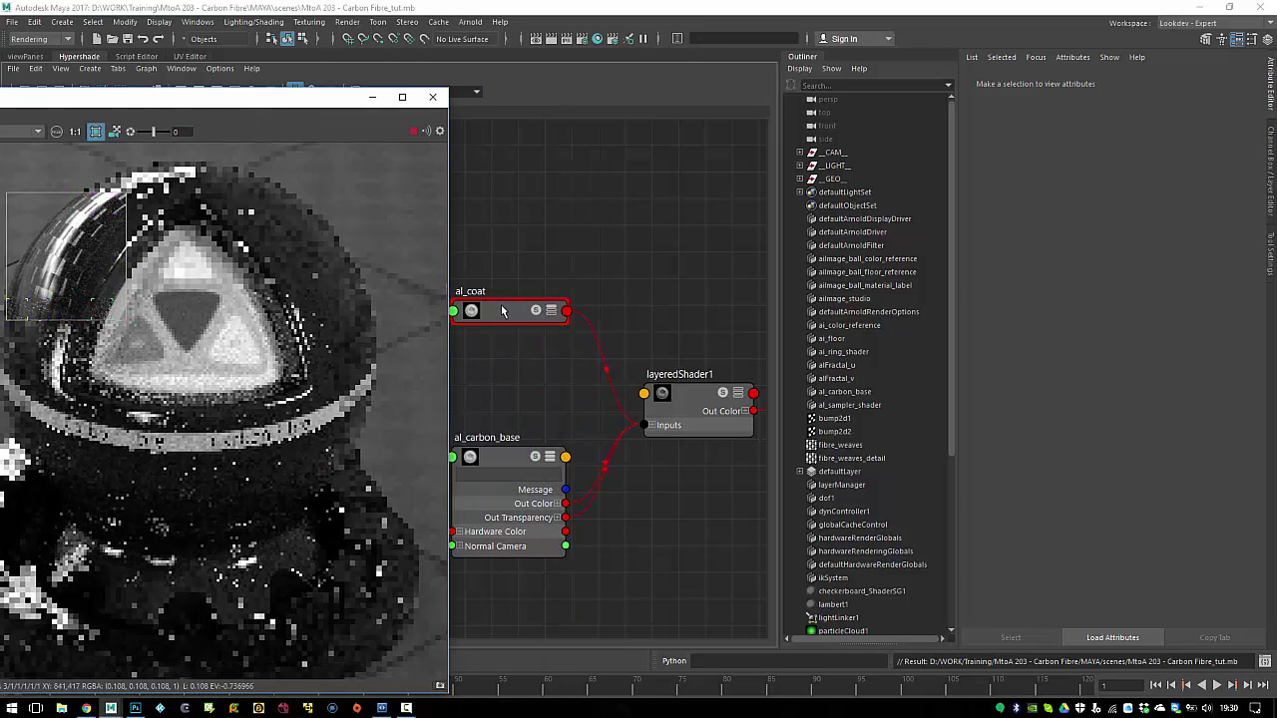
# Step: Raise al_coat's Specular 1 Roughness to about 0.276 and re-render a larger region over the ball's upper-left highlight
pyautogui.click(502, 311)
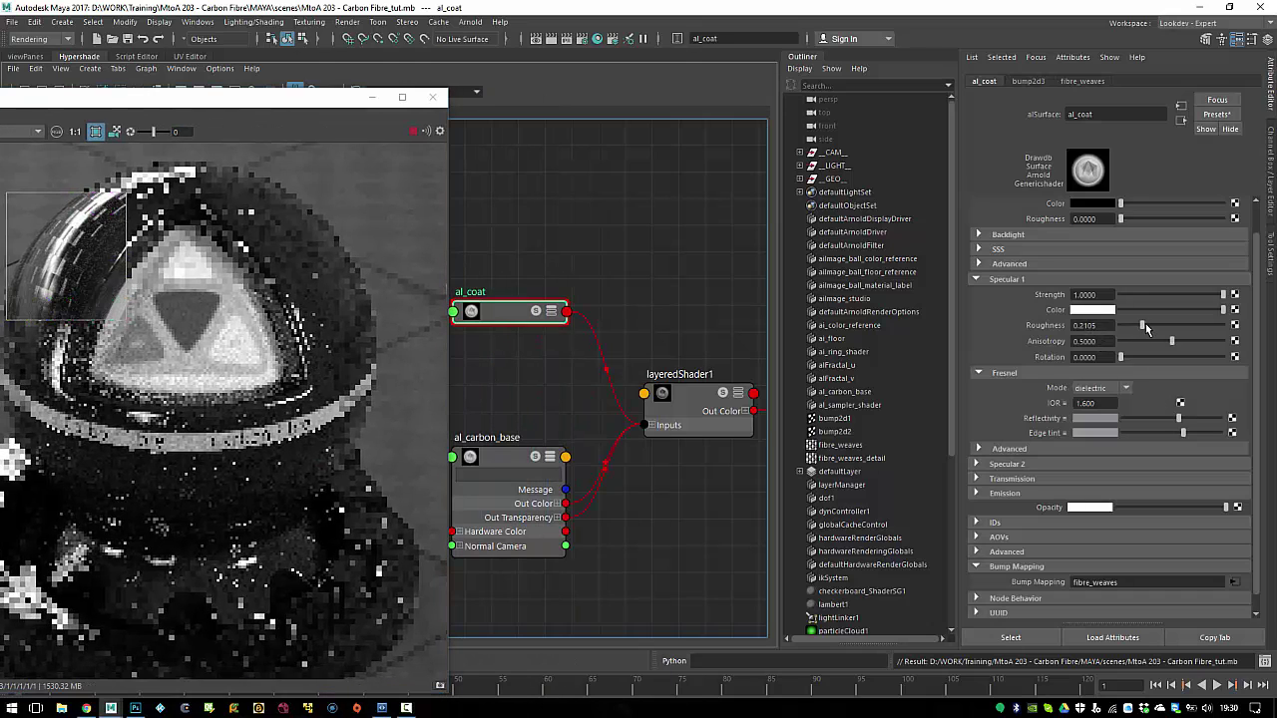
pyautogui.moveTo(1145, 324); pyautogui.dragTo(1148, 327)
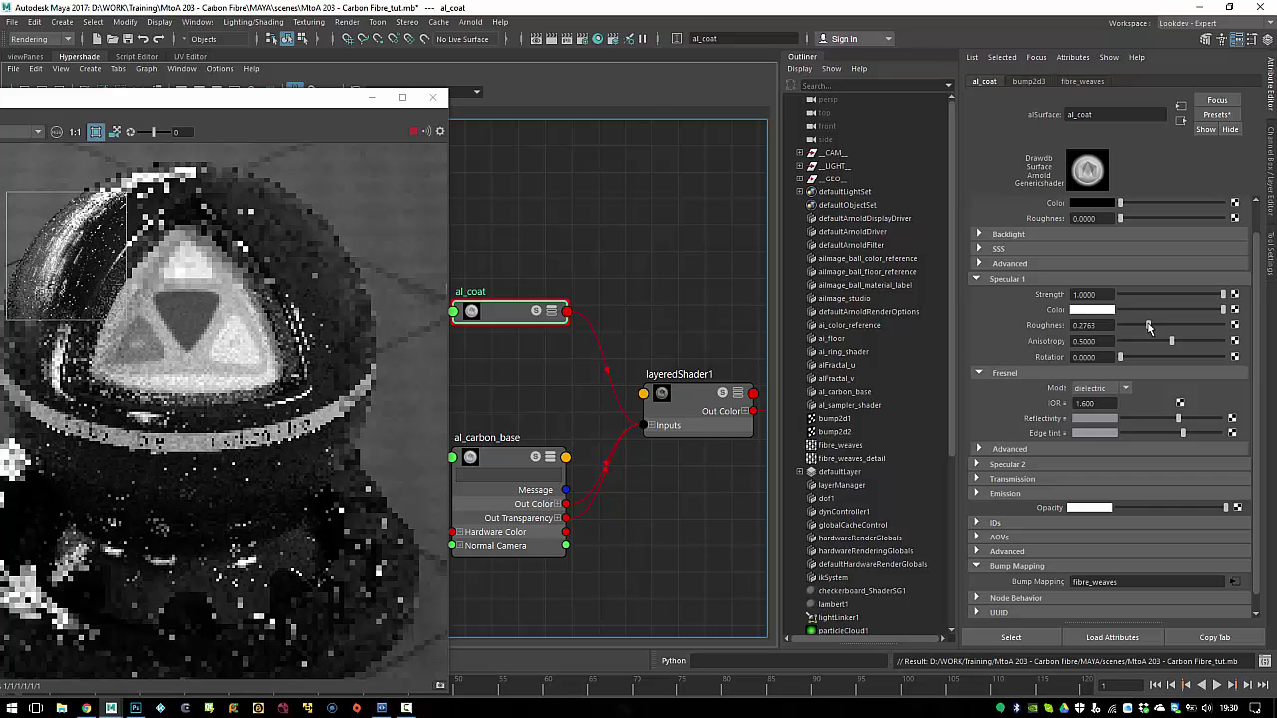
pyautogui.moveTo(299, 98); pyautogui.dragTo(584, 98)
pyautogui.moveTo(197, 280); pyautogui.dragTo(487, 522)
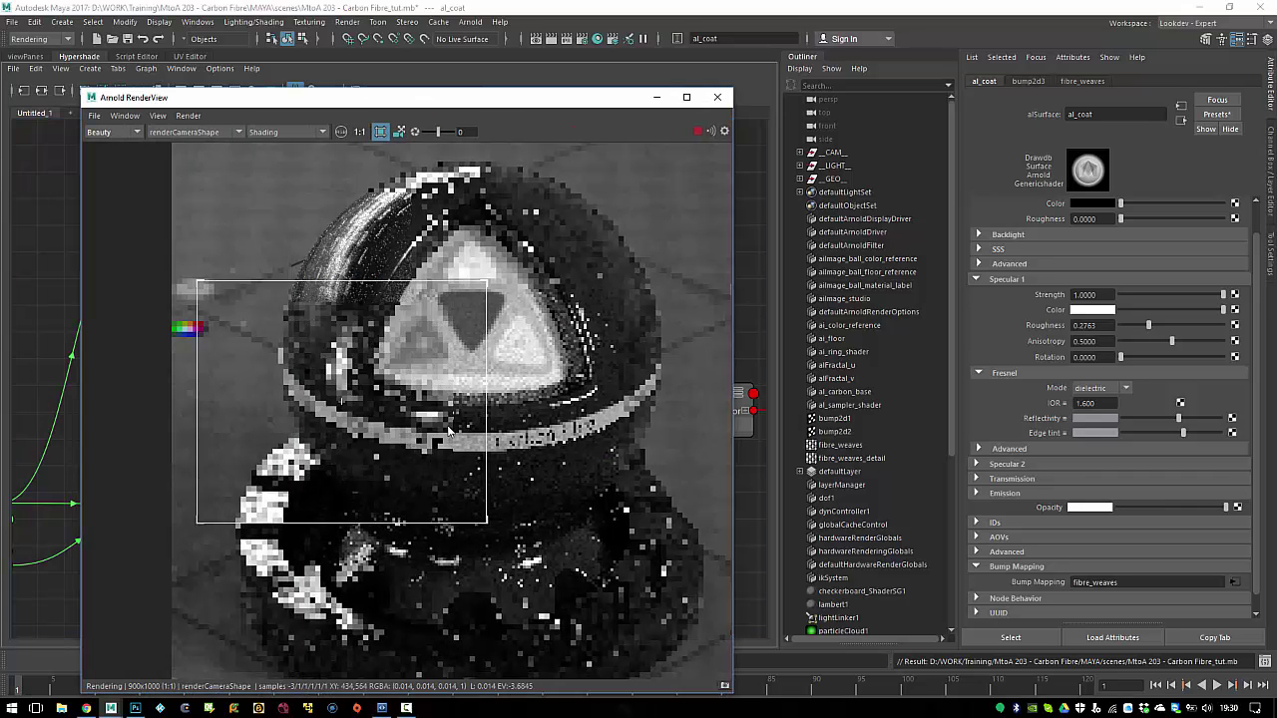
pyautogui.moveTo(237, 167); pyautogui.dragTo(433, 357)
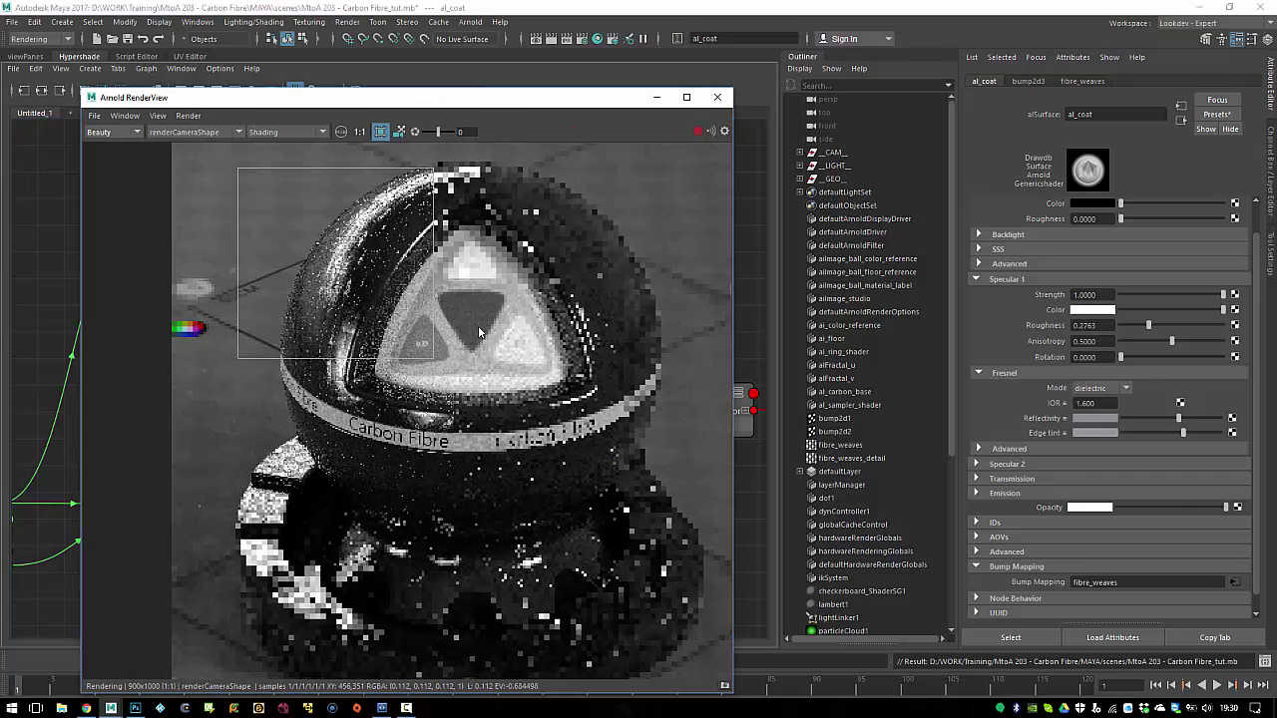
# Step: Switch to Chrome and compare the coat's weave with the carbon fibre reference images: angled tray, rolled sheet, tubes and triangle plates
pyautogui.hotkey('alt', 'Tab')
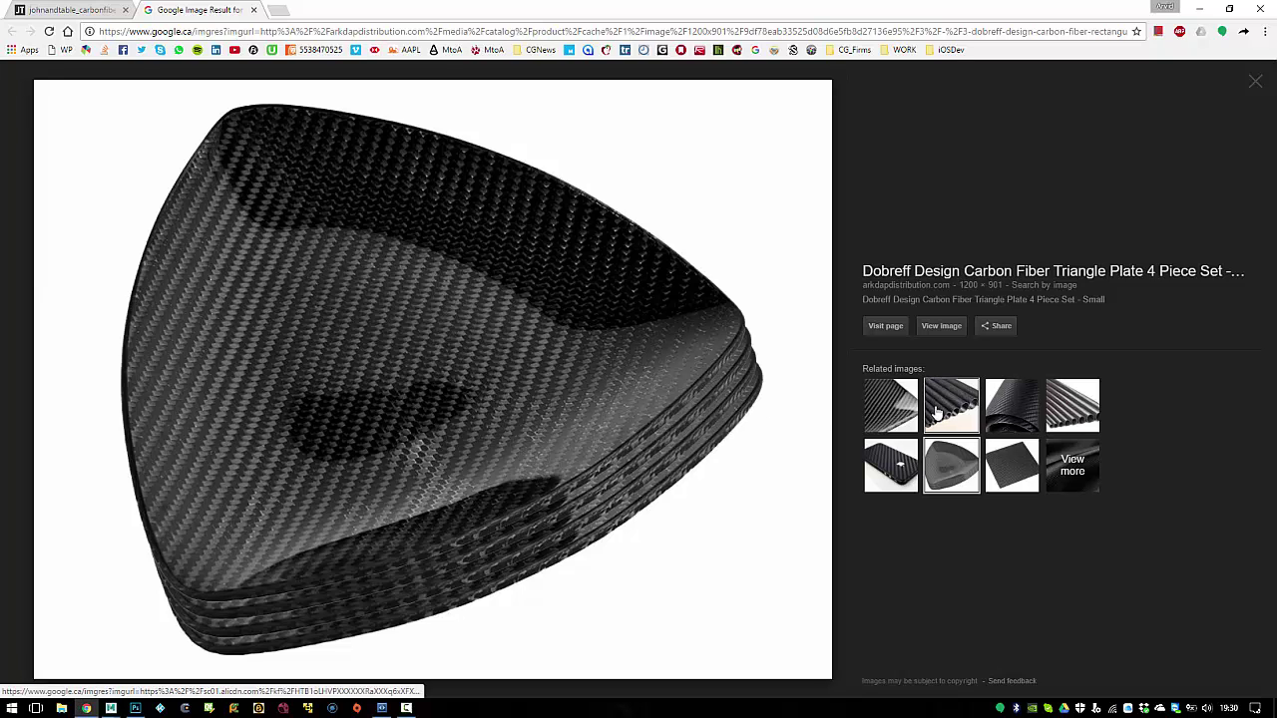
pyautogui.click(935, 412)
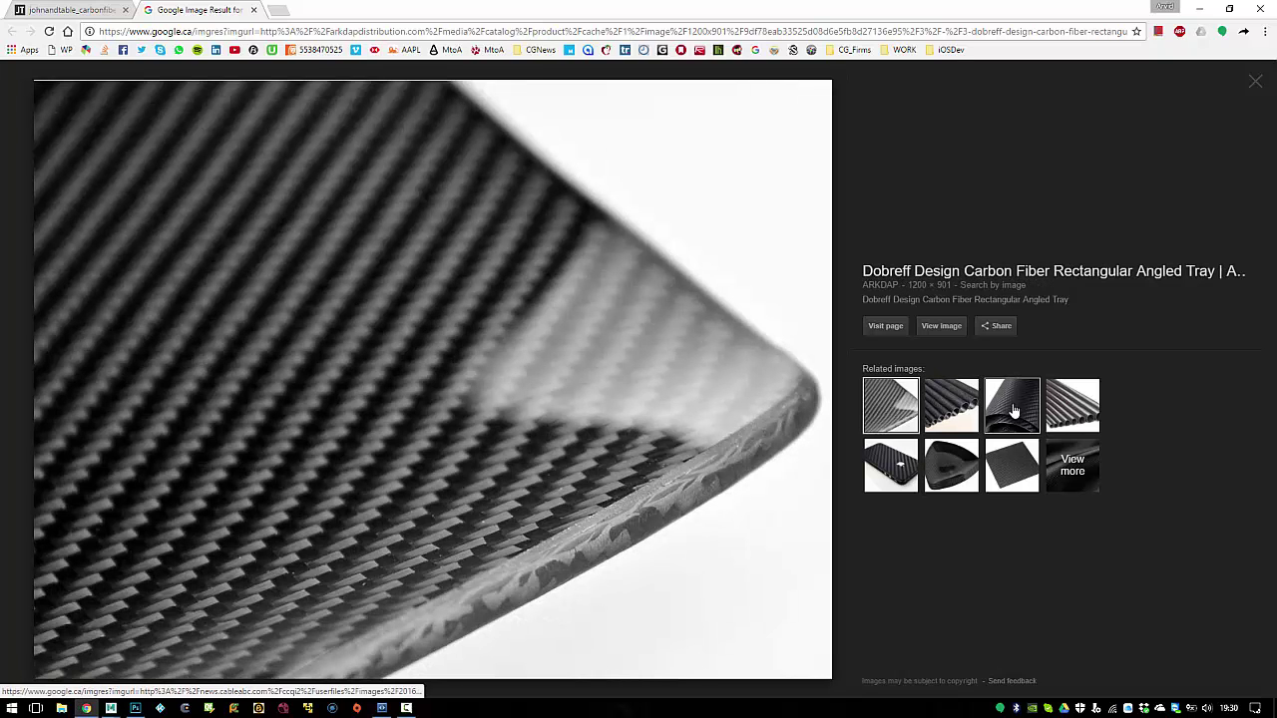
pyautogui.click(891, 465)
pyautogui.click(912, 403)
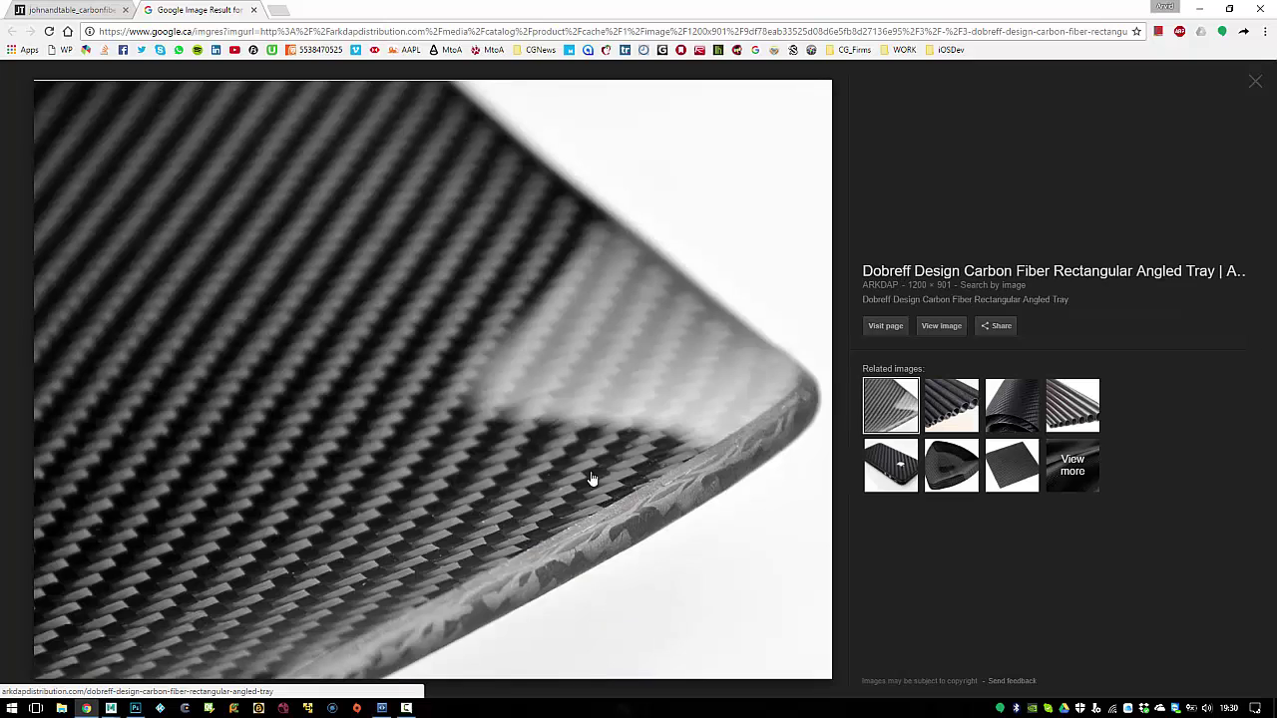
pyautogui.click(960, 407)
pyautogui.click(1030, 417)
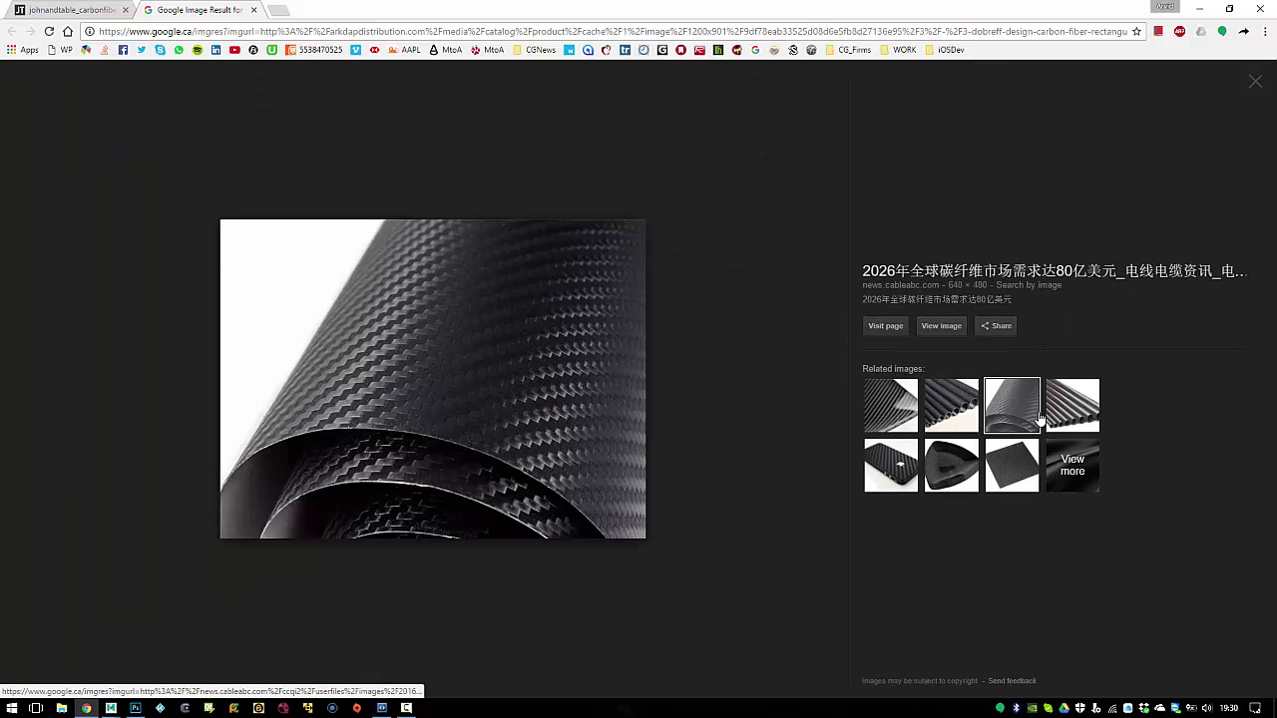
pyautogui.click(1067, 417)
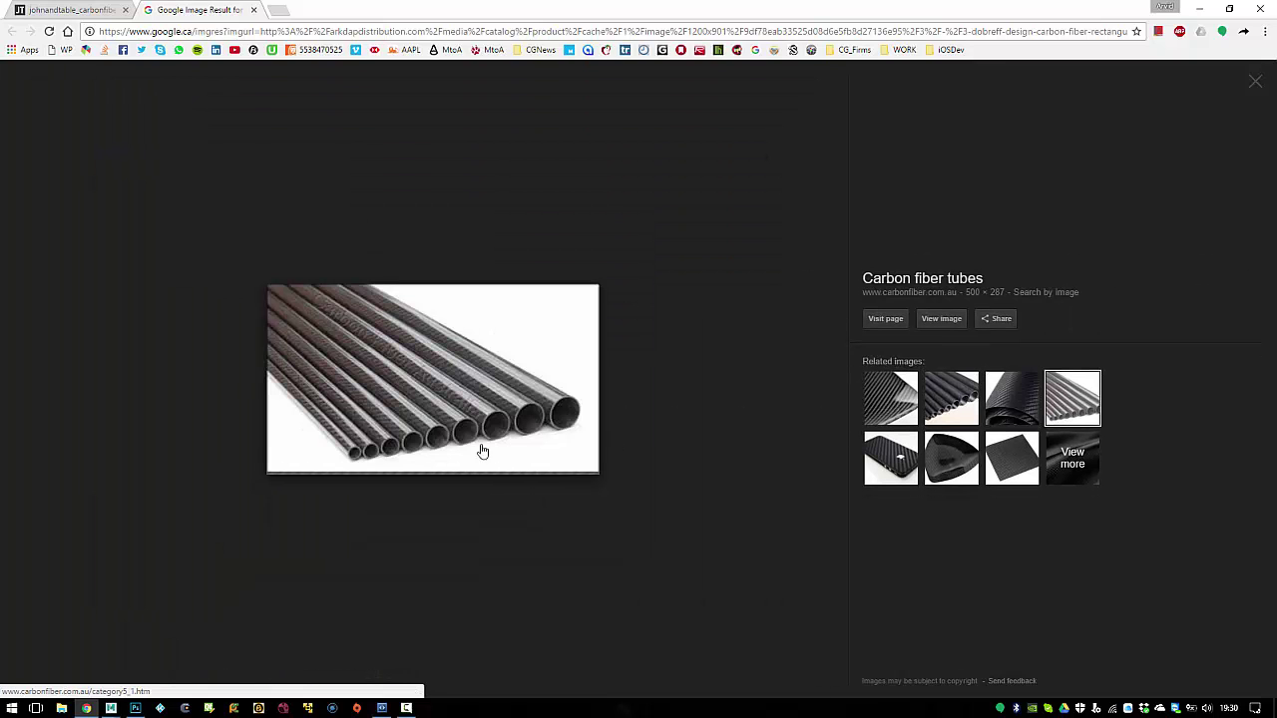
pyautogui.click(952, 458)
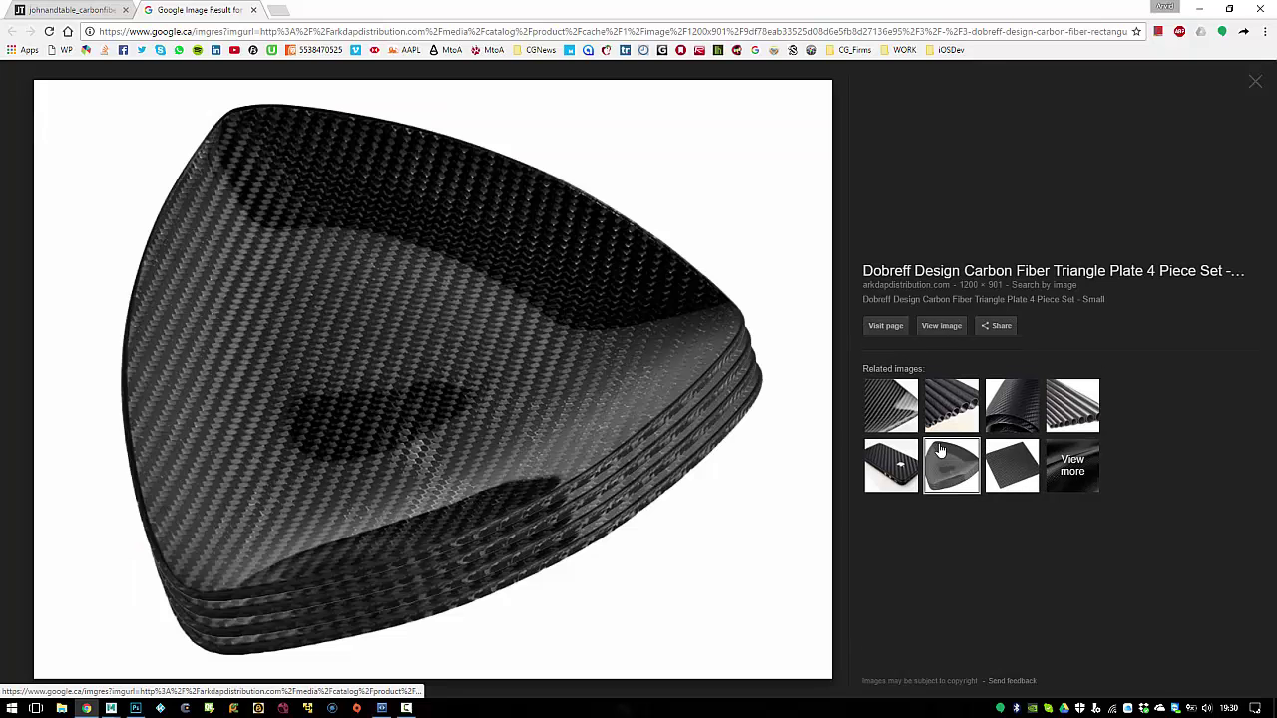
# Step: Switch back to Maya, close the Arnold RenderView and set the Bump Depth of bump2d3 to 0.025
pyautogui.hotkey('alt', 'Tab')
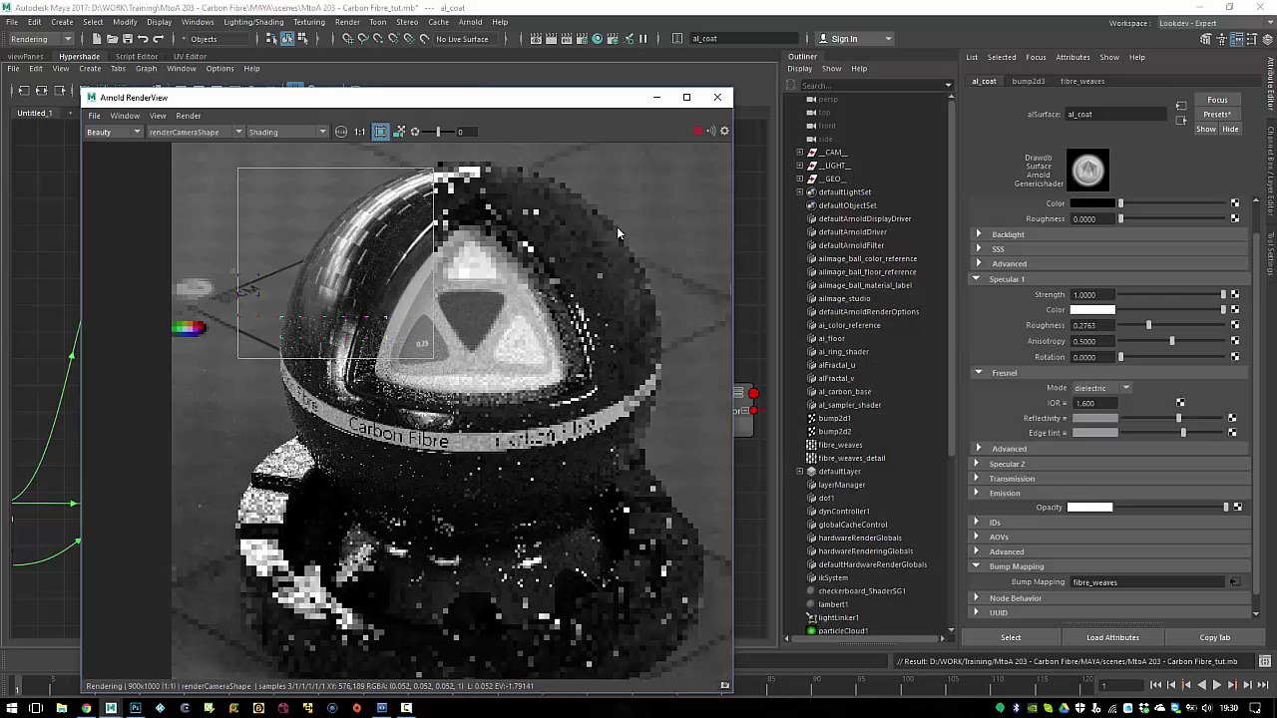
pyautogui.moveTo(371, 97); pyautogui.dragTo(651, 118)
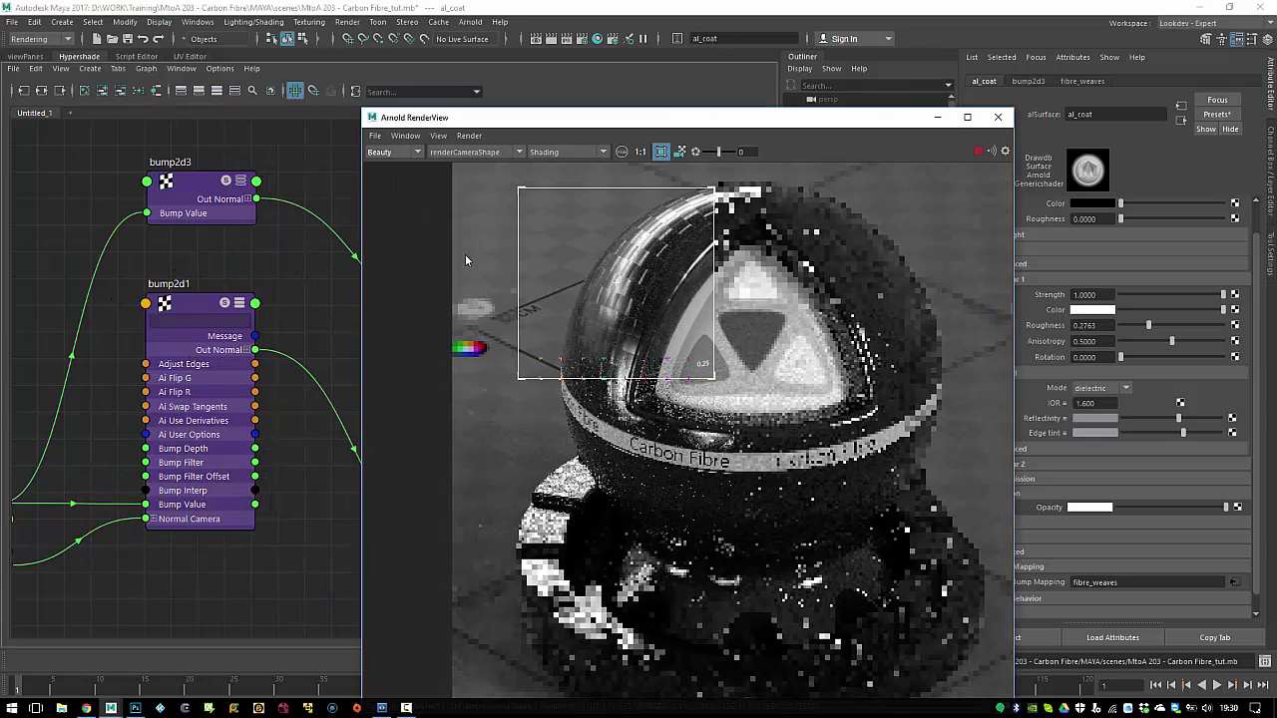
pyautogui.click(197, 188)
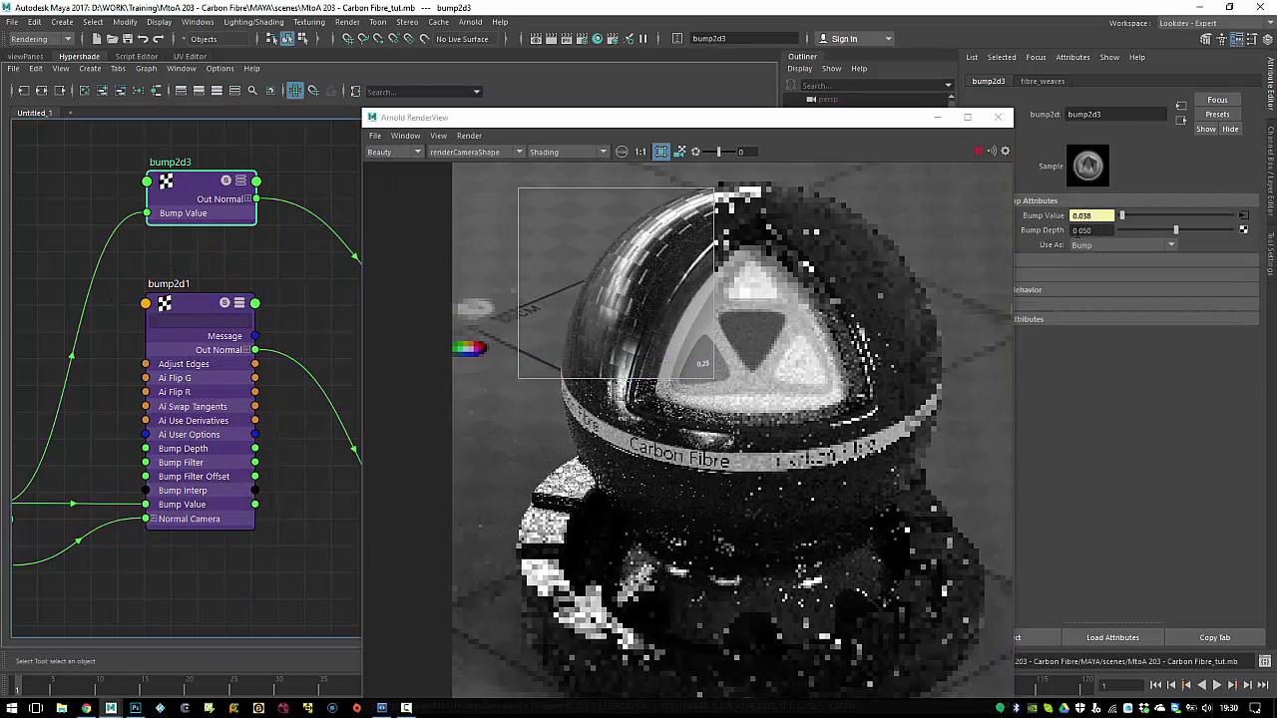
pyautogui.click(997, 118)
pyautogui.doubleClick(1102, 232)
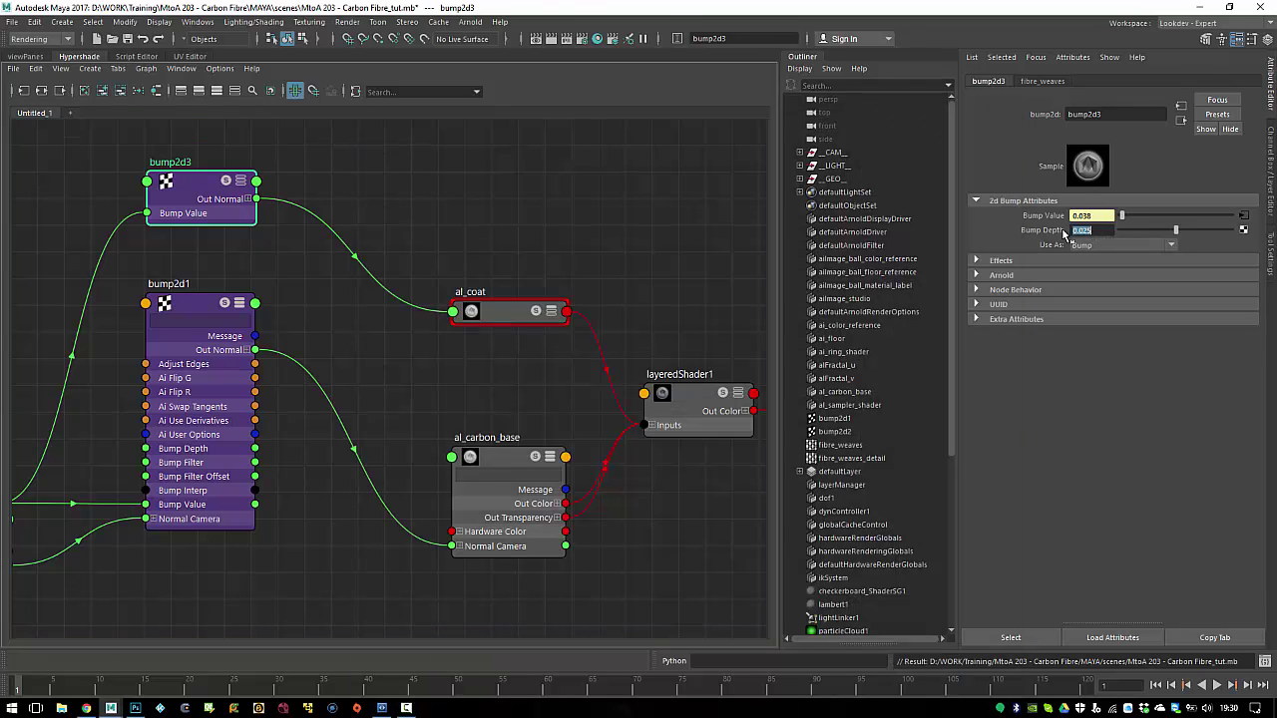
# Step: Reopen the Arnold RenderView, render a region over the ball's upper-left highlight and examine the coat's weave bump up close
pyautogui.click(470, 22)
pyautogui.press('Escape')
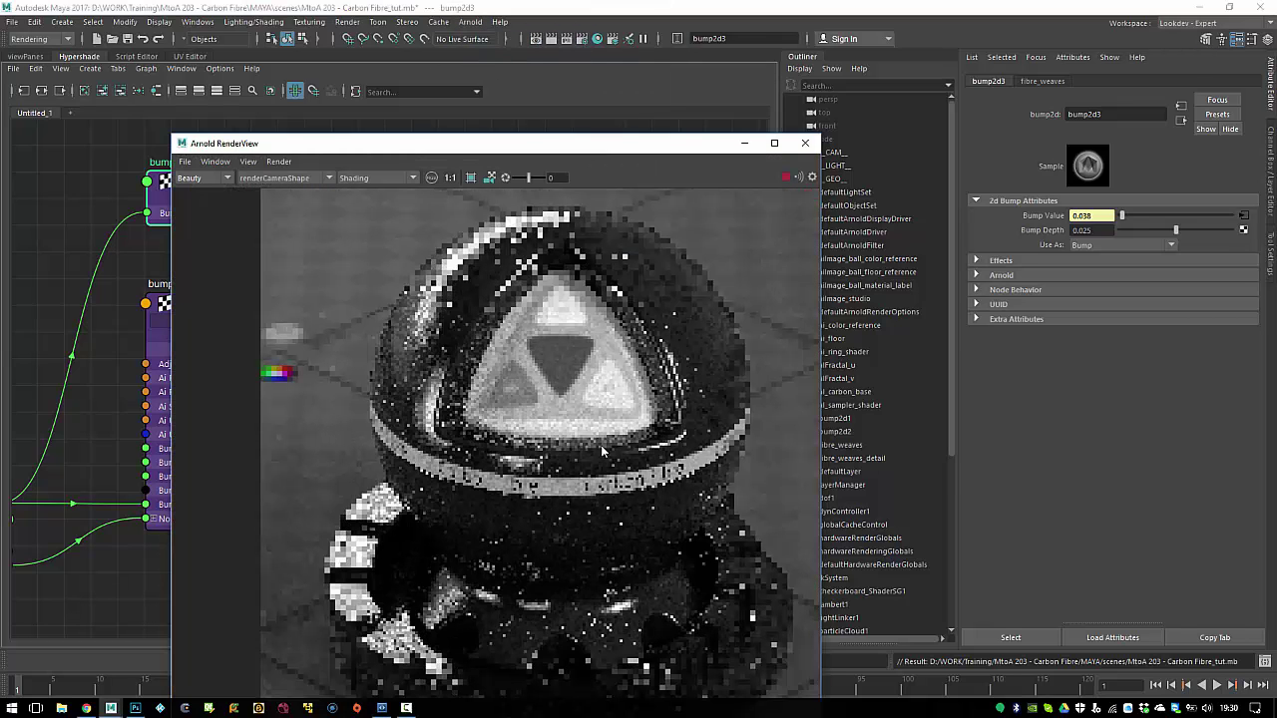
pyautogui.moveTo(513, 146); pyautogui.dragTo(505, 63)
pyautogui.click(462, 94)
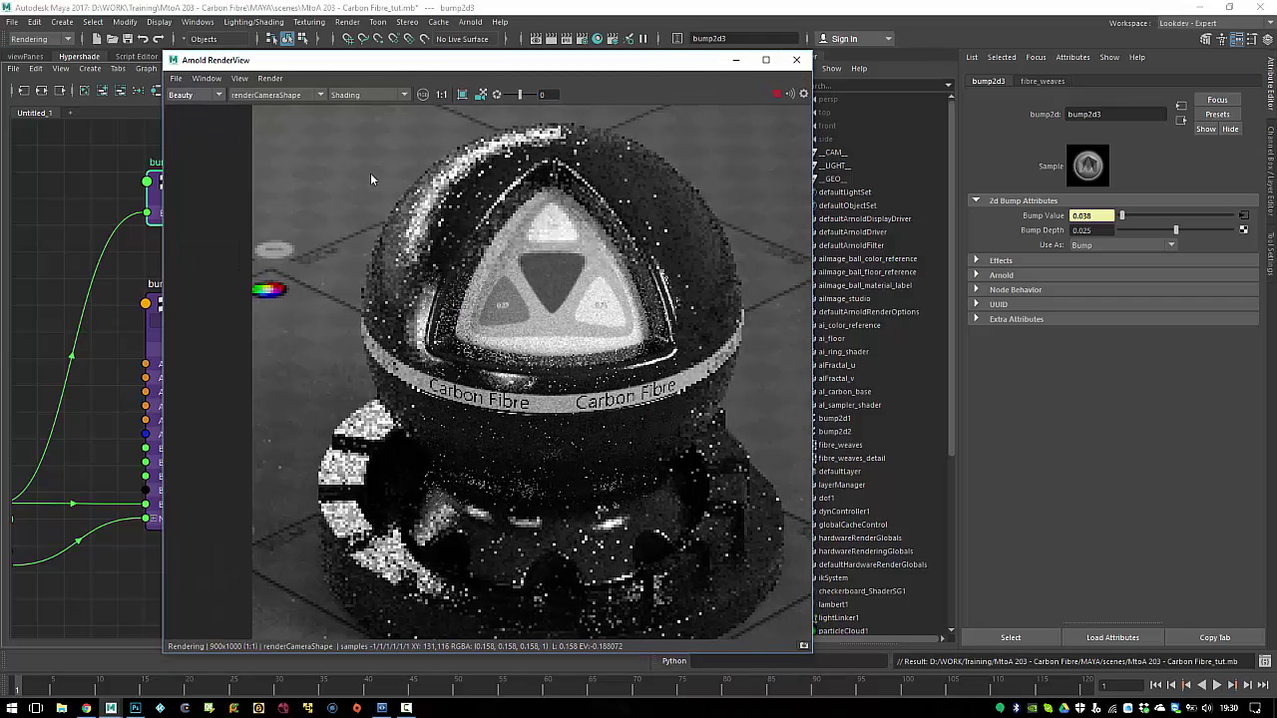
pyautogui.moveTo(338, 137); pyautogui.dragTo(486, 315)
pyautogui.click(442, 95)
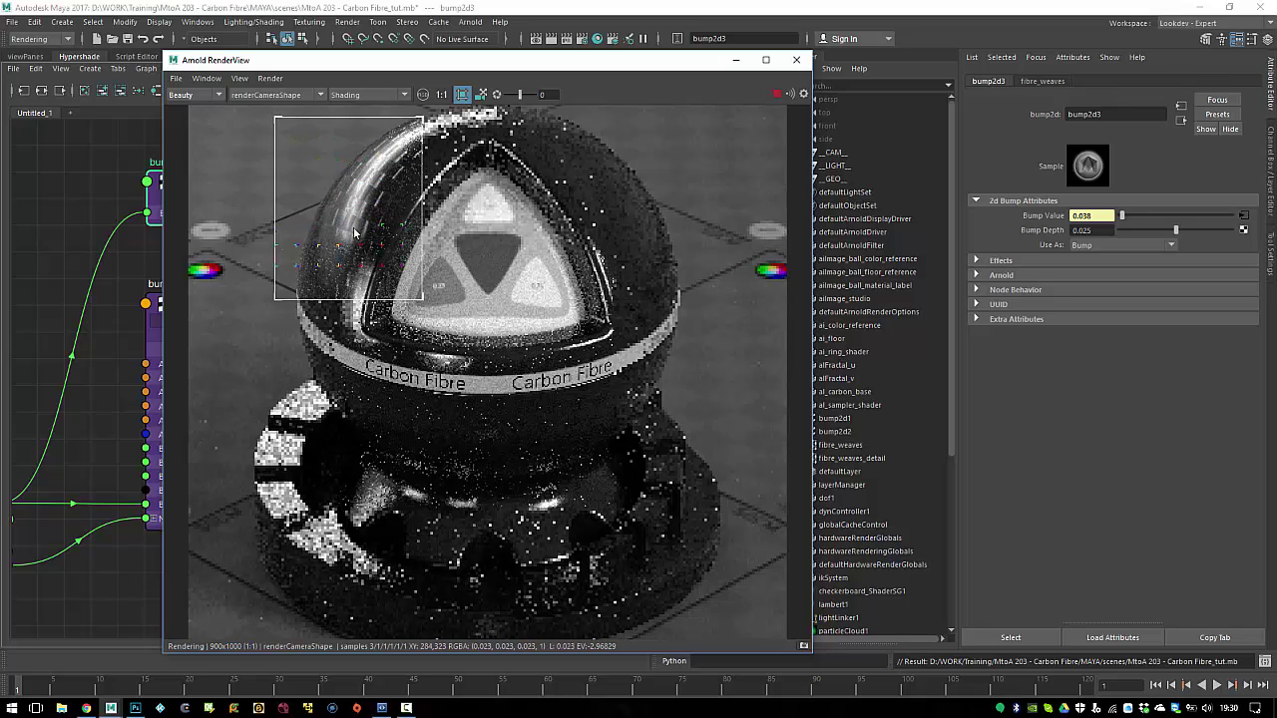
pyautogui.scroll(5, 314, 189)
pyautogui.moveTo(496, 177); pyautogui.dragTo(635, 359, button='middle')
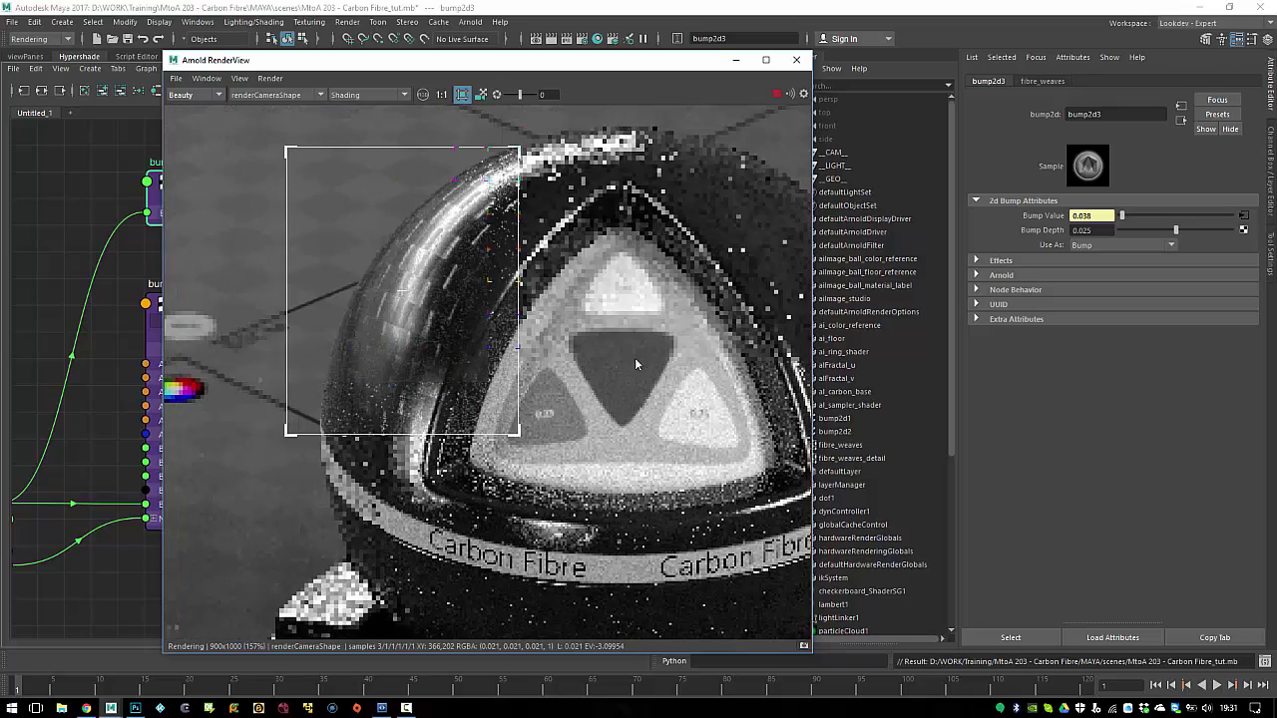
pyautogui.scroll(-4, 589, 425)
pyautogui.moveTo(589, 425); pyautogui.dragTo(449, 258, button='middle')
pyautogui.scroll(-2, 525, 169)
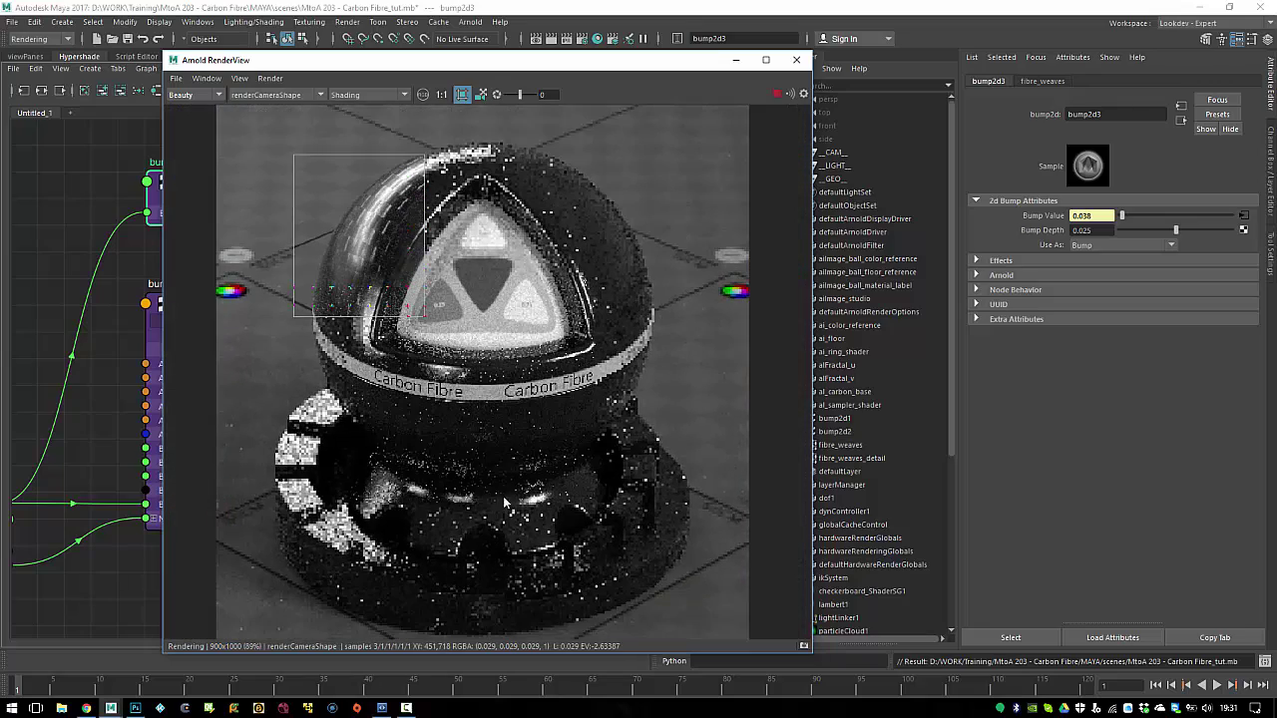
# Step: Open Windows Task Manager, check the CPU details in its performance view and close it again
pyautogui.rightClick(551, 708)
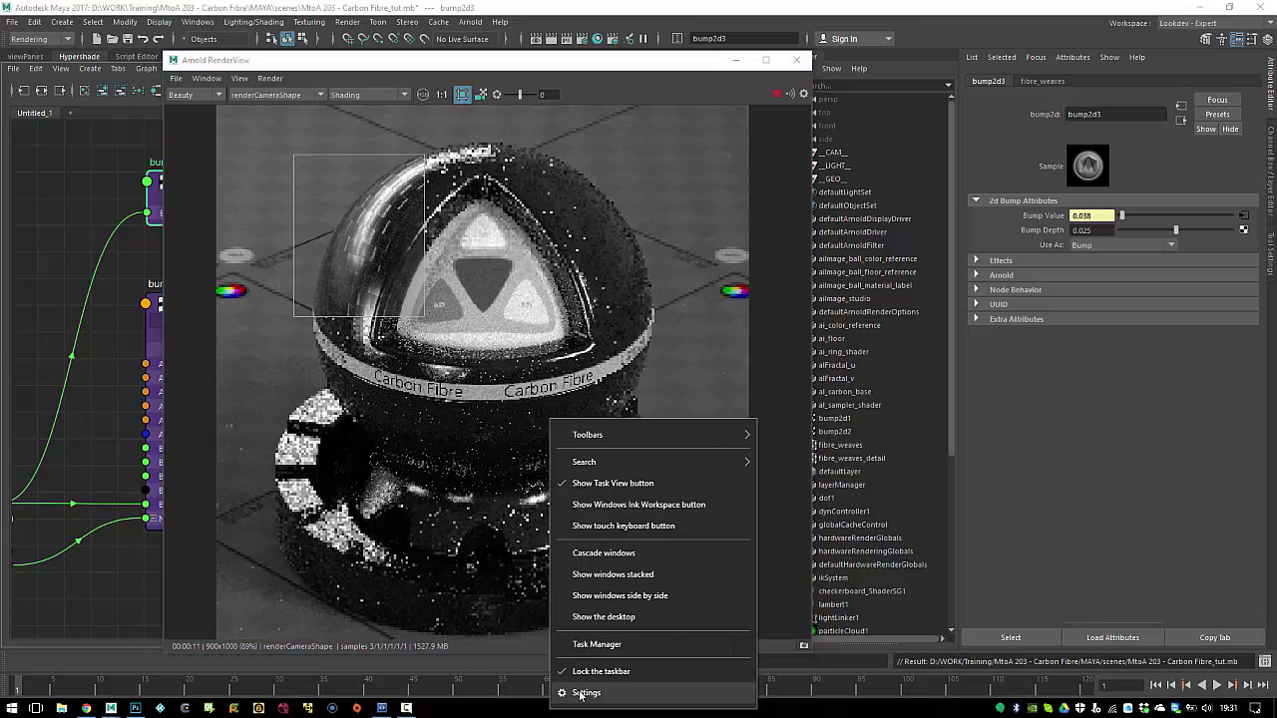
pyautogui.click(598, 645)
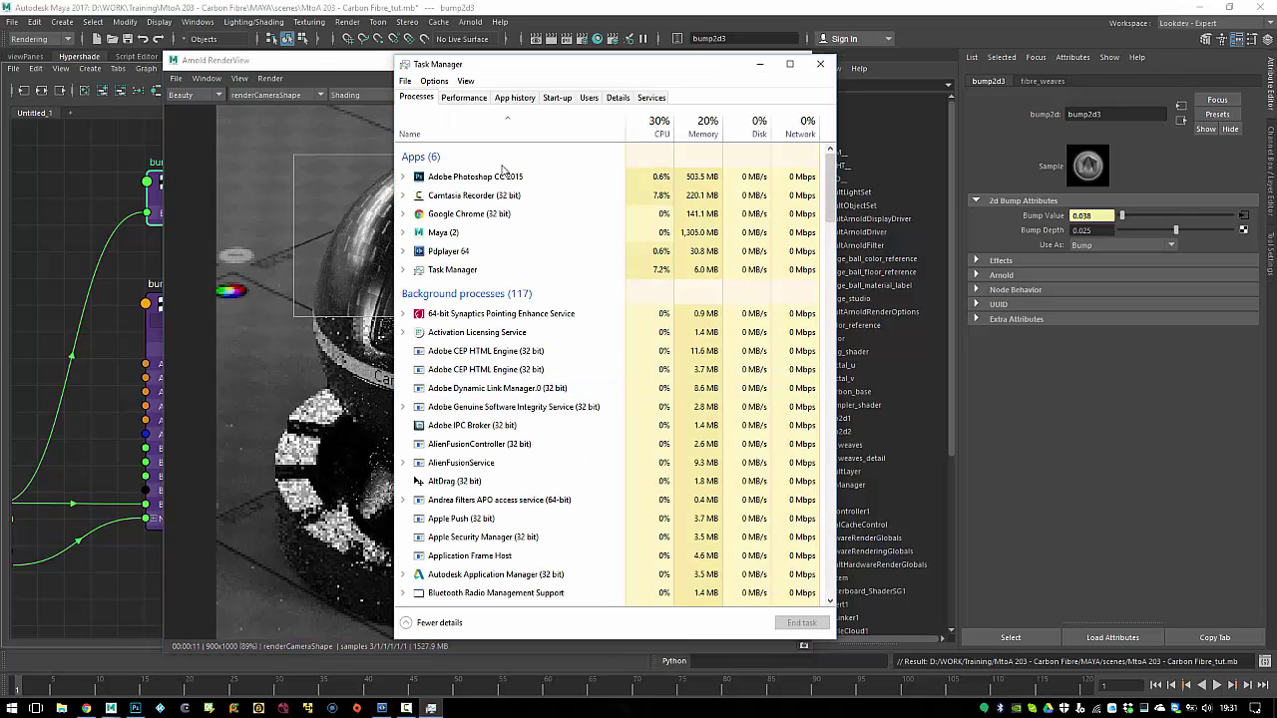
pyautogui.click(462, 98)
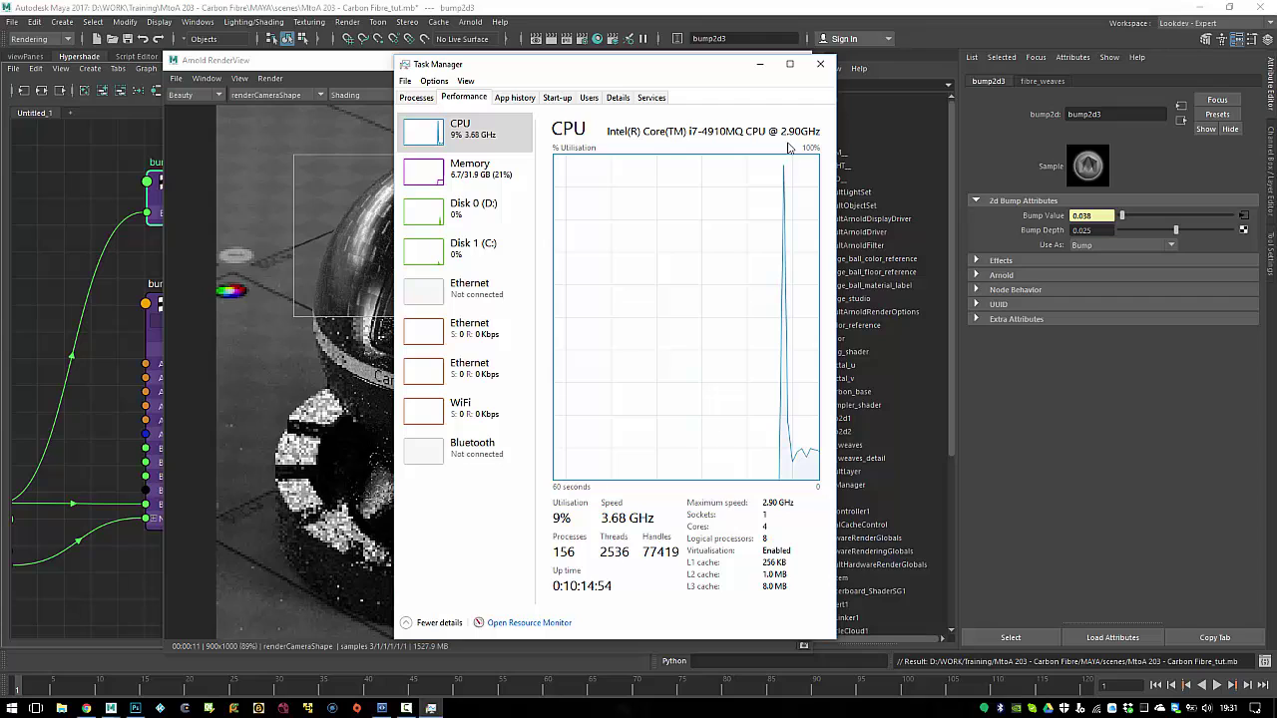
pyautogui.click(820, 64)
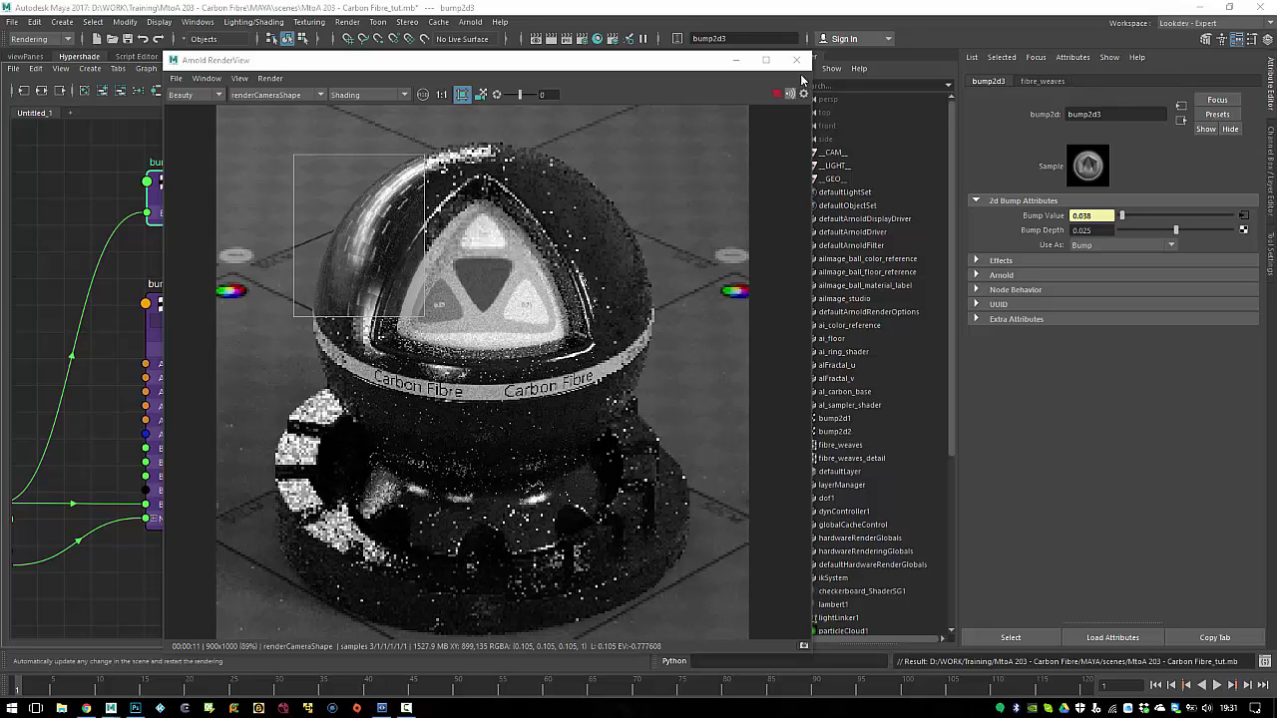
# Step: Set the Arnold render sampling to Camera (AA) 10, Diffuse 3 and Glossy 3, keeping Render Settings clear of the render region
pyautogui.click(581, 40)
pyautogui.moveTo(268, 163); pyautogui.dragTo(561, 174)
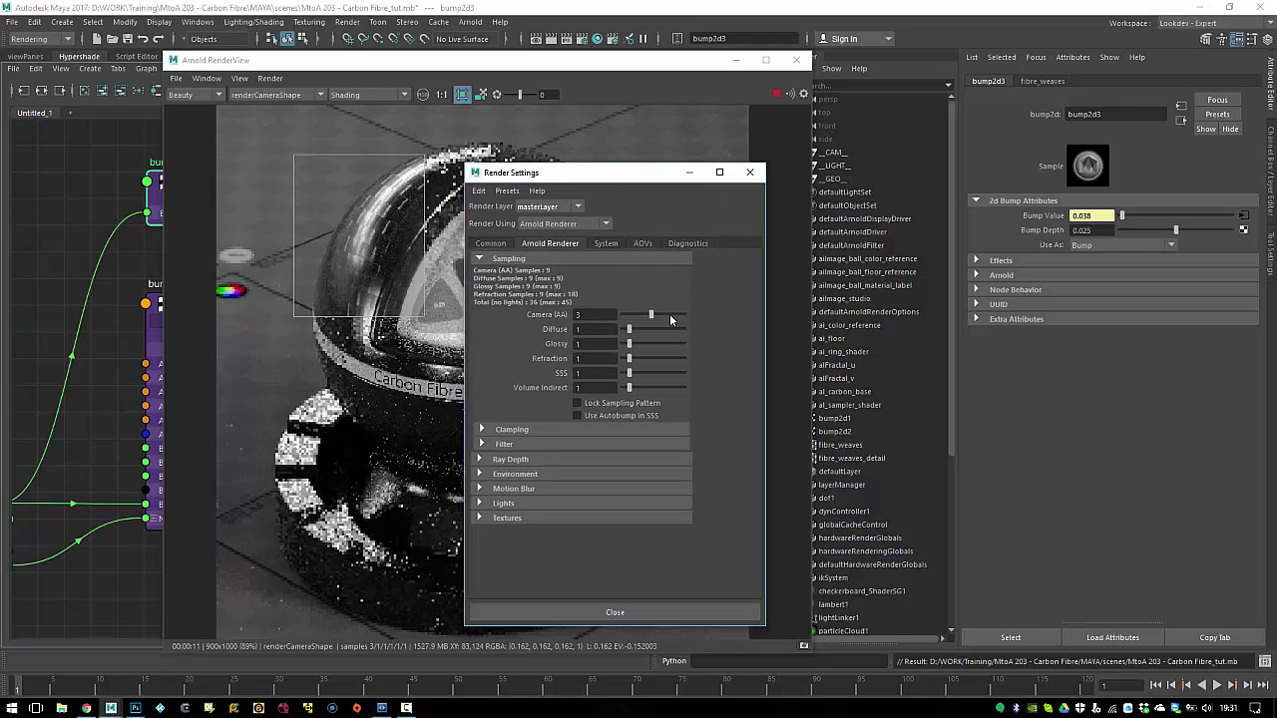
pyautogui.moveTo(671, 320); pyautogui.dragTo(642, 346)
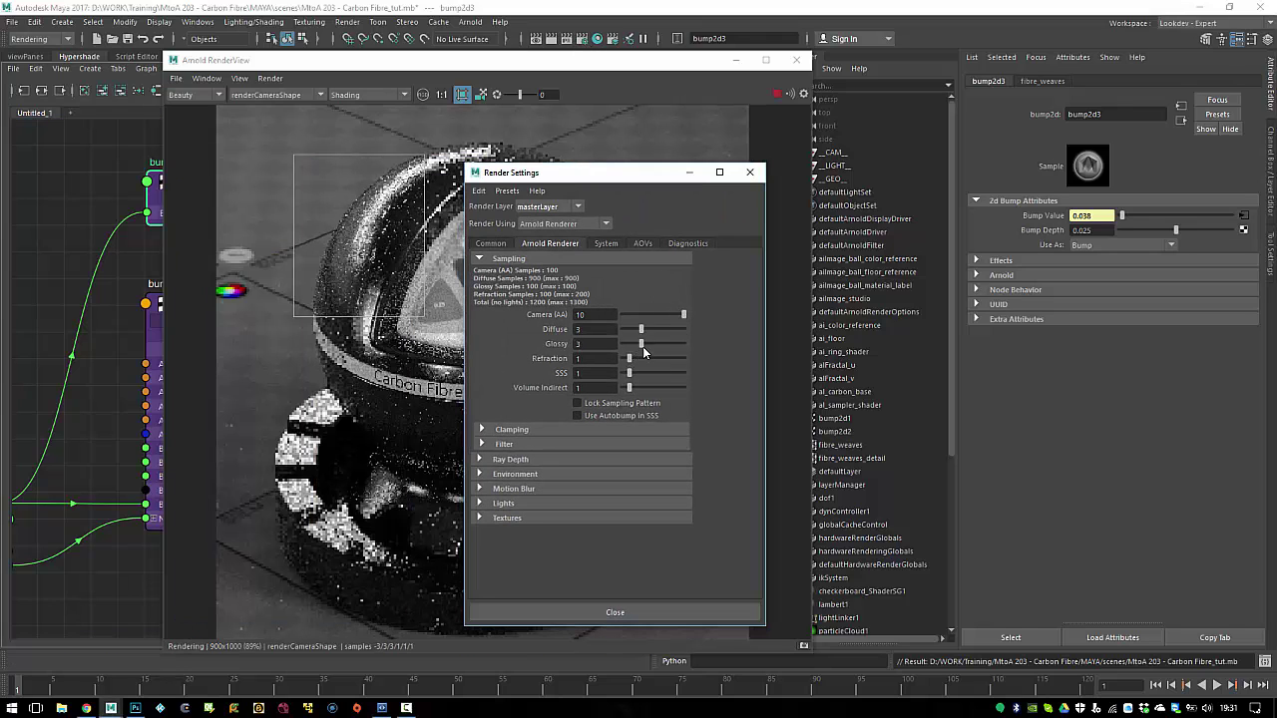
pyautogui.moveTo(556, 172); pyautogui.dragTo(823, 156)
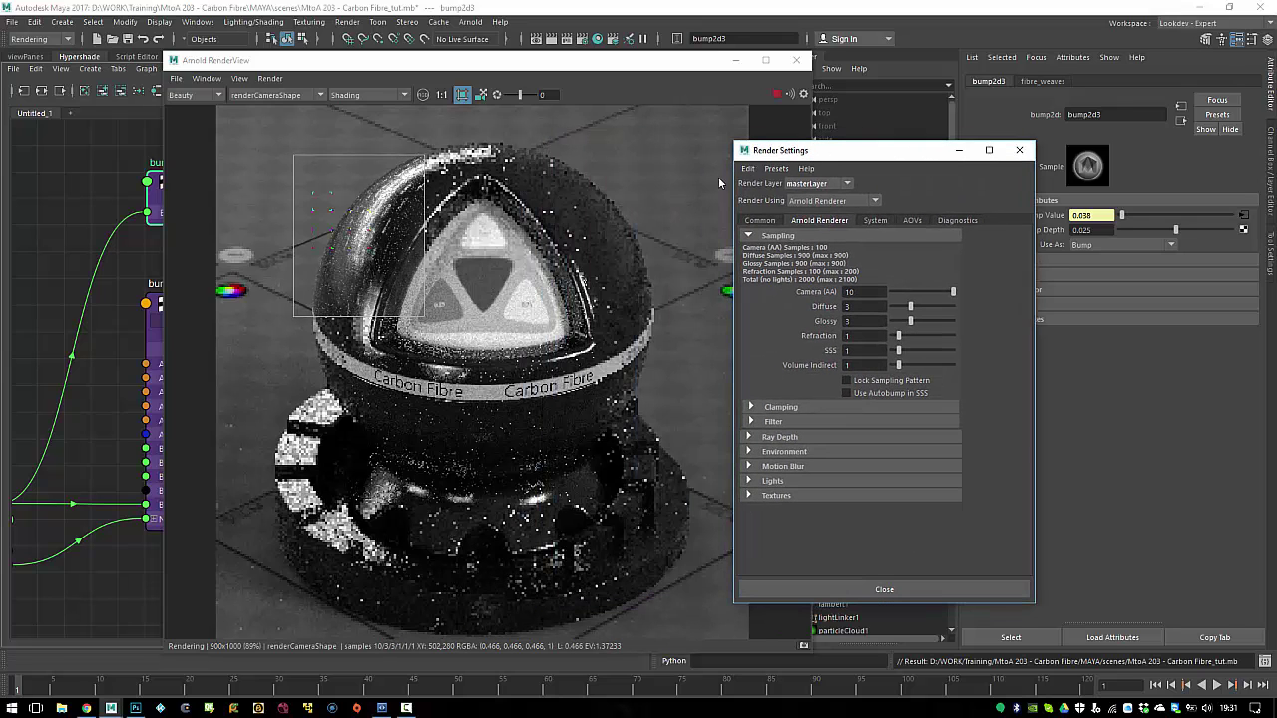
# Step: Try Ray Depth values of 4 for Diffuse and Glossy with the RenderView moved aside, and return both to 1
pyautogui.click(789, 436)
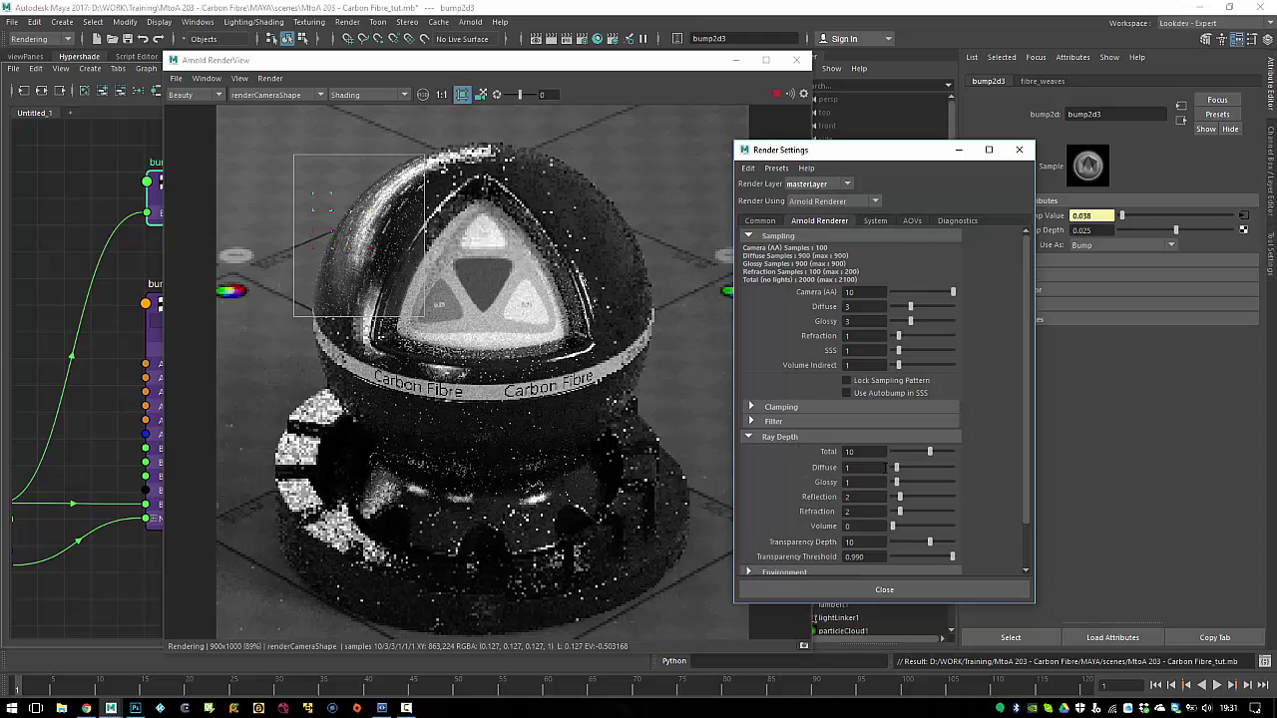
pyautogui.click(906, 469)
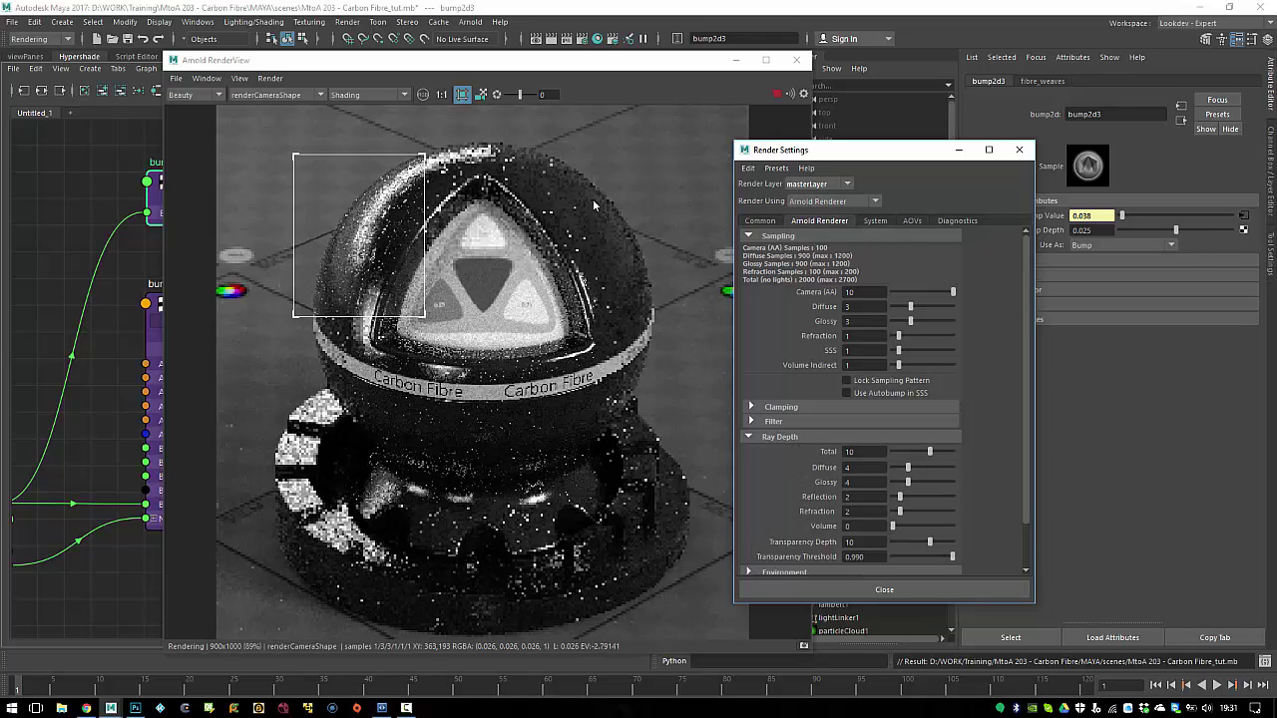
pyautogui.keyDown('alt'); pyautogui.moveTo(629, 201); pyautogui.dragTo(788, 197); pyautogui.keyUp('alt')
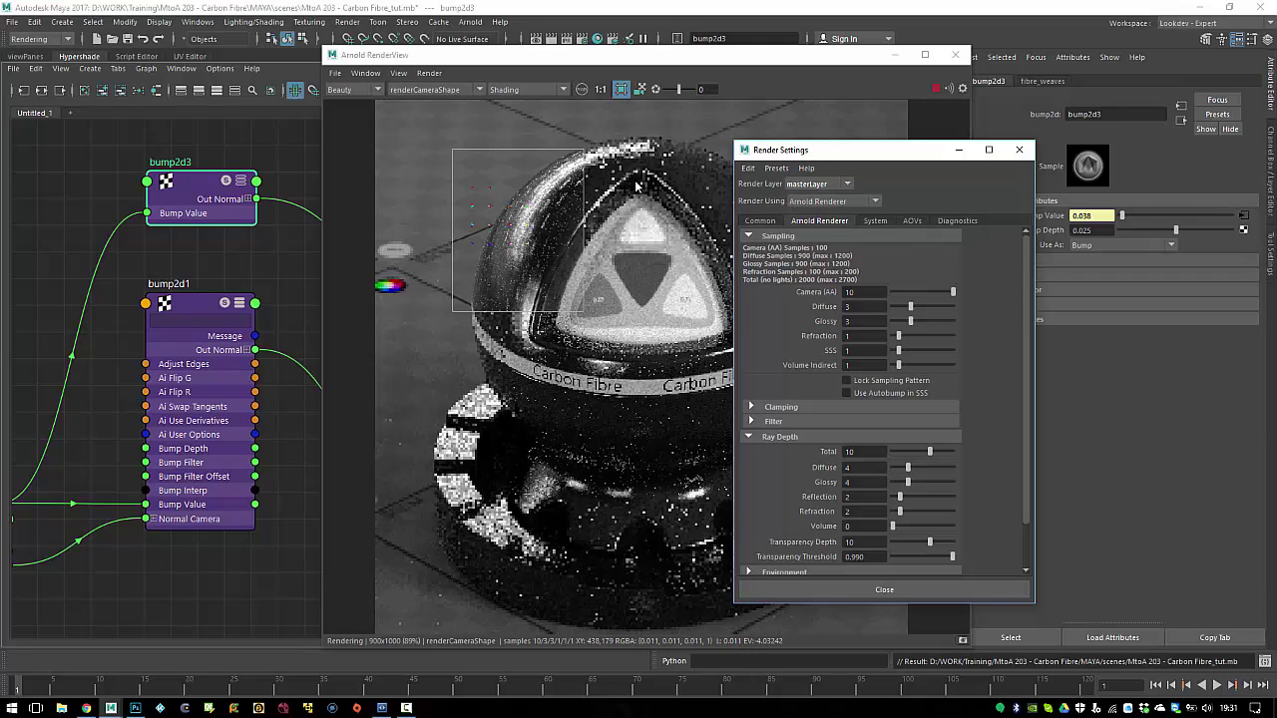
pyautogui.click(897, 483)
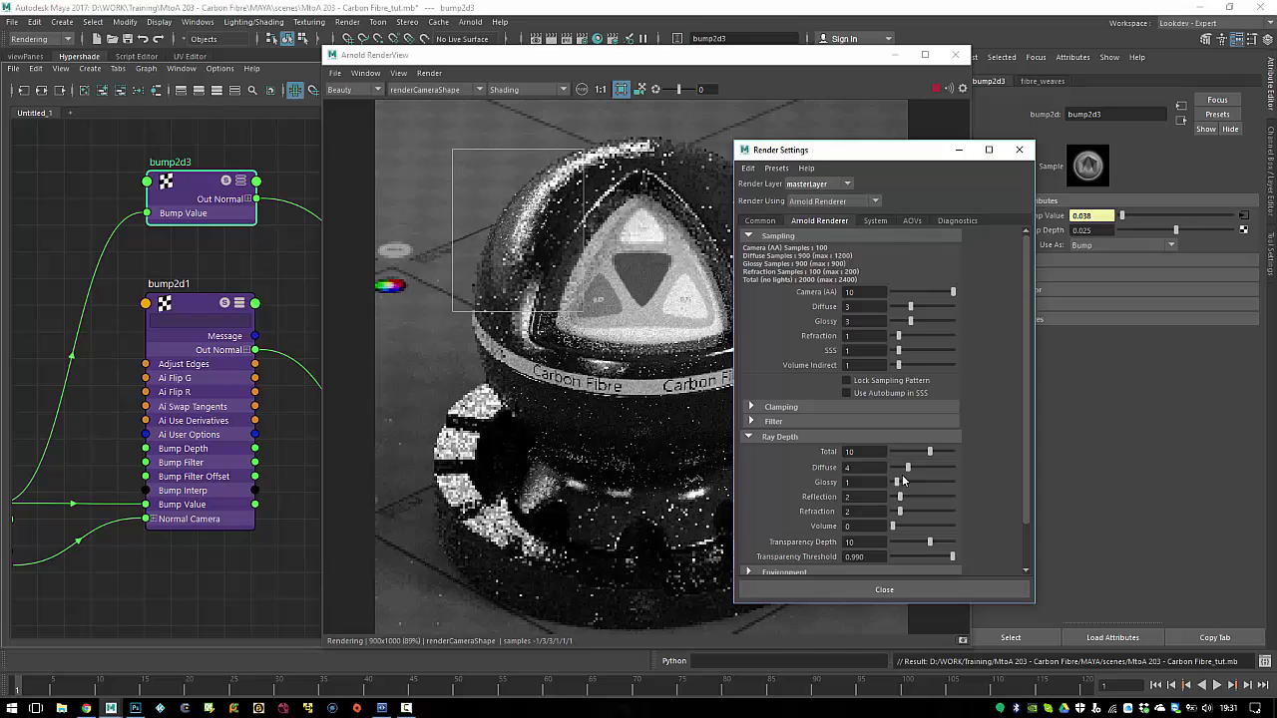
pyautogui.click(902, 468)
pyautogui.moveTo(902, 468); pyautogui.dragTo(896, 468)
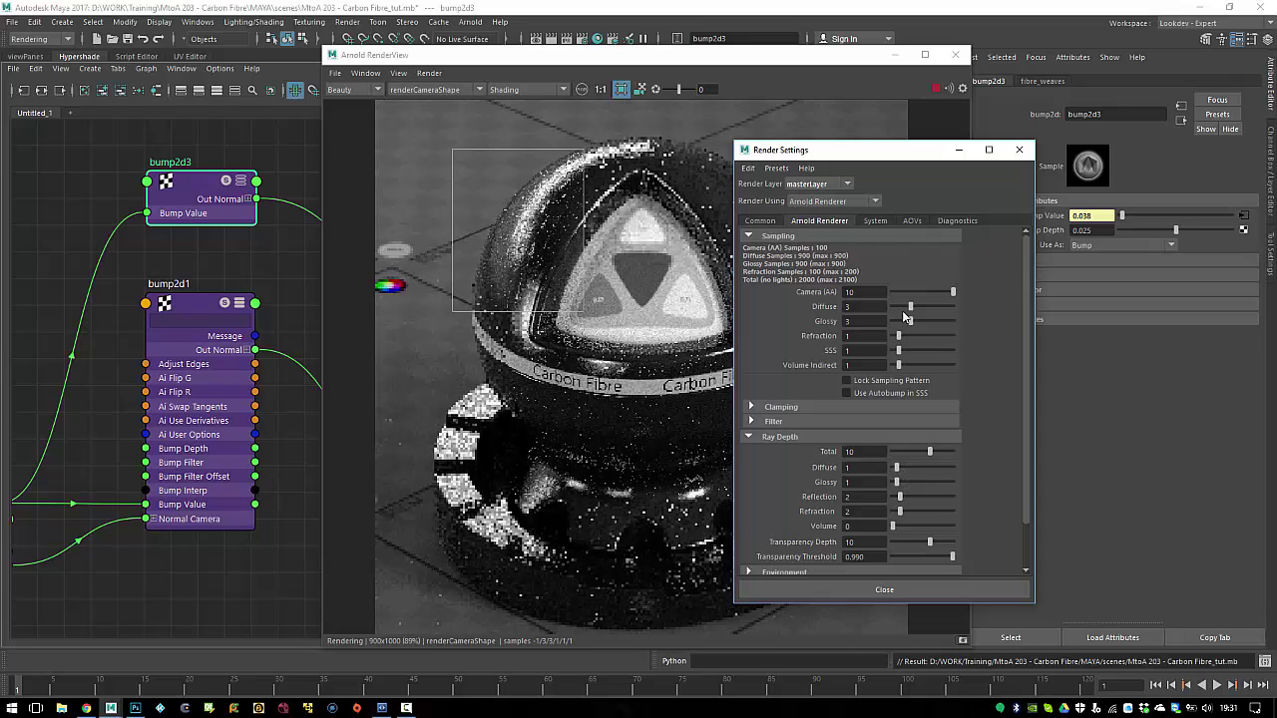
# Step: Reduce the Arnold sampling to Camera (AA) 2, Diffuse 1 and Glossy 1, and clear the render region
pyautogui.click(900, 322)
pyautogui.click(900, 306)
pyautogui.click(903, 291)
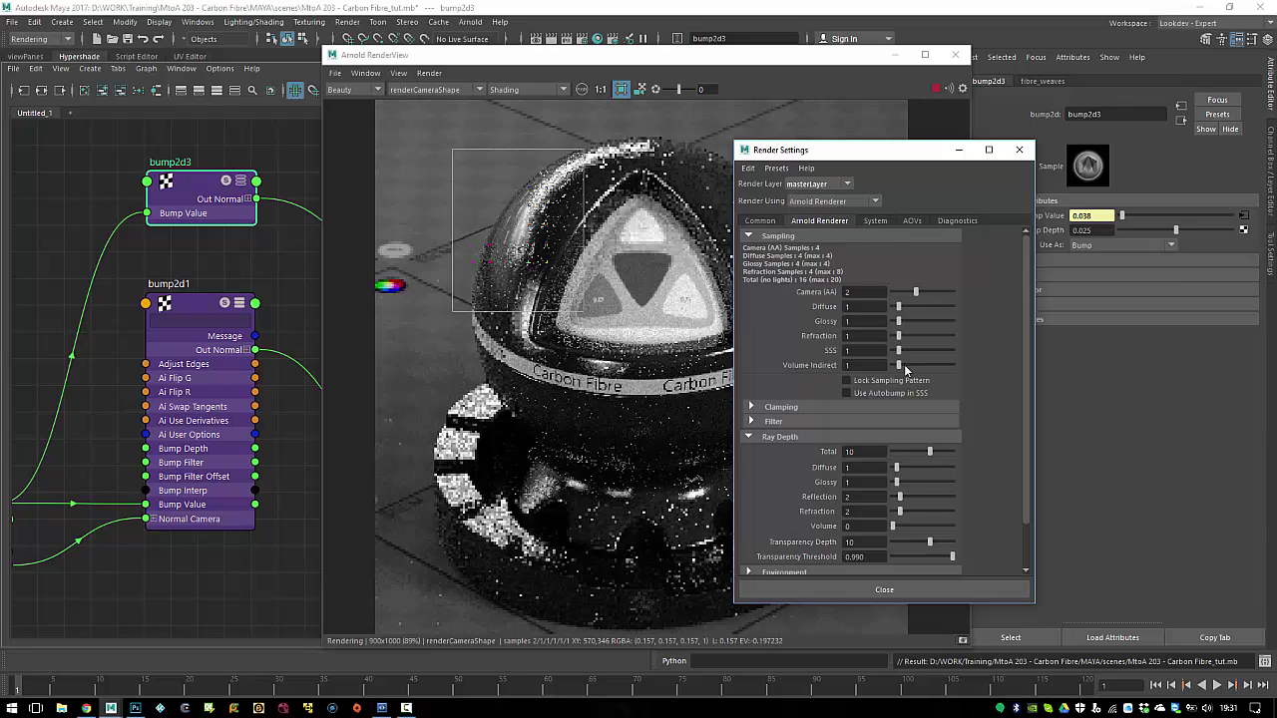
pyautogui.moveTo(545, 273); pyautogui.dragTo(447, 262)
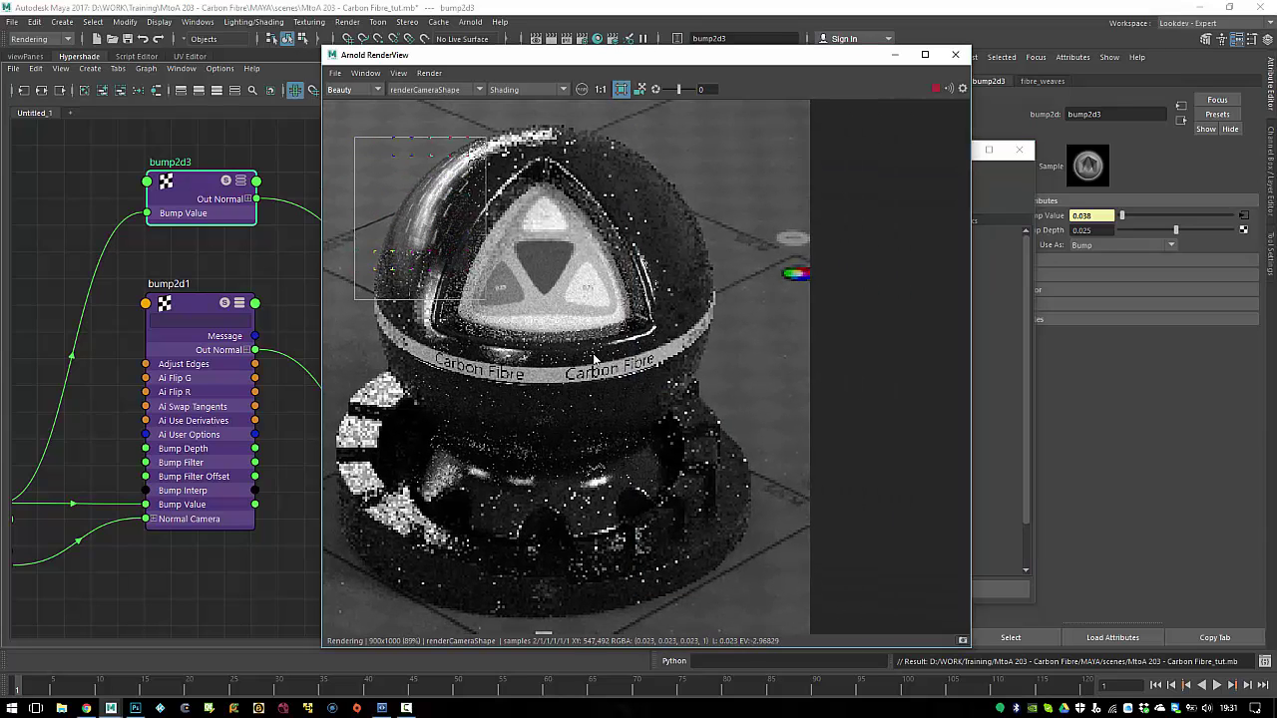
pyautogui.keyDown('shift'); pyautogui.click(742, 273); pyautogui.keyUp('shift')
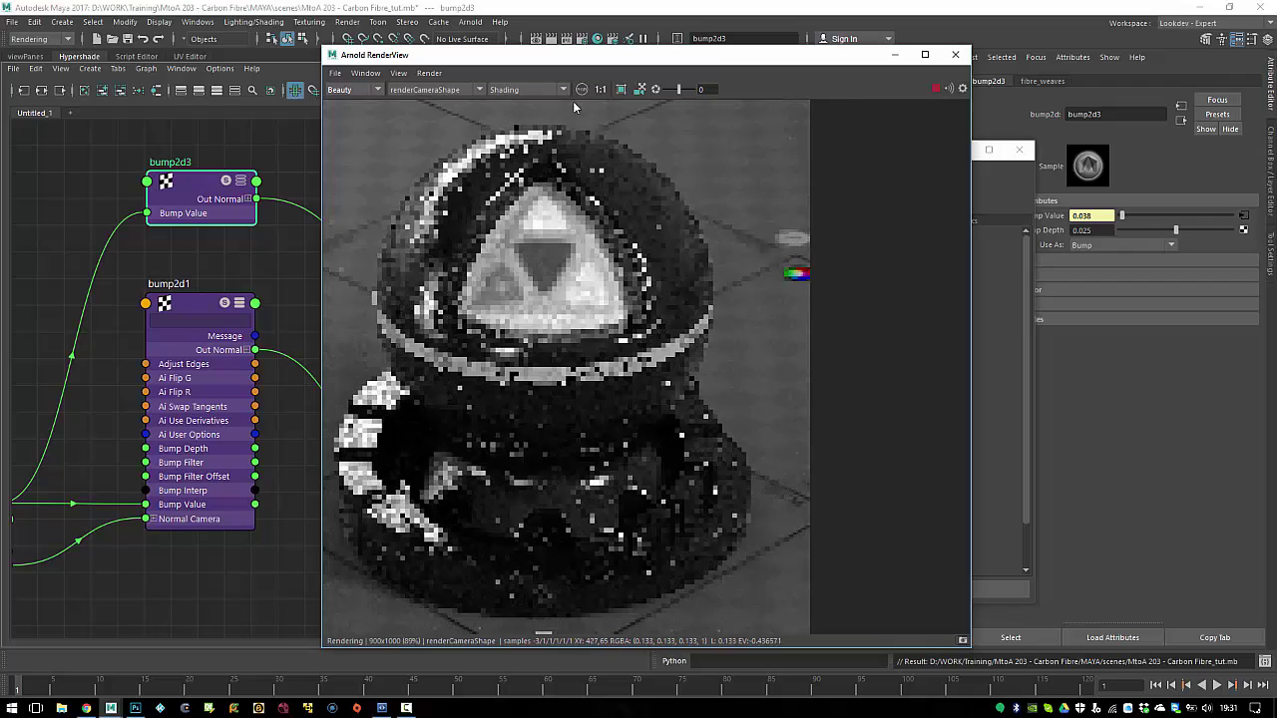
# Step: Render through perspShape with 3D image manipulation enabled and orbit around the shader ball inside the Arnold RenderView
pyautogui.click(438, 89)
pyautogui.click(419, 110)
pyautogui.click(640, 89)
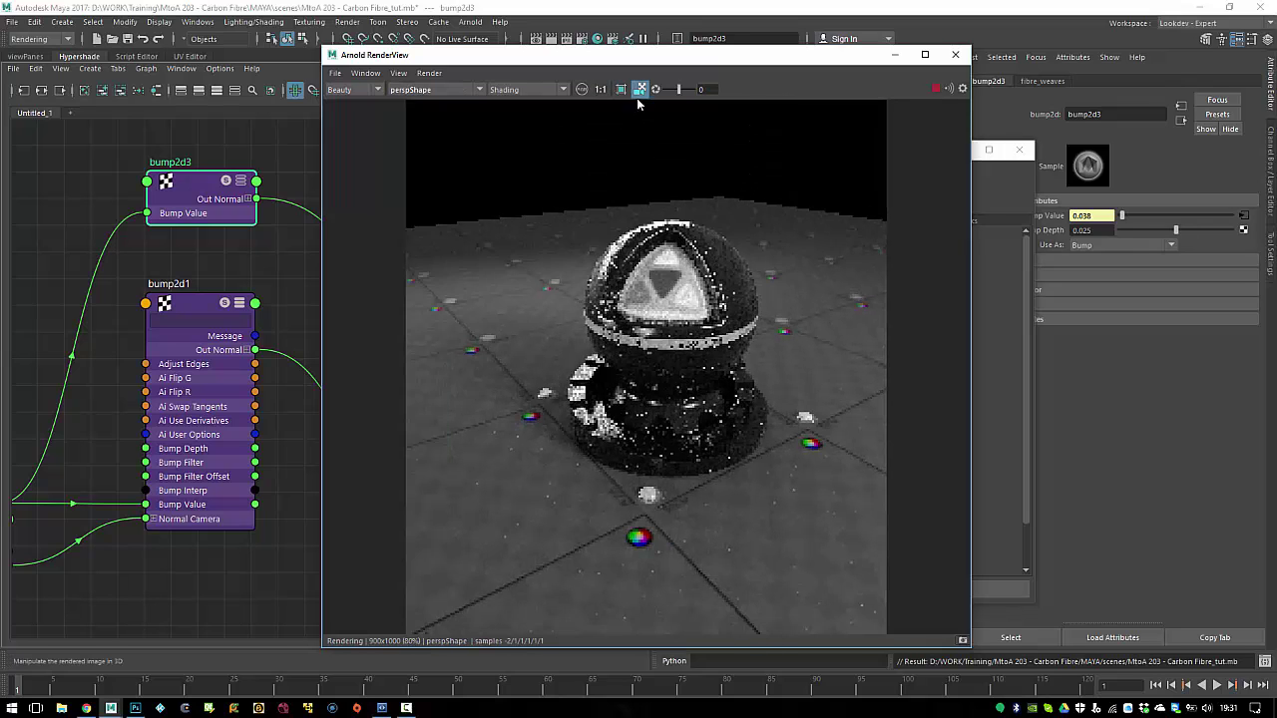
pyautogui.moveTo(707, 273); pyautogui.dragTo(666, 332)
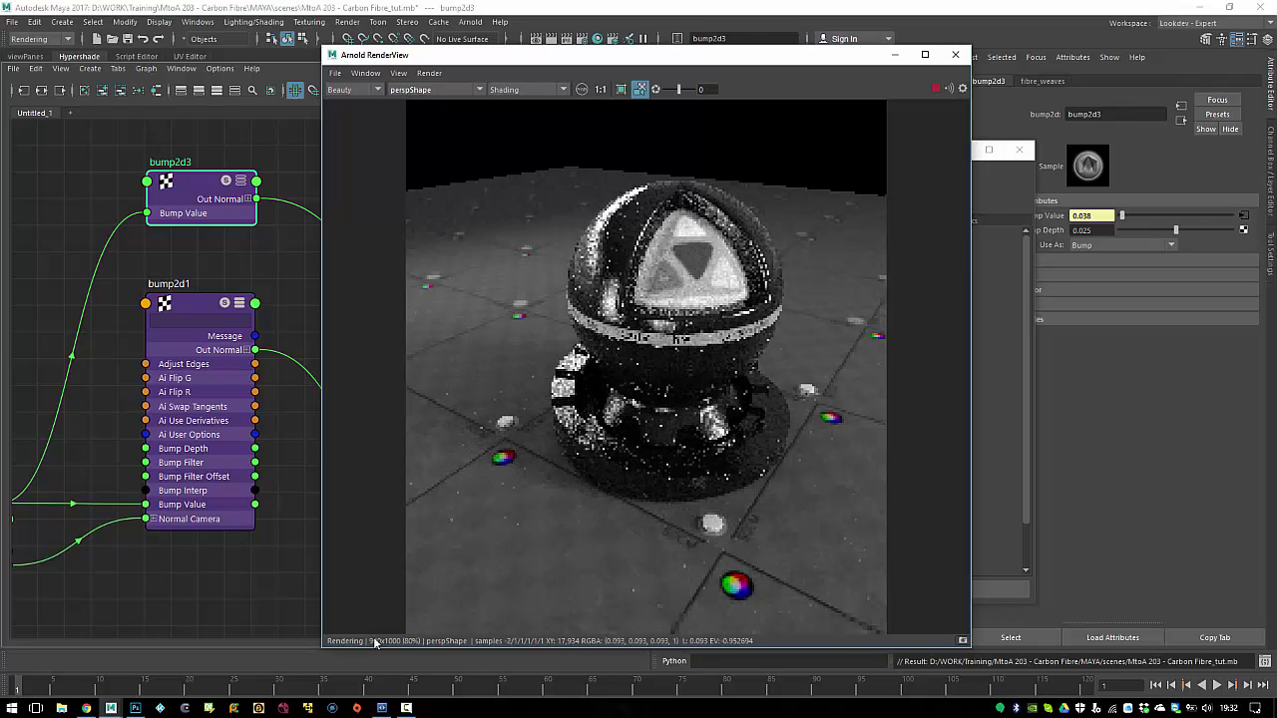
# Step: Try a test resolution of 200% in the RenderView, reduce it to 50% and orbit the perspective render
pyautogui.click(399, 73)
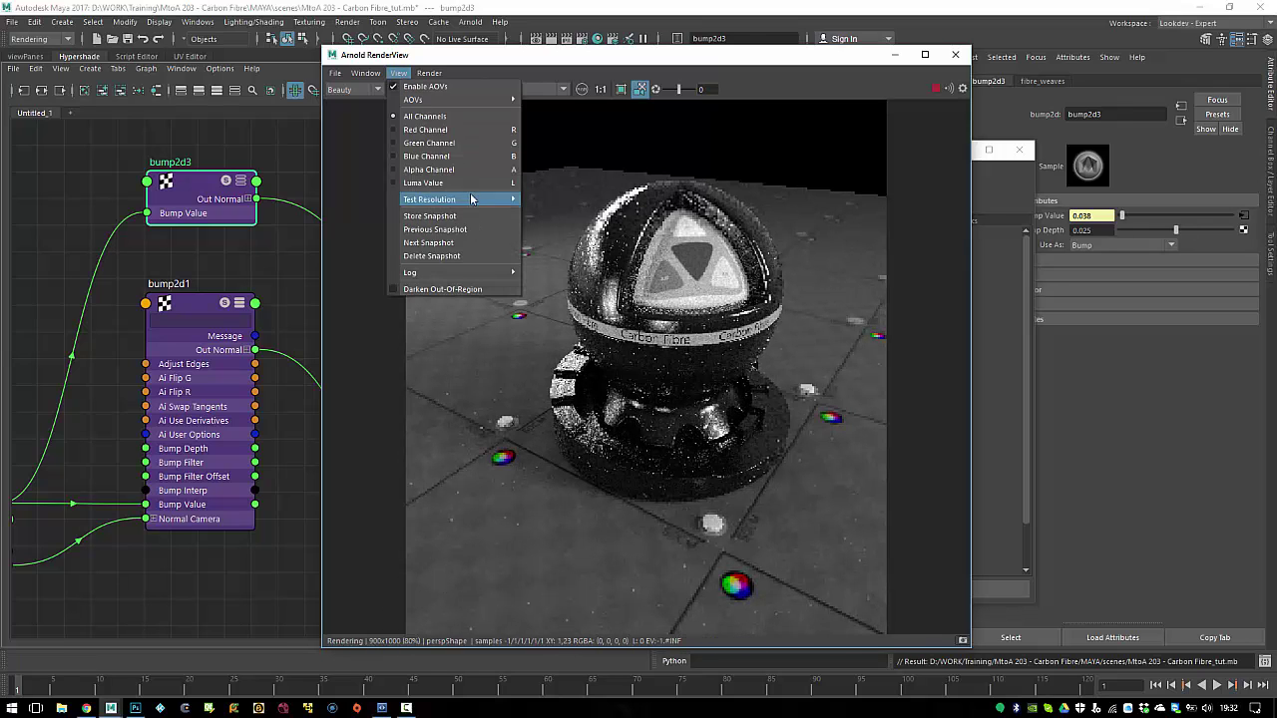
pyautogui.moveTo(451, 199)
pyautogui.click(573, 313)
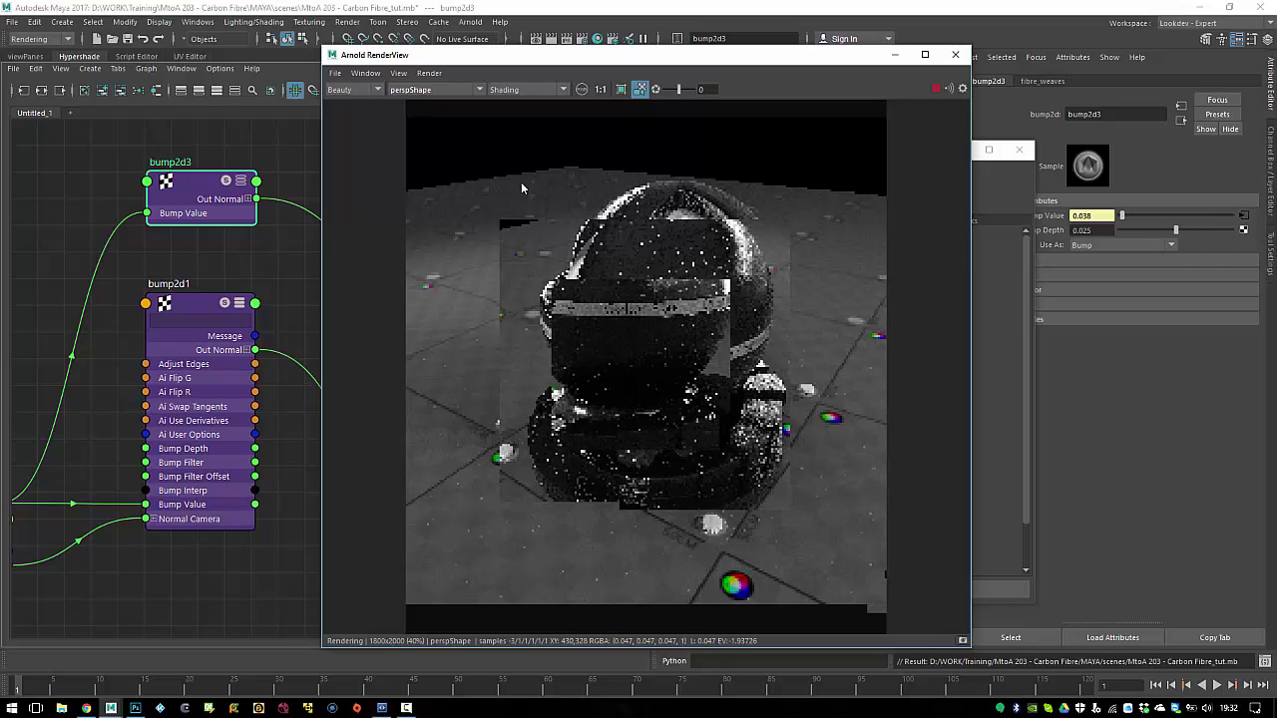
pyautogui.click(398, 72)
pyautogui.moveTo(438, 198)
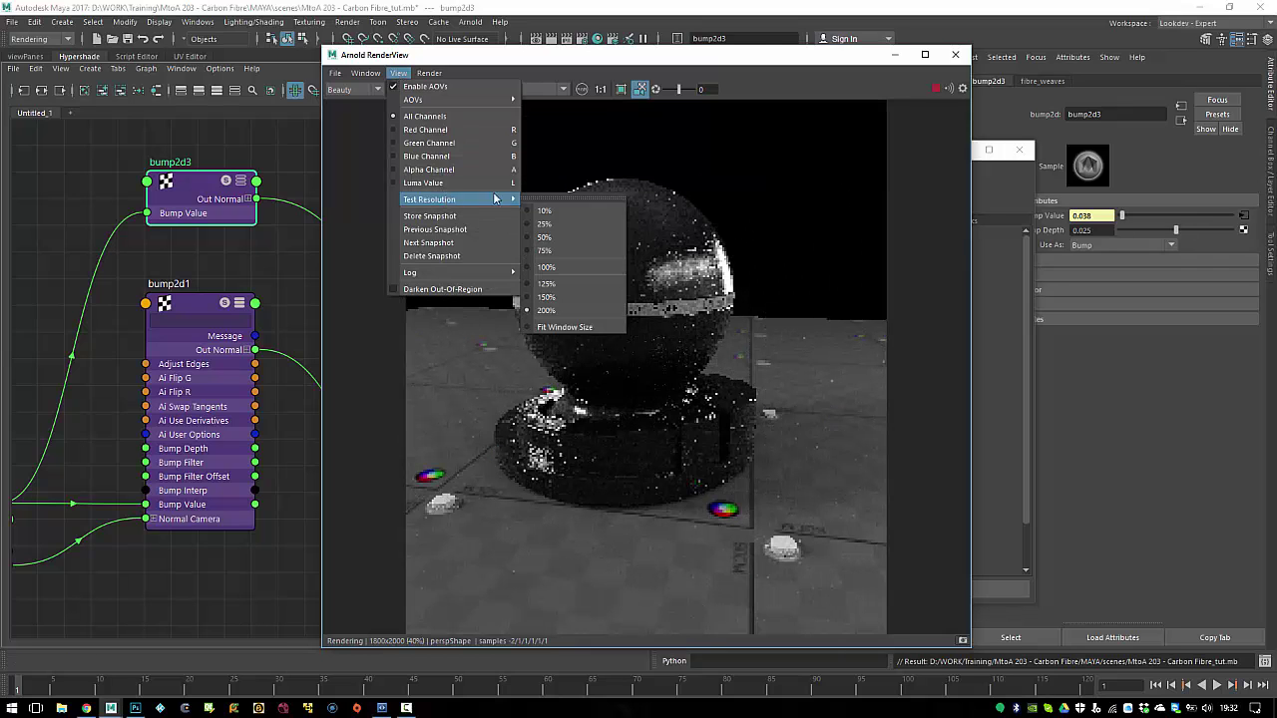
pyautogui.click(577, 234)
pyautogui.keyDown('alt'); pyautogui.moveTo(720, 286); pyautogui.dragTo(653, 272); pyautogui.keyUp('alt')
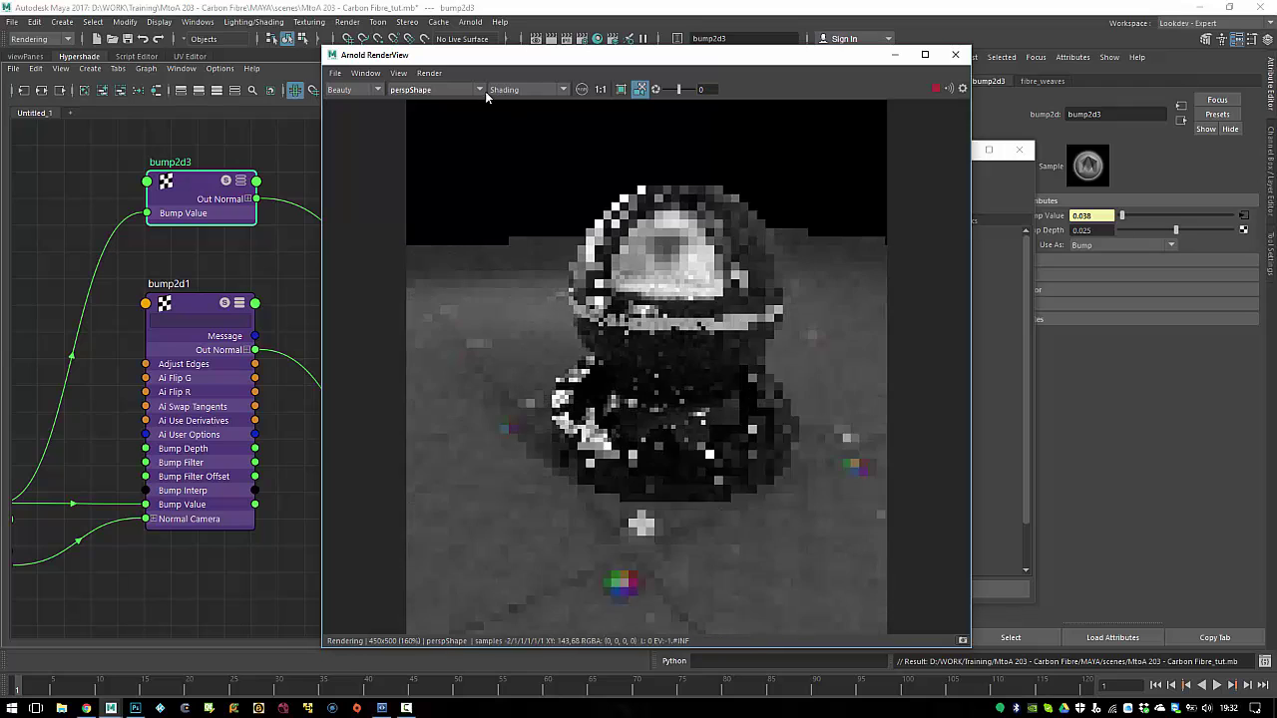
# Step: Return the RenderView camera to renderCameraShape and show the render at its real 1:1 size in a smaller window
pyautogui.click(448, 89)
pyautogui.click(439, 109)
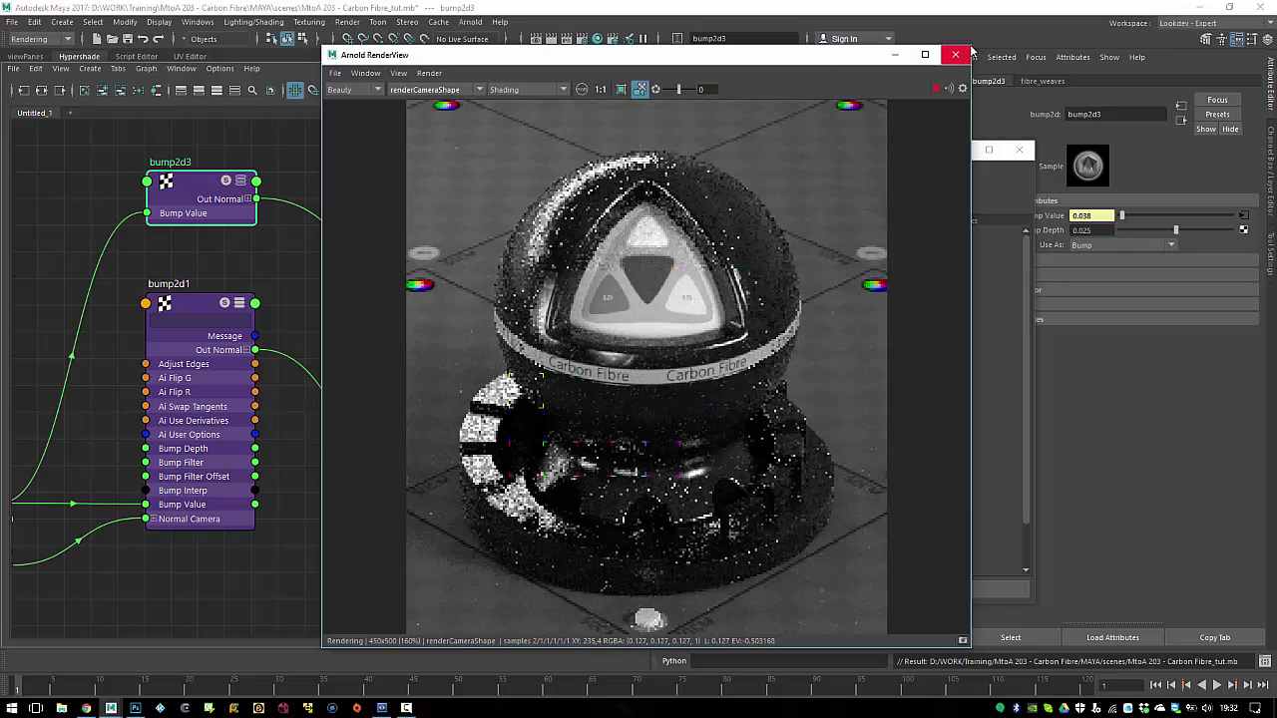
pyautogui.moveTo(968, 46); pyautogui.dragTo(756, 112)
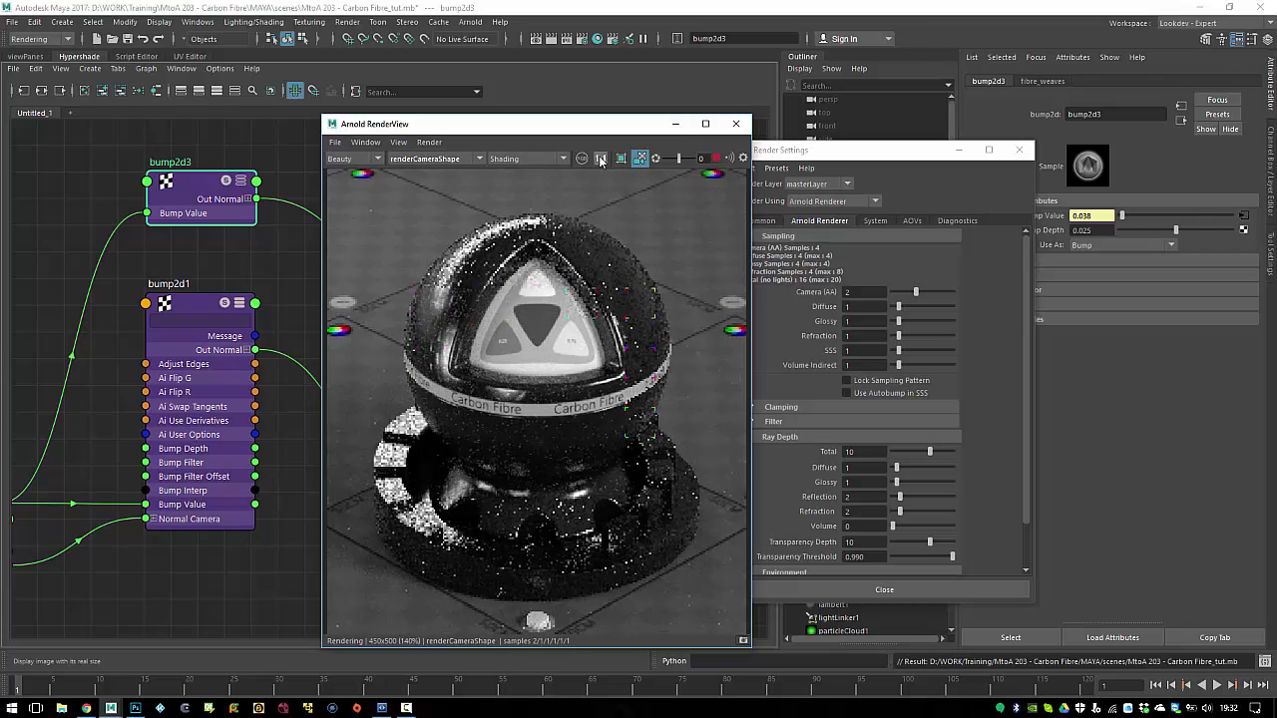
pyautogui.click(599, 159)
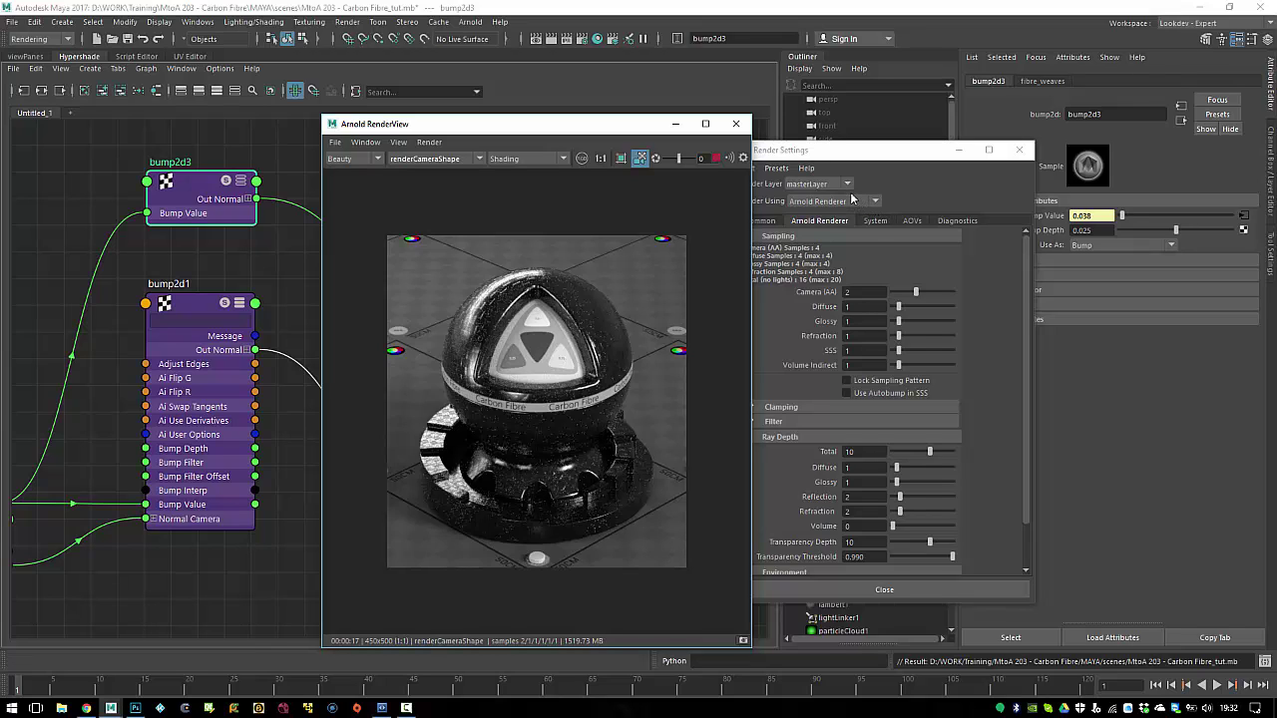
# Step: Switch to Chrome, look through the Patreon creator page's rewards and recent posts, and return to Maya
pyautogui.click(84, 712)
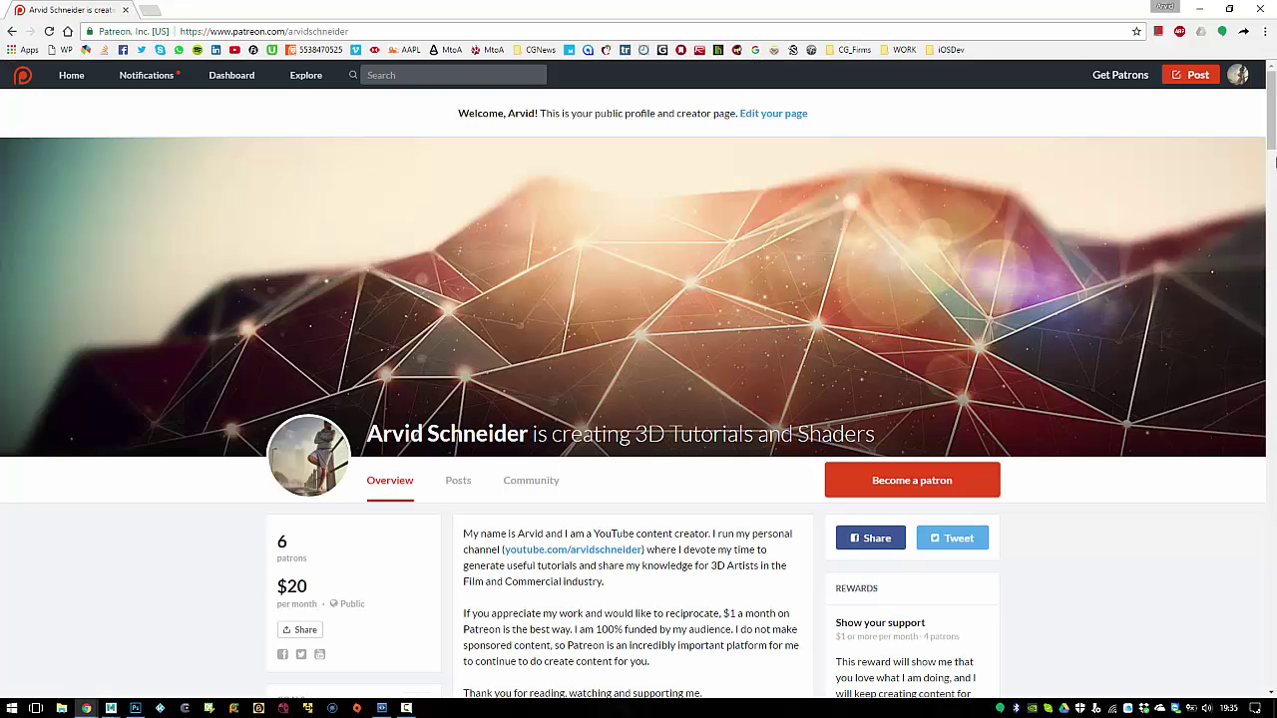
pyautogui.moveTo(1270, 122); pyautogui.dragTo(1272, 210)
pyautogui.moveTo(1273, 202)
pyautogui.mouseDown()
pyautogui.moveTo(1273, 178)
pyautogui.moveTo(1273, 198)
pyautogui.mouseUp()
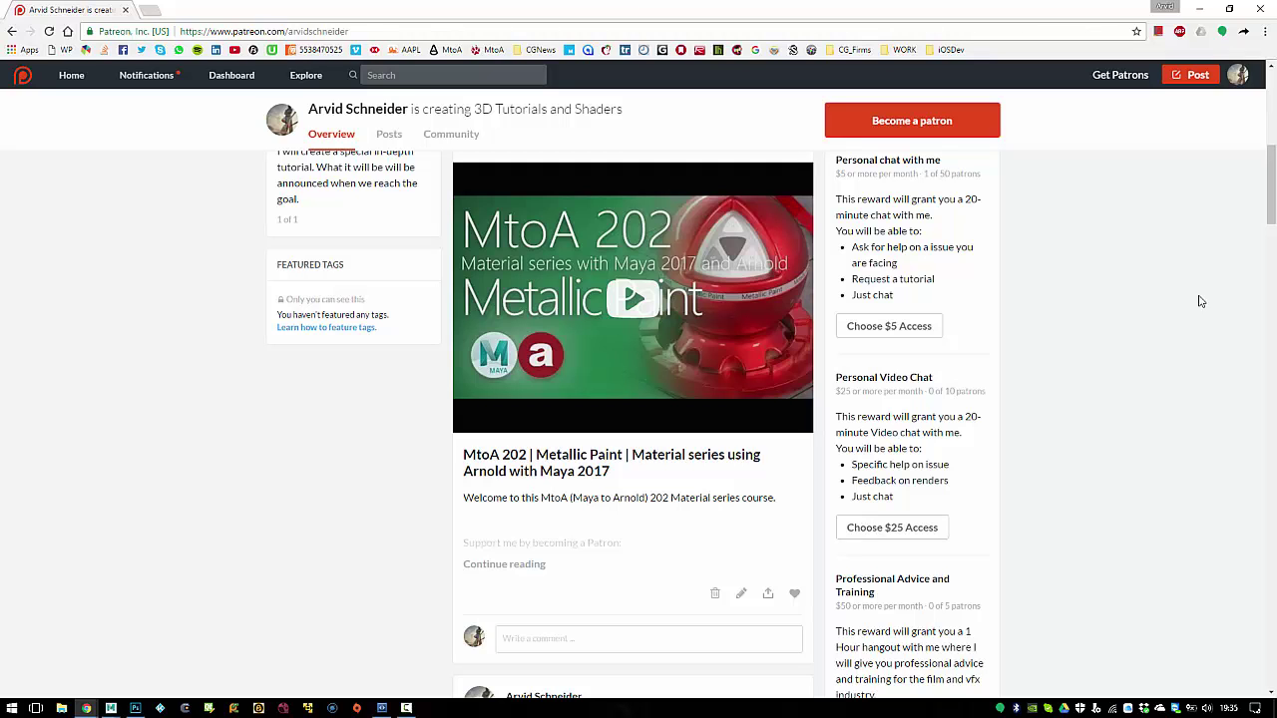
pyautogui.scroll(-1, 997, 455)
pyautogui.scroll(-1, 998, 455)
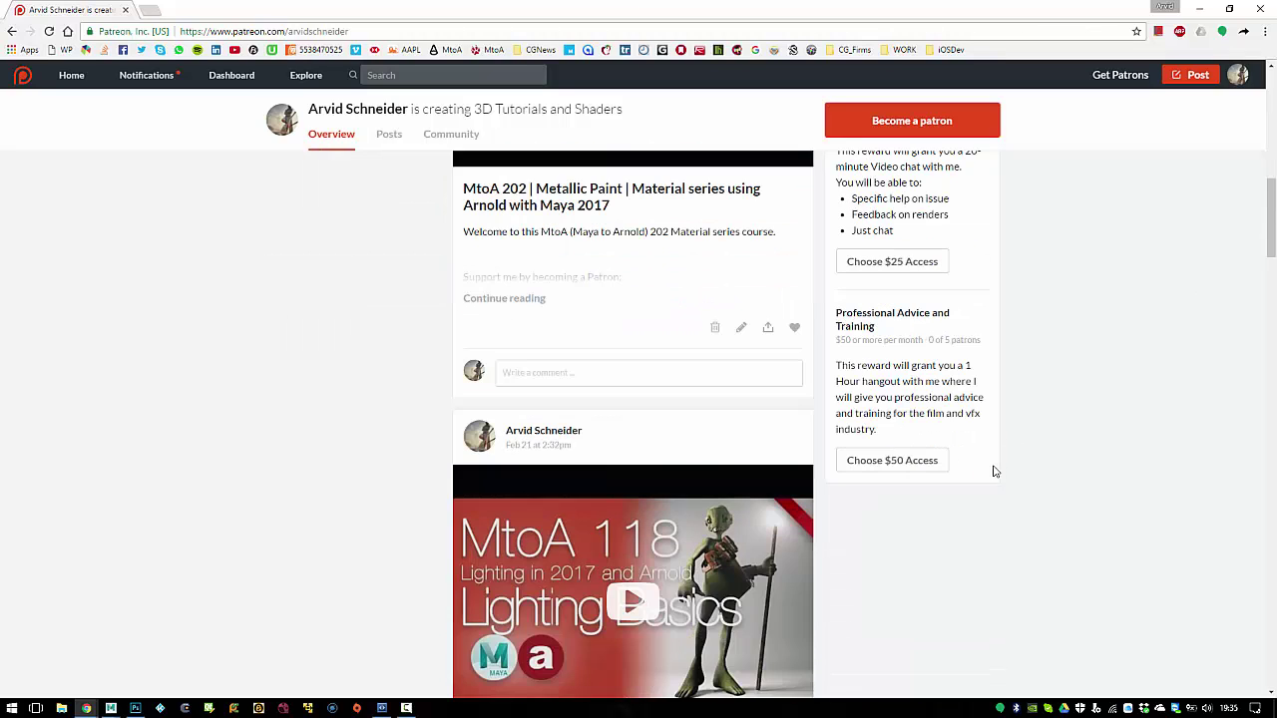
pyautogui.scroll(5, 998, 459)
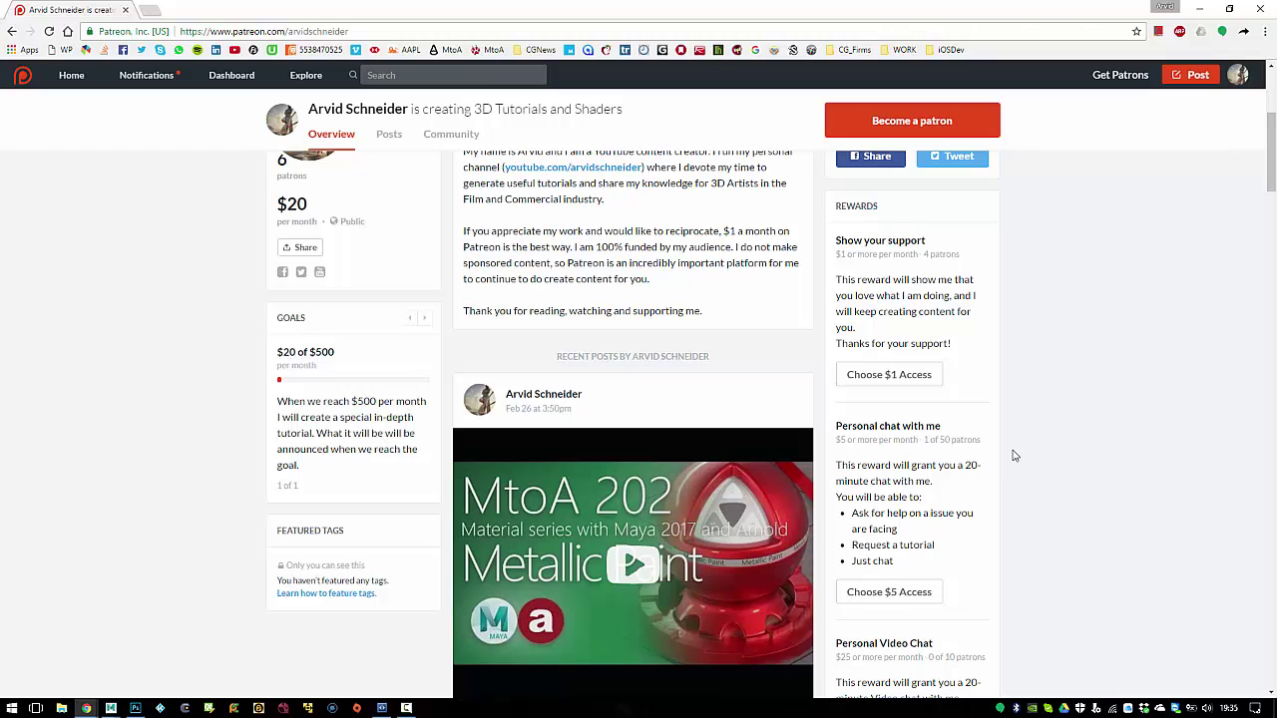
pyautogui.scroll(3, 967, 439)
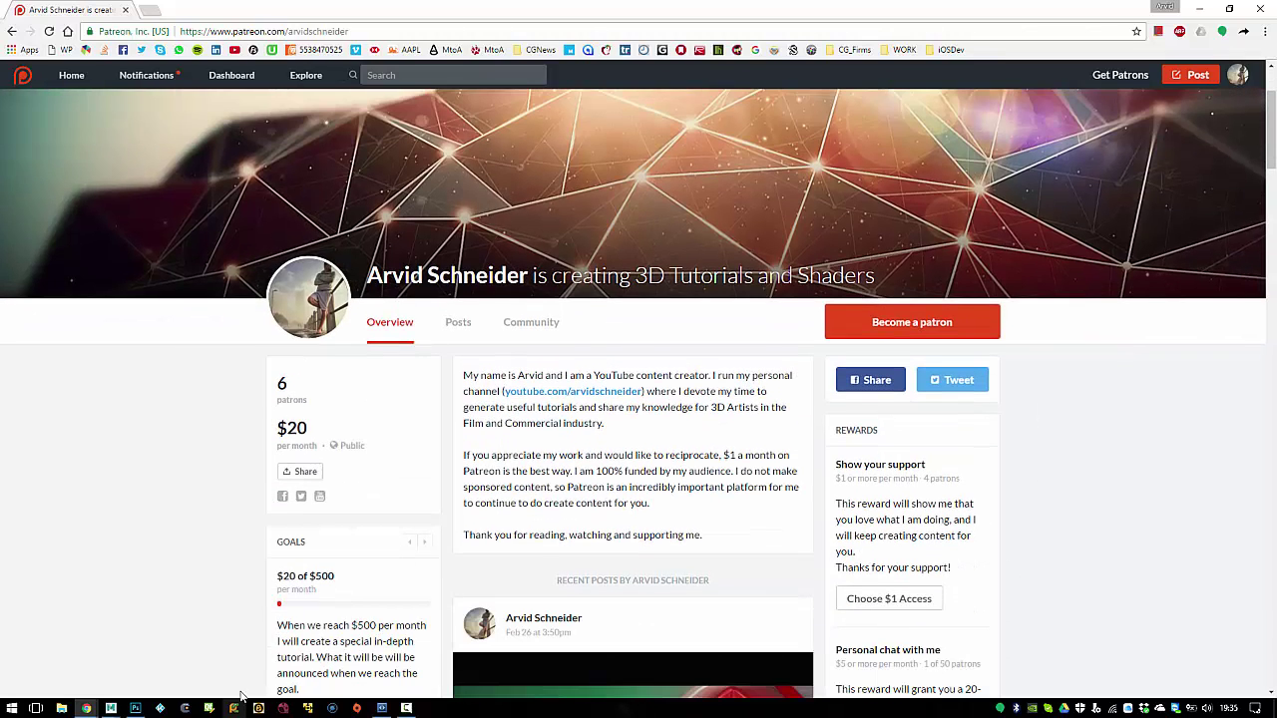
pyautogui.moveTo(111, 706)
pyautogui.click(213, 650)
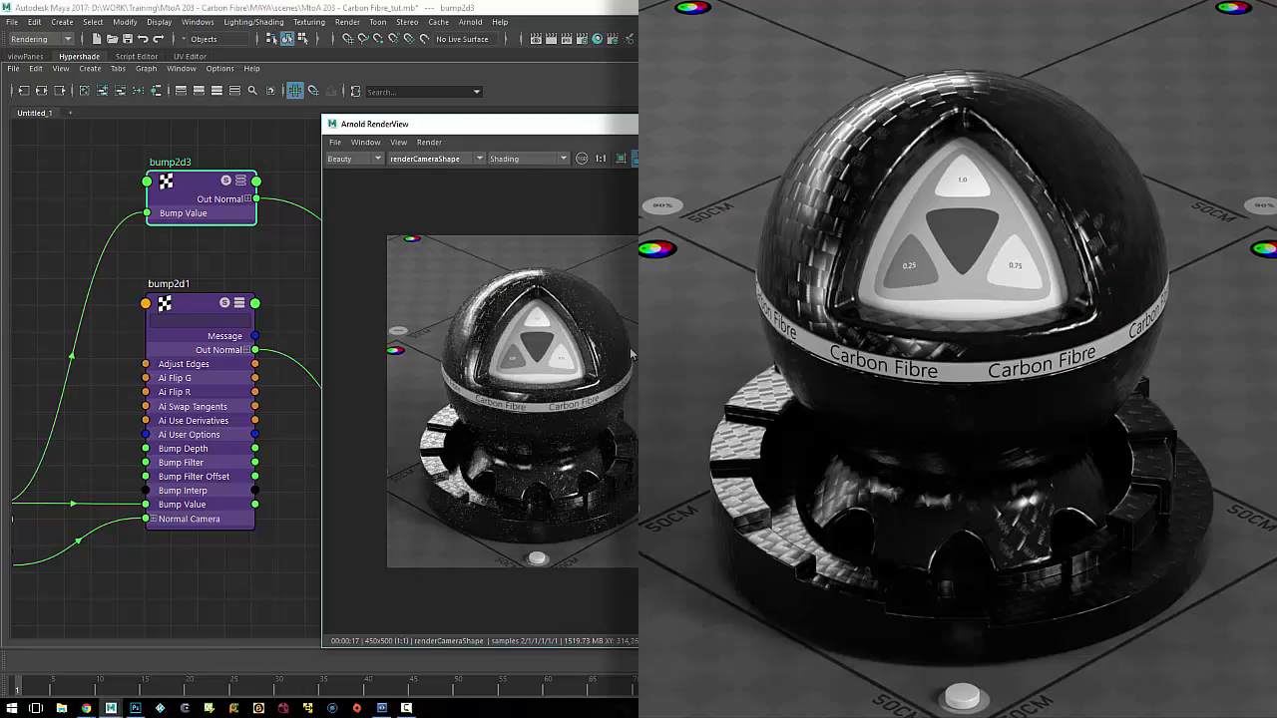